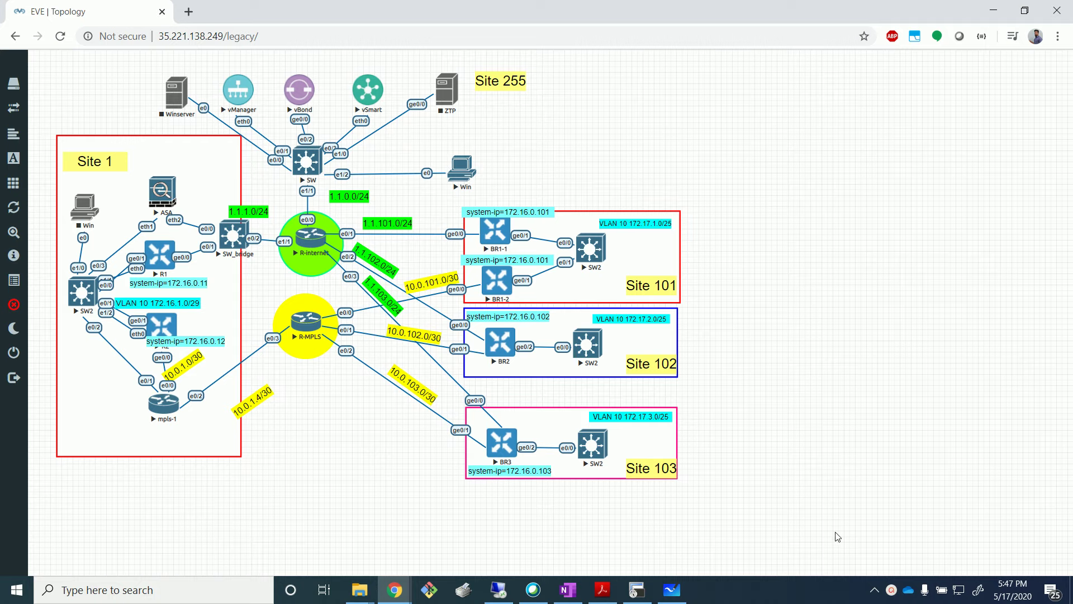
click(892, 591)
drag(816, 453, 1072, 364)
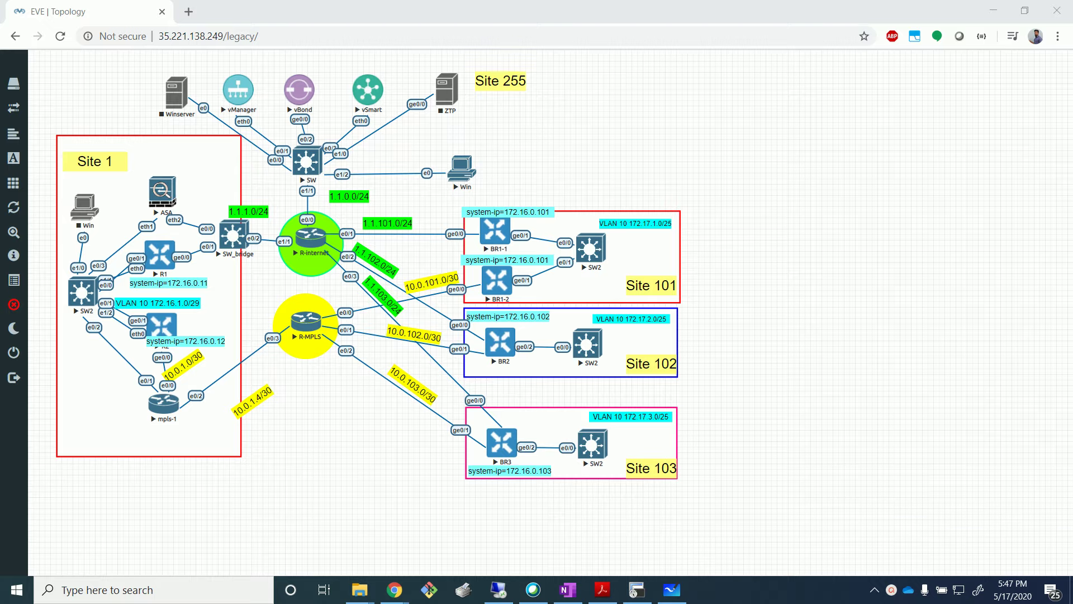
Step: Switch to Microsoft Whiteboard and, in orange, circle routers R1 and R2 and draw an open box around BR1-1 and BR1-2
click(673, 589)
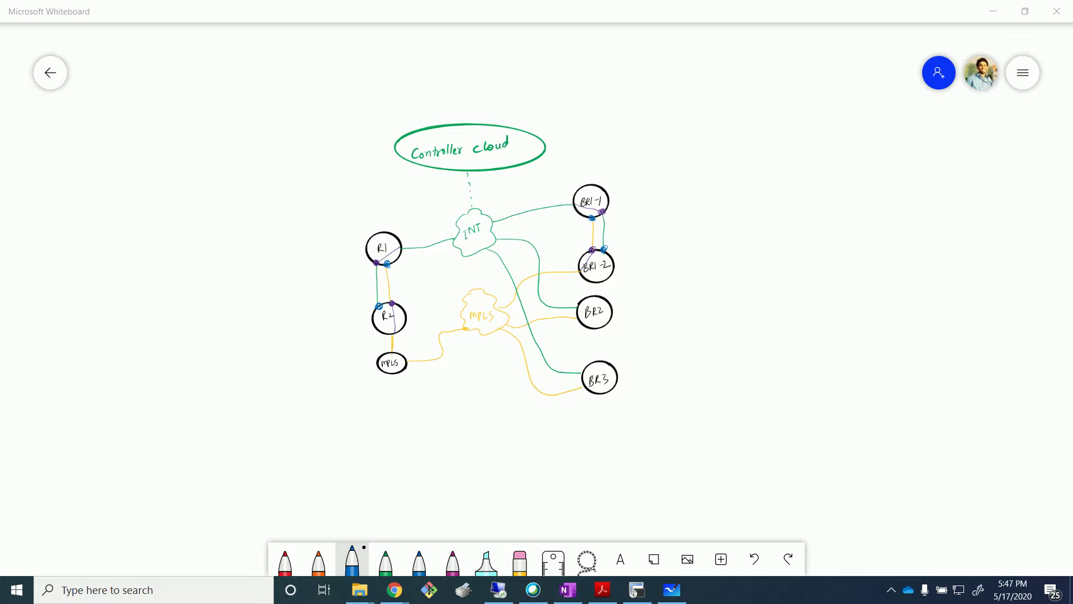
click(319, 559)
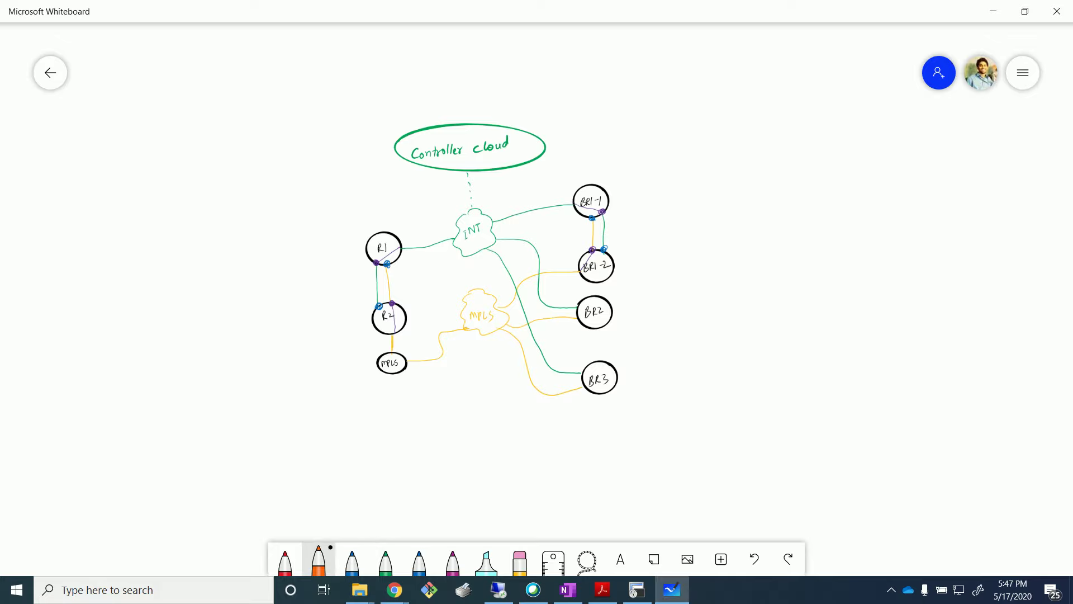
mouse_move(381, 190)
mouse_down()
mouse_move(282, 253)
mouse_move(366, 350)
mouse_move(437, 264)
mouse_move(395, 194)
mouse_up()
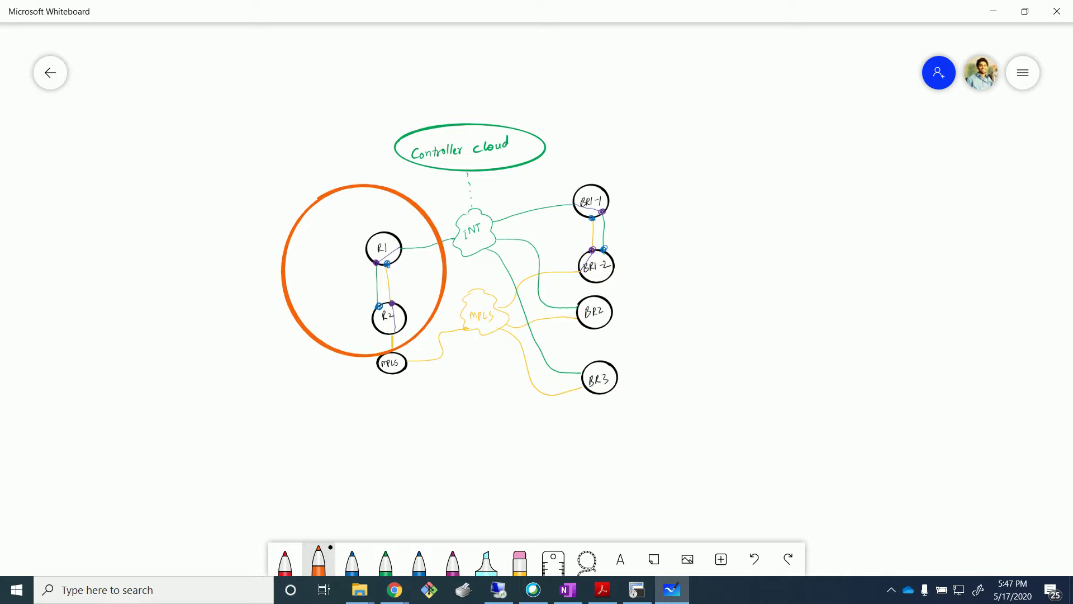
mouse_move(557, 171)
mouse_down()
mouse_move(559, 265)
mouse_move(620, 286)
mouse_move(718, 279)
mouse_move(691, 158)
mouse_up()
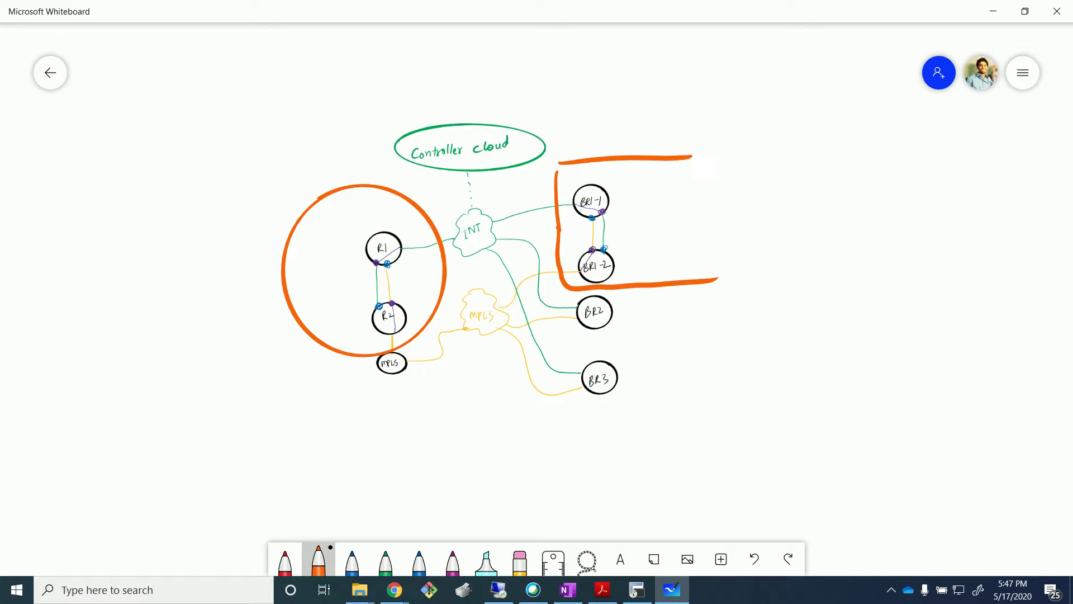
Step: Change the pen colour to light blue and draw an open box around the BR2 router
click(319, 561)
click(319, 561)
click(318, 561)
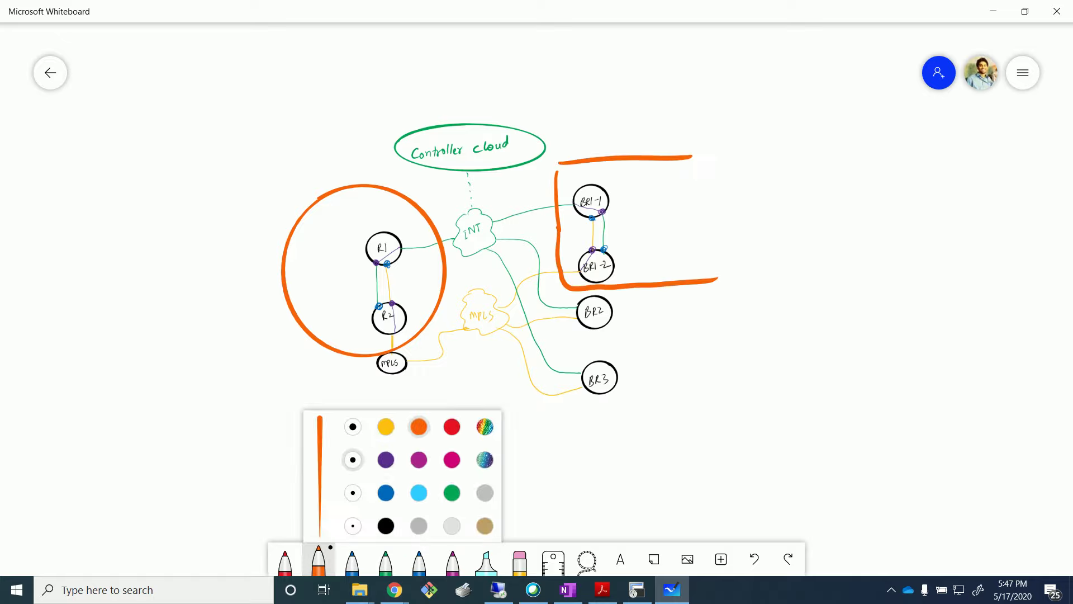
click(419, 492)
mouse_move(562, 296)
mouse_down()
mouse_move(566, 346)
mouse_move(659, 294)
mouse_move(697, 291)
mouse_up()
drag(567, 343, 705, 341)
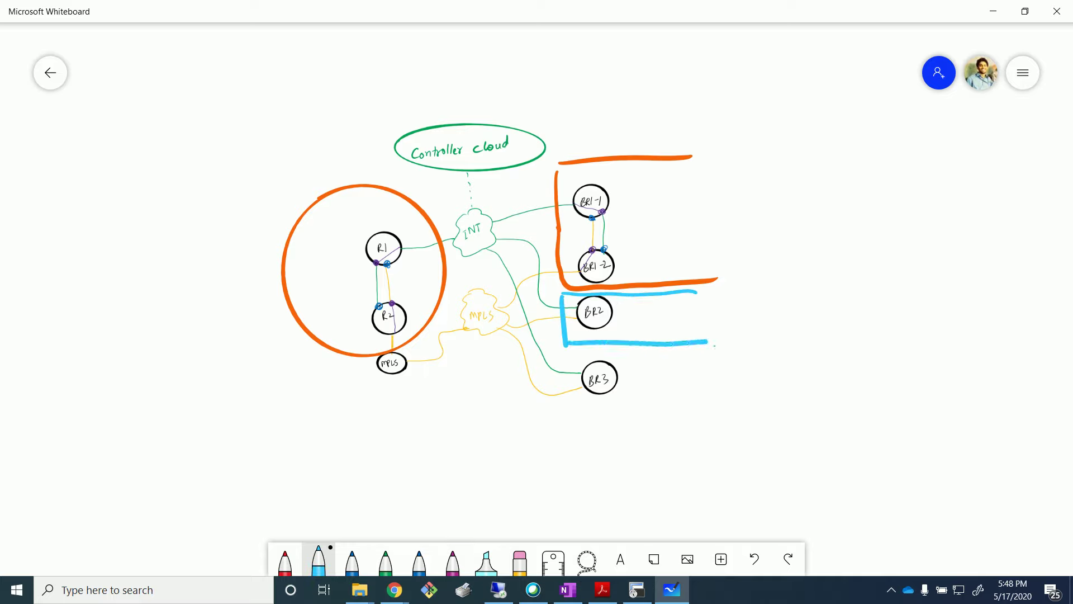
Step: Change the pen colour to green and draw an open box around the BR3 router
click(318, 561)
click(453, 492)
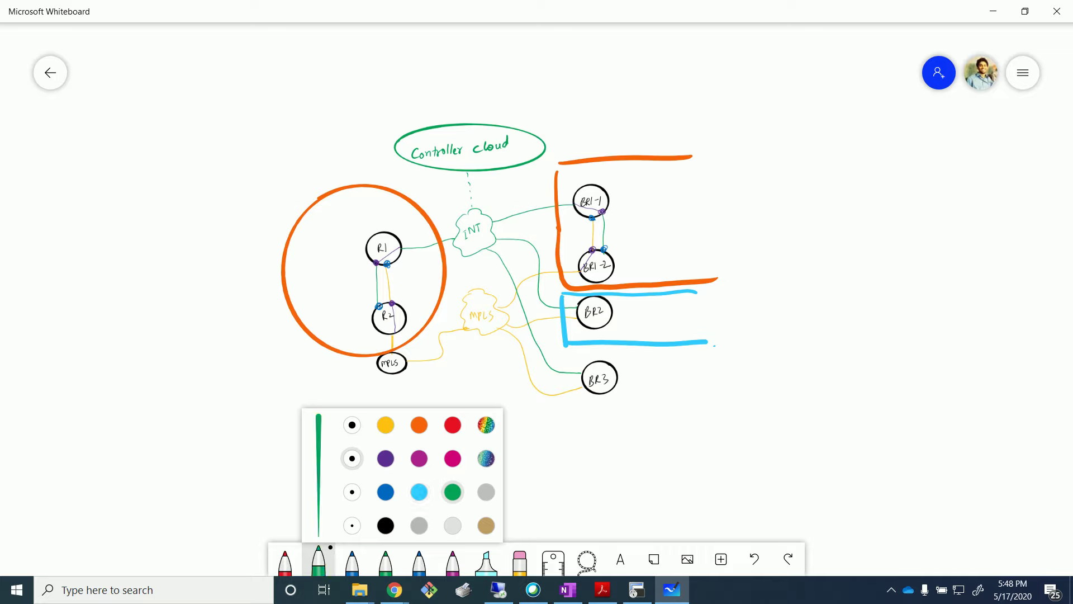
mouse_move(565, 351)
mouse_down()
mouse_move(566, 417)
mouse_move(629, 351)
mouse_move(704, 348)
mouse_up()
drag(568, 418, 703, 416)
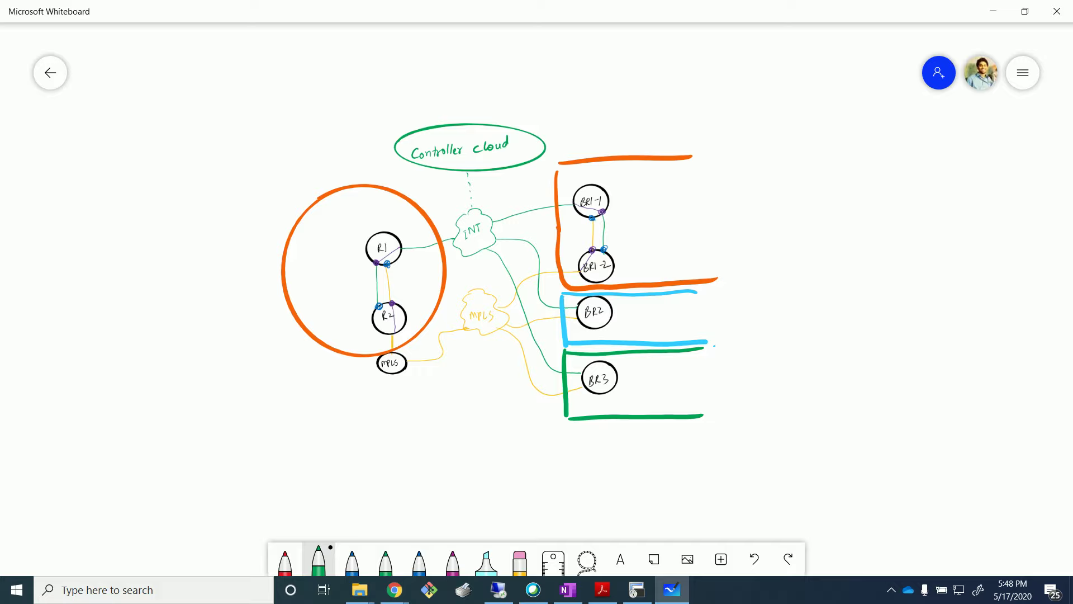
Step: Handwrite "TLOC, OMP." with a black pen in the blank area above and beside the network sketch
click(285, 561)
click(285, 561)
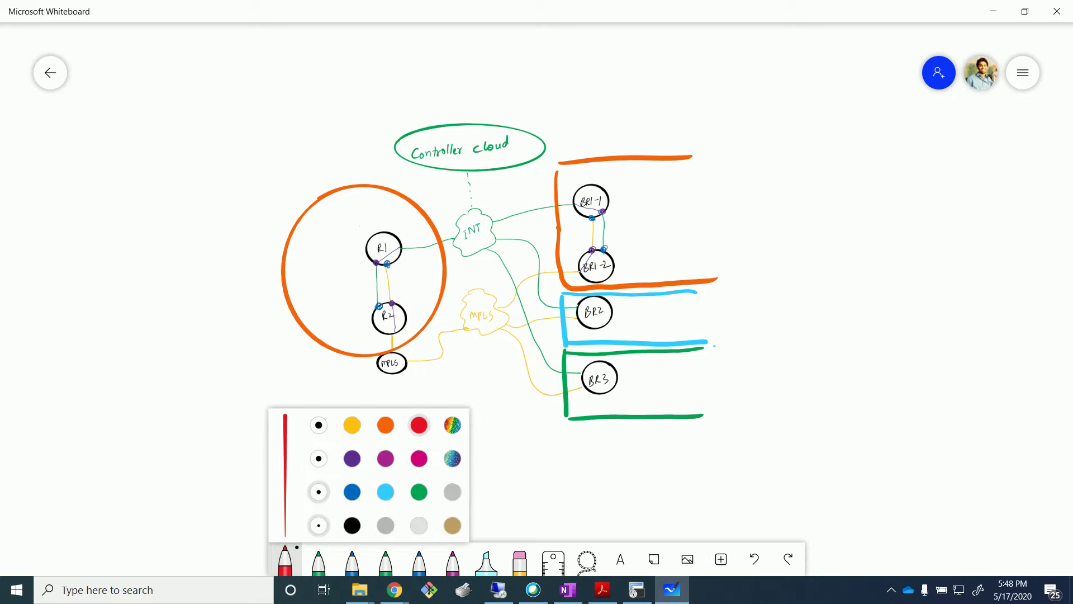
click(352, 525)
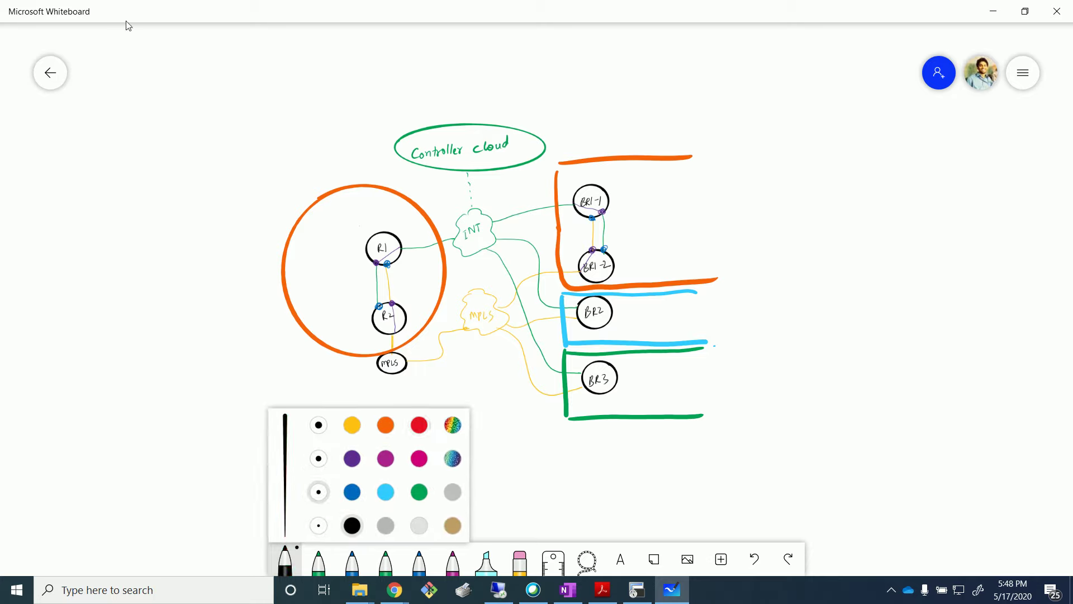
mouse_move(105, 71)
mouse_down()
mouse_move(105, 85)
mouse_move(118, 68)
mouse_up()
mouse_move(119, 70)
mouse_down()
mouse_move(131, 83)
mouse_move(171, 67)
mouse_move(180, 79)
mouse_up()
drag(180, 66, 193, 75)
drag(195, 64, 198, 71)
drag(203, 76, 202, 77)
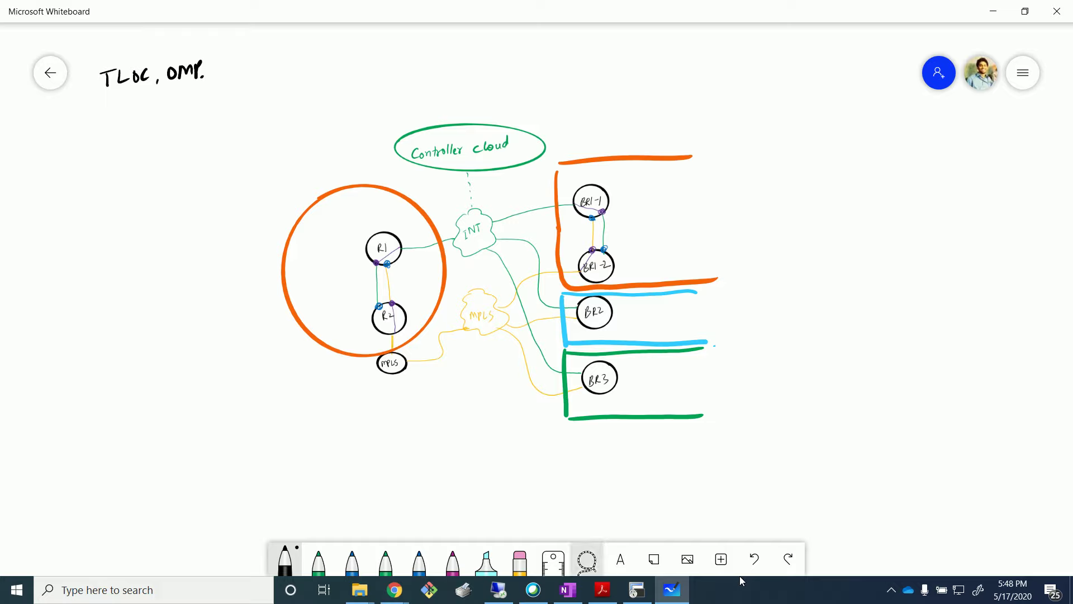
Step: Lasso the handwritten "TLOC, OMP." note and delete it from the whiteboard
click(587, 560)
mouse_move(109, 57)
mouse_down()
mouse_move(280, 118)
mouse_move(84, 60)
mouse_move(99, 58)
mouse_up()
click(168, 40)
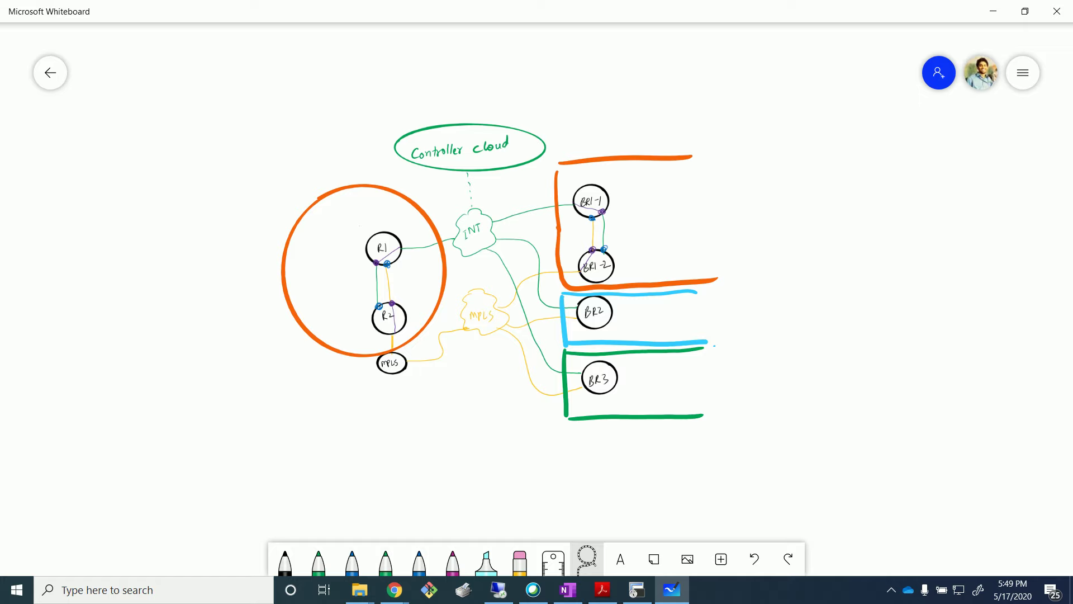
Step: Switch to the EVE topology in Chrome to examine the sites and their links
click(403, 597)
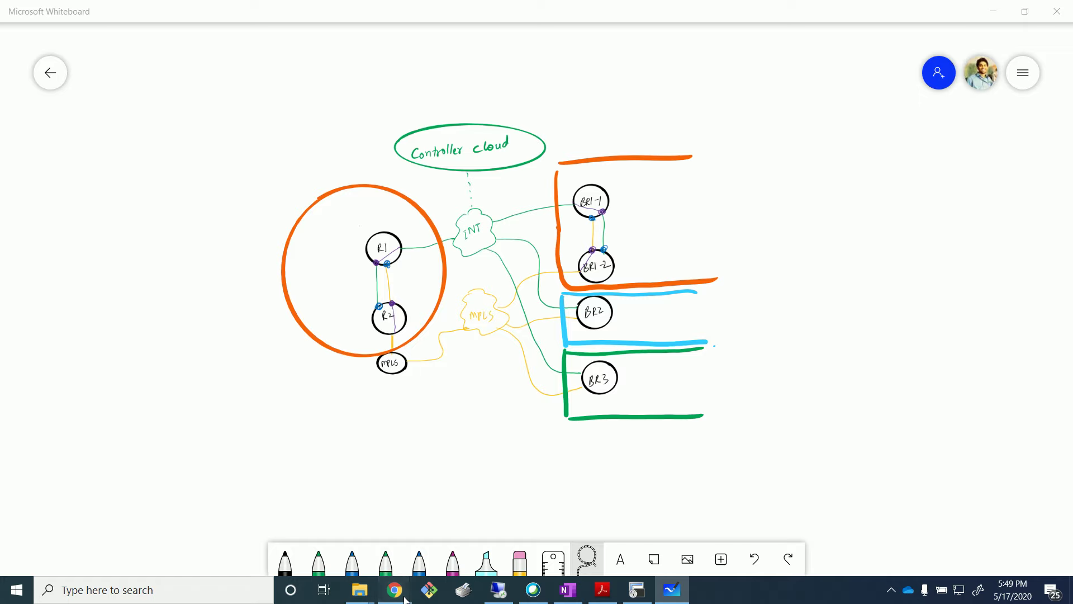
click(335, 523)
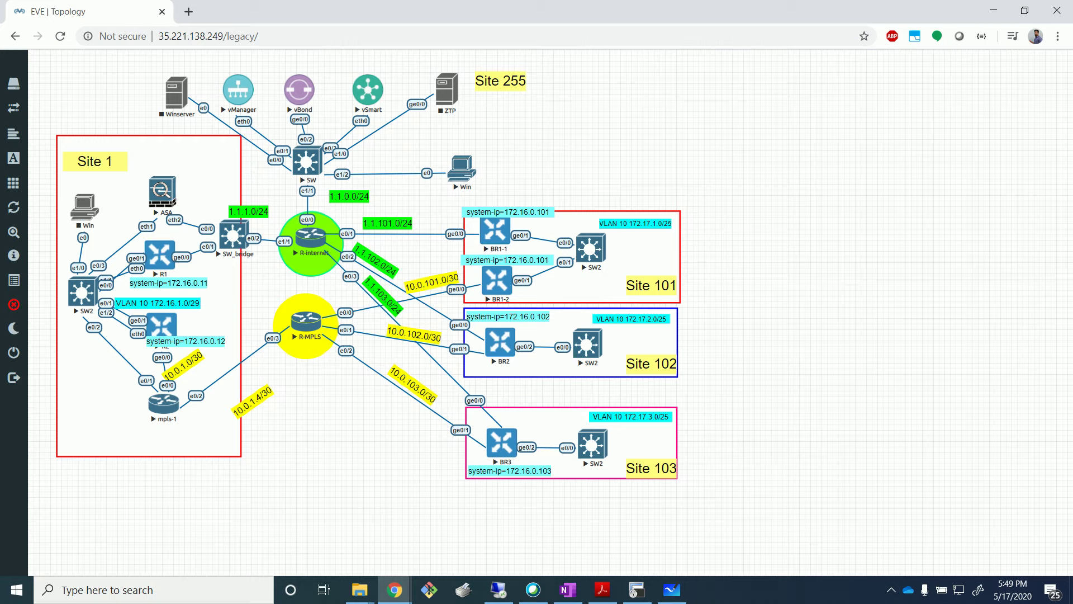
key(alt+Tab)
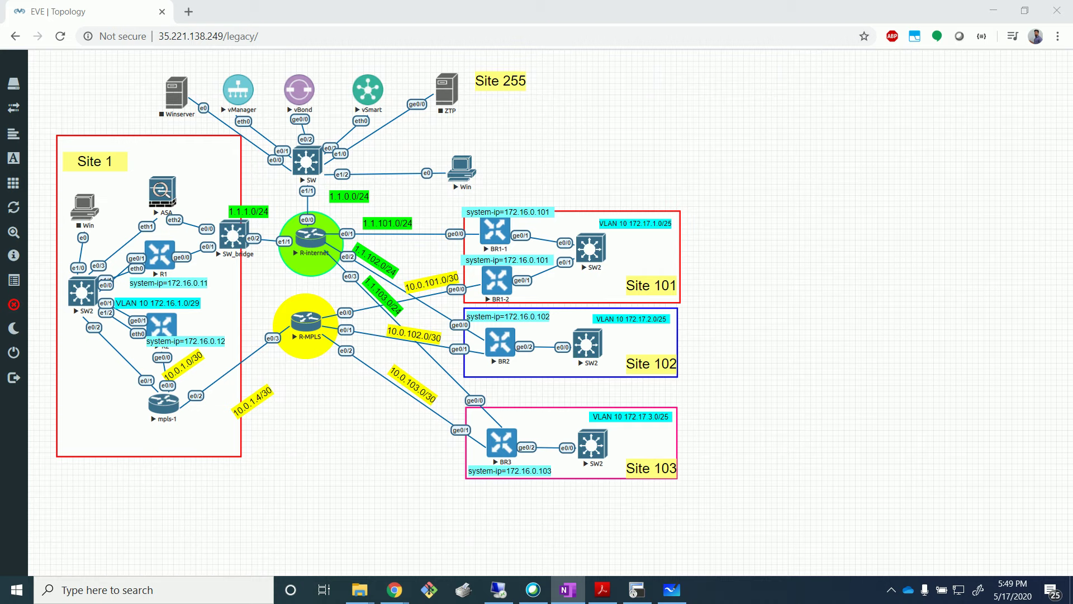
click(778, 353)
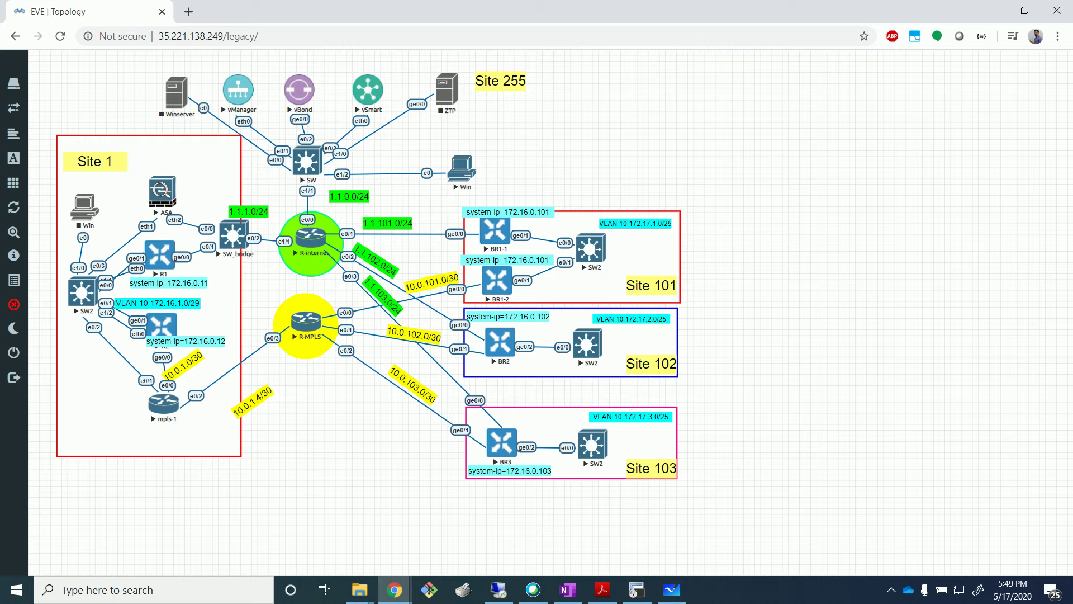
Step: Switch to the remote desktop session and open vManage's network monitoring device list
click(498, 590)
mouse_move(111, 169)
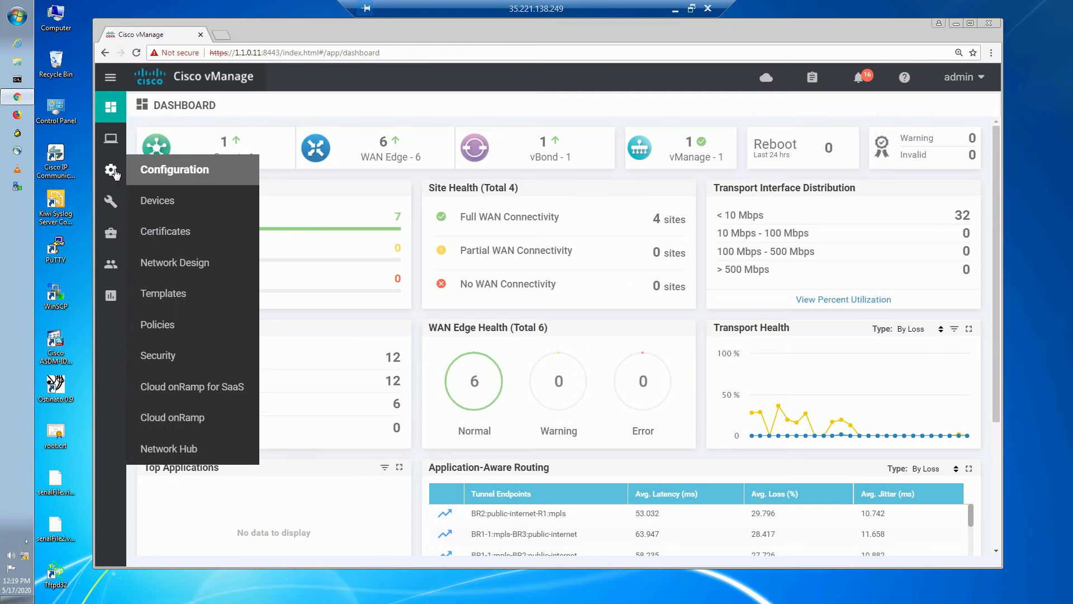
mouse_move(111, 139)
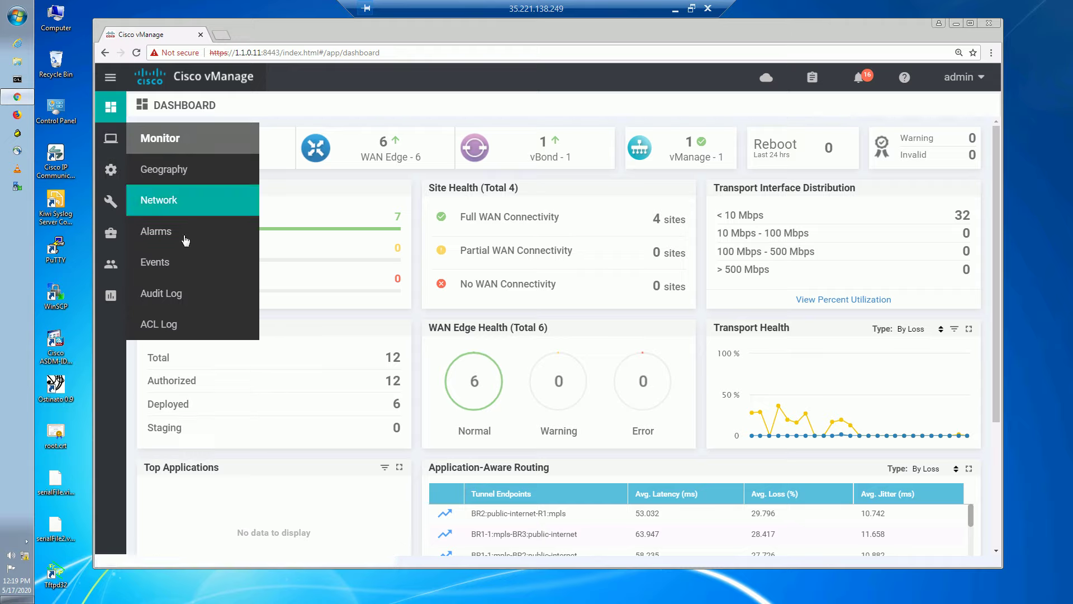
click(186, 211)
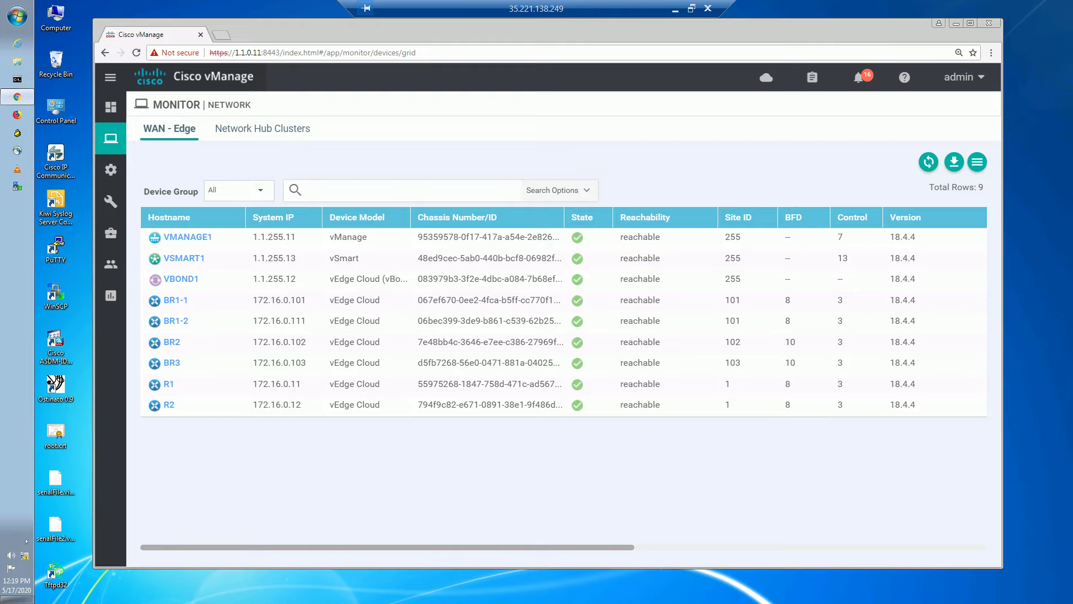
Step: Open the BR3 device and bring up its Trace Route troubleshooting tool
click(172, 364)
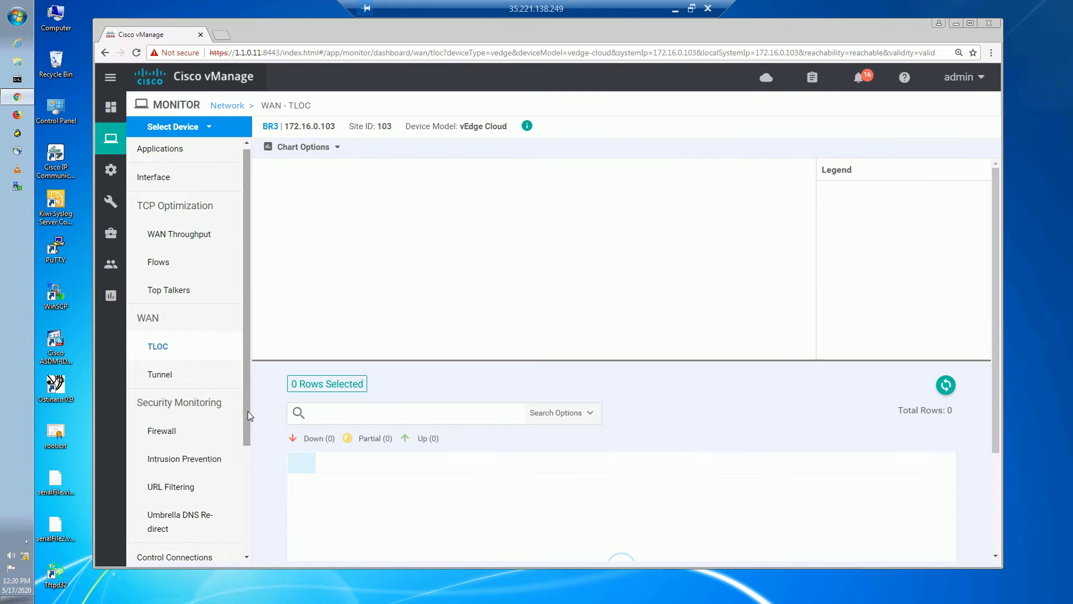
scroll(247, 413, down, 3)
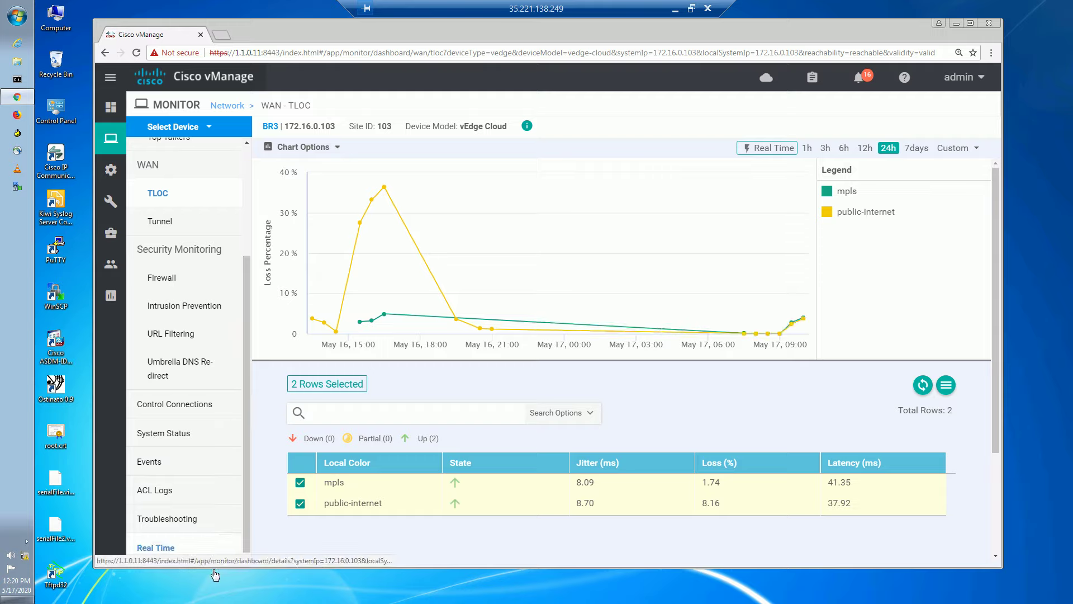
click(216, 524)
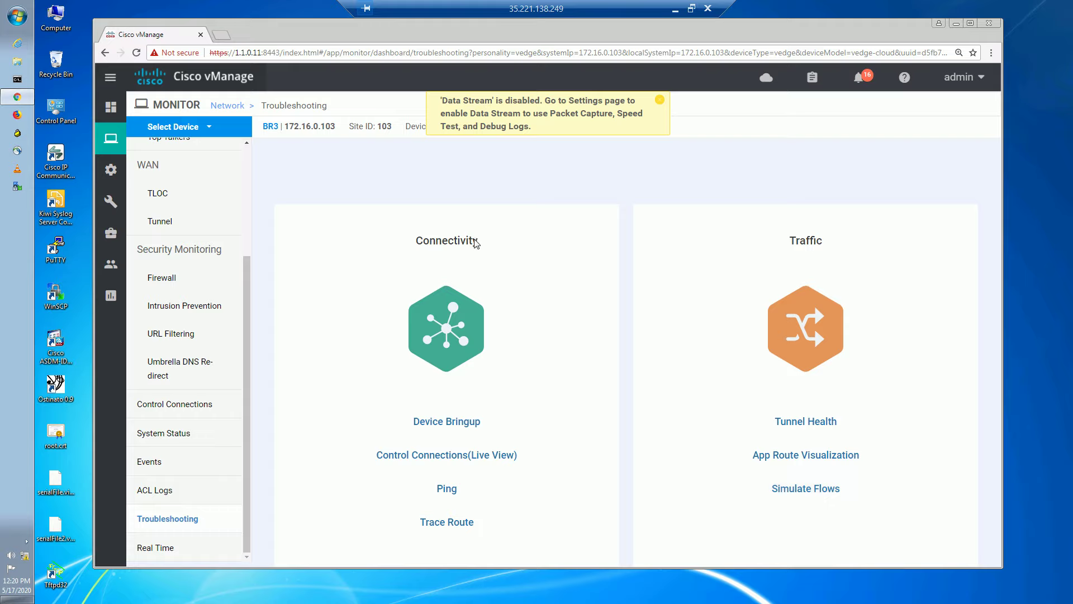
drag(480, 241, 412, 242)
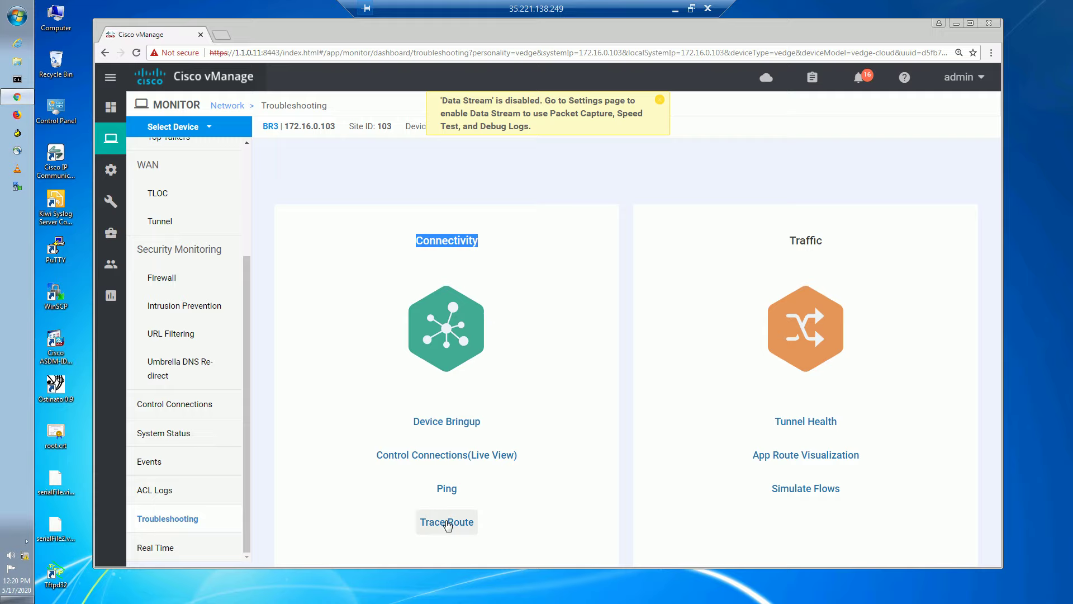
click(447, 523)
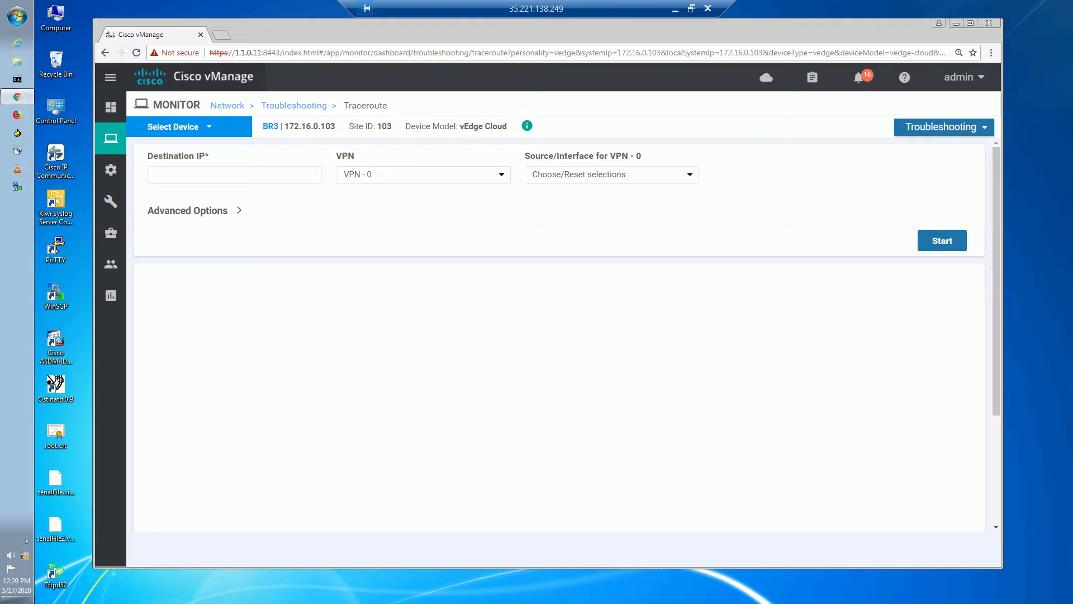
Step: Run a traceroute from BR3 to 172.17.2.10 in VPN - 10, using ge0/2.10 - ipv4 - 172.17.3.1 as the source interface
click(266, 175)
text(172.)
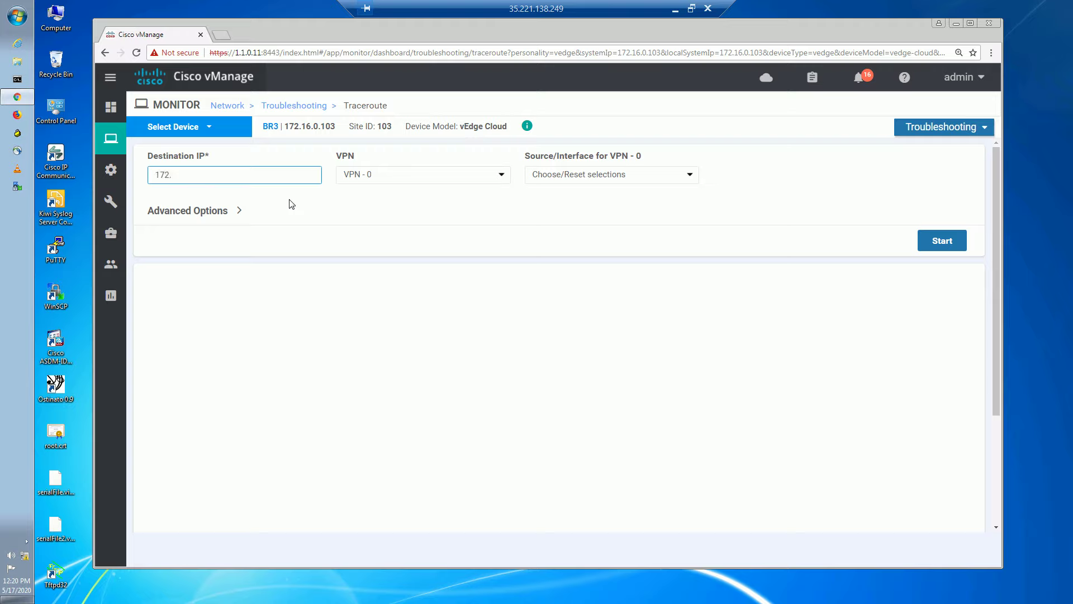
text(17.2.10)
click(454, 178)
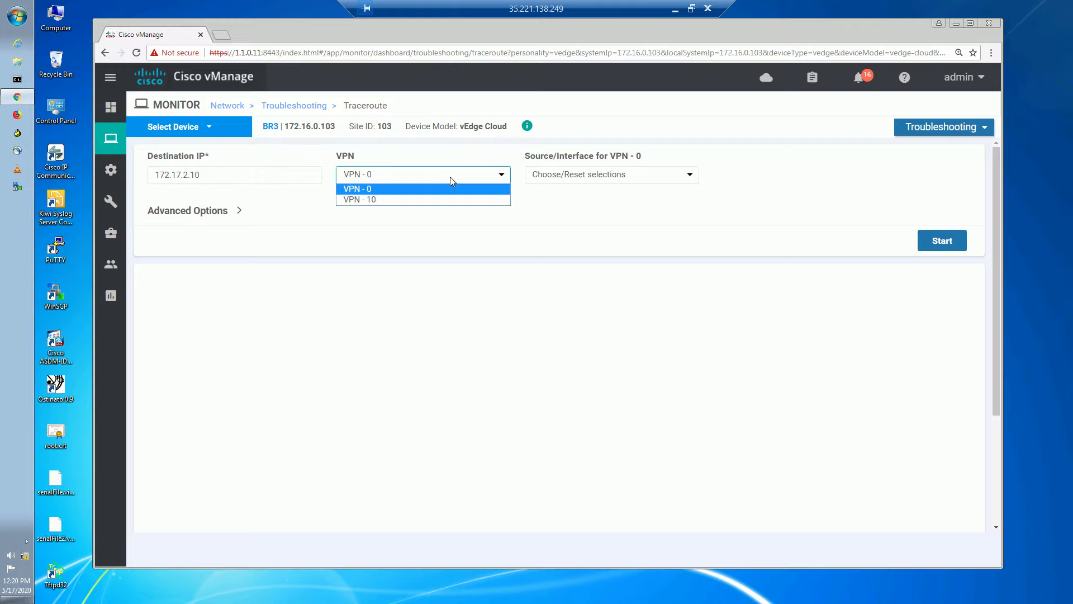
click(420, 198)
click(612, 175)
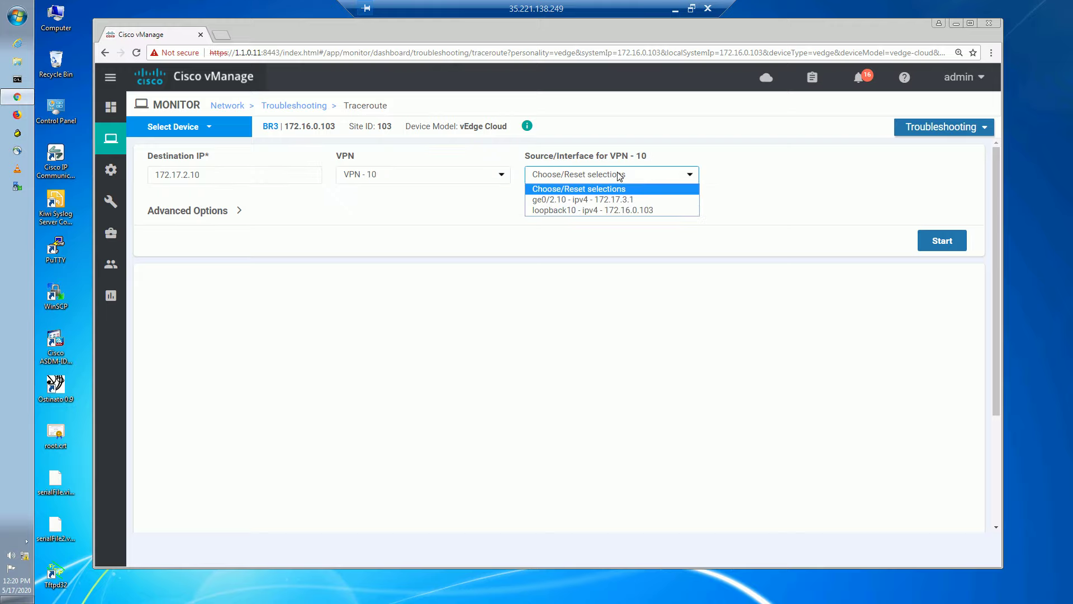
click(611, 199)
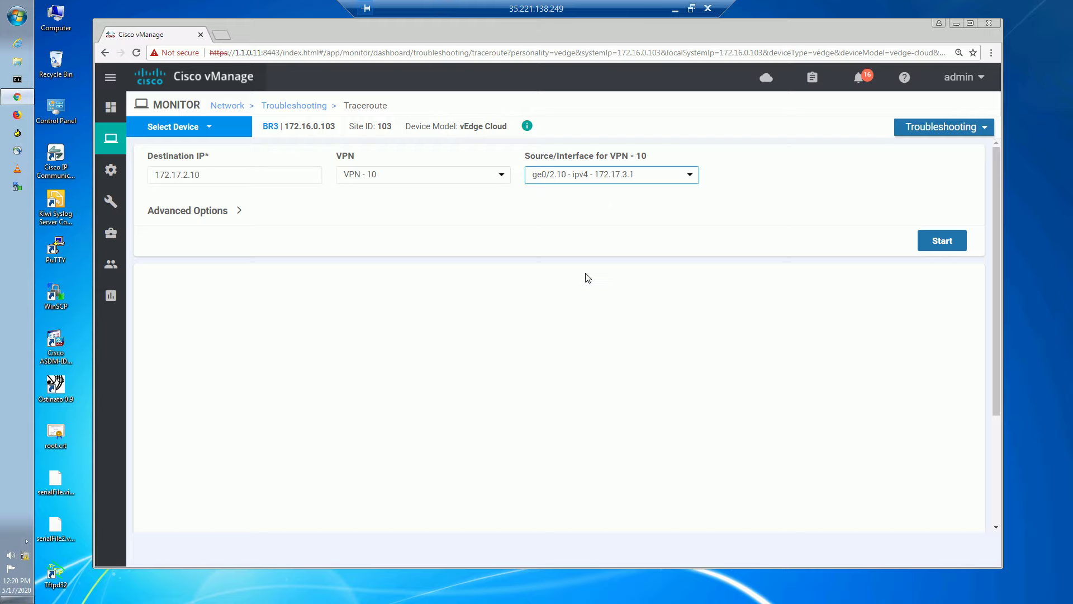
click(944, 240)
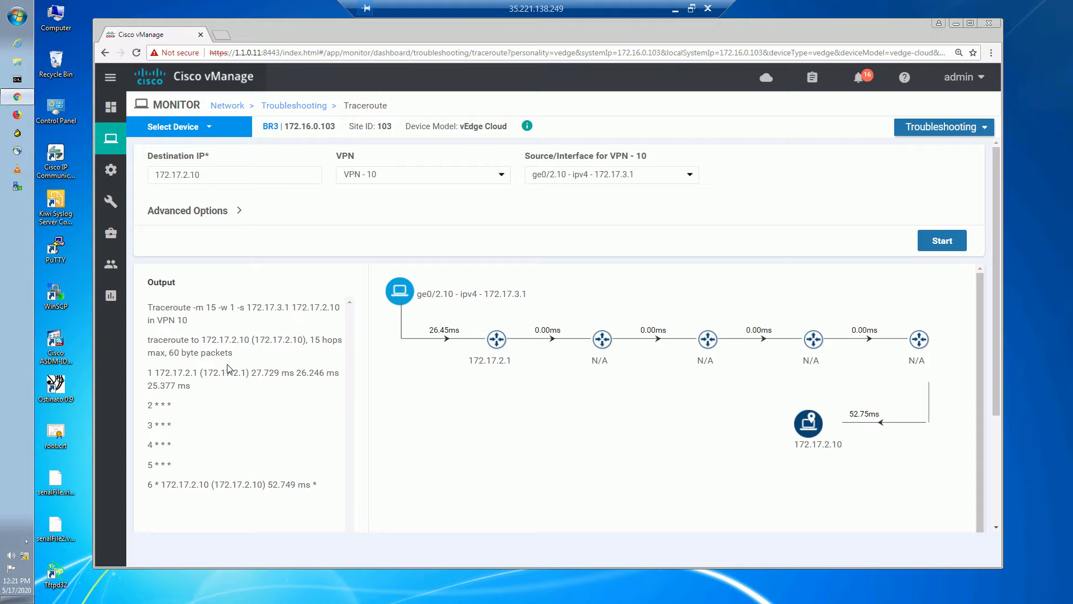
Step: Review the traceroute path, rerun the same trace to compare the hops, and minimize the remote desktop session
scroll(228, 369, down, 1)
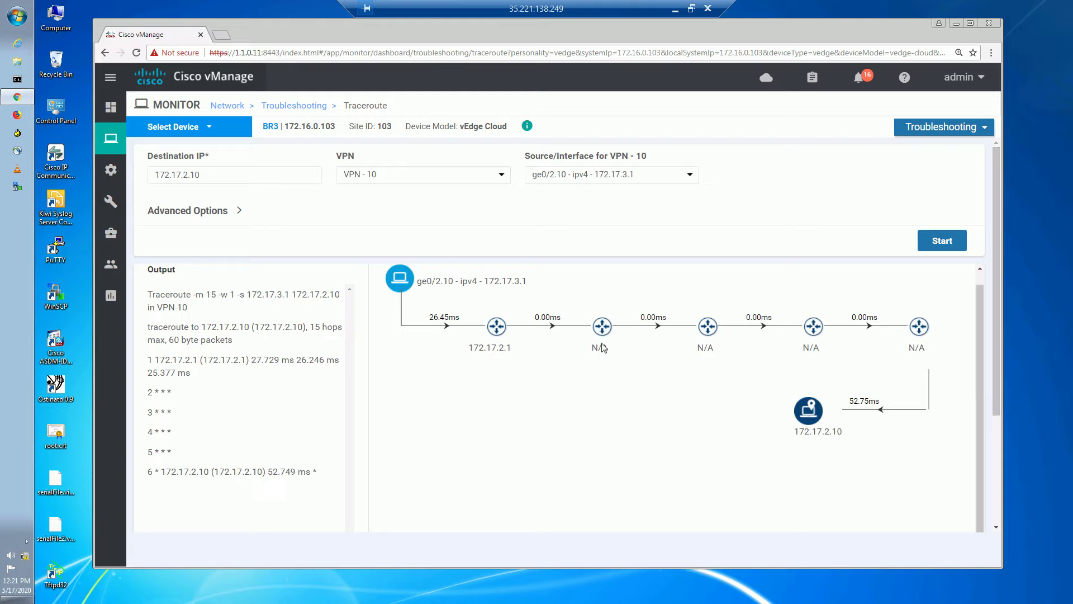
click(939, 242)
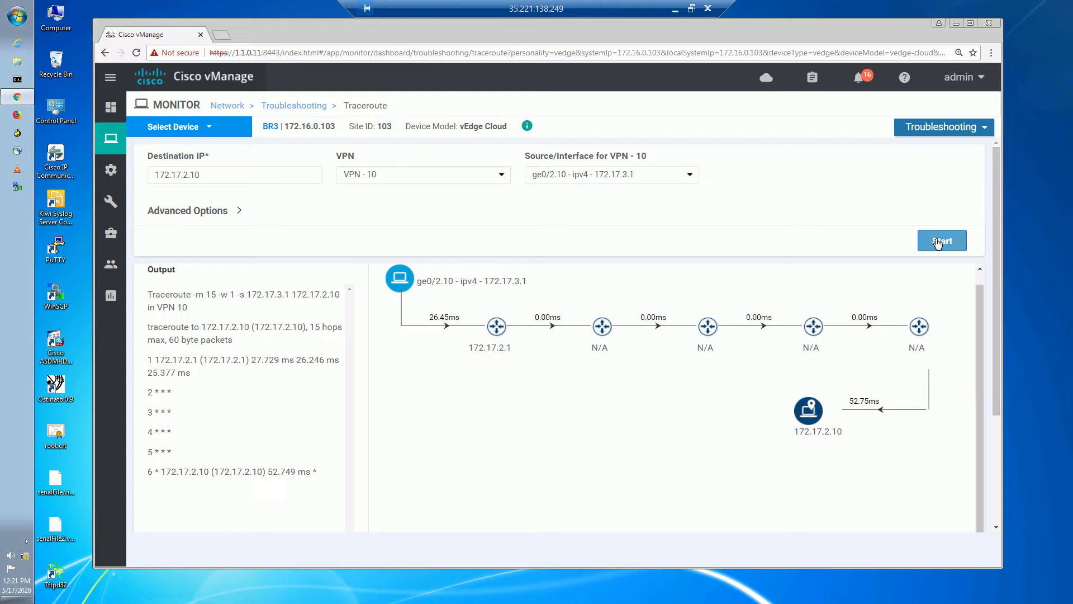
click(939, 243)
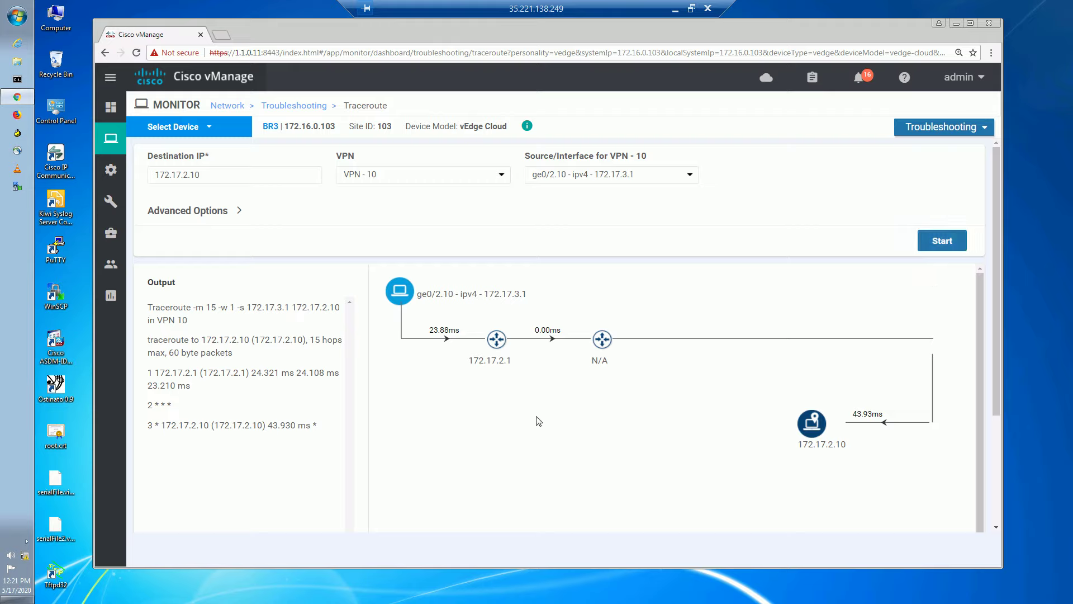
click(956, 248)
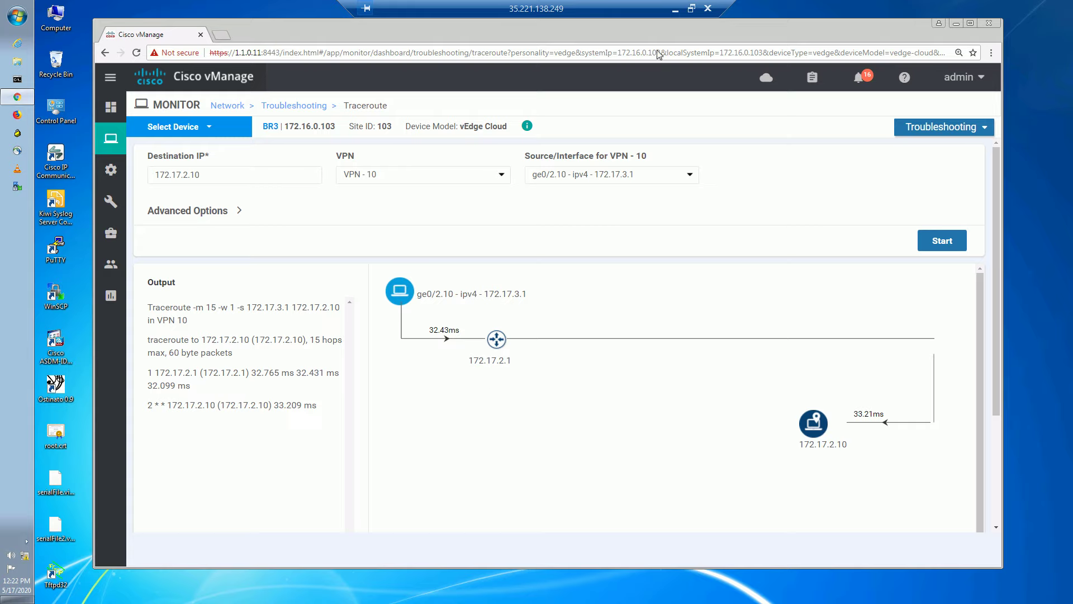
click(675, 9)
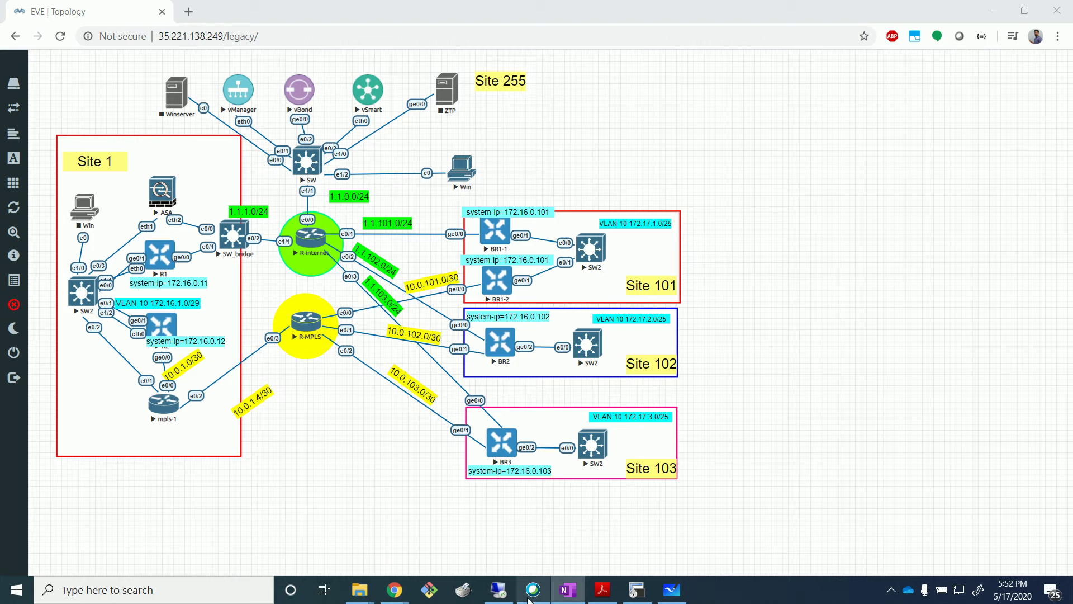
Step: Switch to the remote desktop session to recheck the BR3 traceroute, and minimize it to return to the EVE topology
click(498, 590)
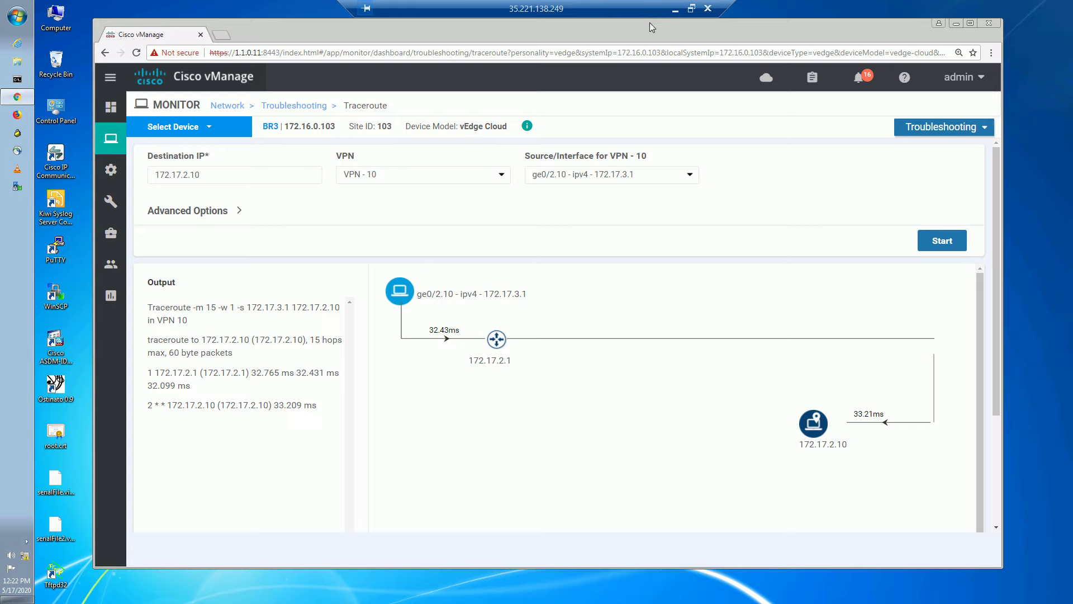
click(676, 11)
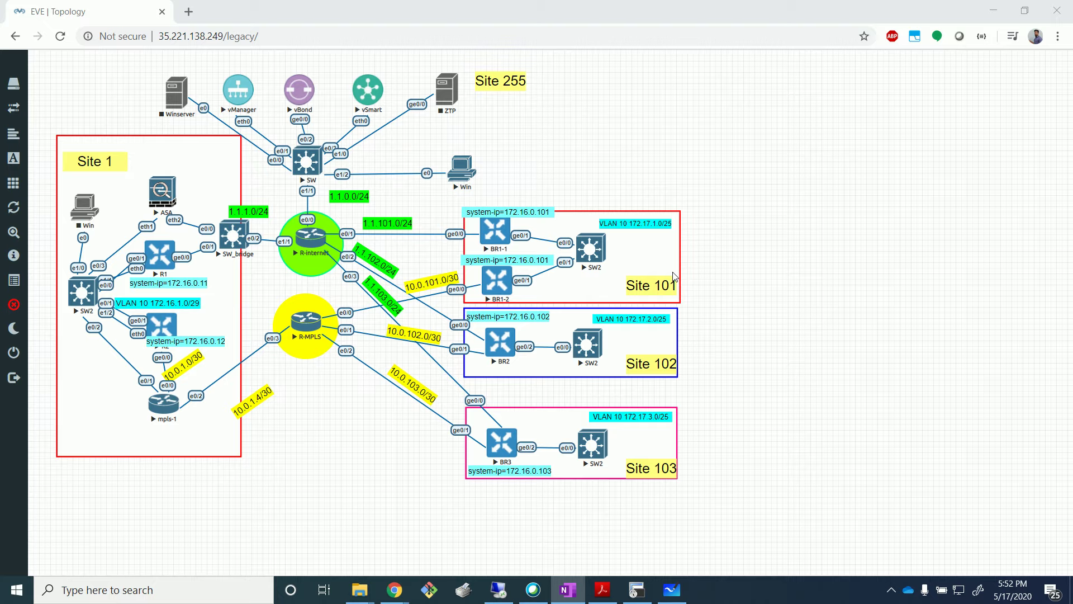
click(865, 298)
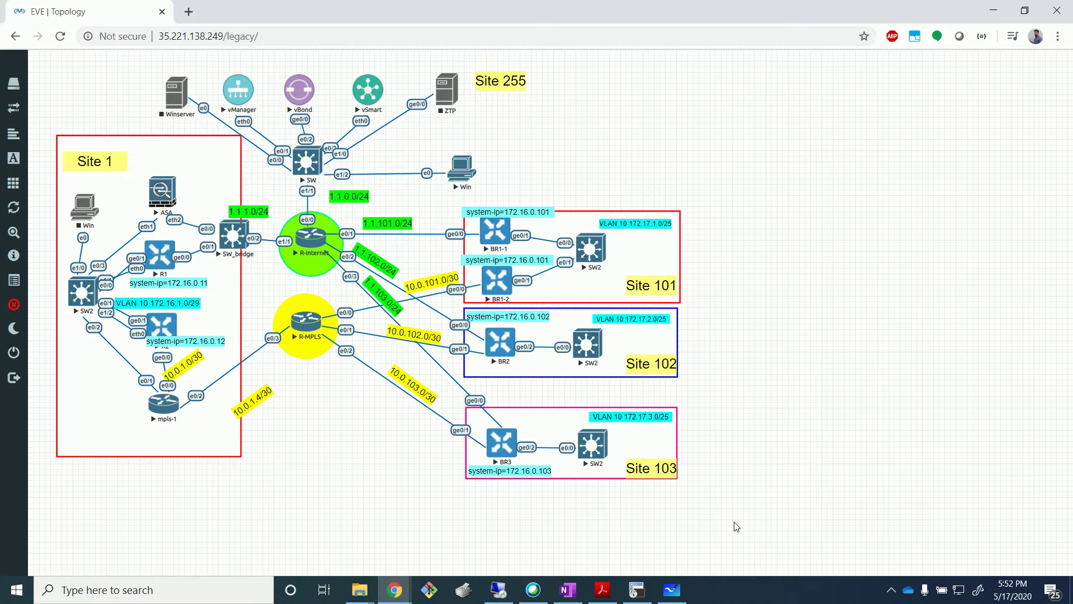
Step: Switch to Microsoft Whiteboard and handwrite the heading "1) Hub-Spoke" in blue above the network sketch
click(671, 589)
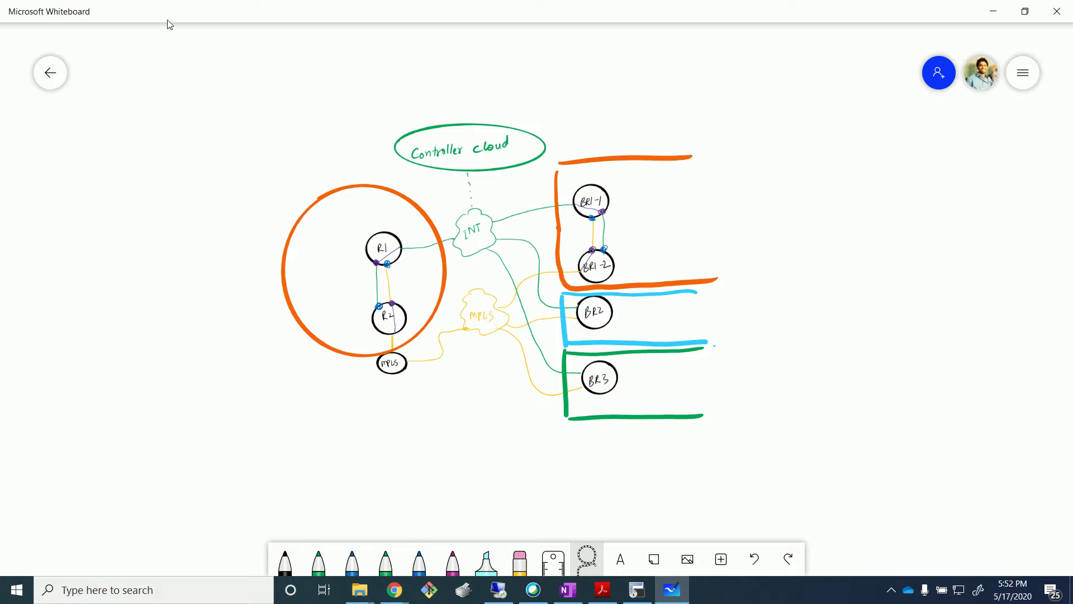
click(285, 562)
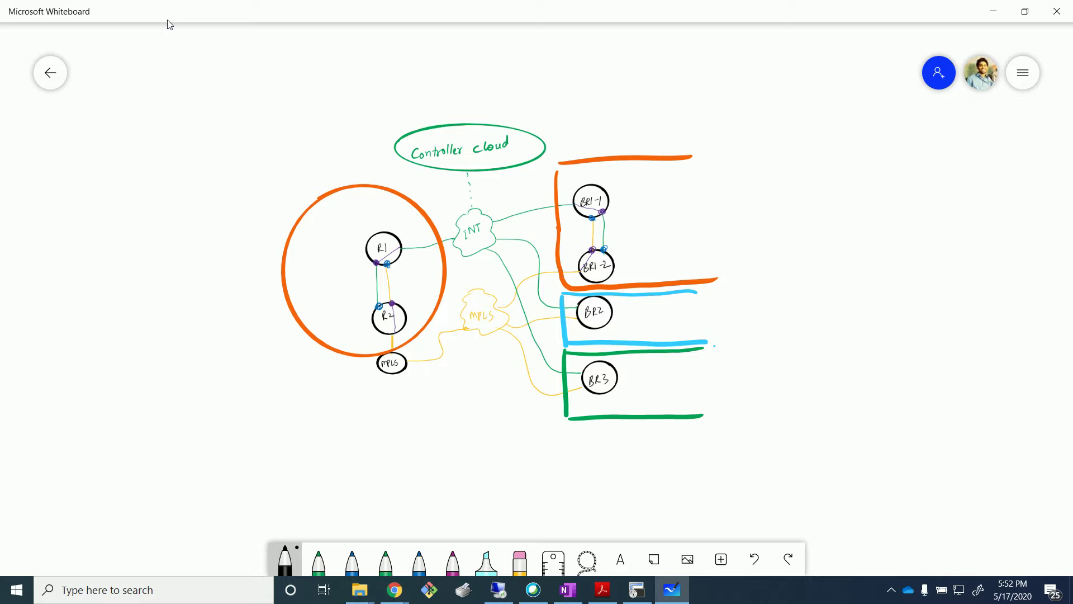
click(286, 561)
click(353, 498)
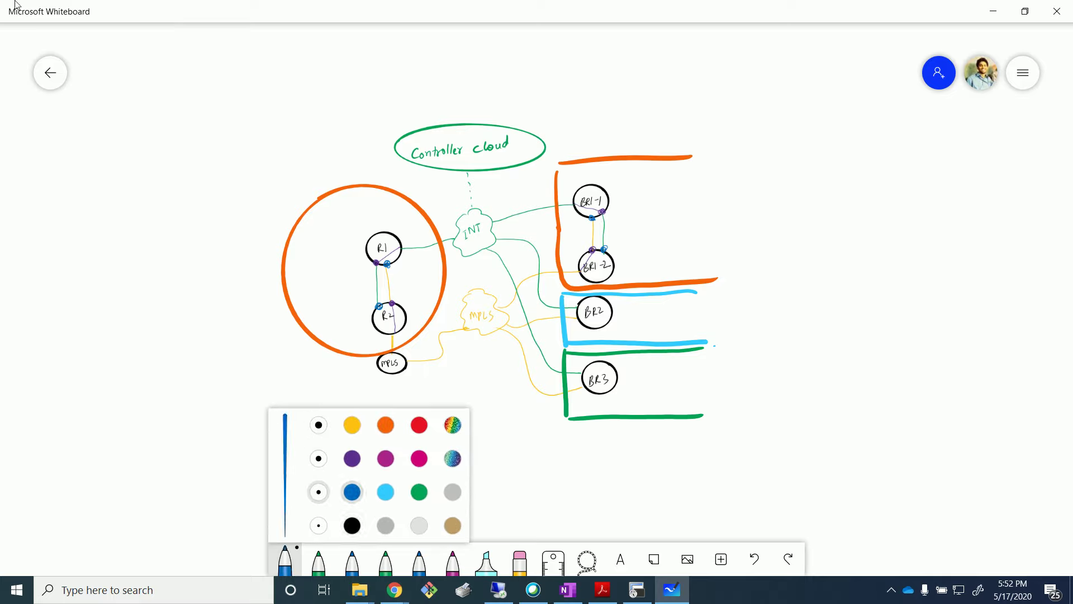
drag(86, 78, 91, 110)
mouse_move(121, 75)
mouse_down()
mouse_move(120, 100)
mouse_move(132, 100)
mouse_up()
click(145, 84)
drag(123, 84, 154, 96)
drag(160, 68, 161, 98)
drag(177, 84, 216, 115)
drag(219, 84, 240, 81)
drag(260, 64, 254, 93)
mouse_move(274, 73)
mouse_down()
mouse_move(275, 89)
mouse_move(291, 85)
mouse_up()
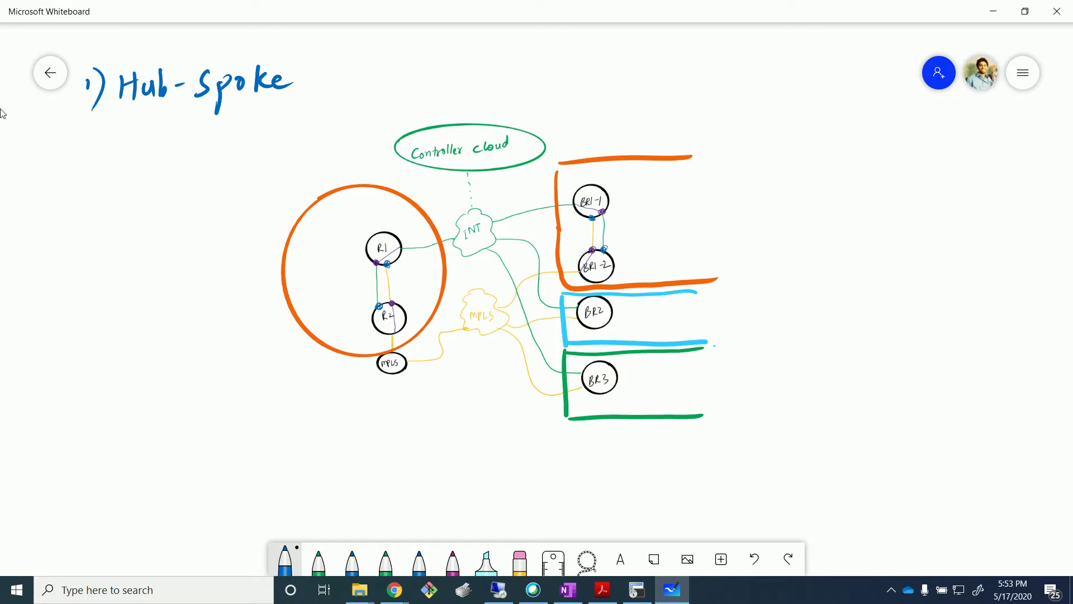
Step: Change the pen color to magenta-purple and handwrite "spokes" beside the BR1-1 branch box
key(alt+Tab)
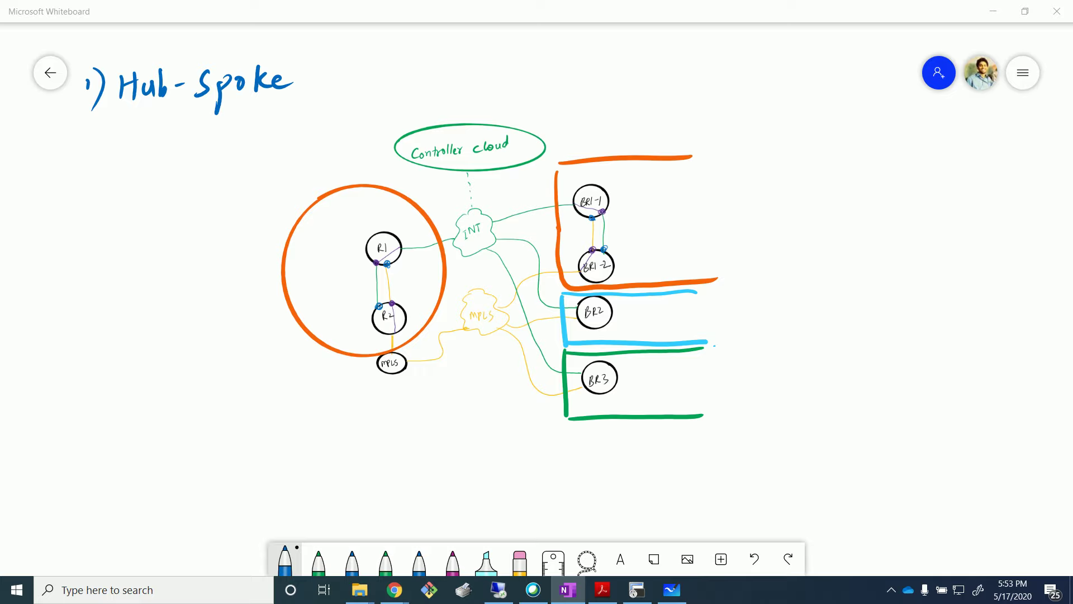
click(285, 559)
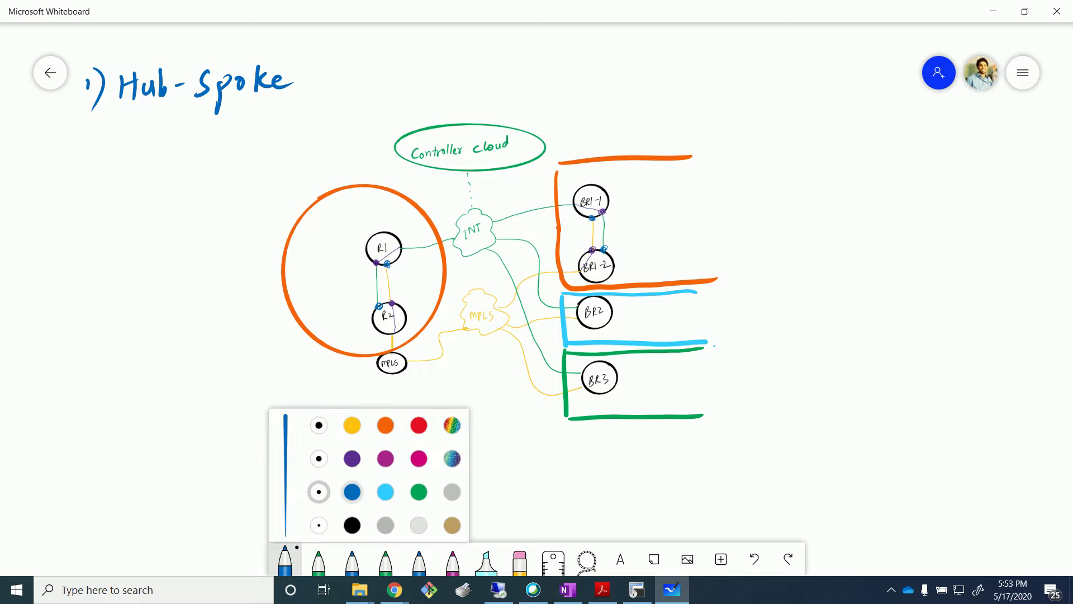
click(386, 459)
click(203, 430)
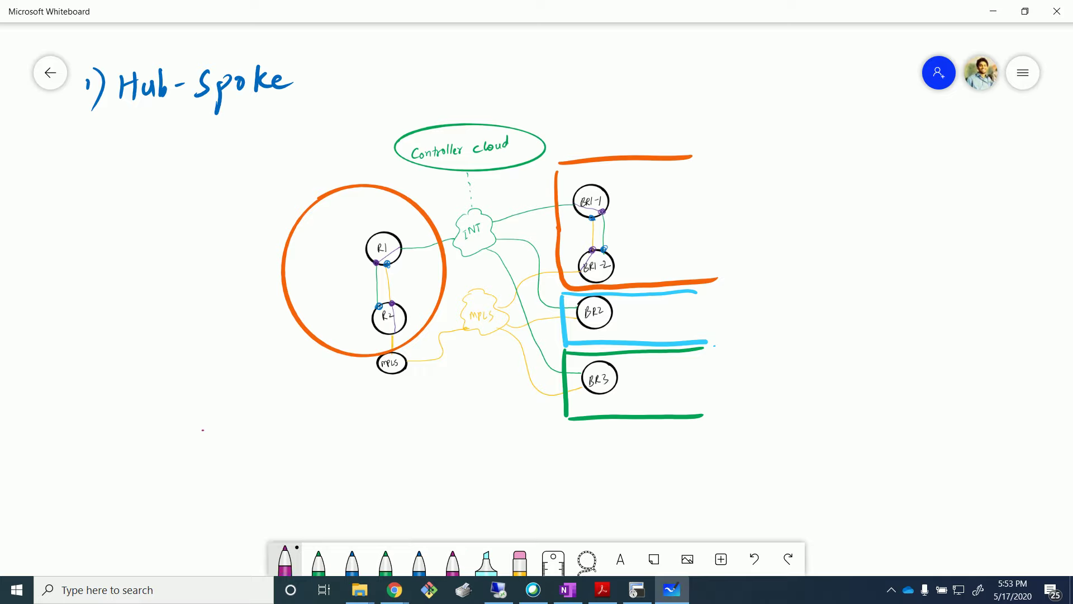
mouse_move(768, 190)
mouse_down()
mouse_move(753, 206)
mouse_move(777, 215)
mouse_up()
drag(775, 192, 792, 185)
drag(803, 176, 803, 199)
click(823, 188)
mouse_move(817, 183)
mouse_down()
mouse_move(820, 196)
mouse_move(833, 193)
mouse_up()
drag(844, 178, 835, 196)
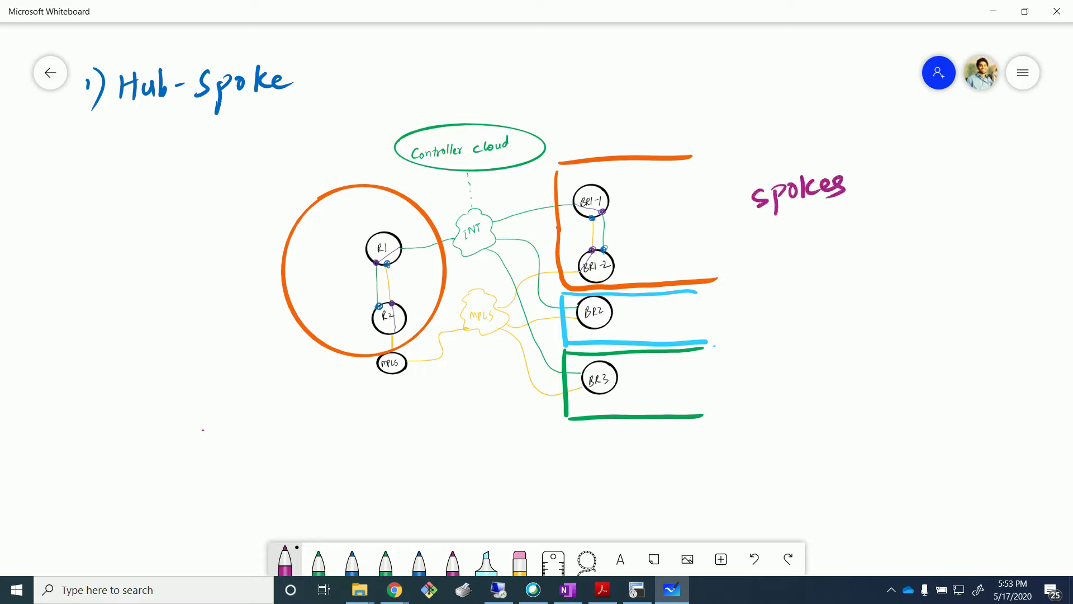
Step: Label the three branch boxes with their site numbers 101, 102 and 103 in purple
click(285, 561)
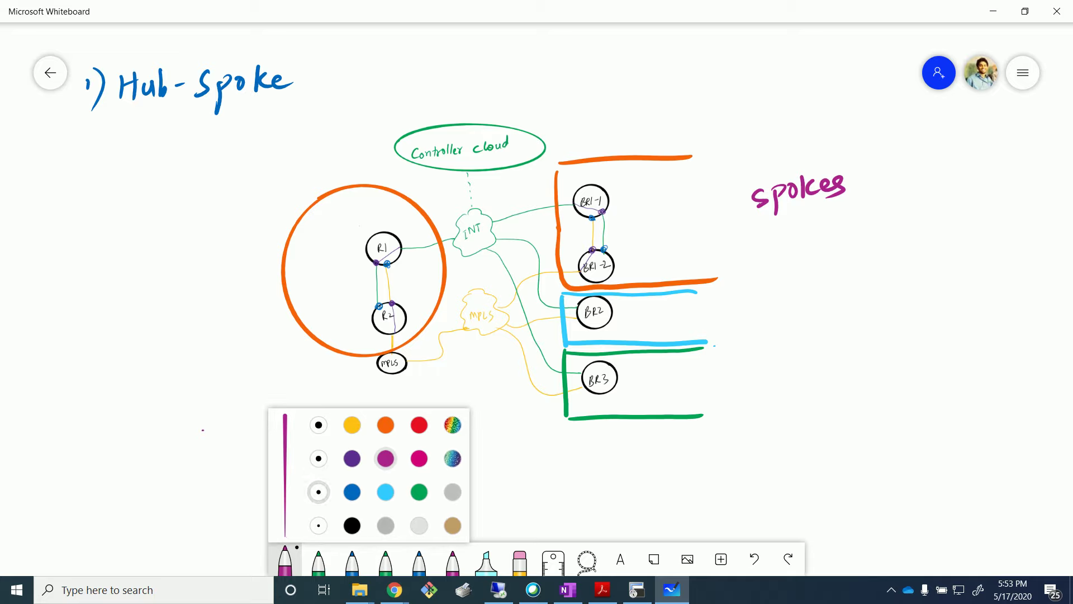
drag(732, 236, 733, 251)
drag(743, 237, 758, 254)
mouse_move(726, 311)
mouse_down()
mouse_move(727, 324)
mouse_move(736, 311)
mouse_up()
drag(742, 312, 760, 321)
mouse_move(739, 385)
mouse_down()
mouse_move(740, 399)
mouse_move(747, 387)
mouse_up()
drag(758, 381, 743, 407)
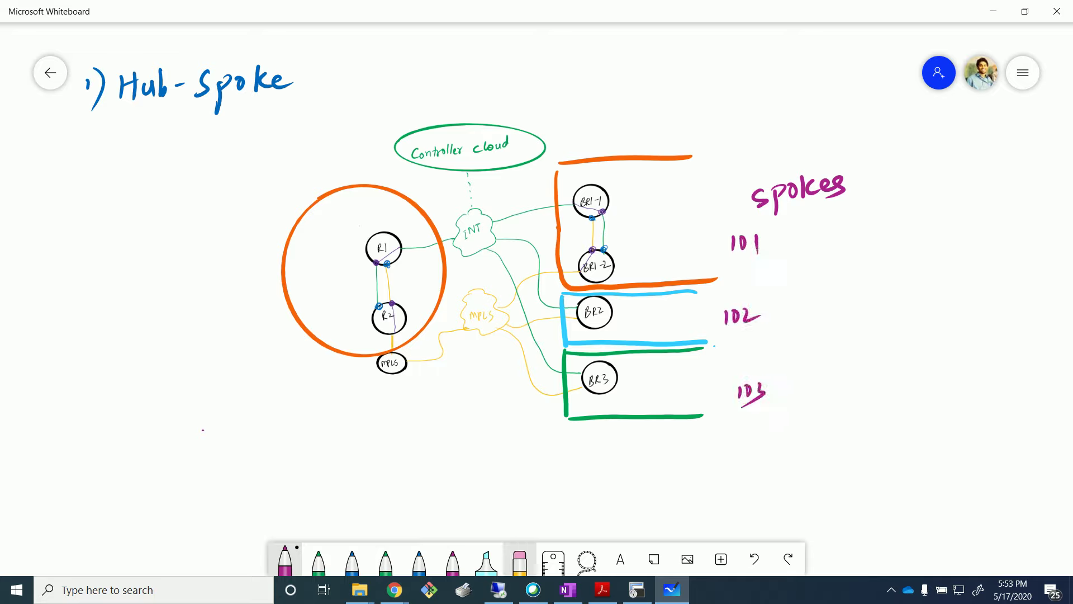
Step: Write "Hub" and "HQ" beside the orange circle and mark the circle's interior with site number 1
drag(195, 262, 199, 286)
mouse_move(209, 256)
mouse_down()
mouse_move(207, 281)
mouse_move(219, 263)
mouse_up()
mouse_move(219, 259)
mouse_down()
mouse_move(224, 269)
mouse_move(234, 264)
mouse_up()
drag(239, 309, 249, 327)
drag(241, 316, 252, 321)
drag(255, 313, 264, 335)
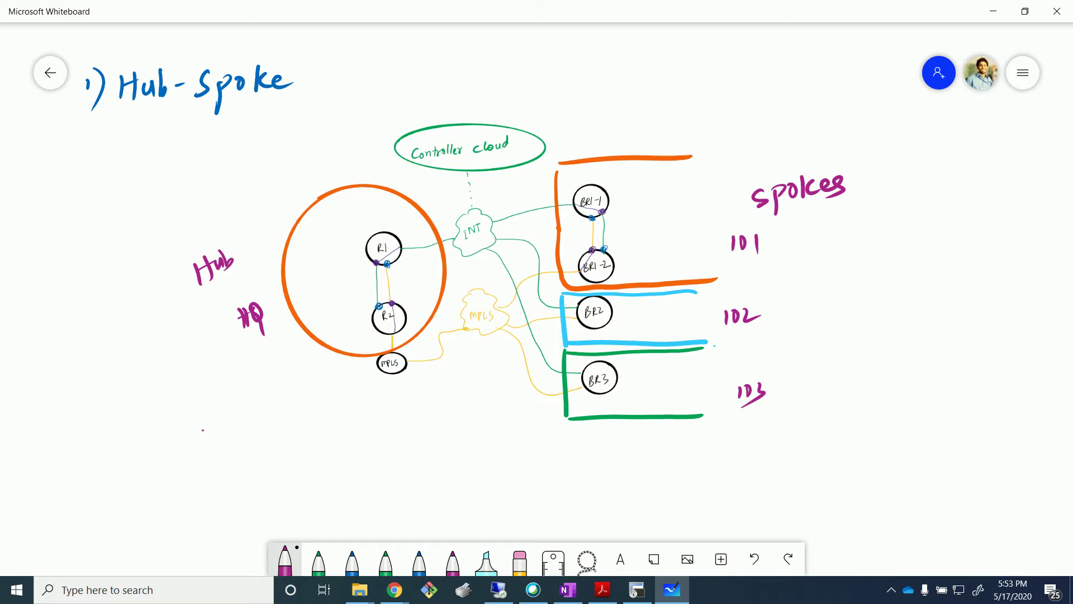
drag(307, 278, 322, 285)
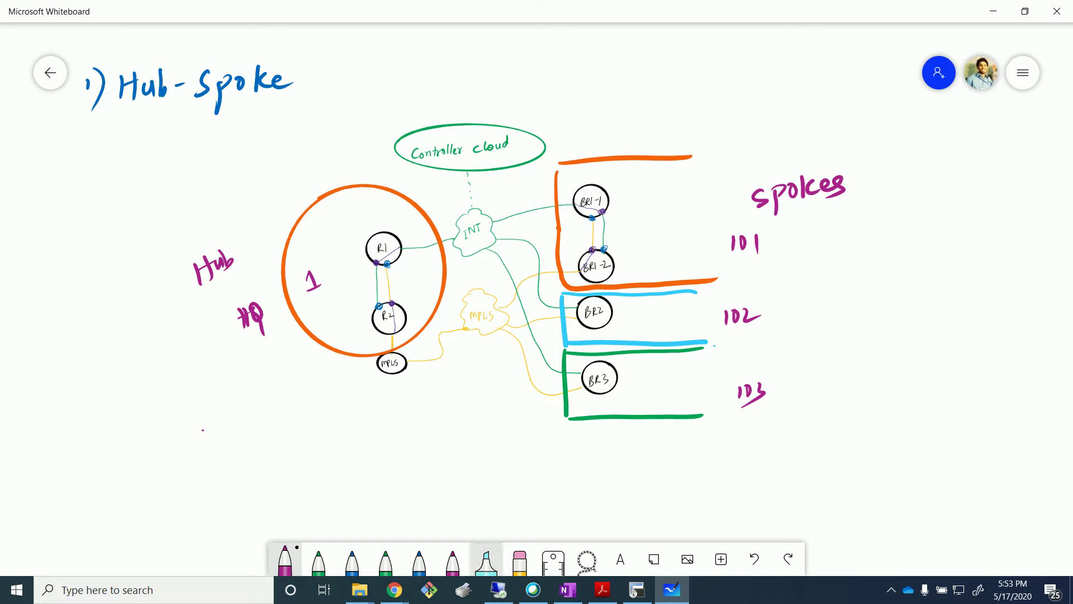
Step: Highlight in yellow the traffic path from BR3 through the hub router R1 to BR2 at site 102
click(486, 559)
click(485, 559)
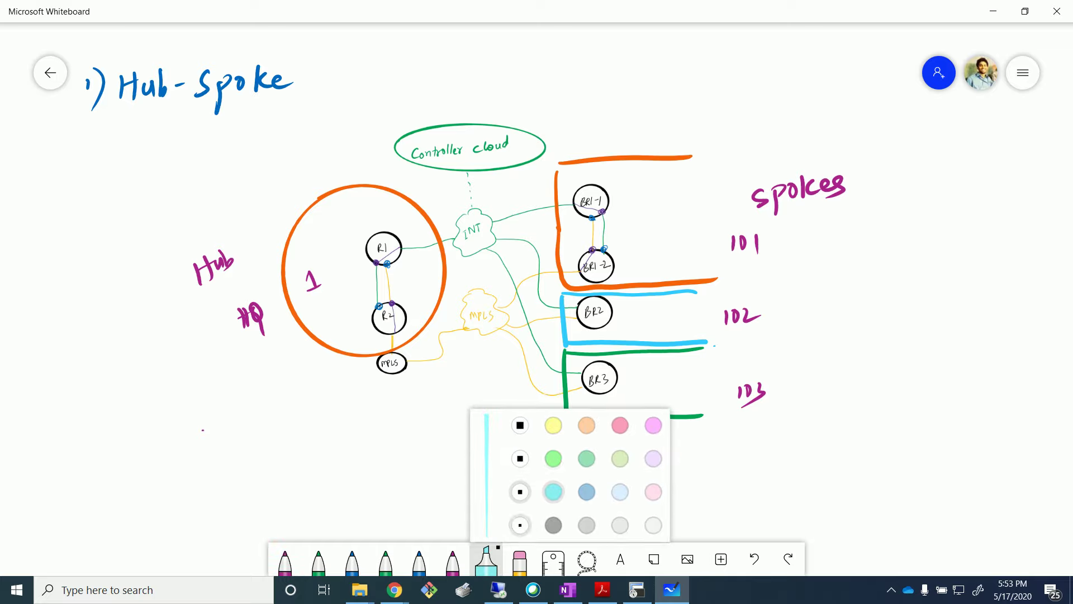
click(554, 424)
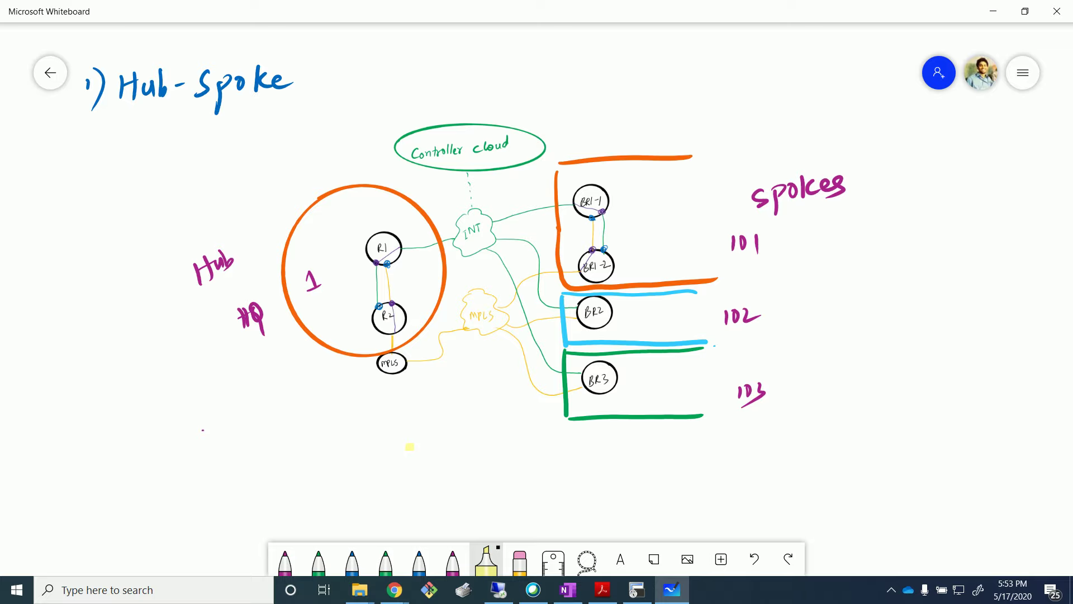
mouse_move(607, 387)
mouse_down()
mouse_move(584, 388)
mouse_move(377, 261)
mouse_move(391, 241)
mouse_move(481, 294)
mouse_move(691, 330)
mouse_up()
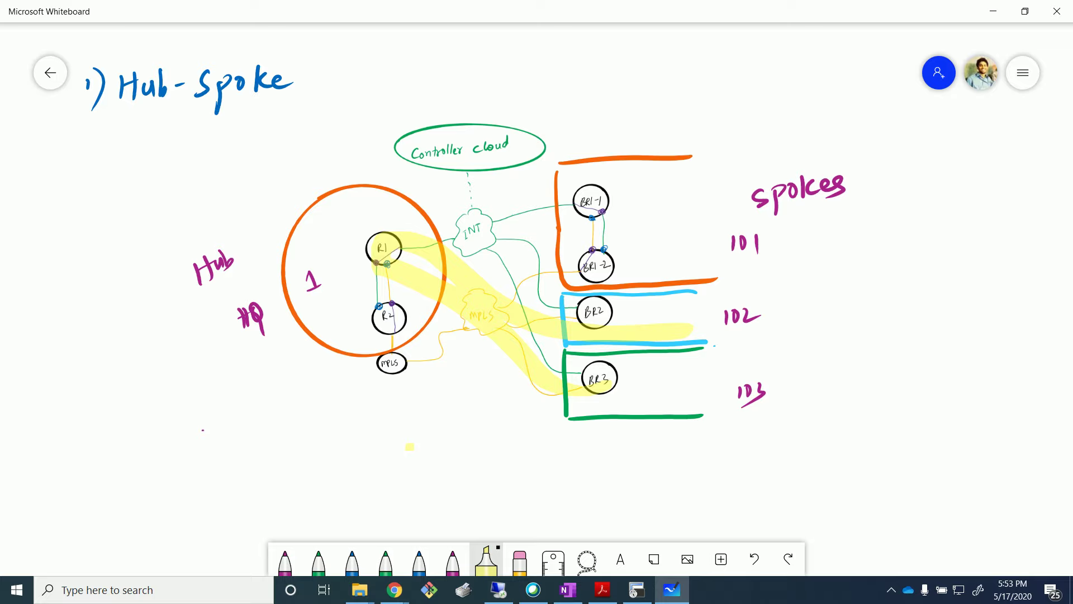
Step: Switch to the remote desktop session and open vManage's policy configuration page in a new browser tab
key(alt+Tab)
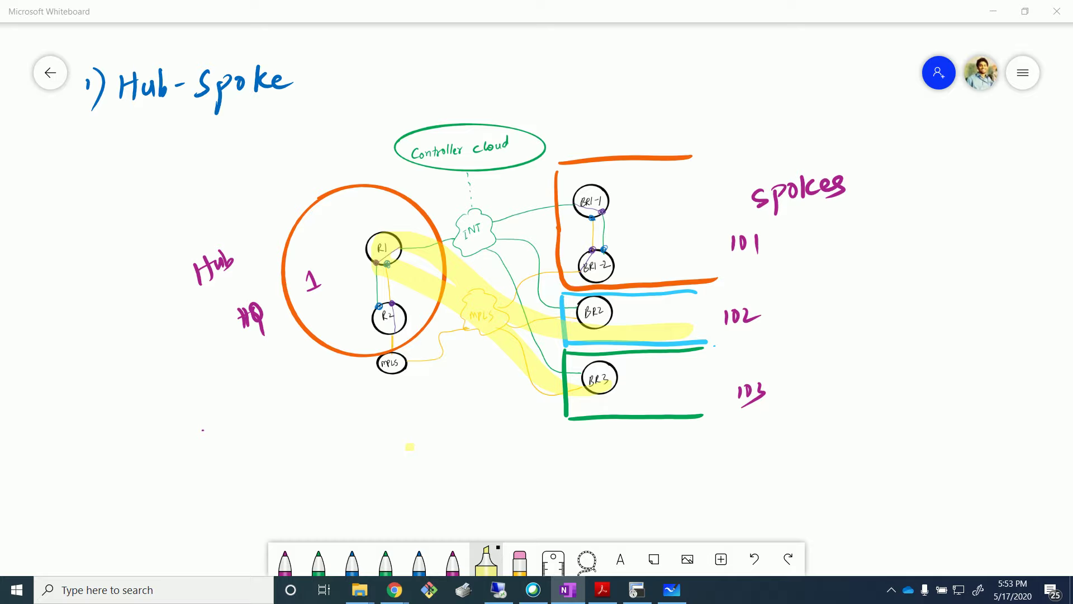
click(723, 479)
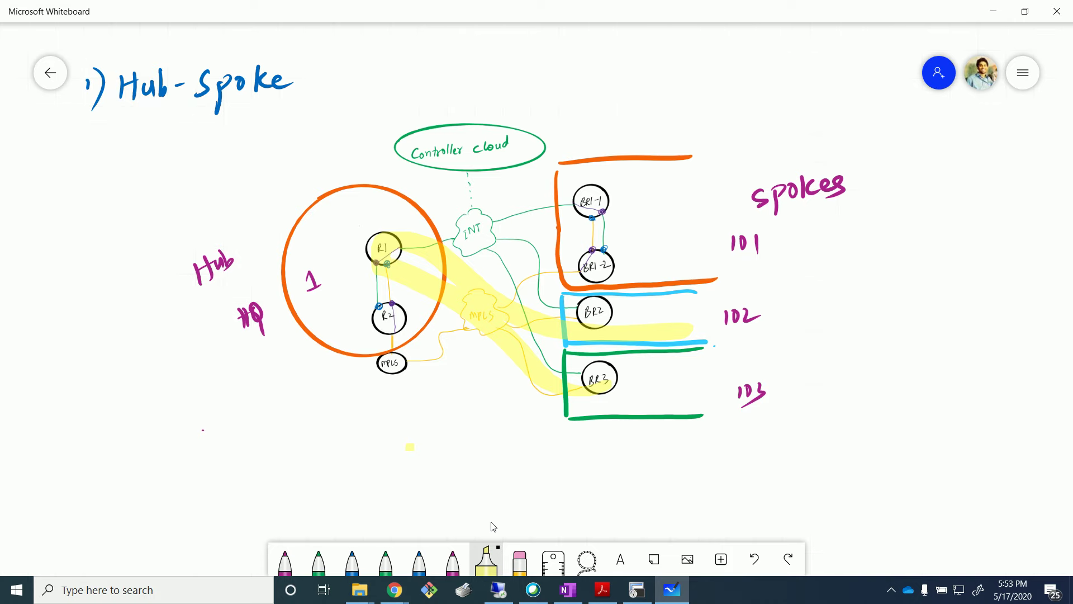
click(497, 596)
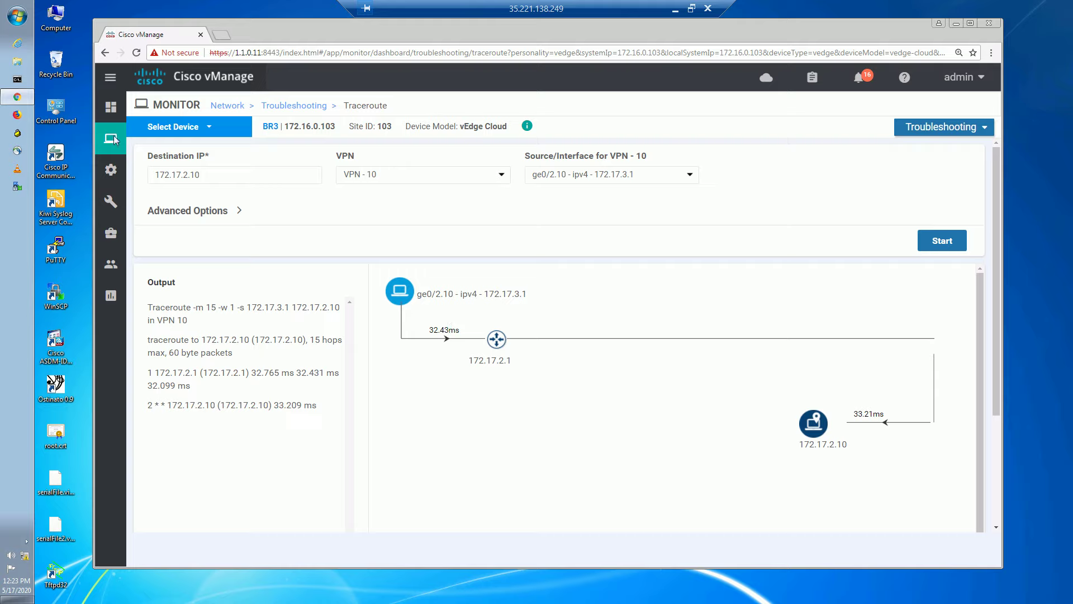
mouse_move(114, 140)
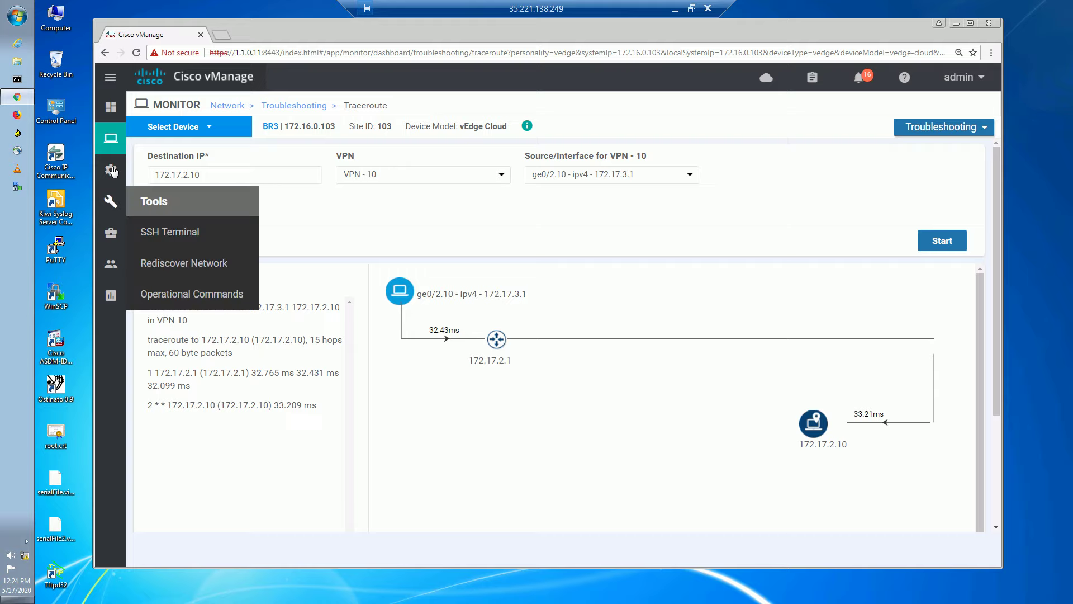
mouse_move(112, 137)
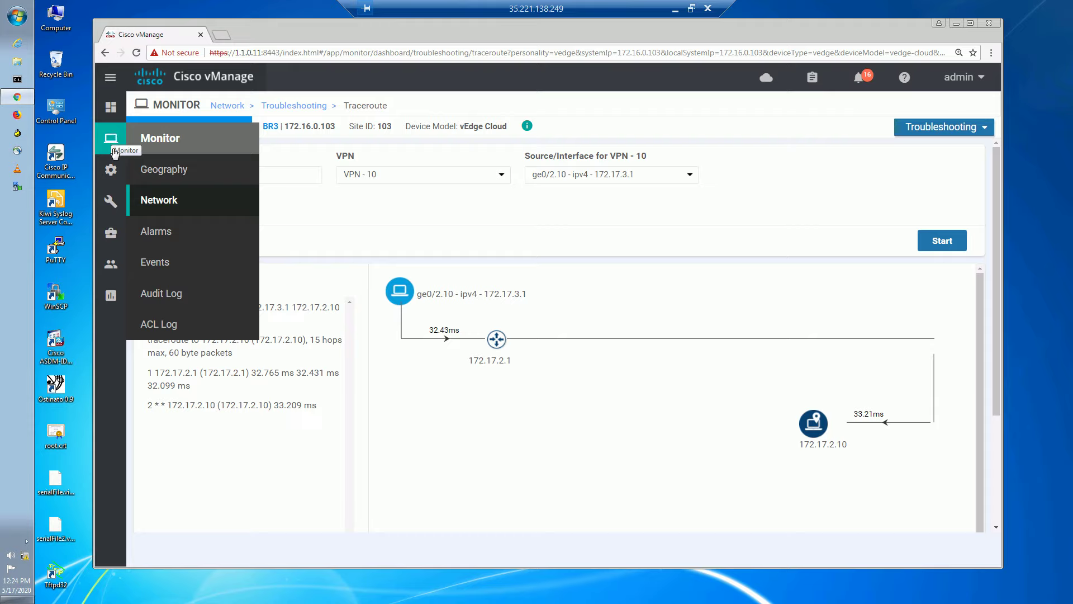
mouse_move(110, 170)
right_click(163, 328)
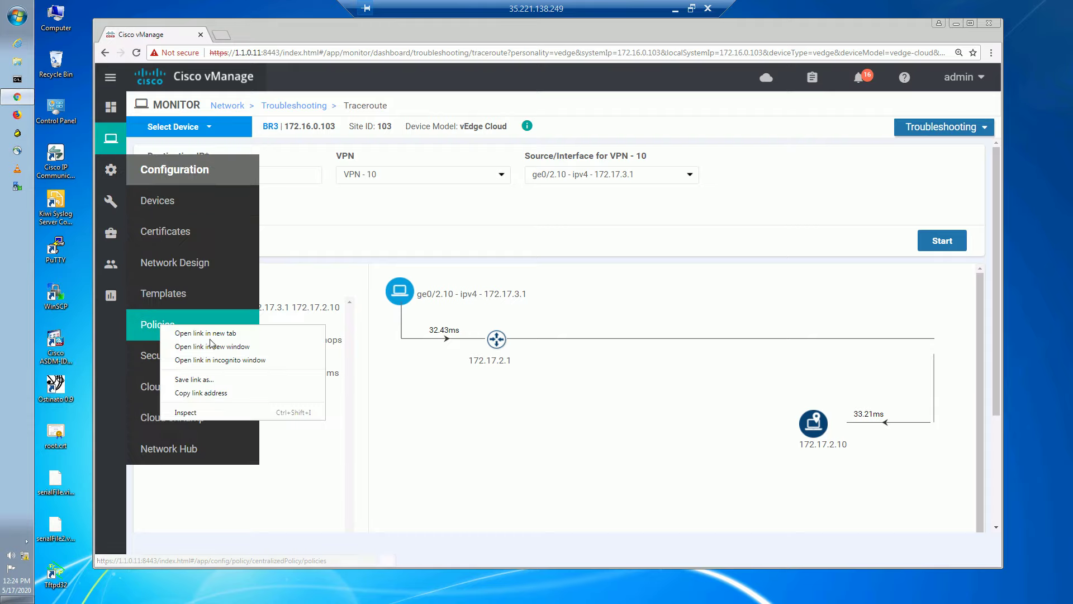
click(217, 337)
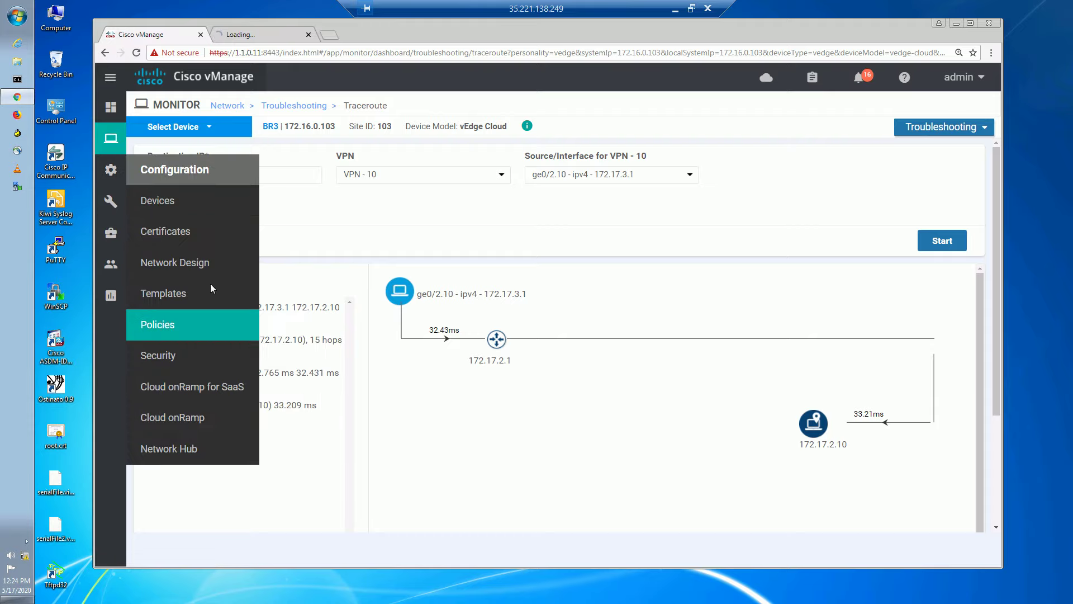
click(237, 37)
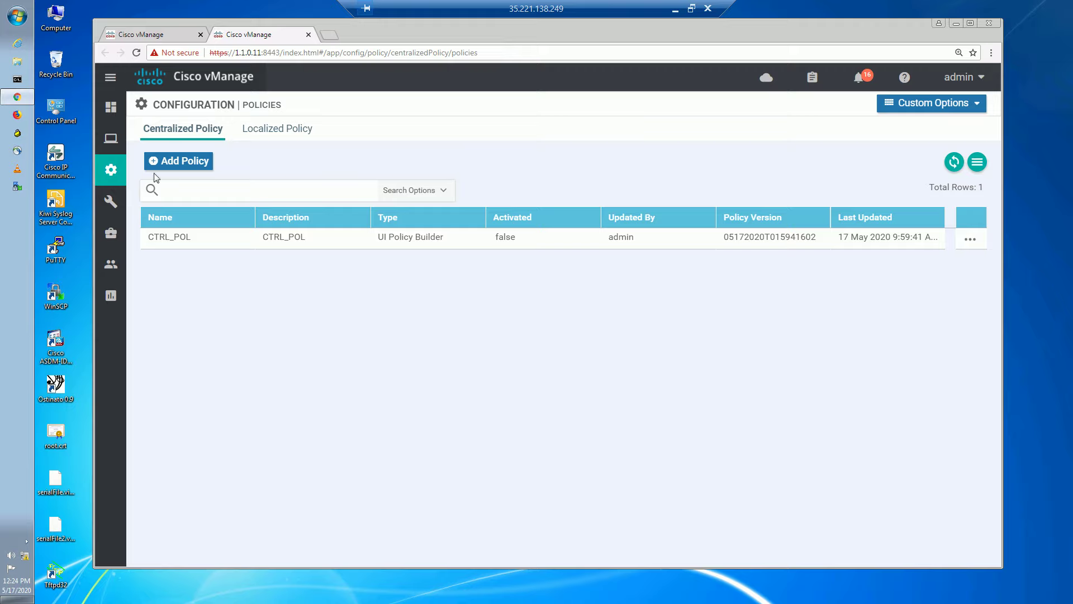
Step: Start a new centralized policy and create a site list named SITE_HUB containing site 1
click(194, 160)
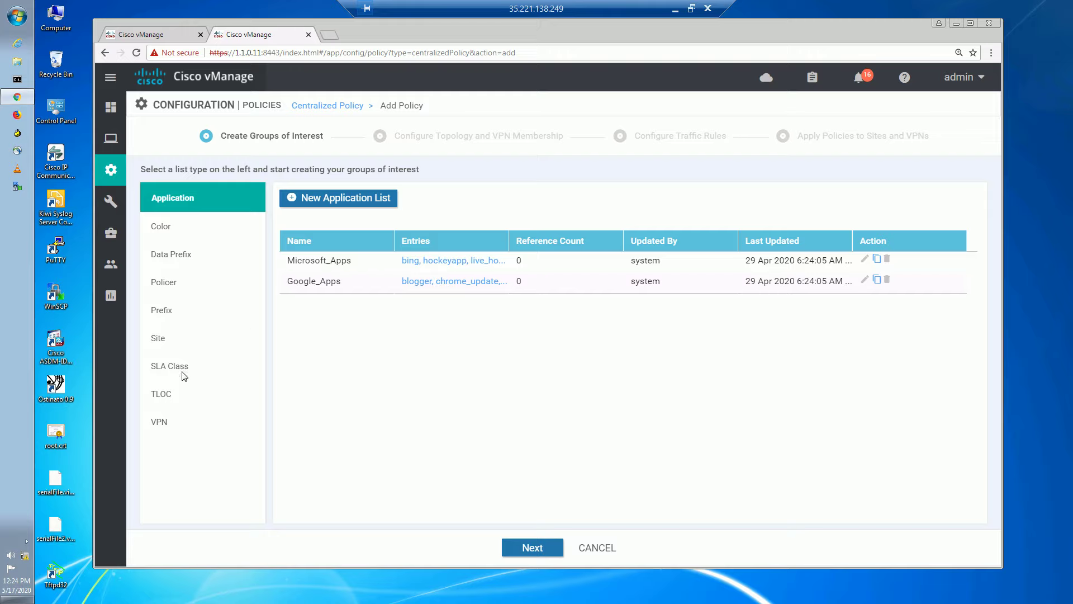
click(159, 338)
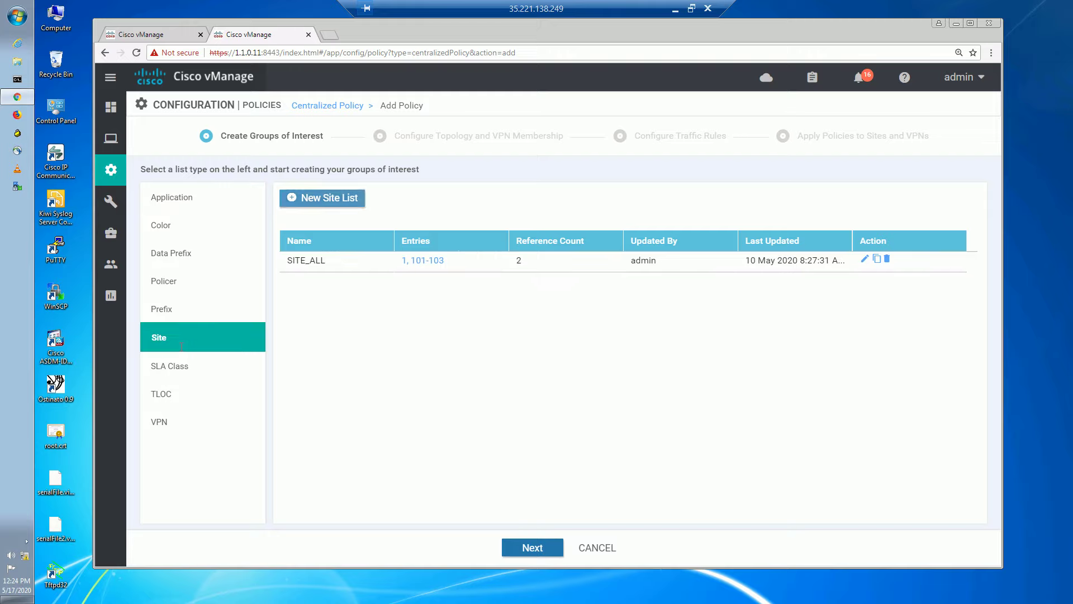
click(313, 198)
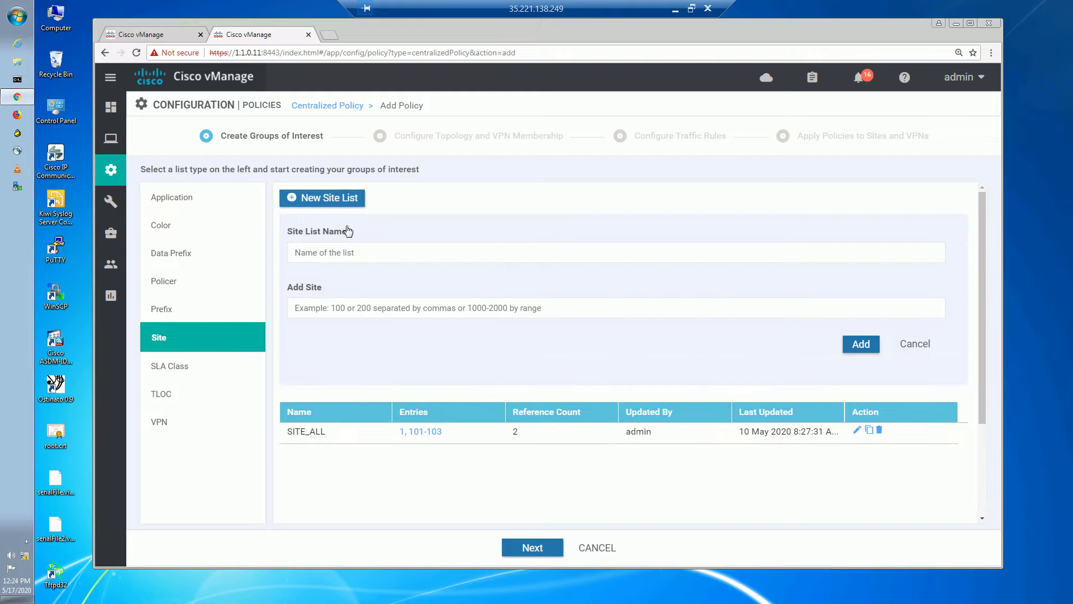
click(360, 254)
text(SITE)
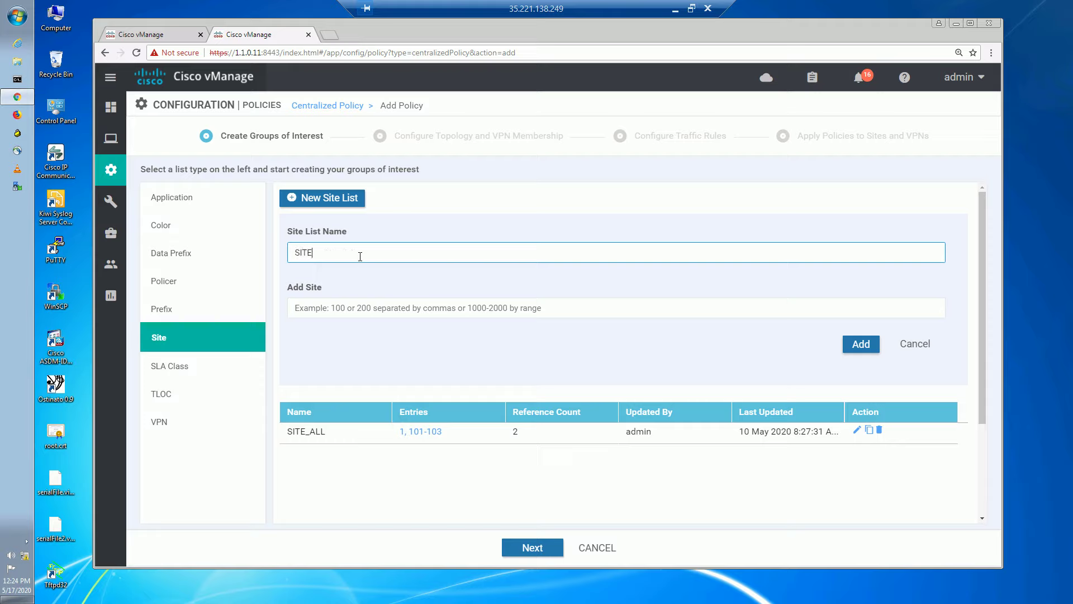
text(_HUB)
click(377, 305)
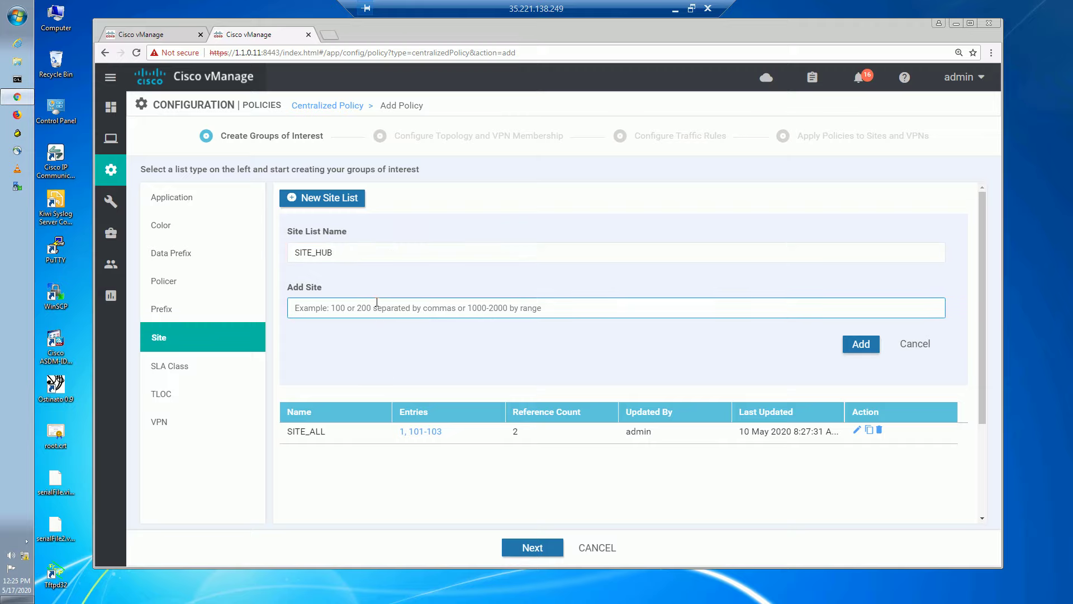
text(1)
click(861, 344)
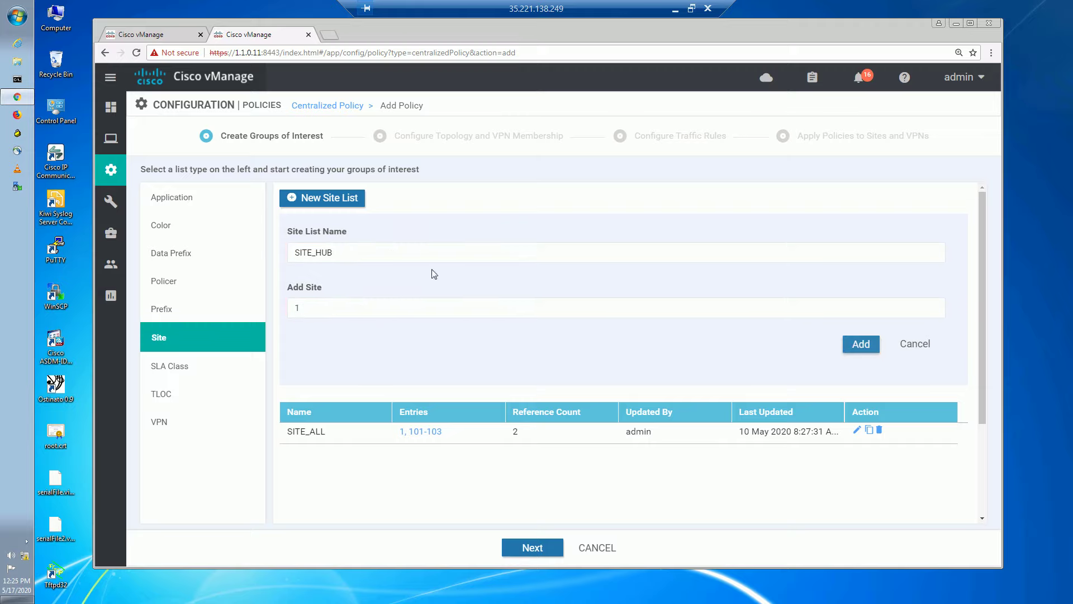
Step: Create a site list named SITE_SPOKES containing sites 101-103
click(331, 202)
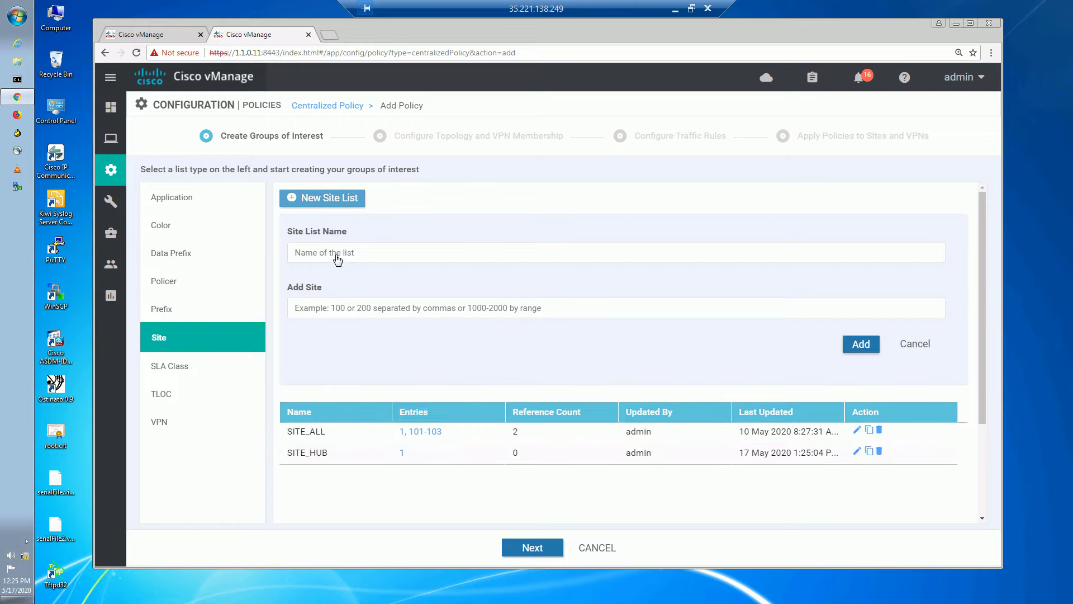
click(340, 253)
text(SI)
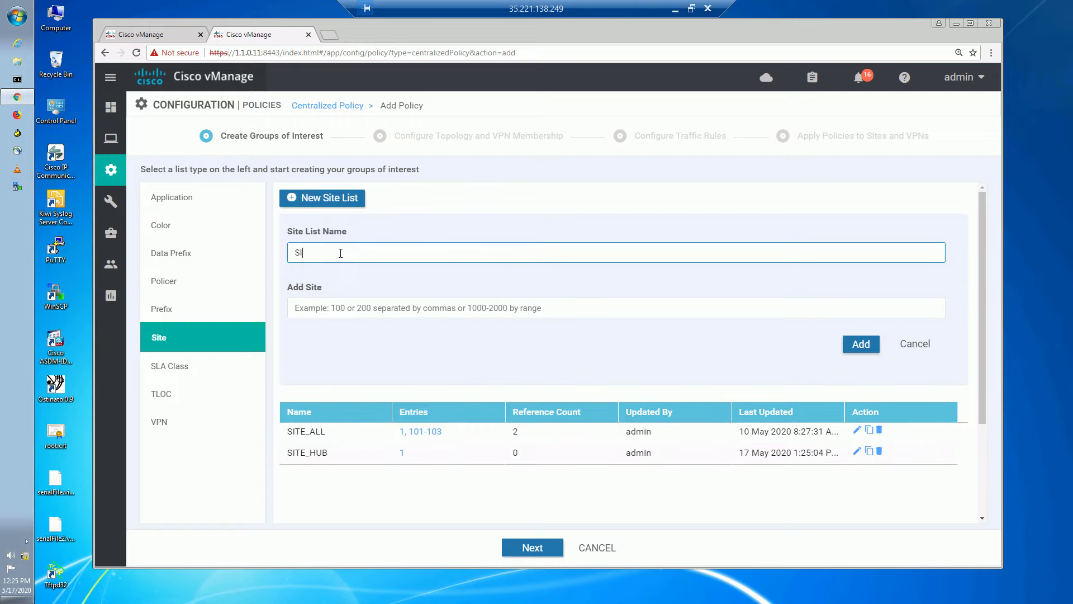
text(TE_SPOKES)
click(342, 314)
text(101-)
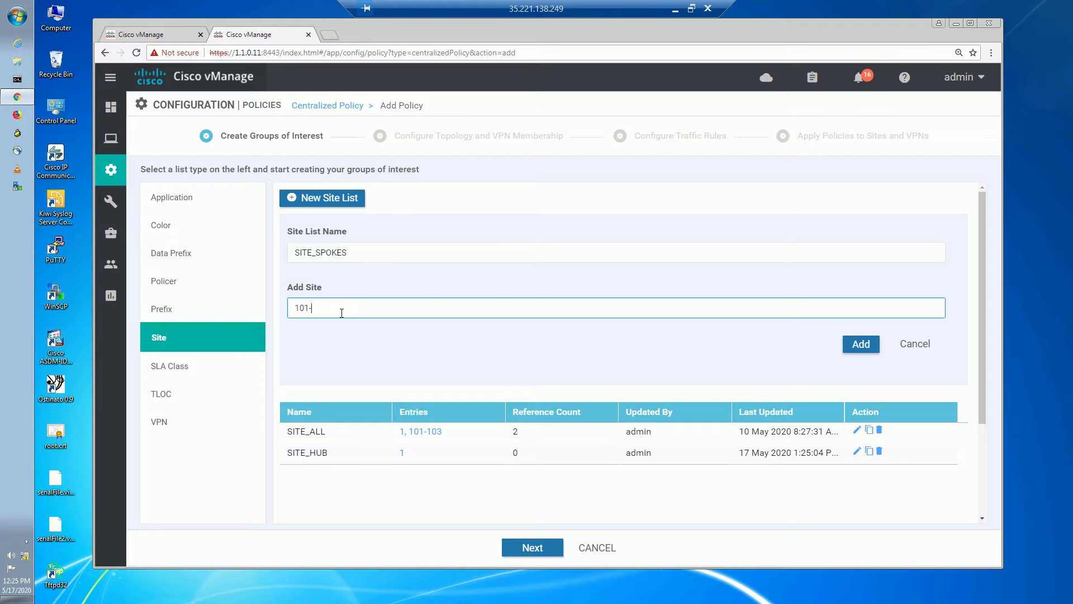
text(1-3)
click(320, 307)
key(BackSpace)
text(0)
click(861, 344)
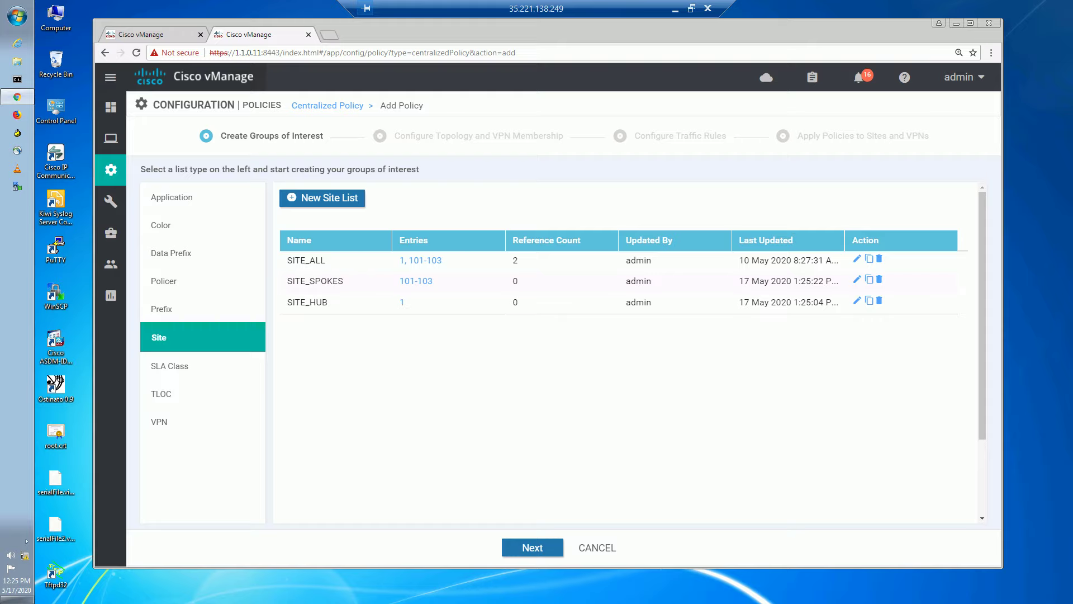
Step: Start a new TLOC list and name it TLOC_HQ
click(156, 399)
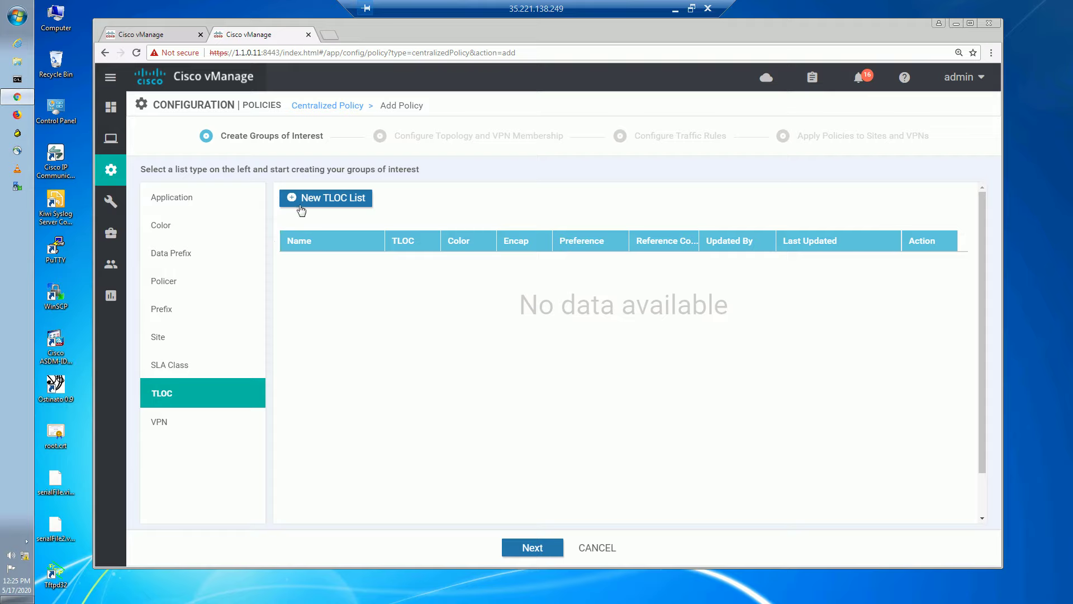
click(347, 203)
click(355, 272)
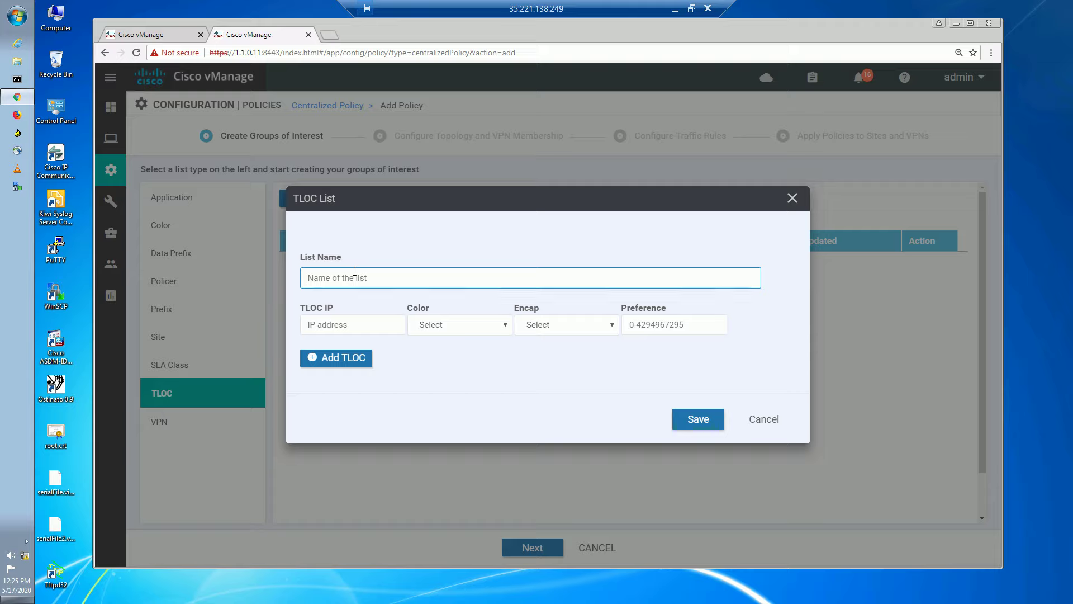
text(TLOC_HQ)
Step: Define the first TLOC as 172.16.0.11 with color mpls, encapsulation ipsec and preference 200
click(351, 324)
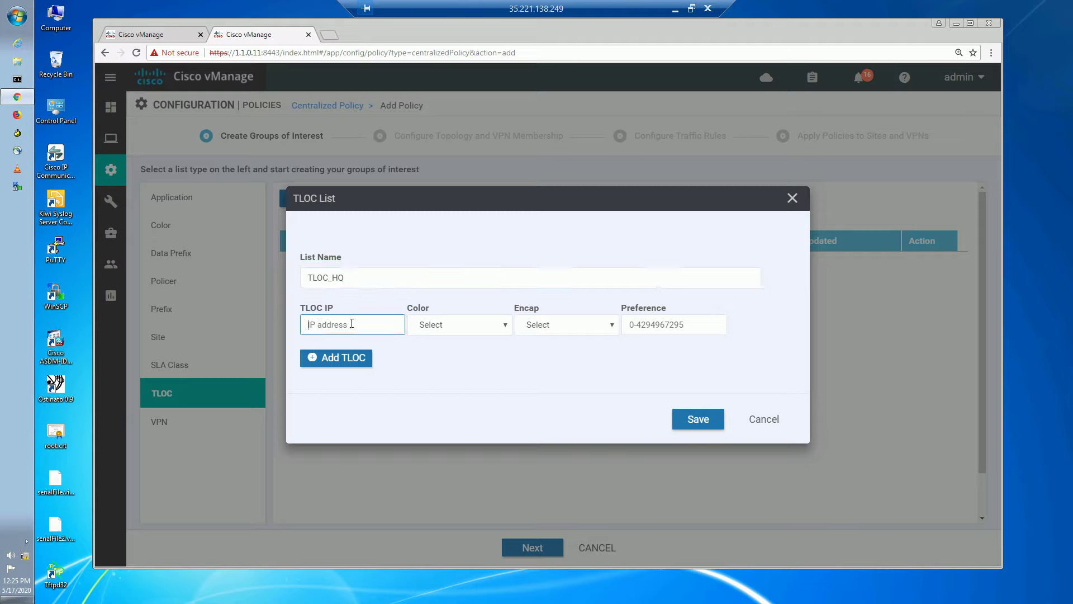
text(172.16.0.11)
click(445, 331)
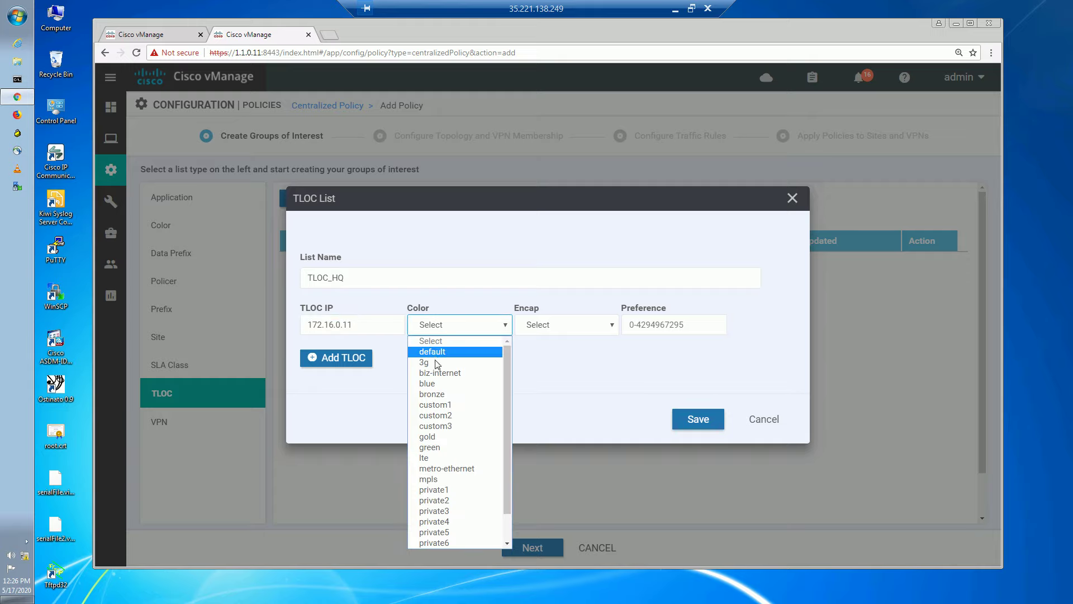
click(491, 480)
click(562, 329)
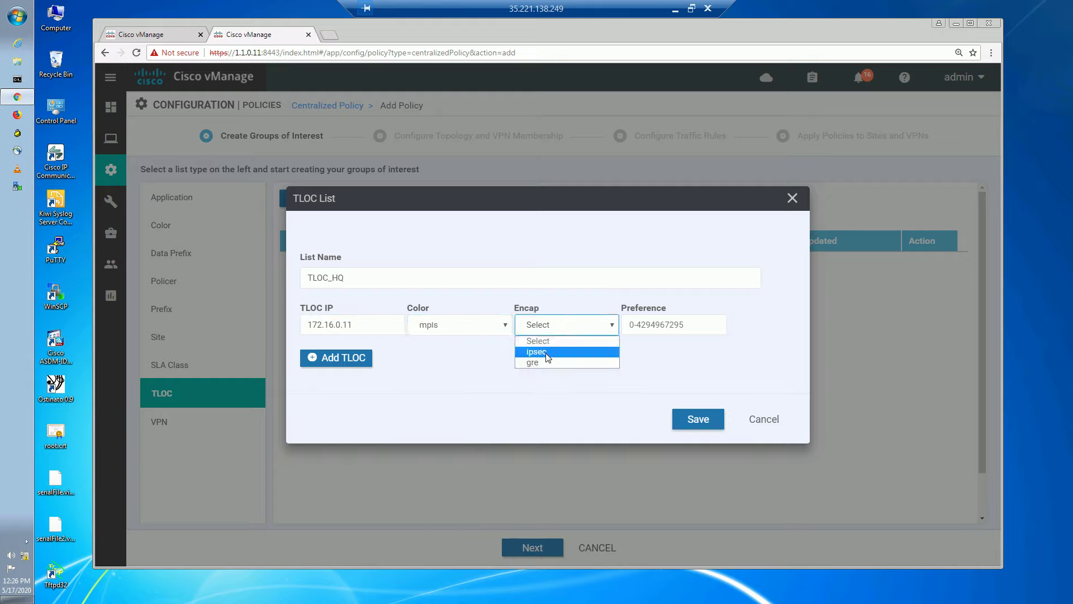
click(548, 356)
click(678, 326)
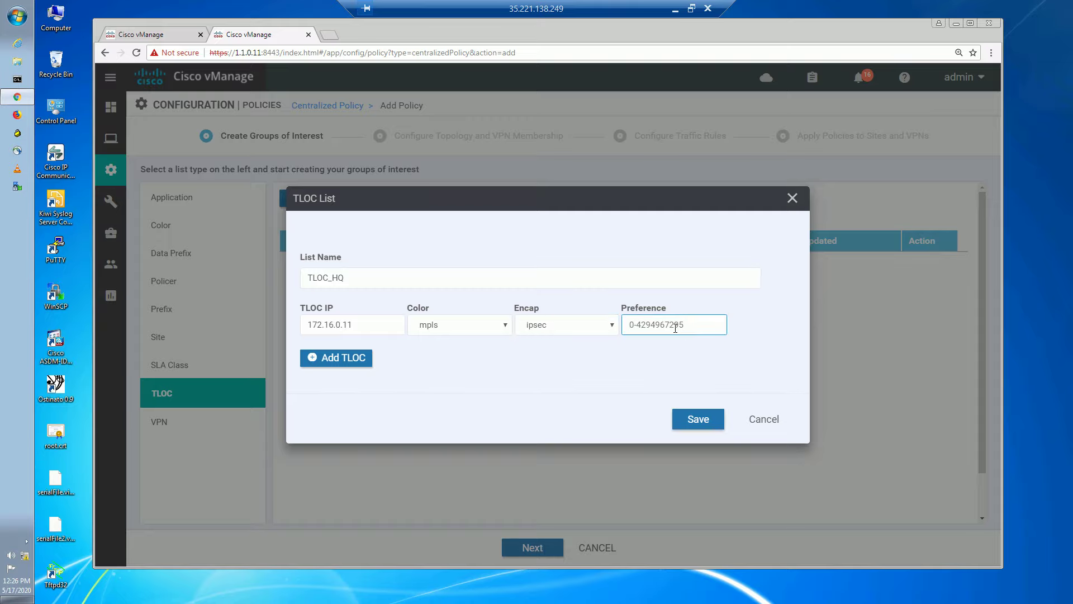
click(675, 9)
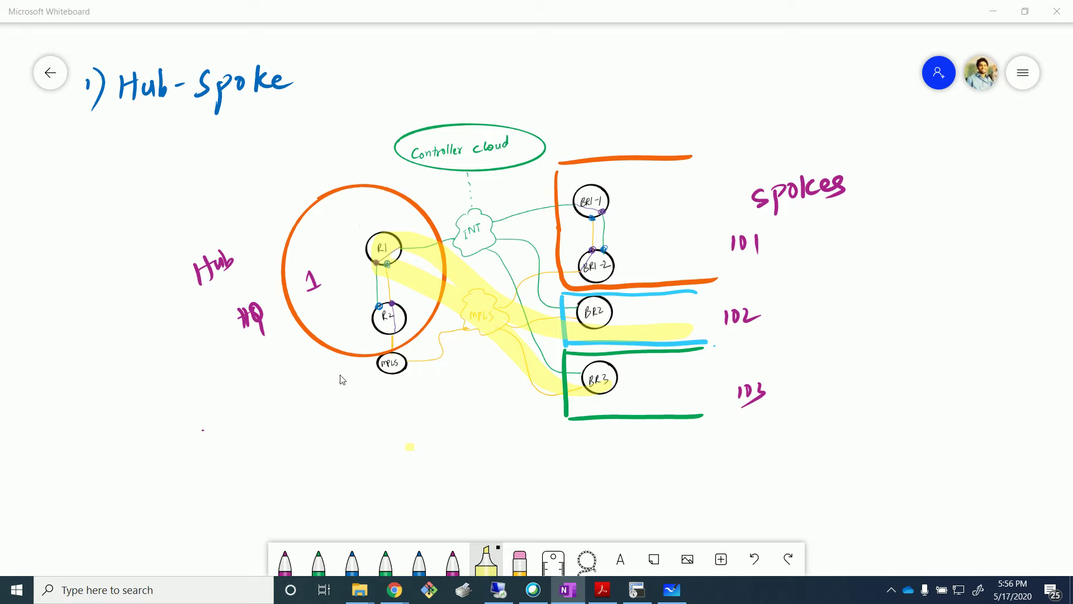
click(498, 590)
click(681, 327)
text(200)
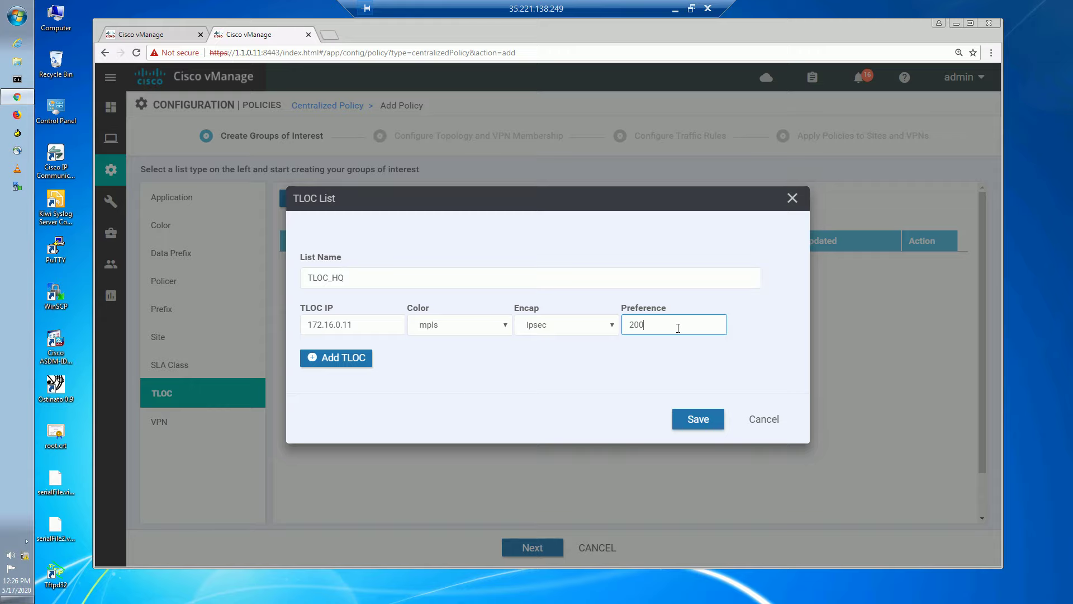
Step: Add a second TLOC for 172.16.0.11 with color public-internet, encapsulation ipsec and preference 100
click(335, 358)
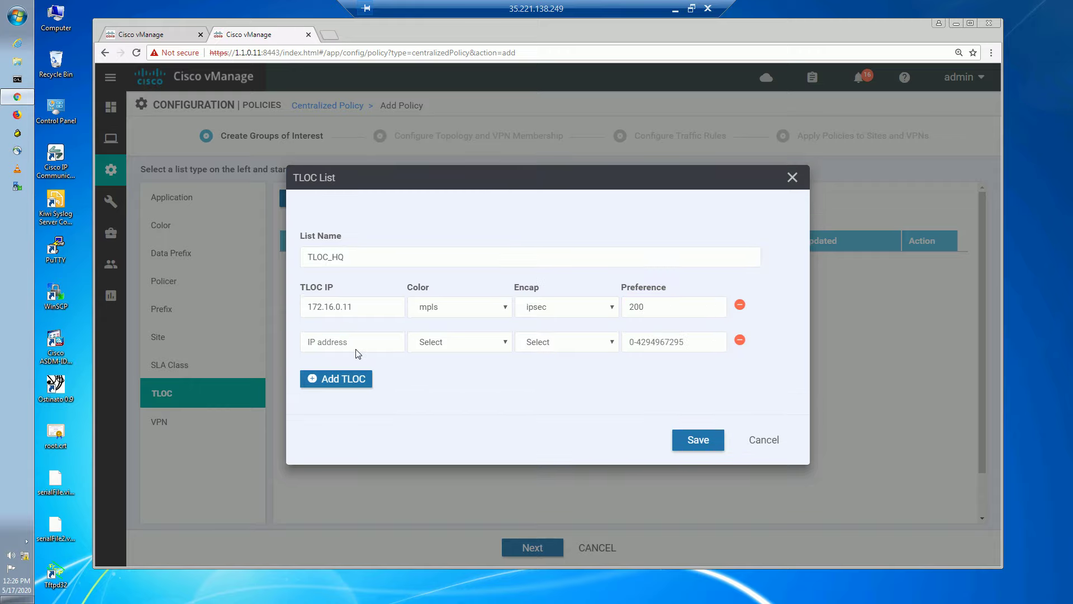
click(354, 342)
double_click(363, 307)
key(ctrl+c)
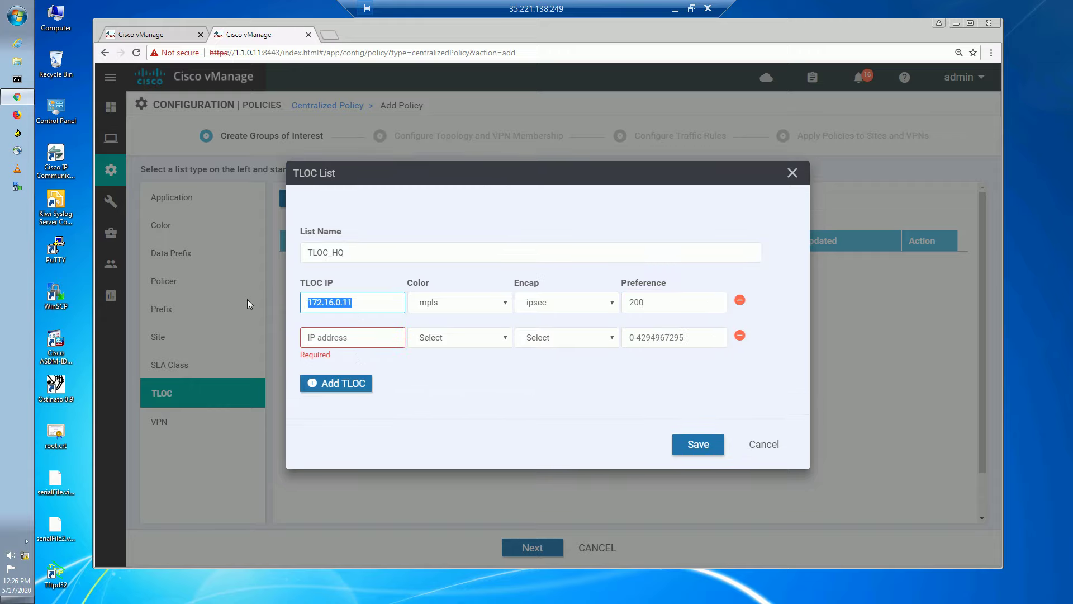
click(347, 336)
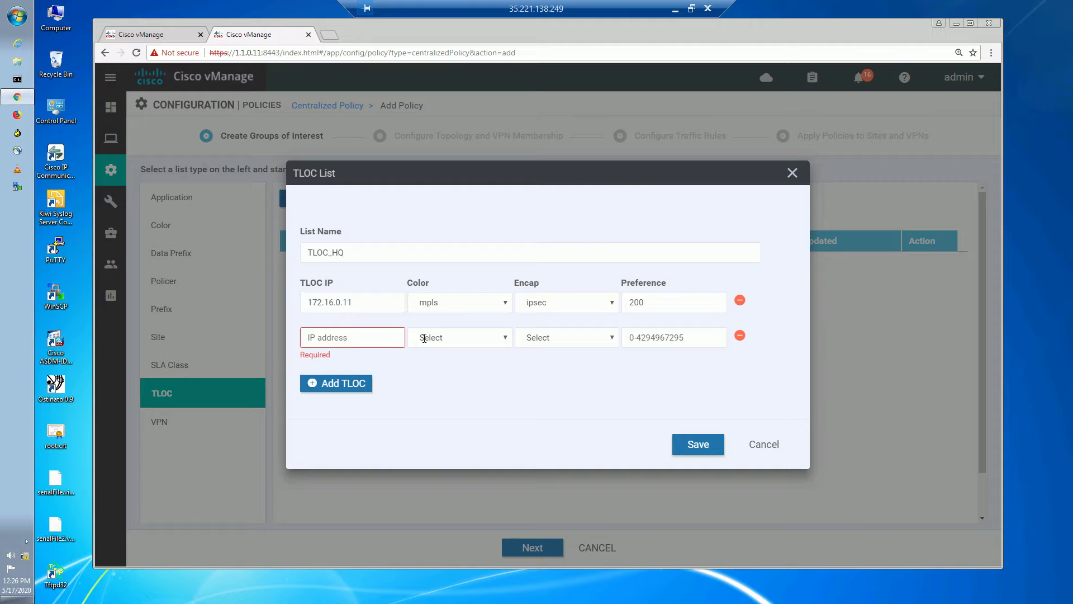
key(ctrl+v)
click(444, 342)
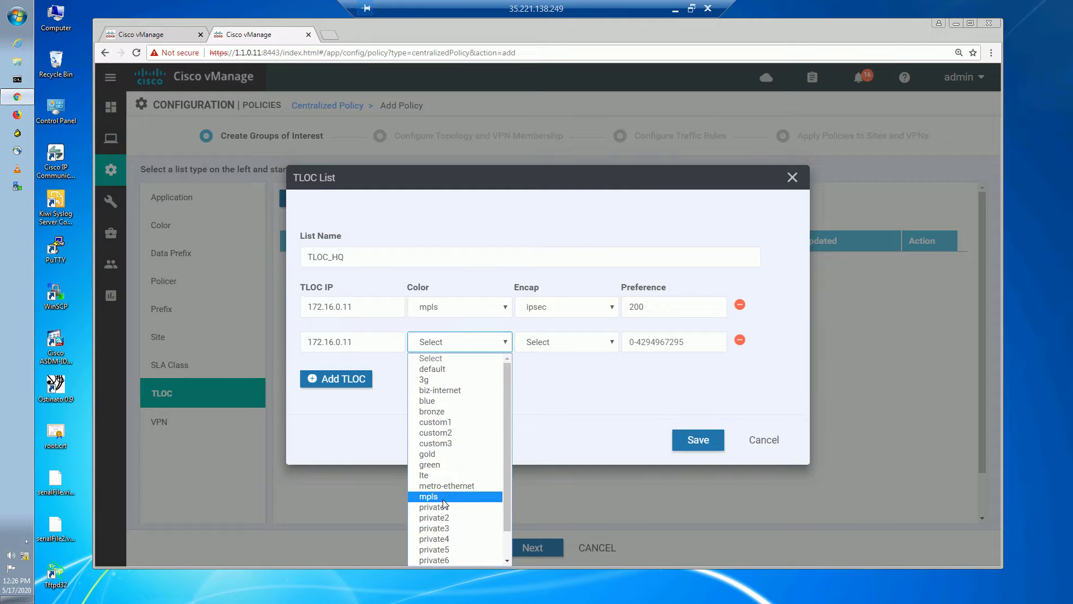
click(508, 558)
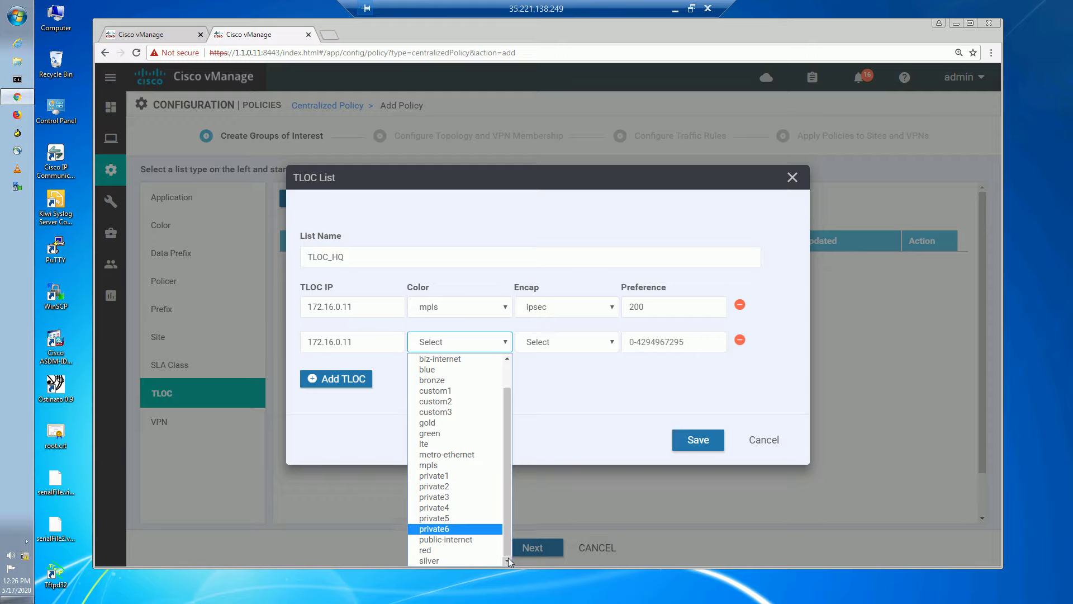
click(486, 539)
click(544, 345)
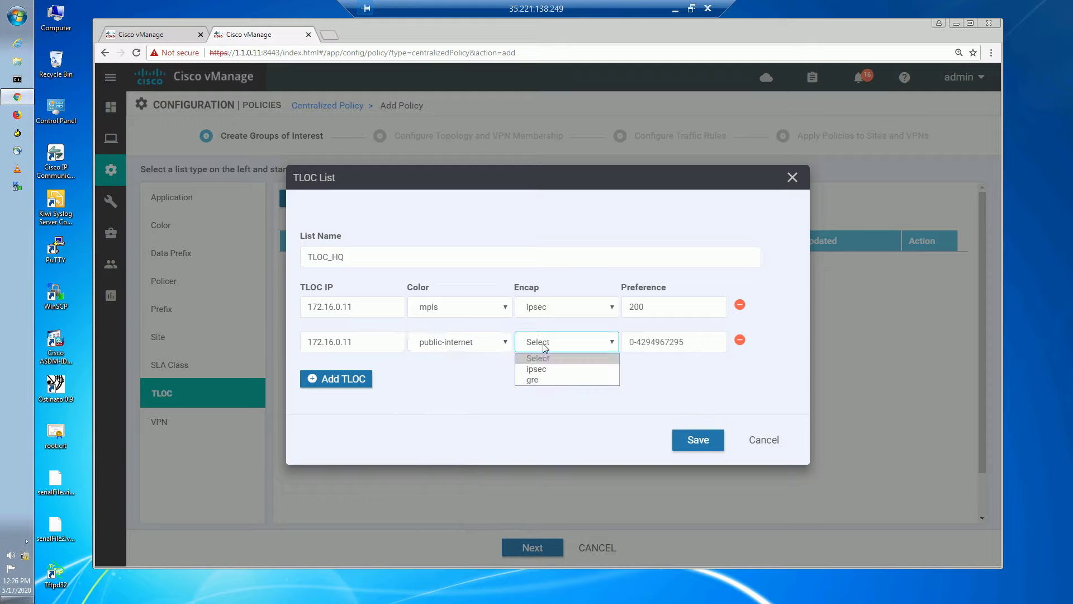
click(549, 369)
click(664, 341)
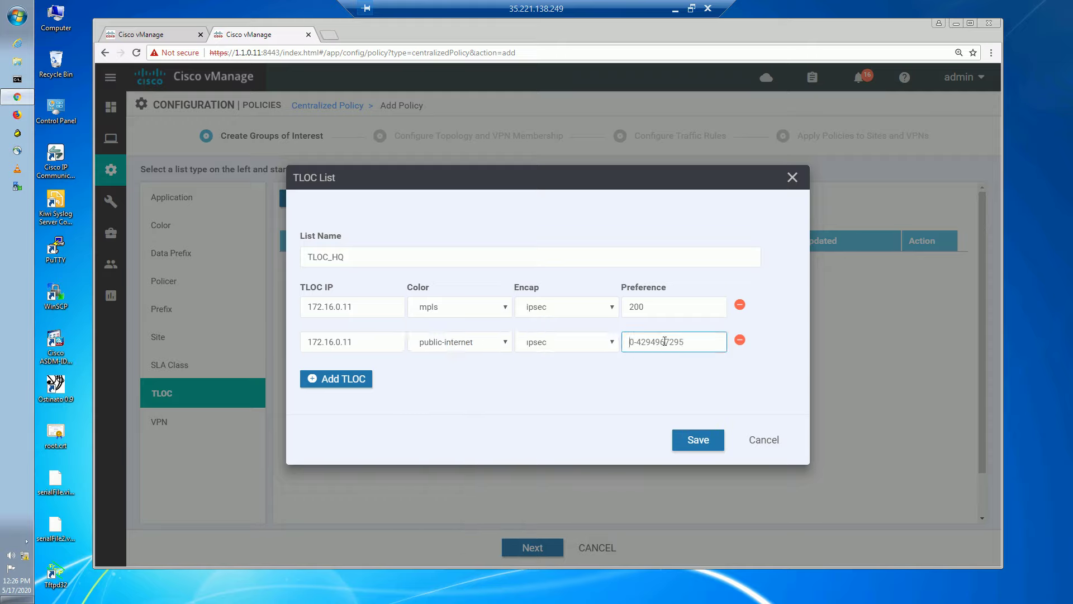
text(100)
click(624, 414)
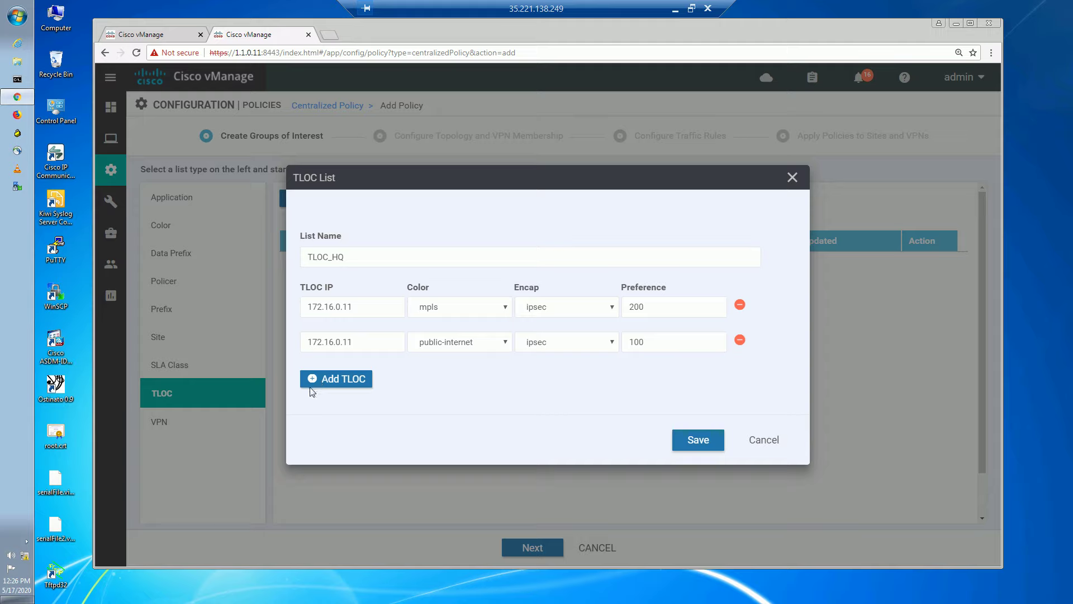
Step: Add a third TLOC for 172.16.0.12 with color mpls, encapsulation ipsec and preference 200
click(338, 380)
click(343, 364)
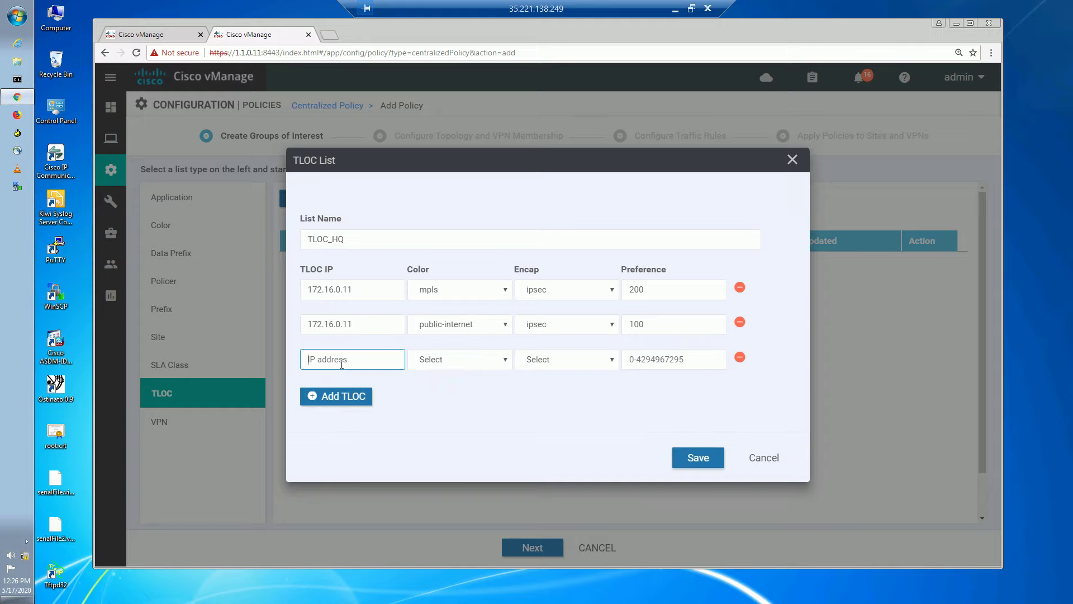
key(ctrl+v)
text(2)
click(487, 359)
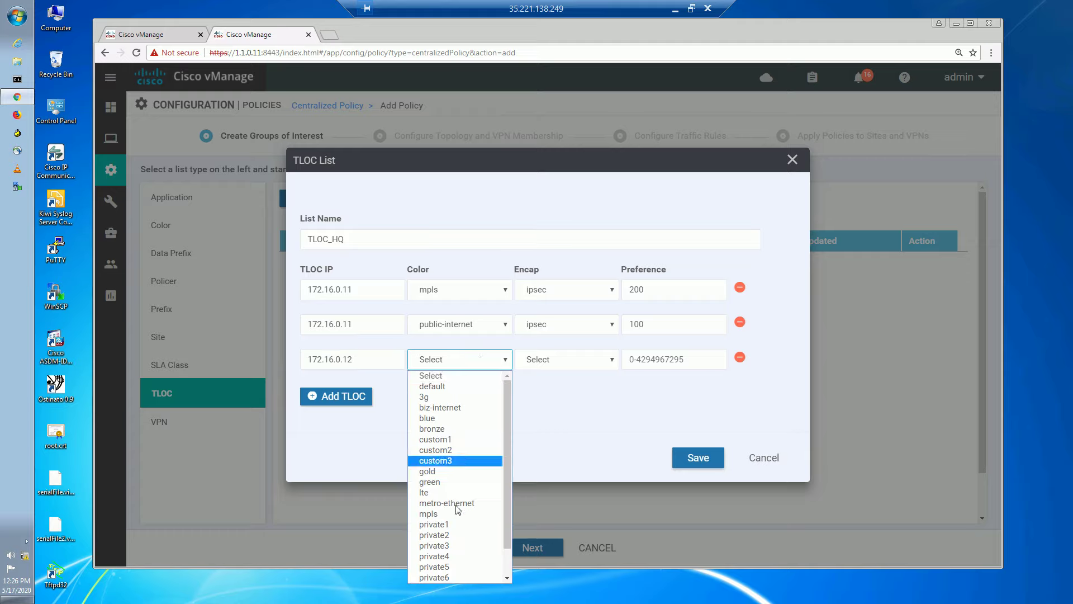
click(493, 513)
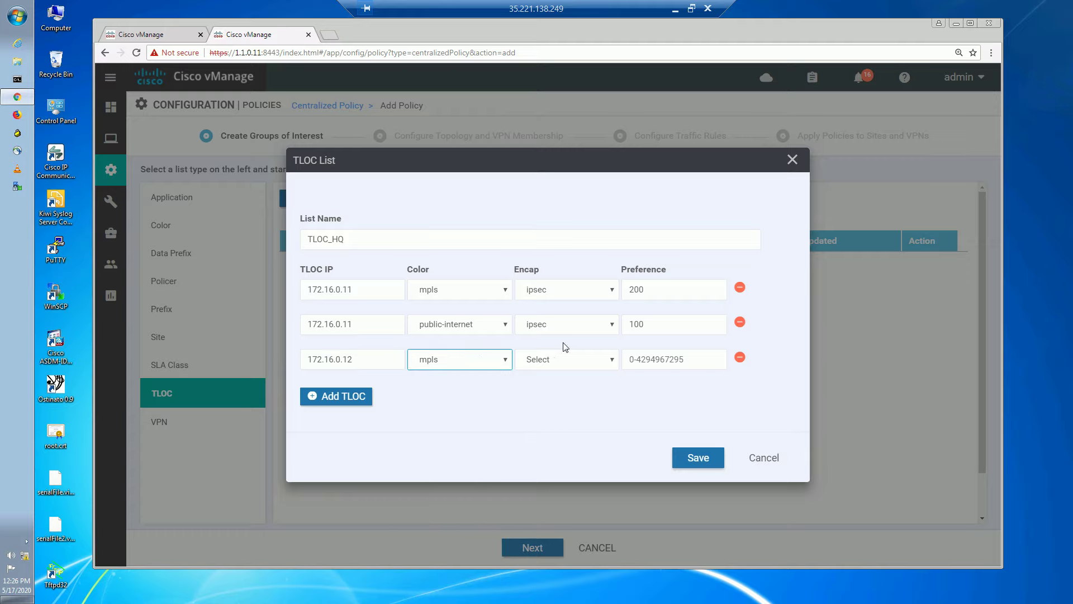
click(553, 362)
click(538, 387)
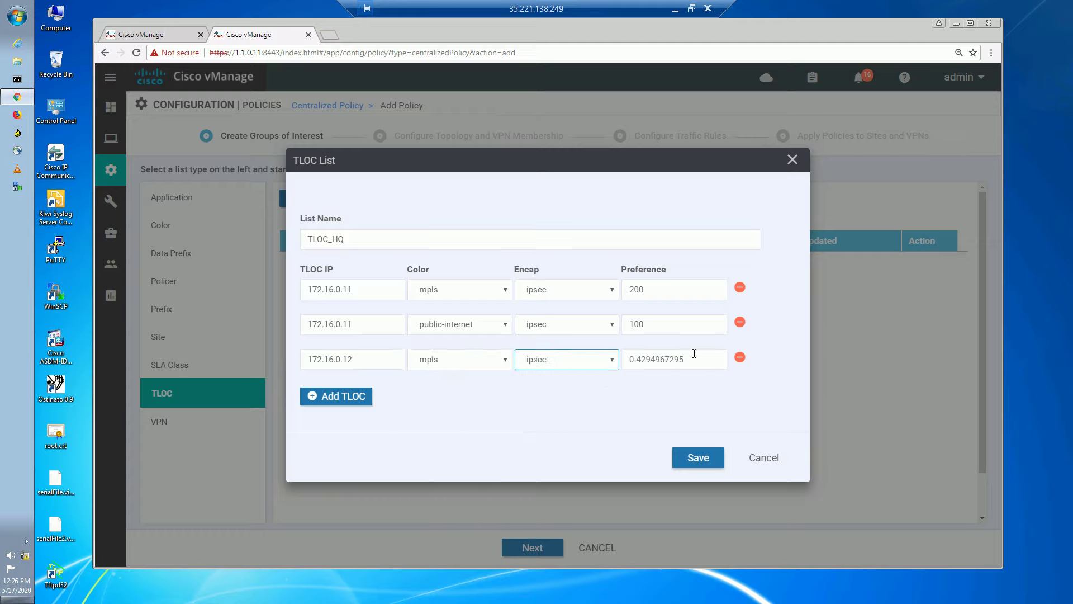
click(692, 354)
text(200)
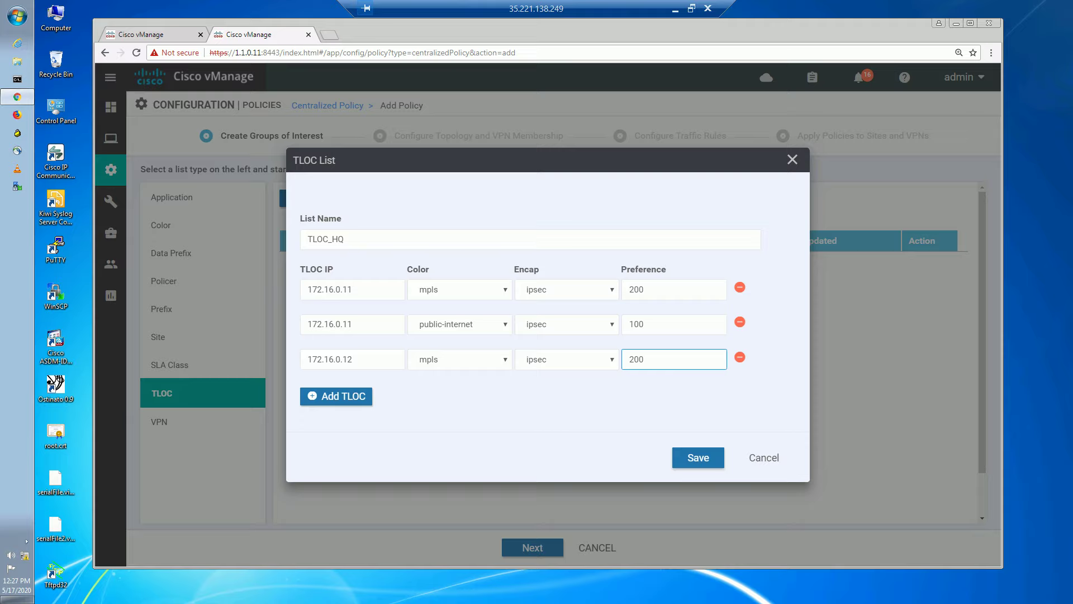
click(634, 431)
Step: Add a fourth TLOC for 172.16.0.12 with color public-internet, encapsulation ipsec and preference 100
click(358, 395)
click(363, 381)
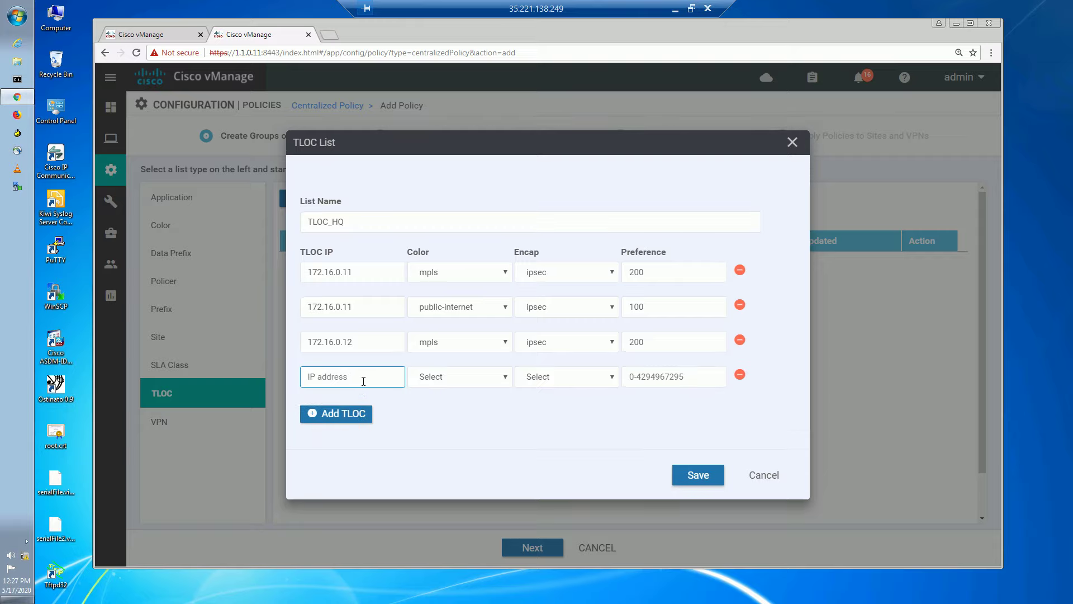
key(ctrl+v)
text(2)
click(420, 384)
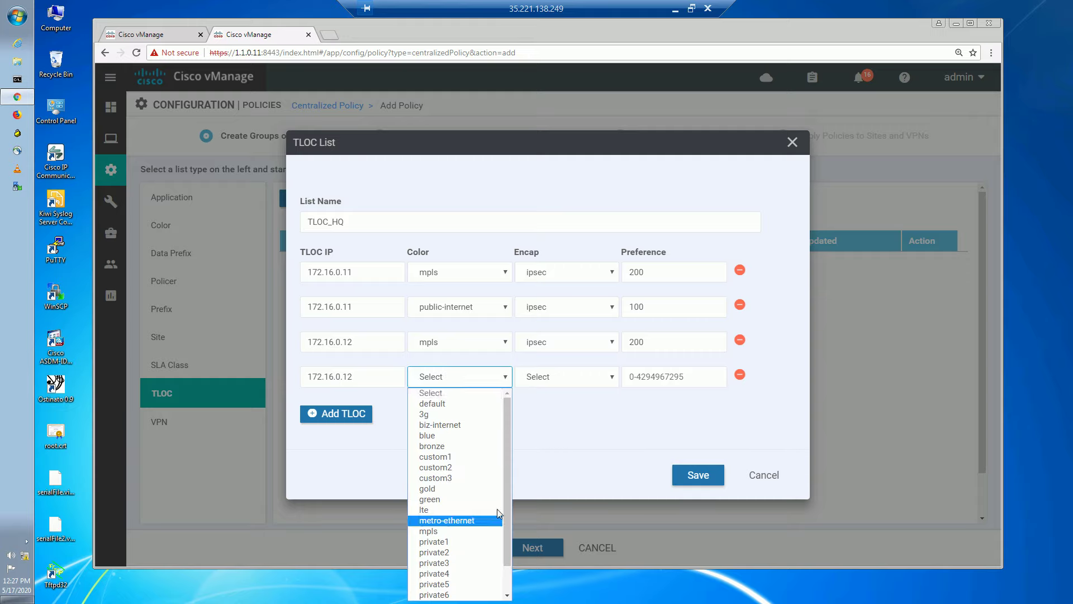
scroll(456, 536, down, 3)
click(462, 573)
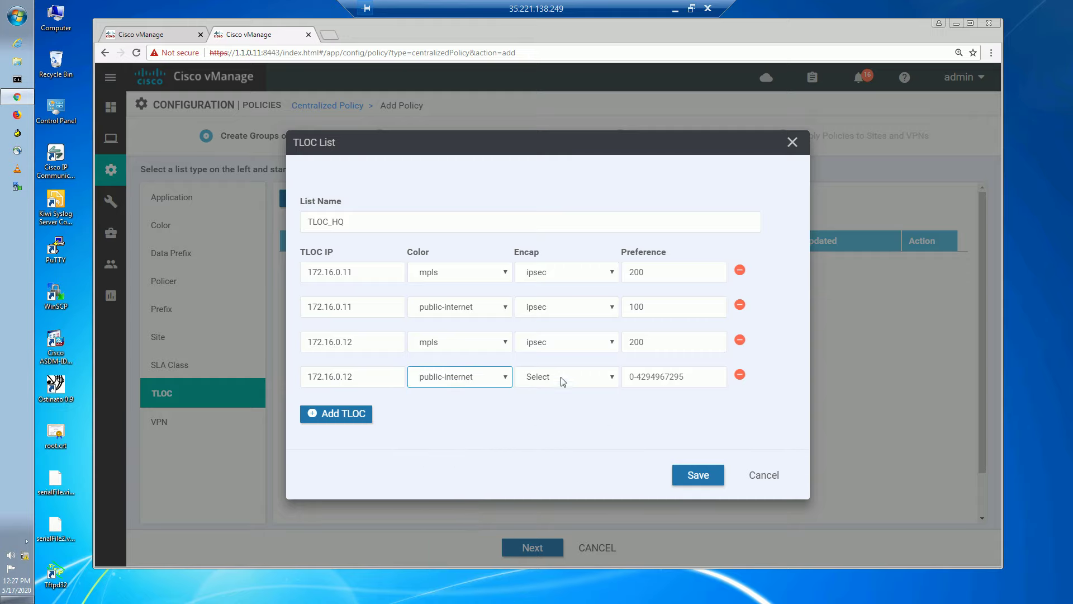
click(560, 378)
click(543, 403)
click(668, 383)
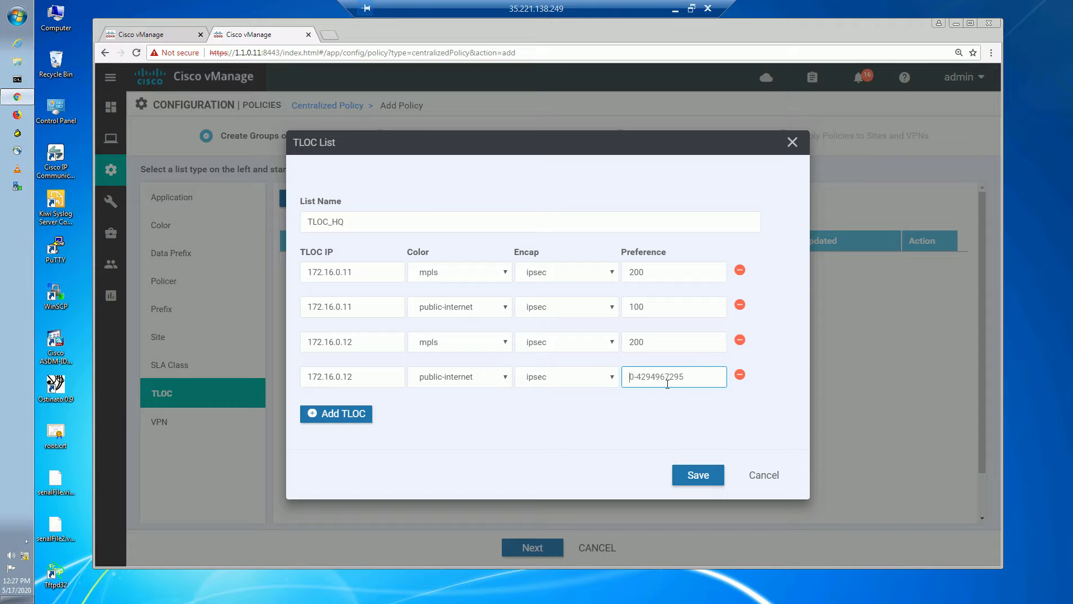
text(100)
Step: Save the TLOC list and expand its entries with the TLOC column widened to show the full IP addresses
click(687, 475)
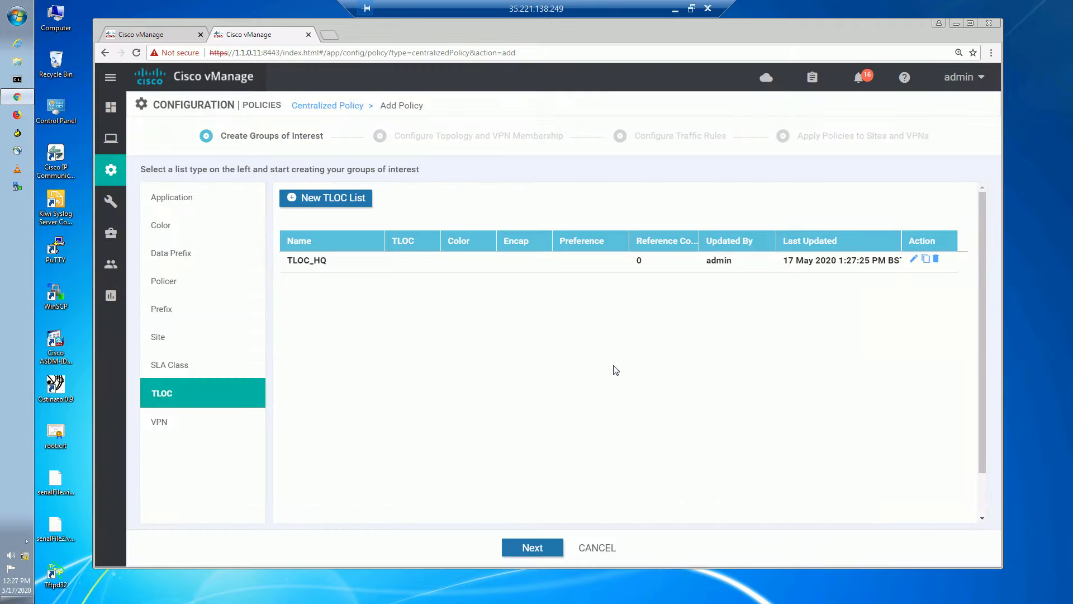
click(445, 263)
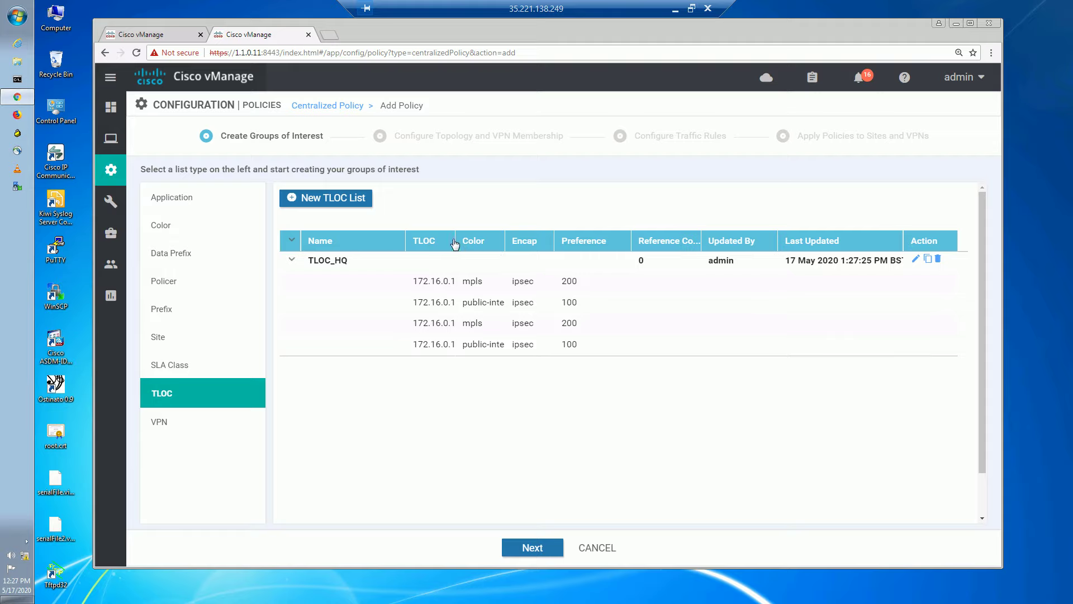
drag(455, 240, 502, 241)
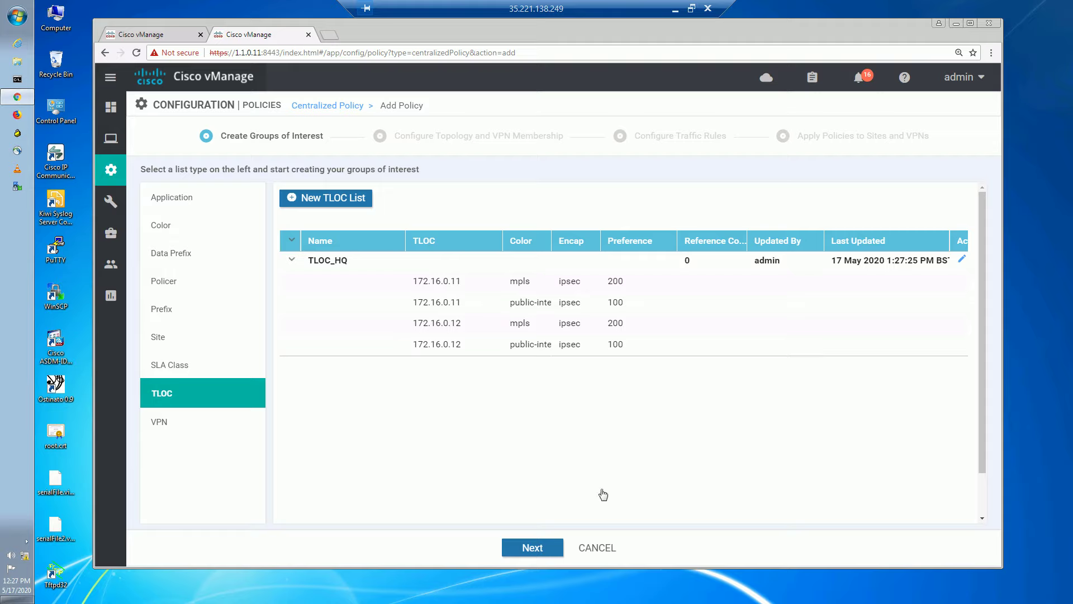
Step: Proceed to the topology and VPN membership stage and start adding a new Hub-and-Spoke topology
click(549, 551)
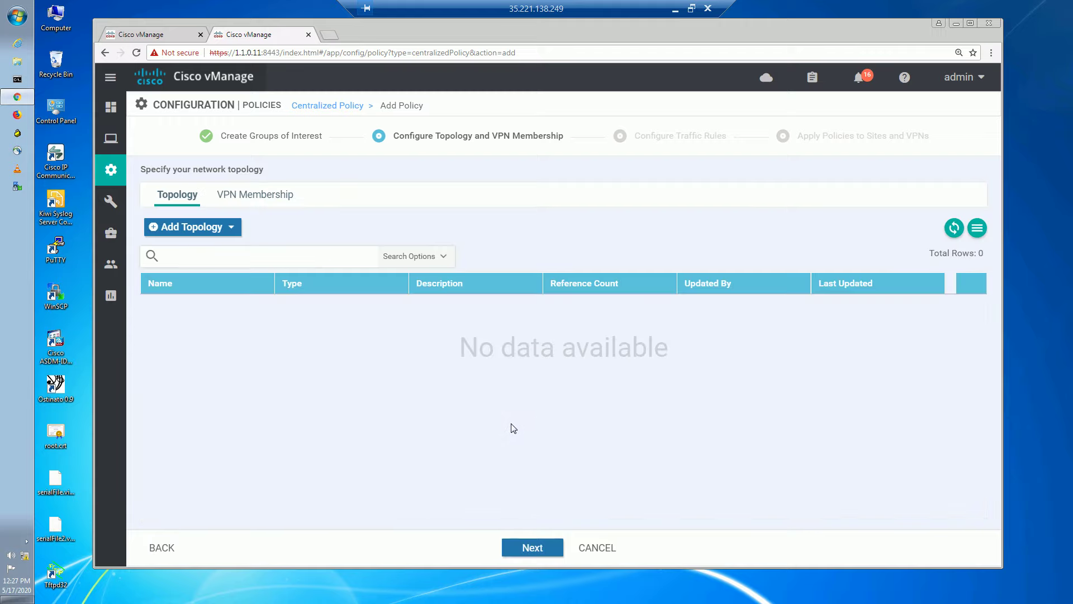
click(198, 234)
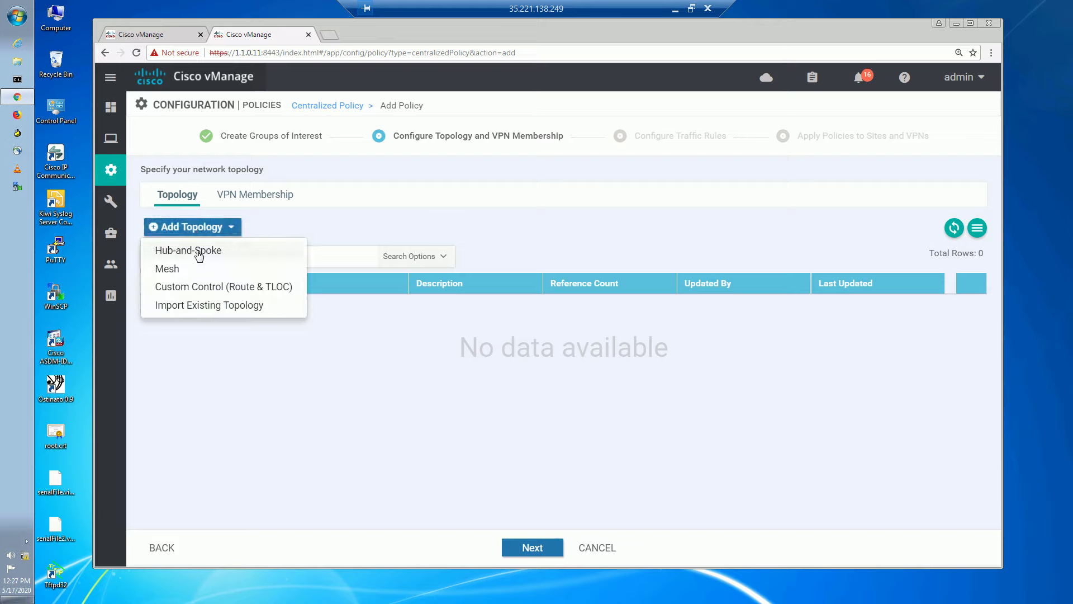
click(237, 252)
click(238, 252)
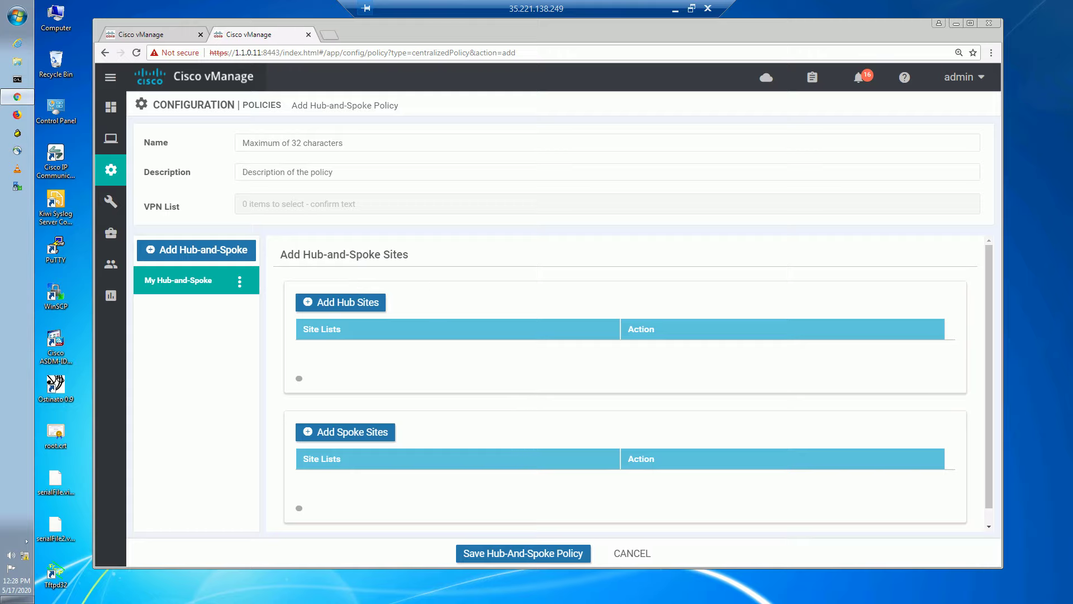
Step: Add the SITE_HUB site list as the hub sites of My Hub-and-Spoke
click(348, 304)
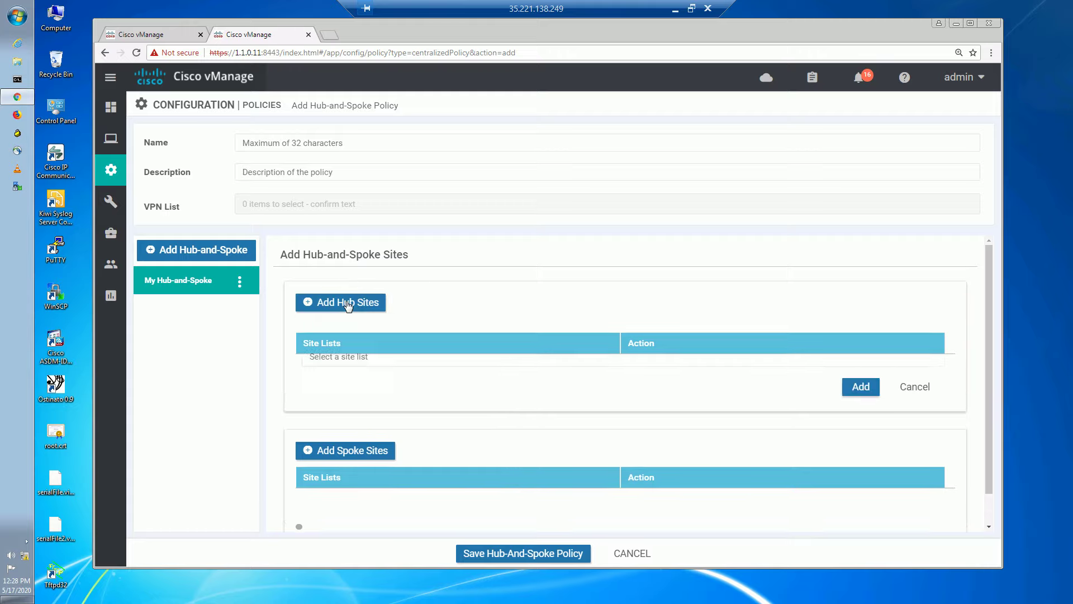
click(348, 356)
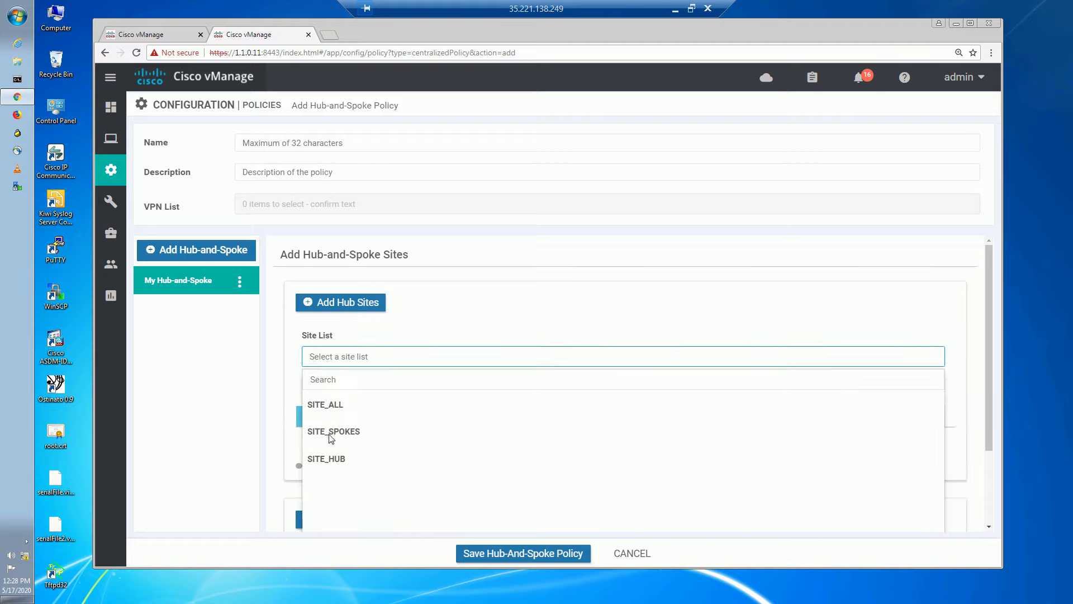
click(327, 459)
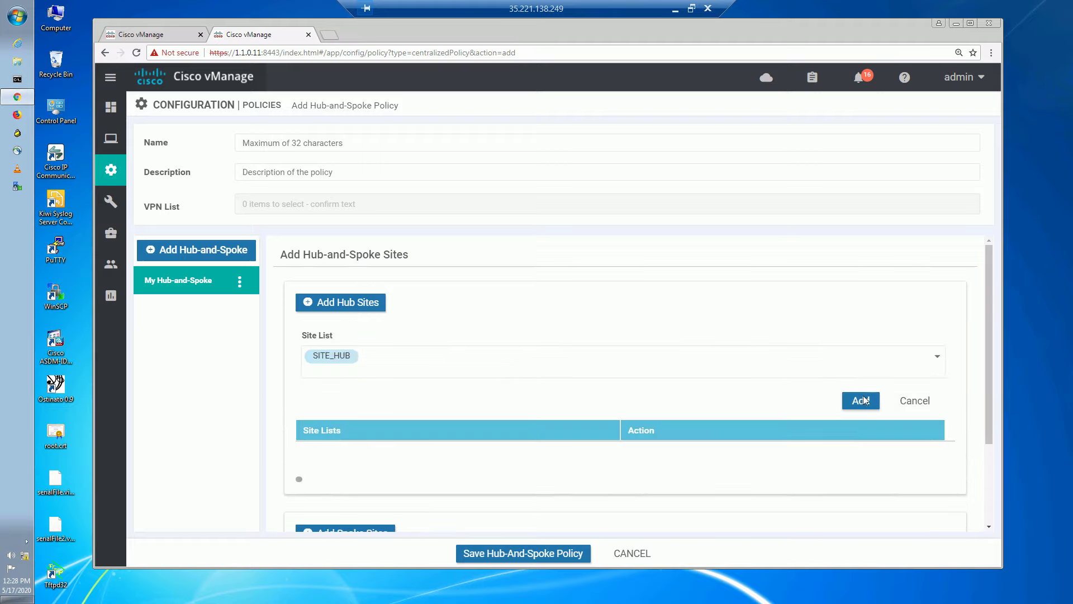
click(864, 400)
Step: Add the SITE_SPOKES site list as the spoke sites of My Hub-and-Spoke
scroll(294, 312, down, 1)
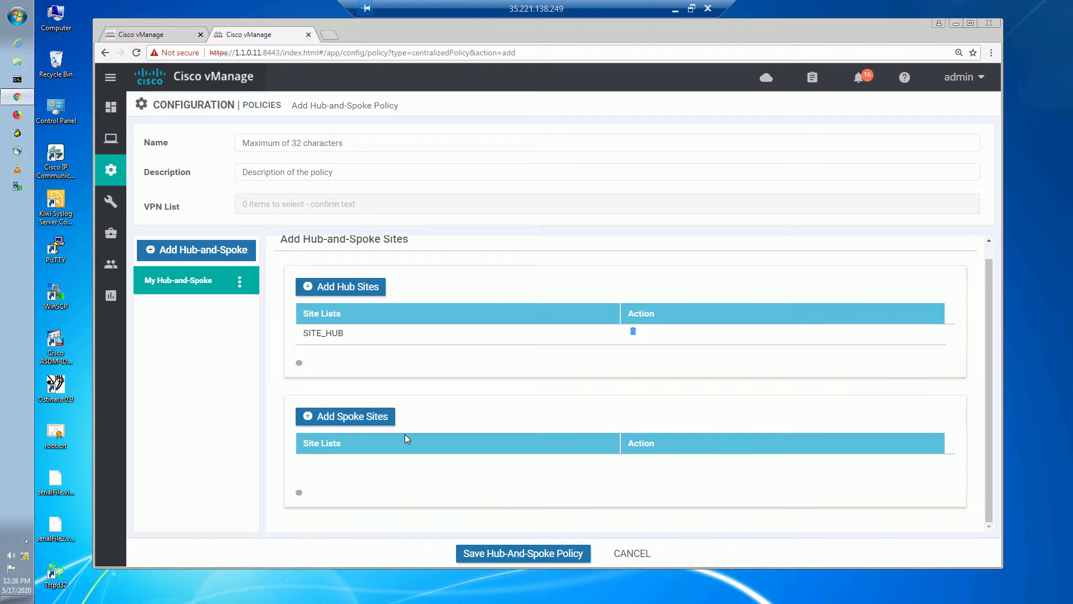
click(347, 416)
click(344, 484)
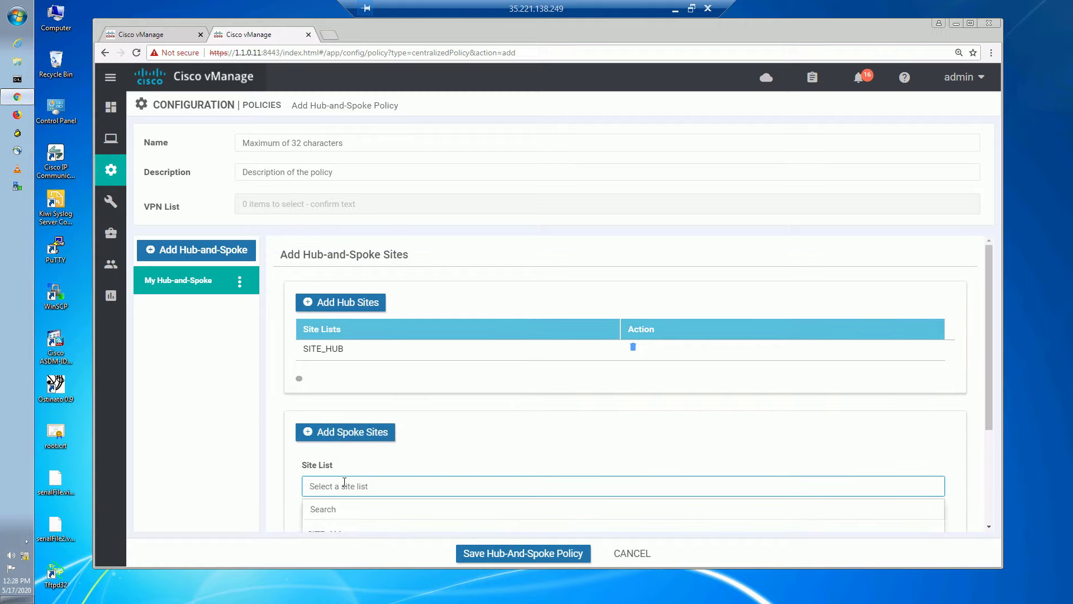
scroll(367, 445, down, 1)
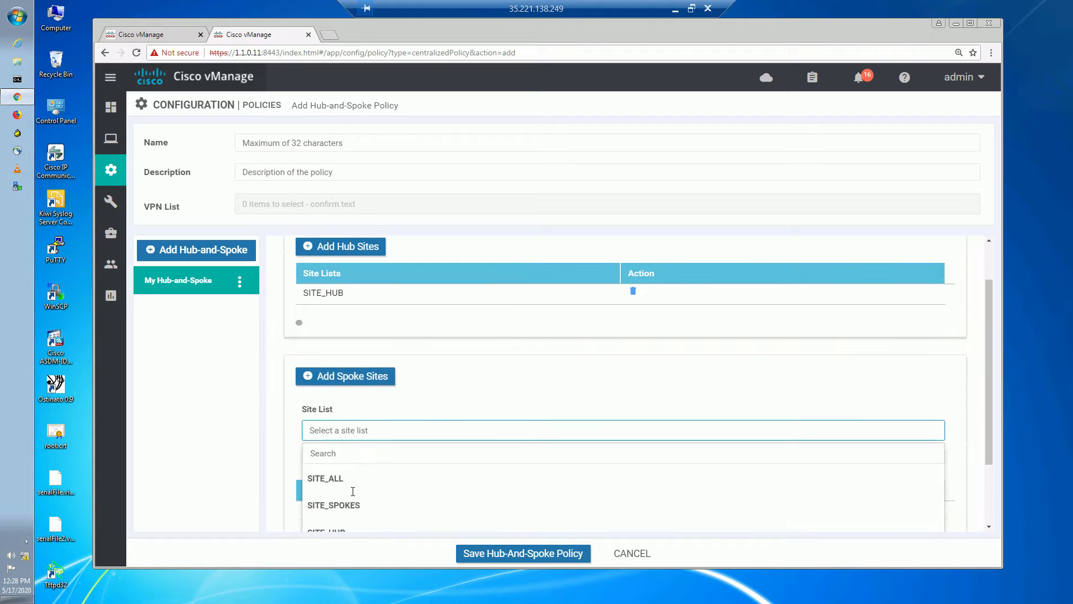
click(388, 503)
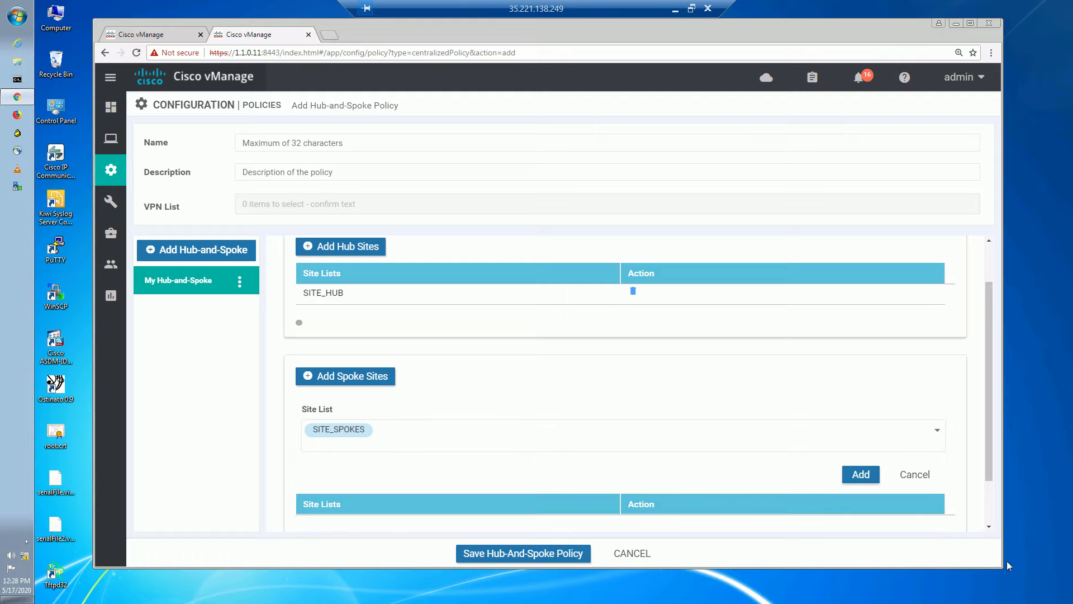
click(861, 476)
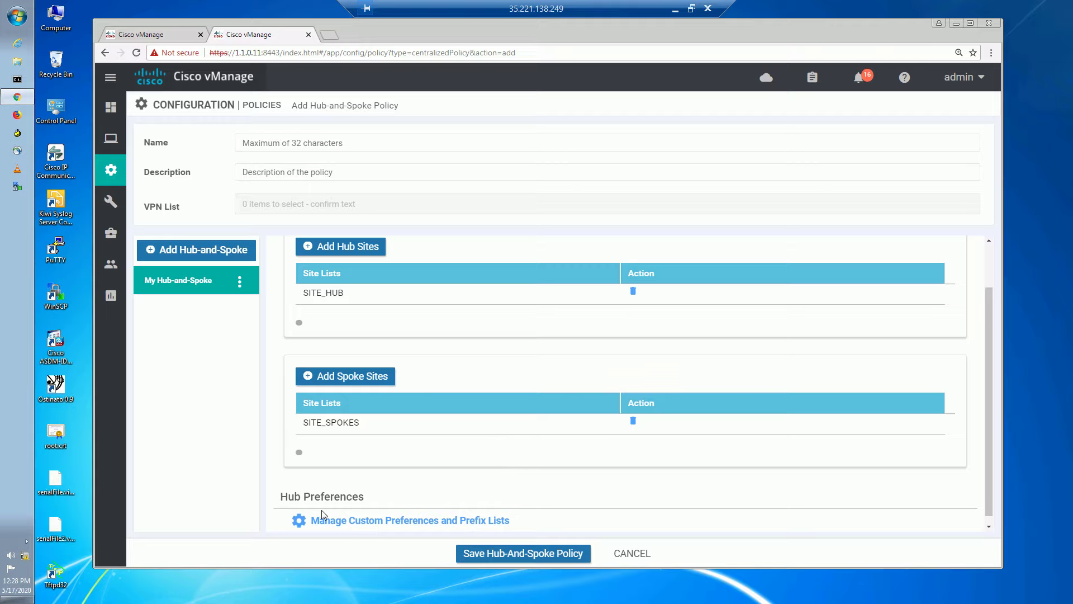
Step: Set the hub preferences to advertise hub TLOCs with the TLOC_HQ list, disable the all-hubs-are-equal option, and save the changes
click(359, 522)
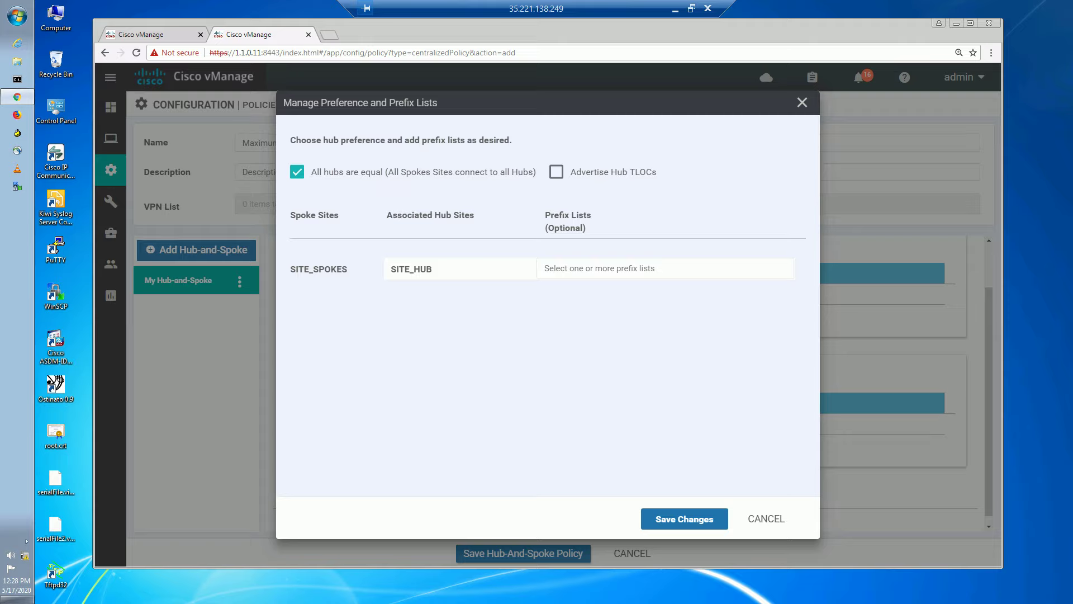
click(556, 174)
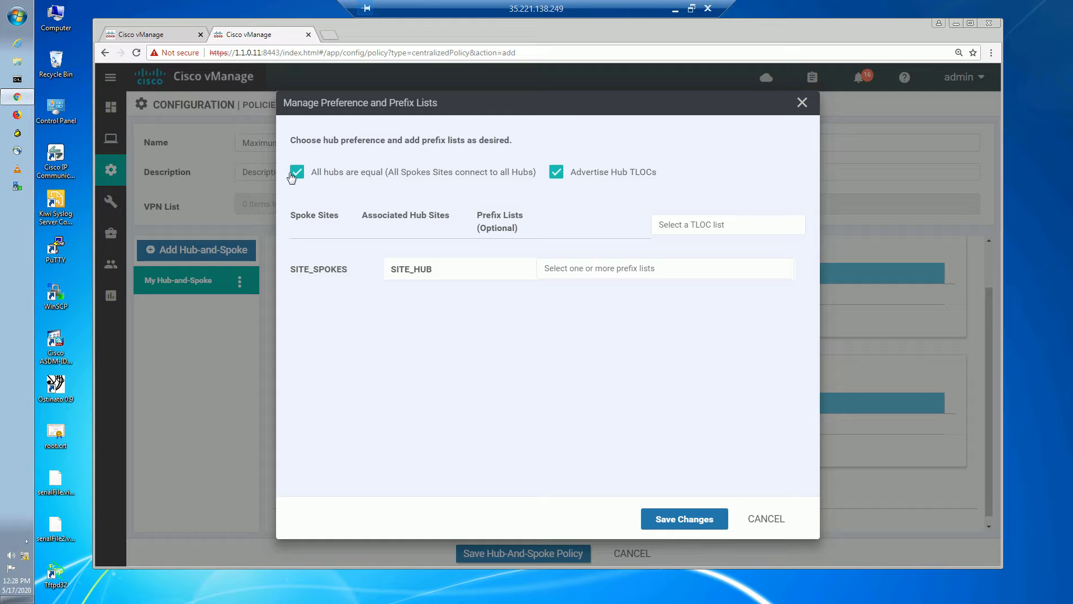
click(473, 203)
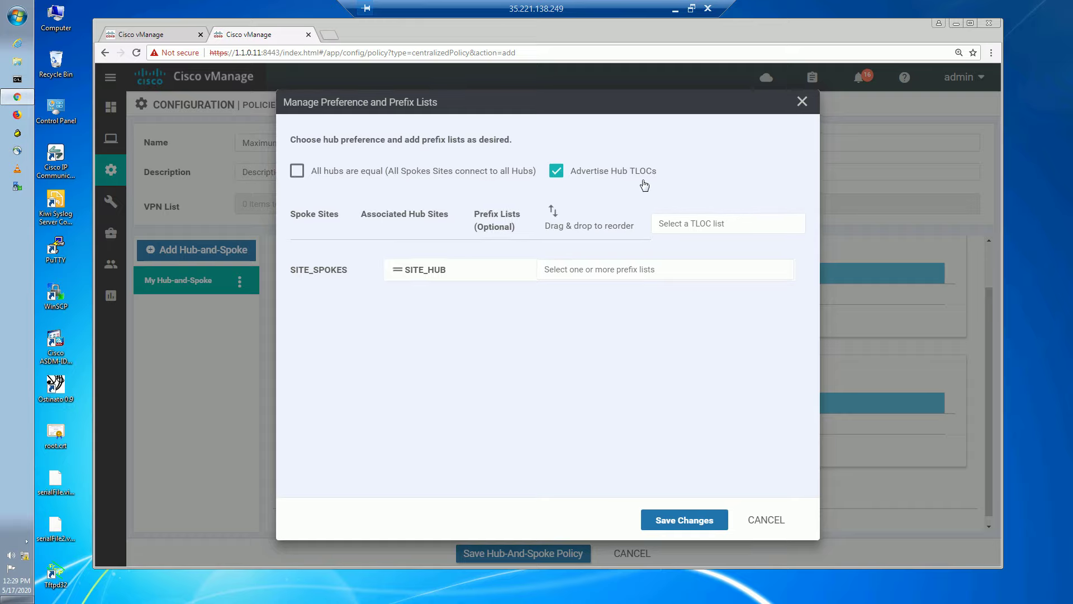
click(681, 222)
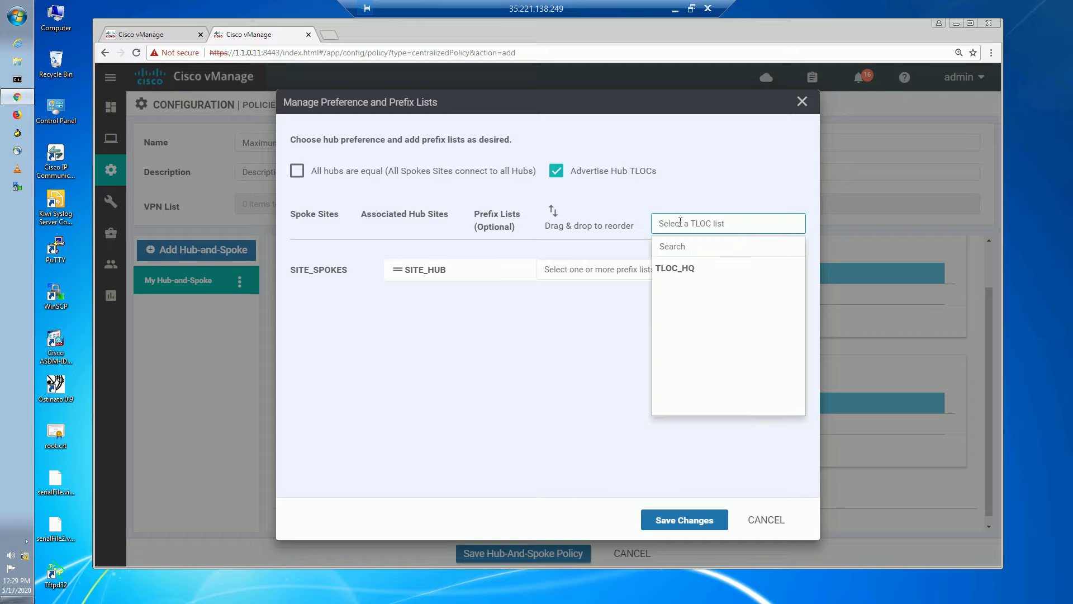
click(683, 271)
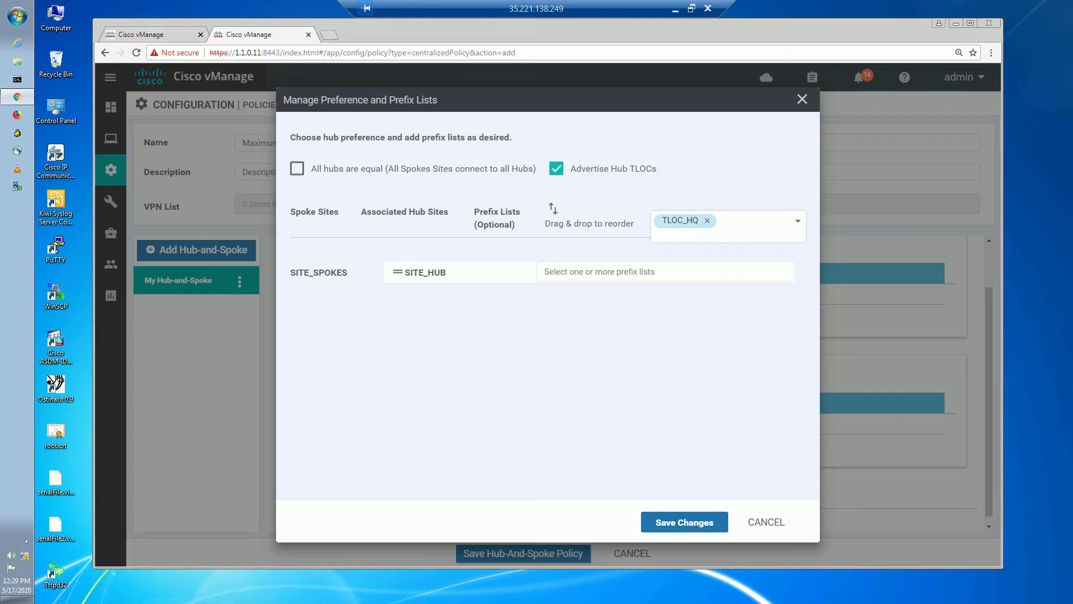
click(678, 521)
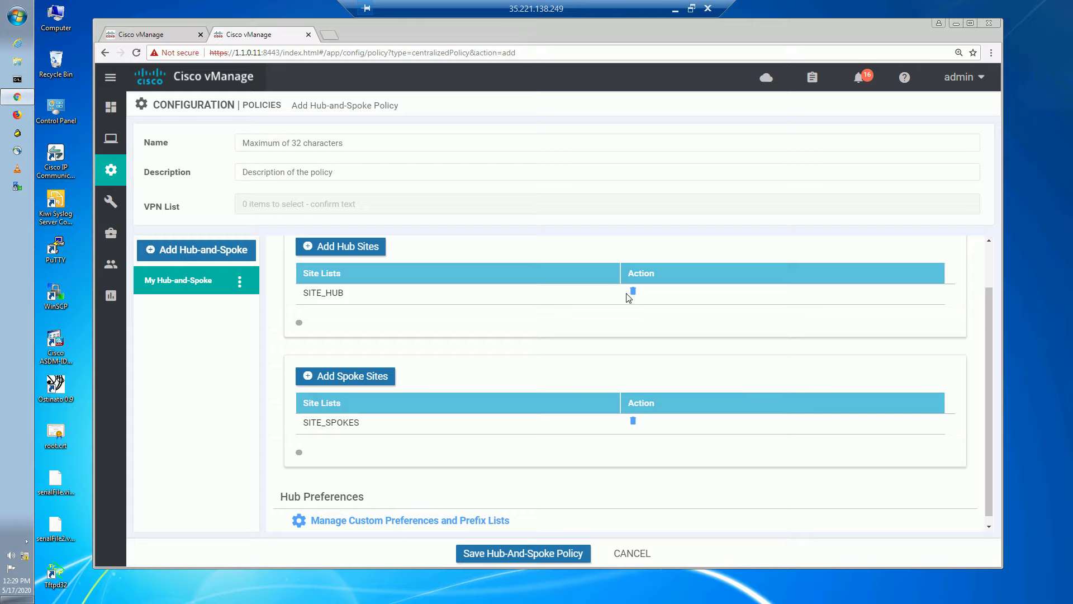
Step: Name the hub-and-spoke policy TOPO_HUB_spoke and use the same text as its description
scroll(680, 244, down, 1)
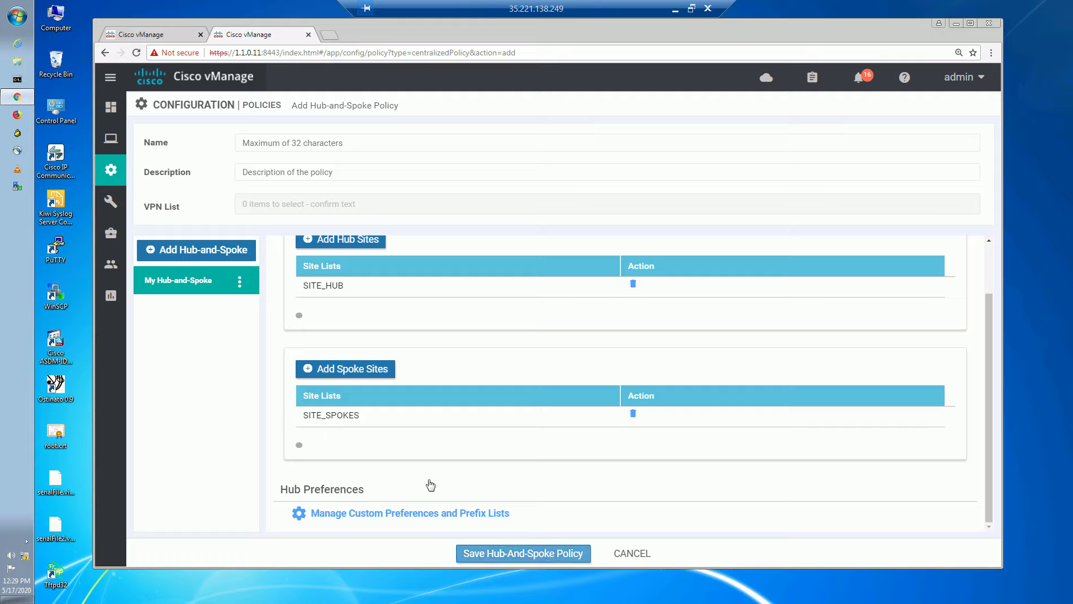
click(281, 143)
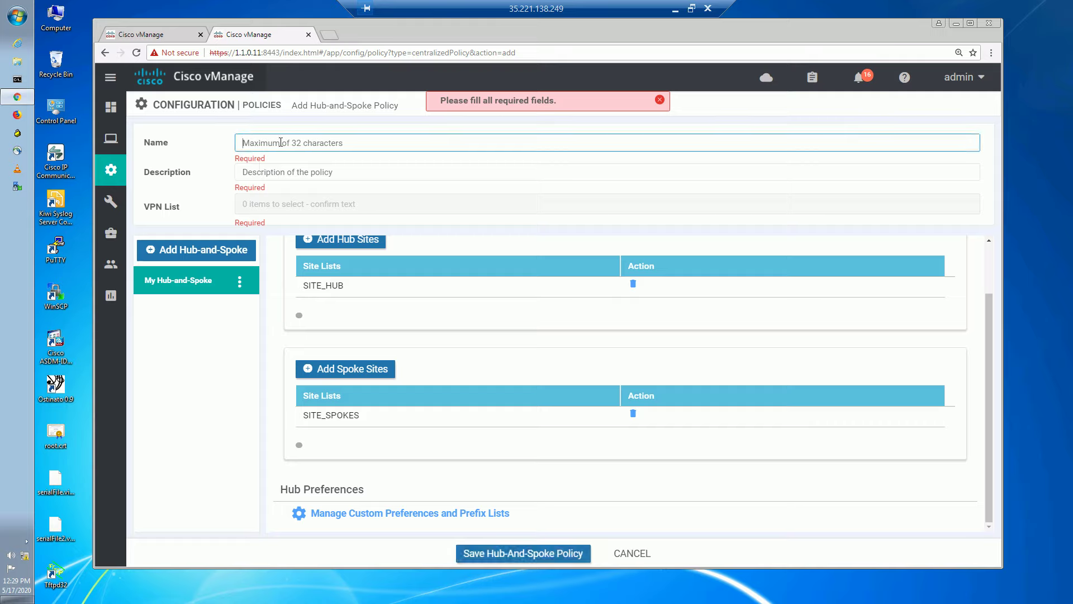
text(TOPO)
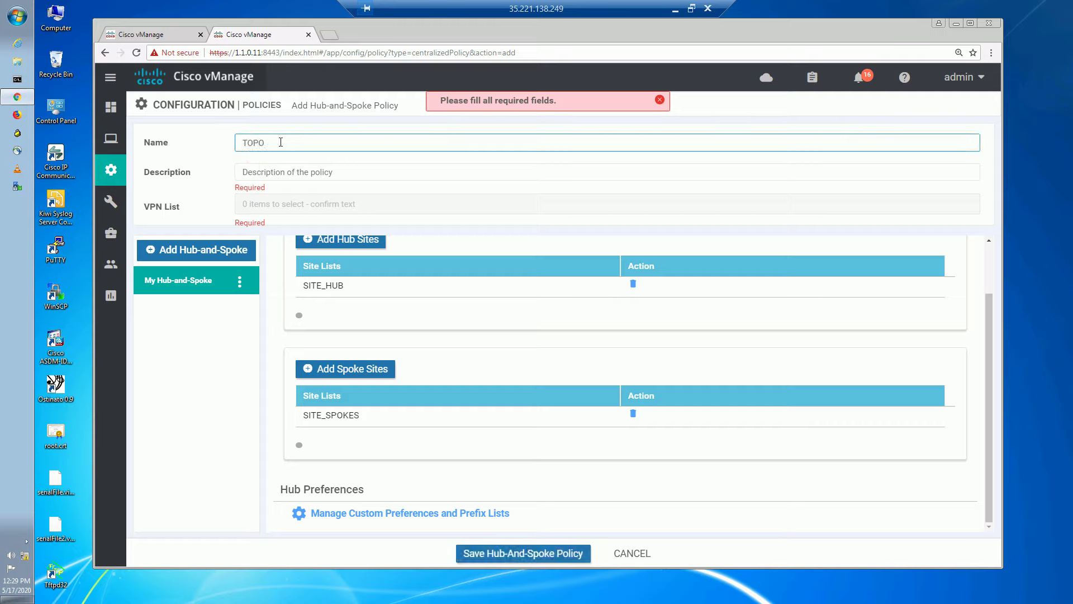
text(_HUB_spoke)
double_click(304, 146)
key(ctrl+c)
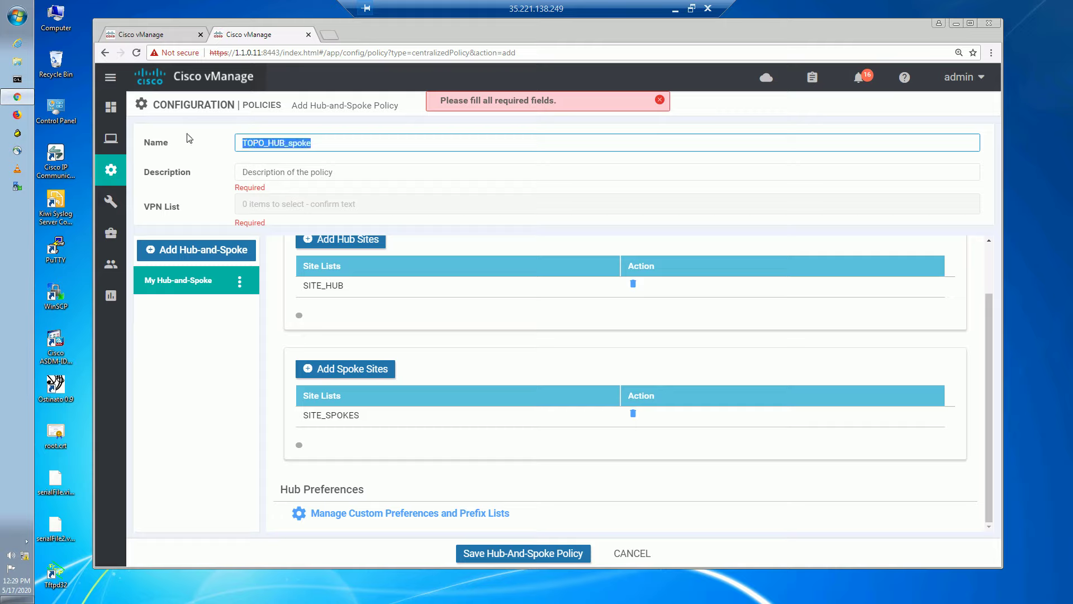
click(282, 169)
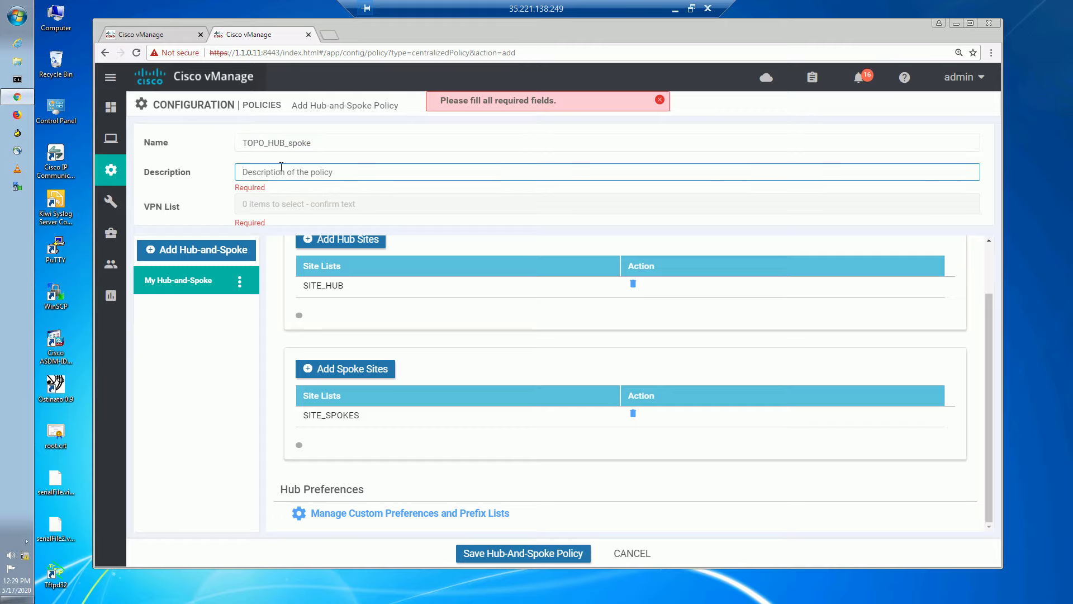
key(ctrl+v)
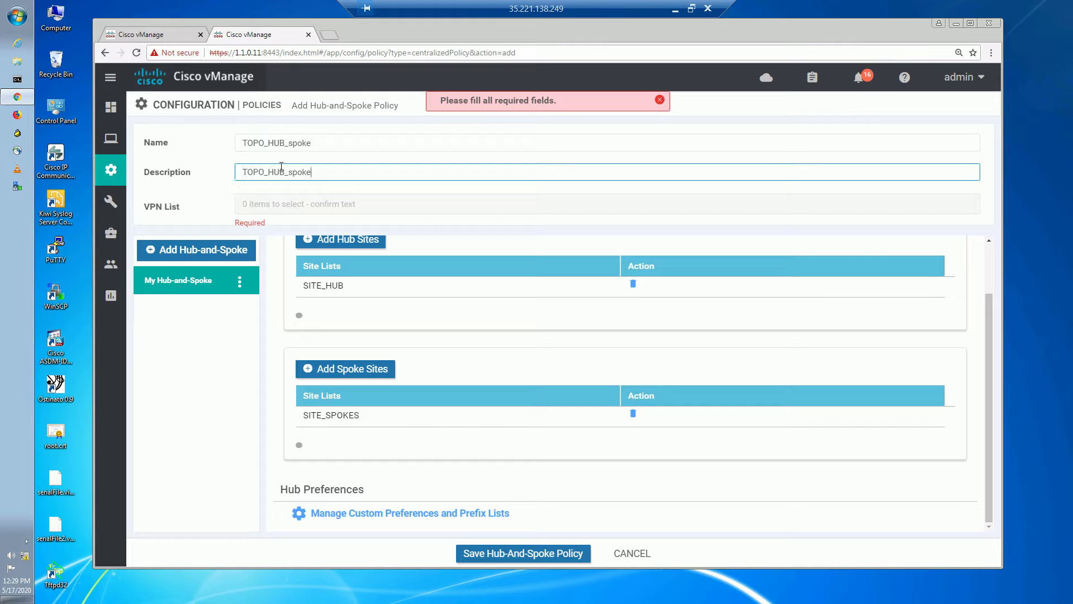
Step: Try to choose a VPN list for the hub-and-spoke policy and save the policy
click(291, 204)
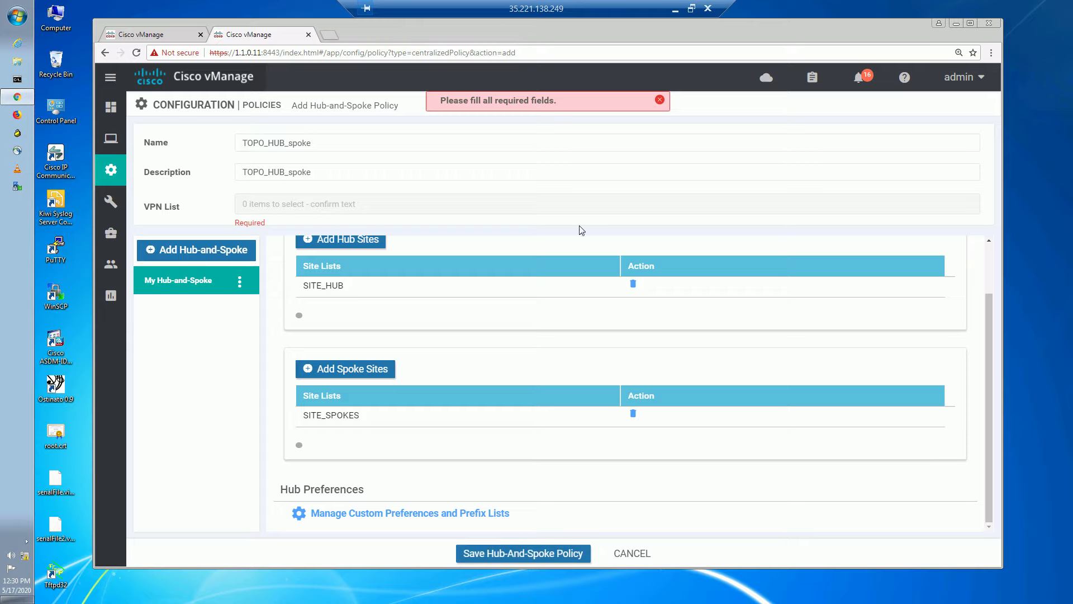
scroll(998, 263, up, 2)
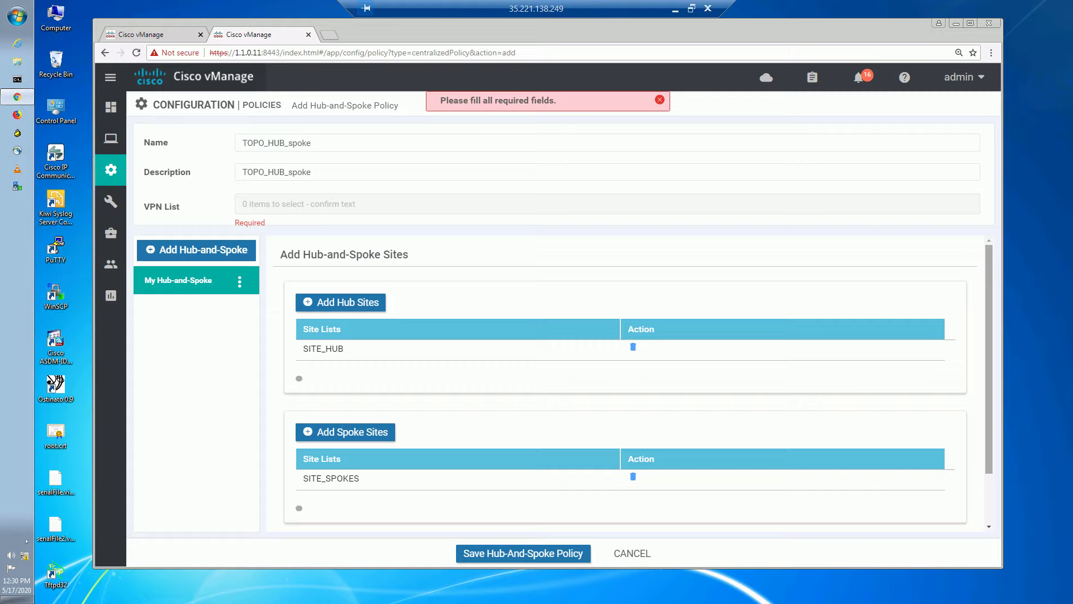
scroll(895, 357, down, 2)
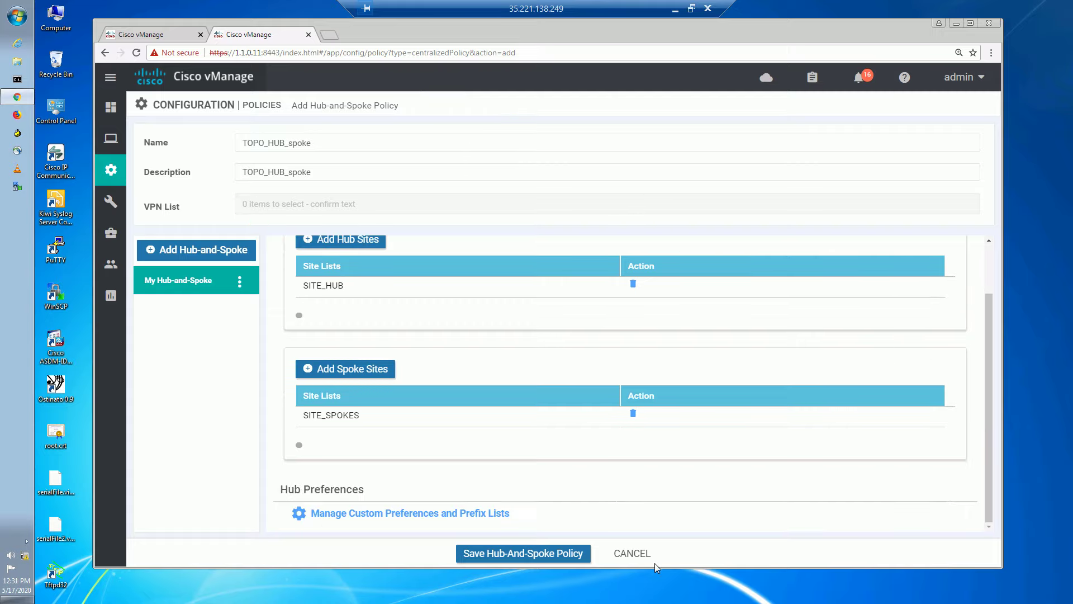
click(540, 554)
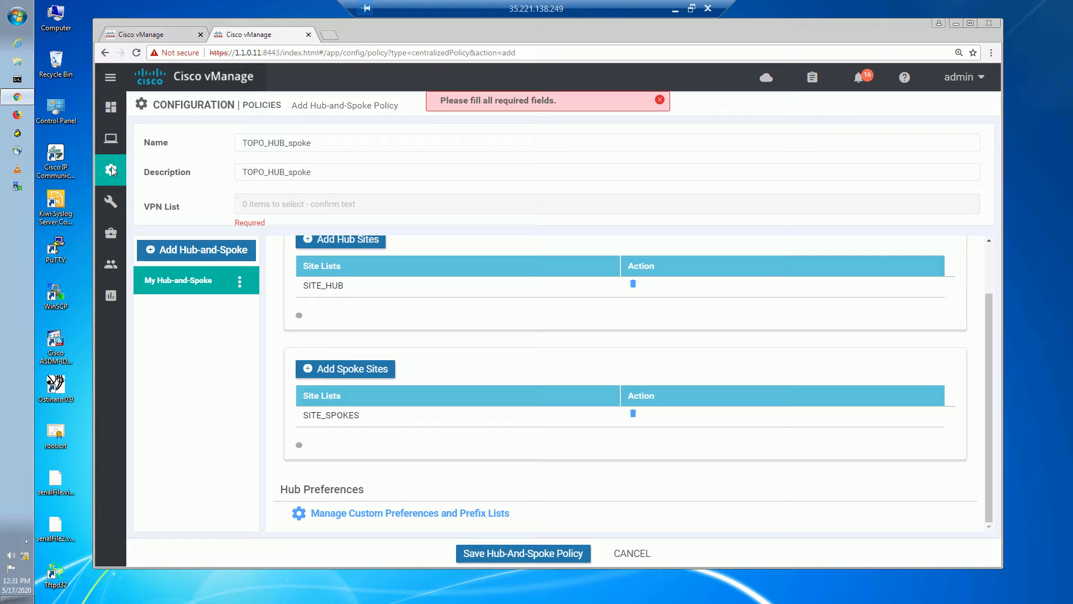
Step: Cancel the hub-and-spoke topology and exit the centralized policy wizard to the policy list
mouse_move(118, 179)
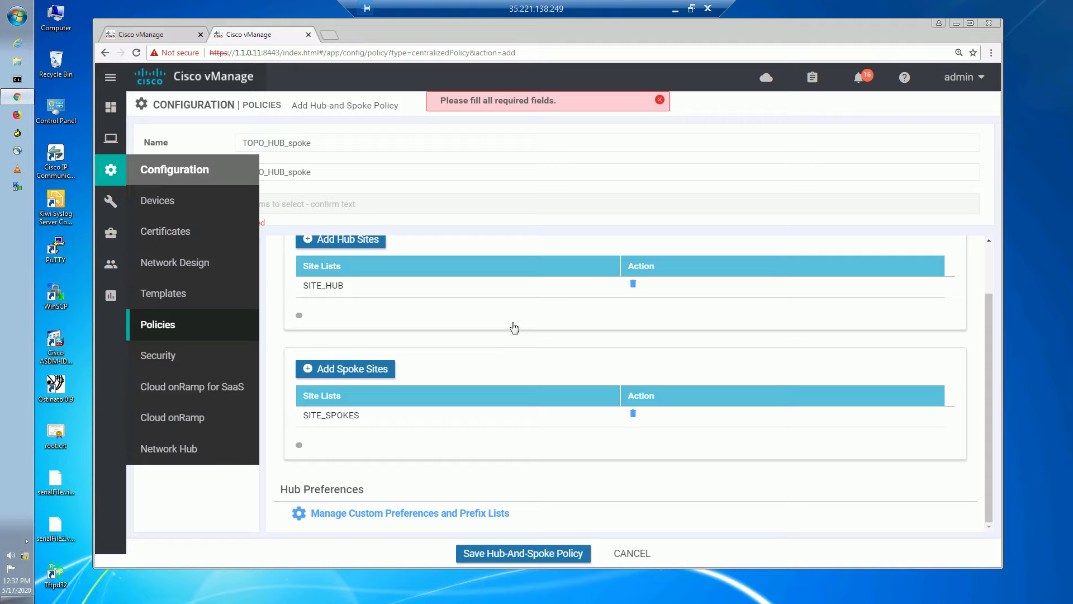
click(637, 554)
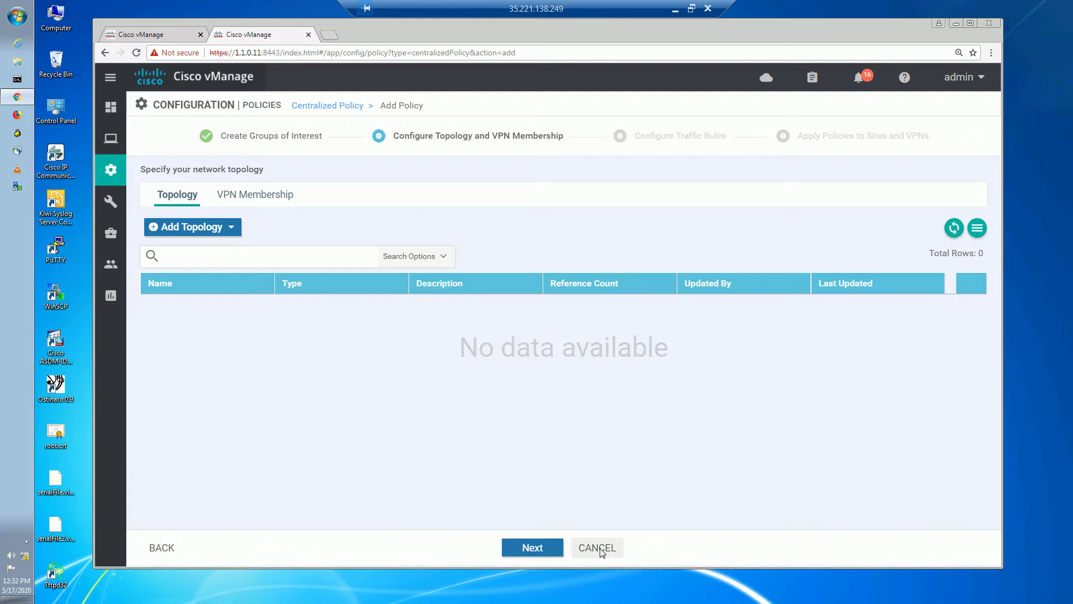
click(602, 546)
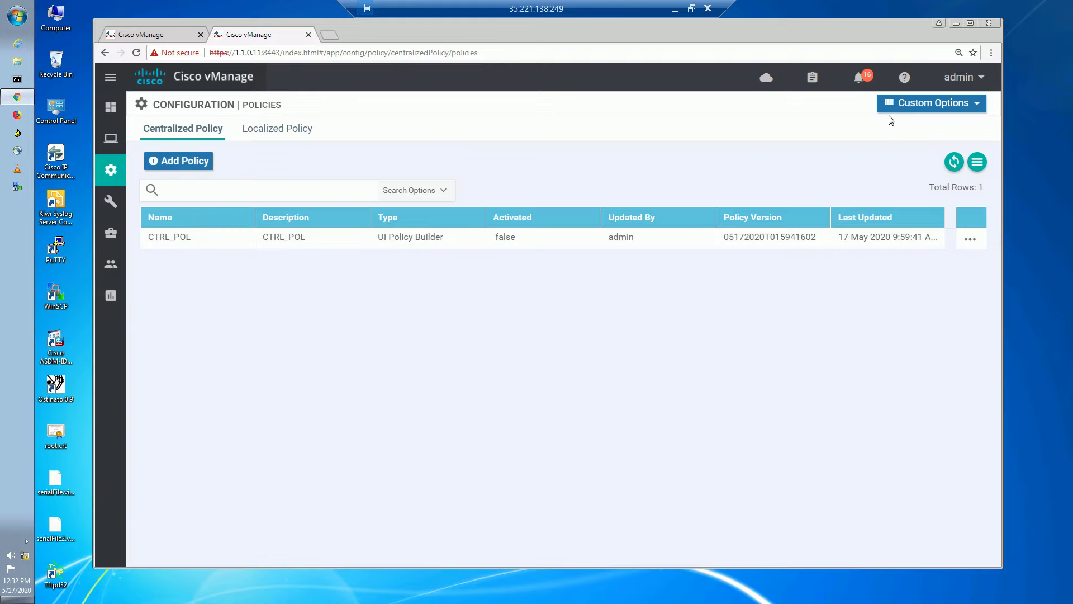
Step: Create a centralized policy VPN list named VPN_10 containing VPN 10
click(918, 105)
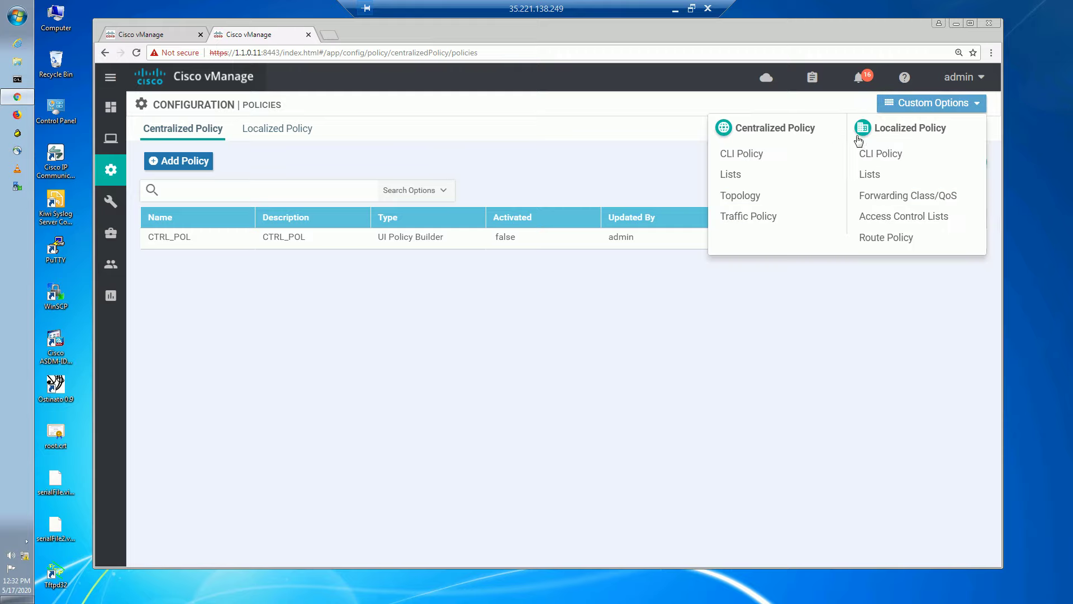
click(738, 174)
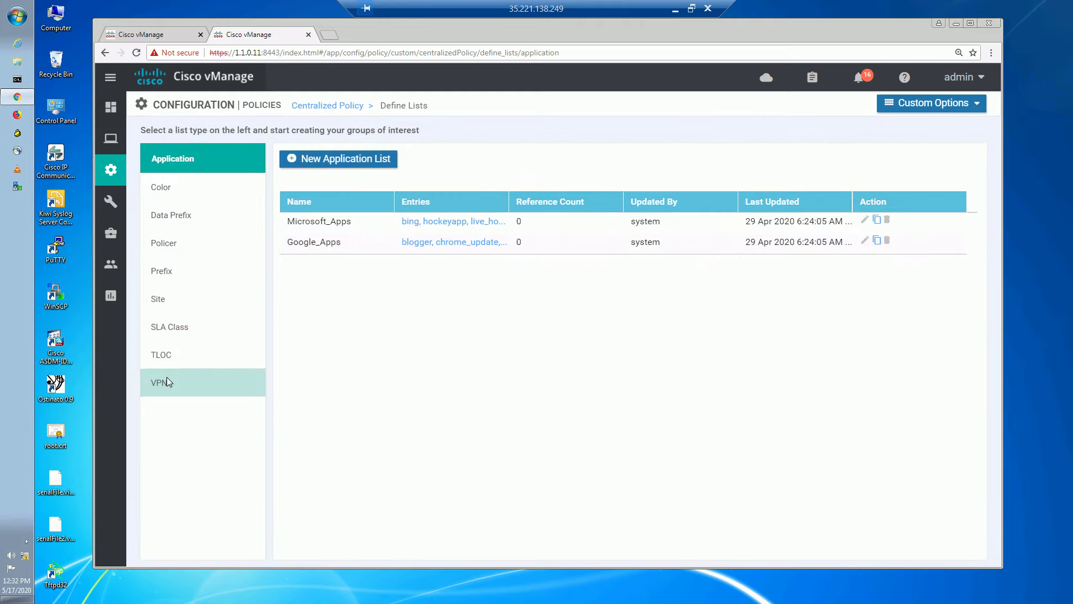
click(166, 377)
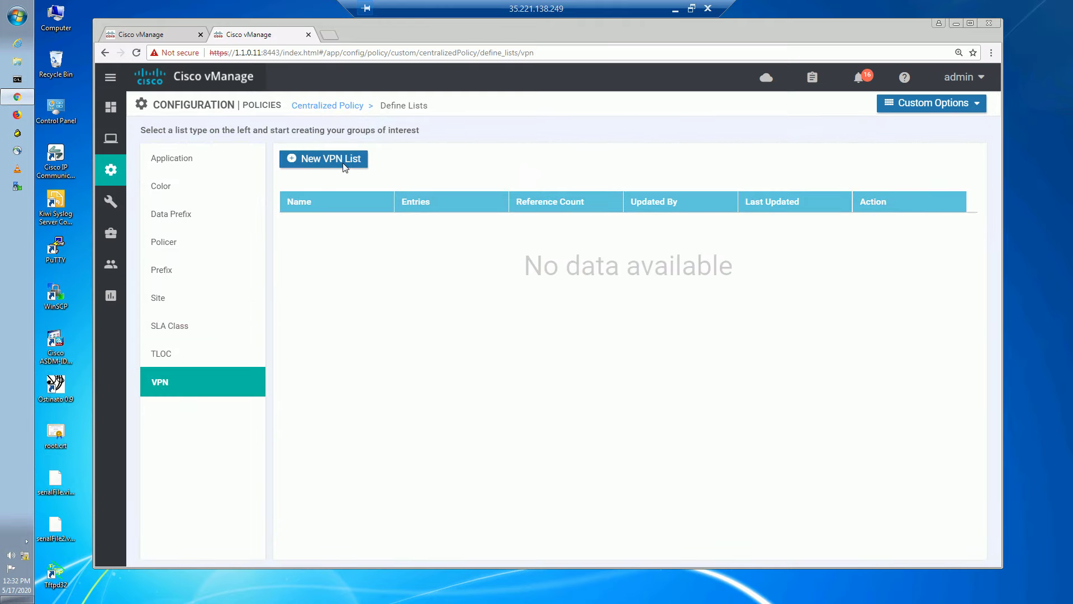
click(343, 163)
click(344, 213)
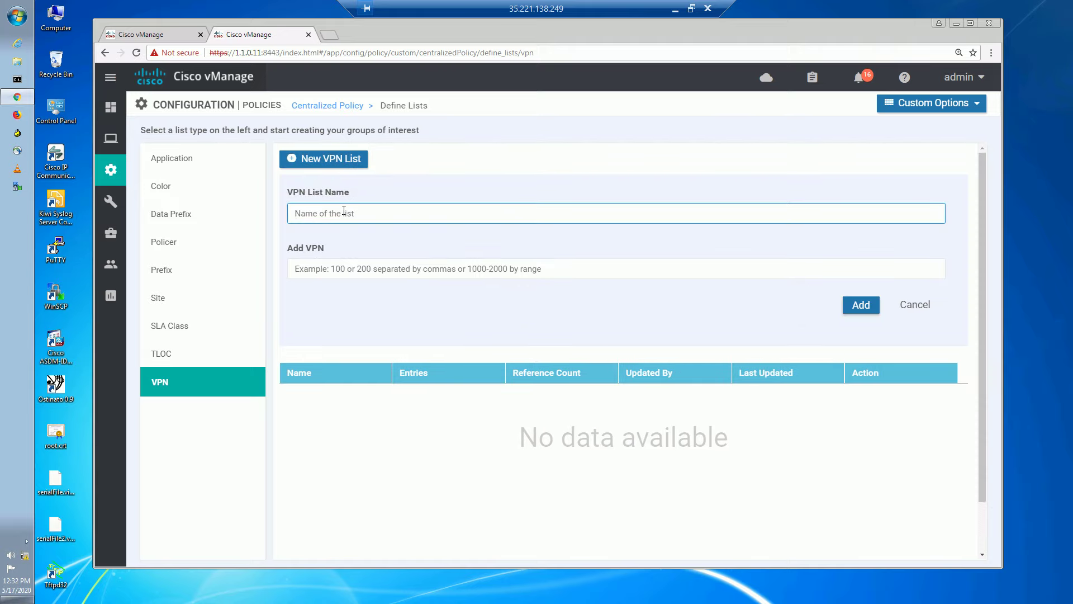
text(VPN_10)
click(356, 267)
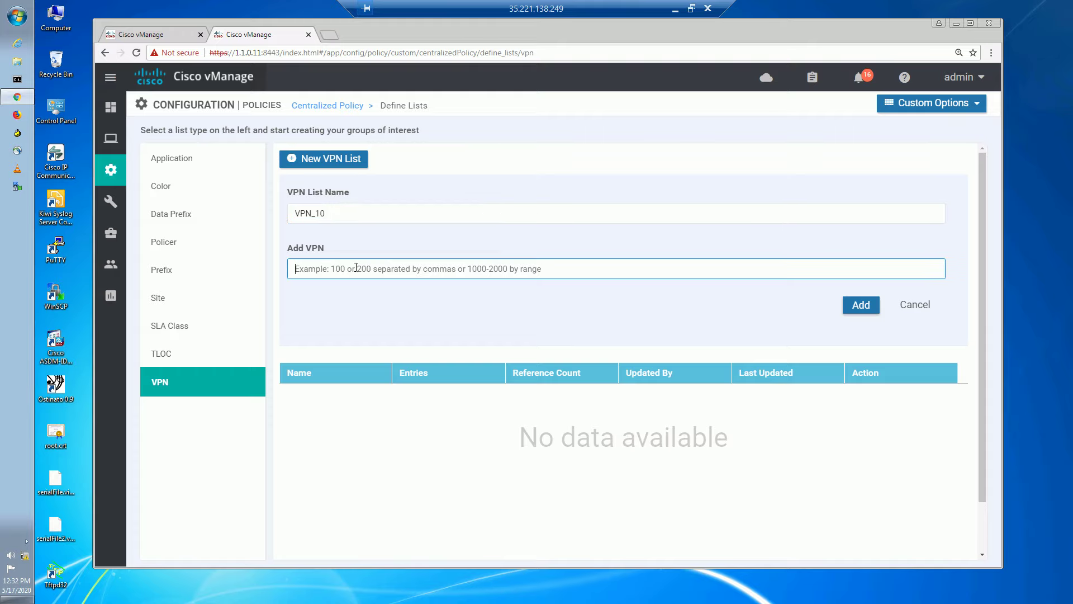
text(10)
click(849, 308)
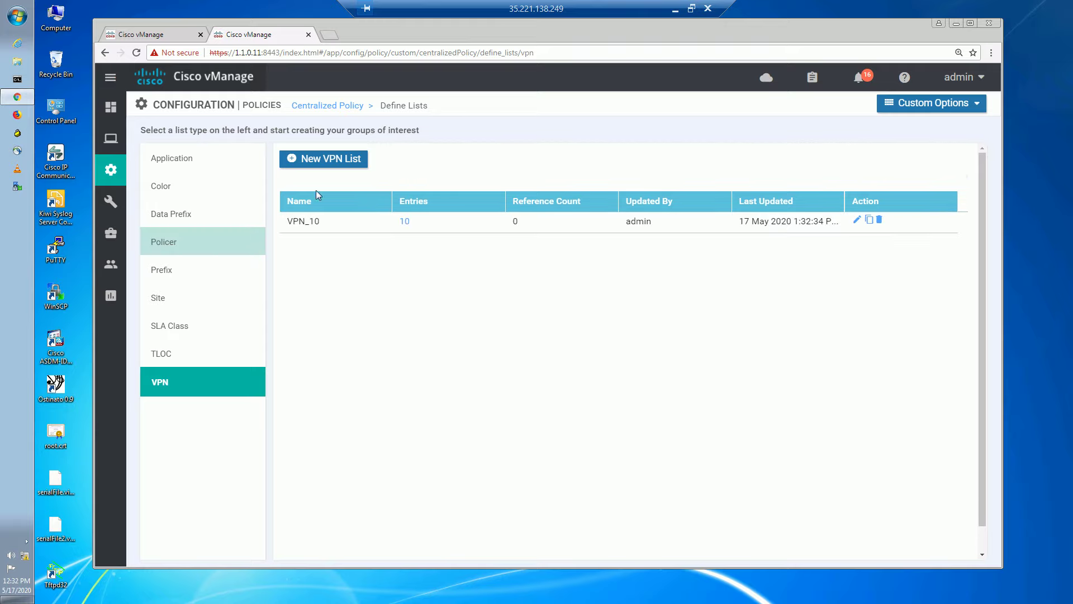
click(932, 103)
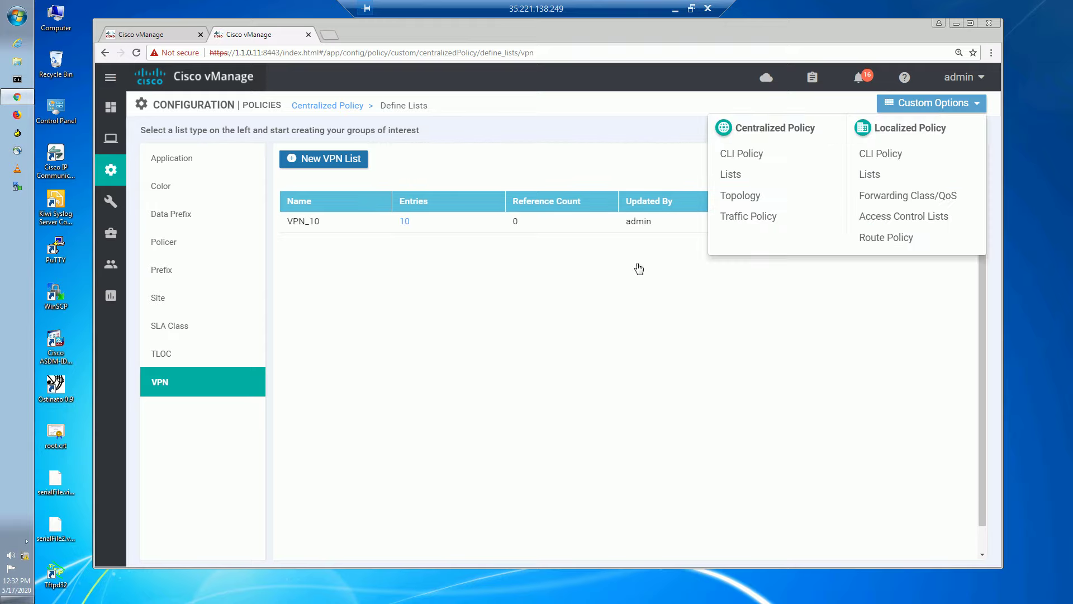
click(599, 344)
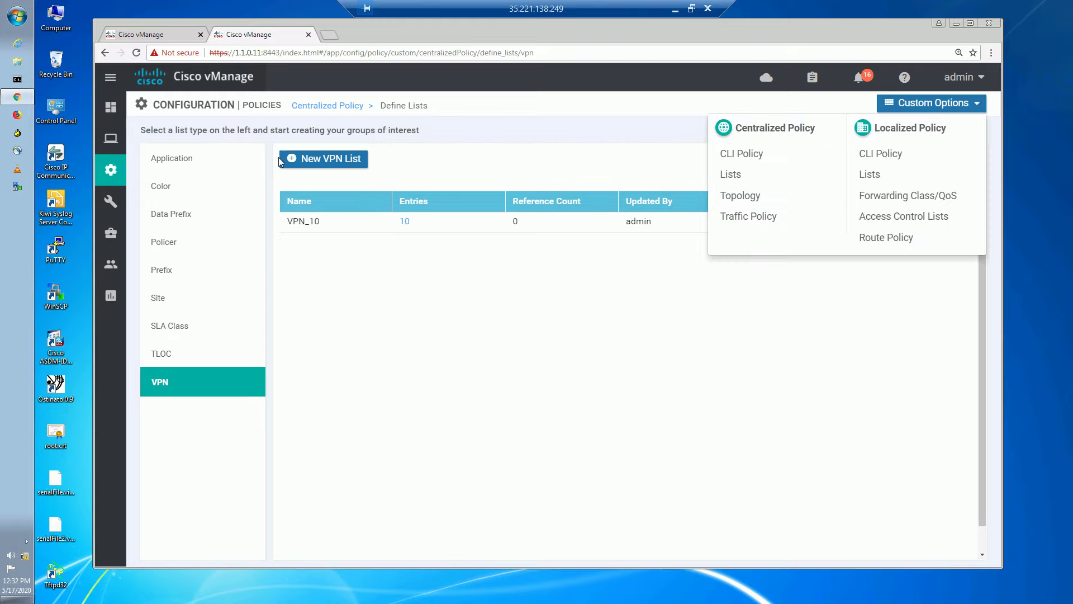
Step: Start a new centralized policy, keep the existing groups of interest, and add a Hub-and-Spoke topology
click(334, 108)
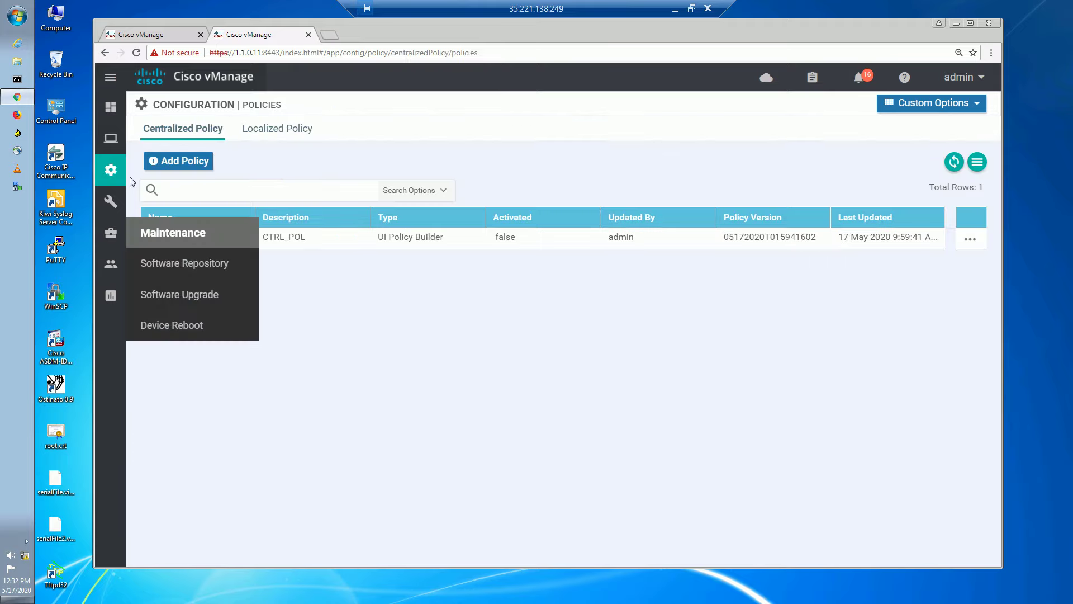
click(184, 162)
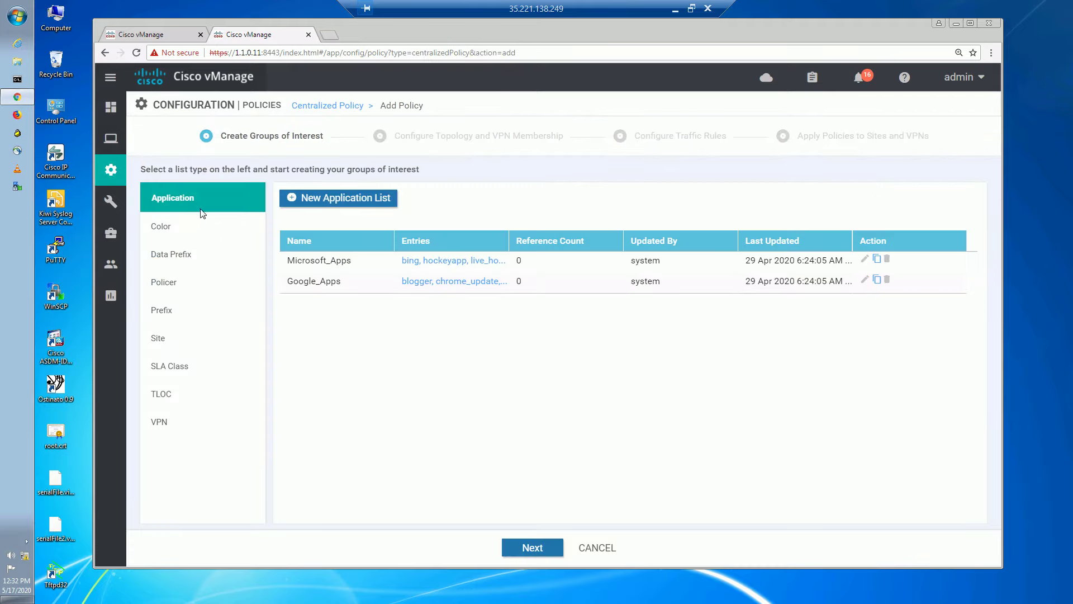
click(523, 549)
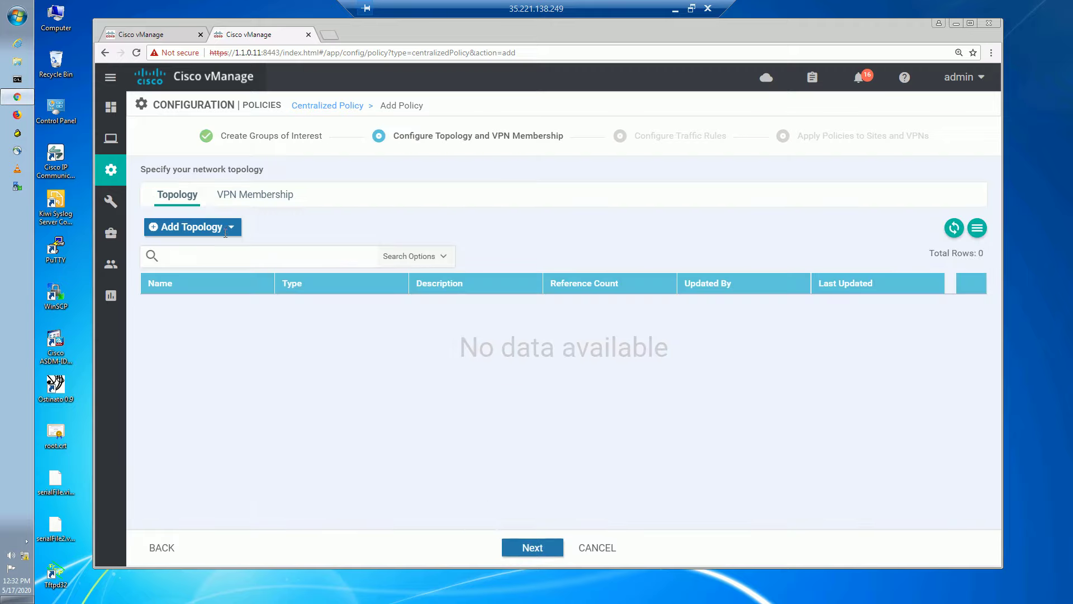
click(225, 229)
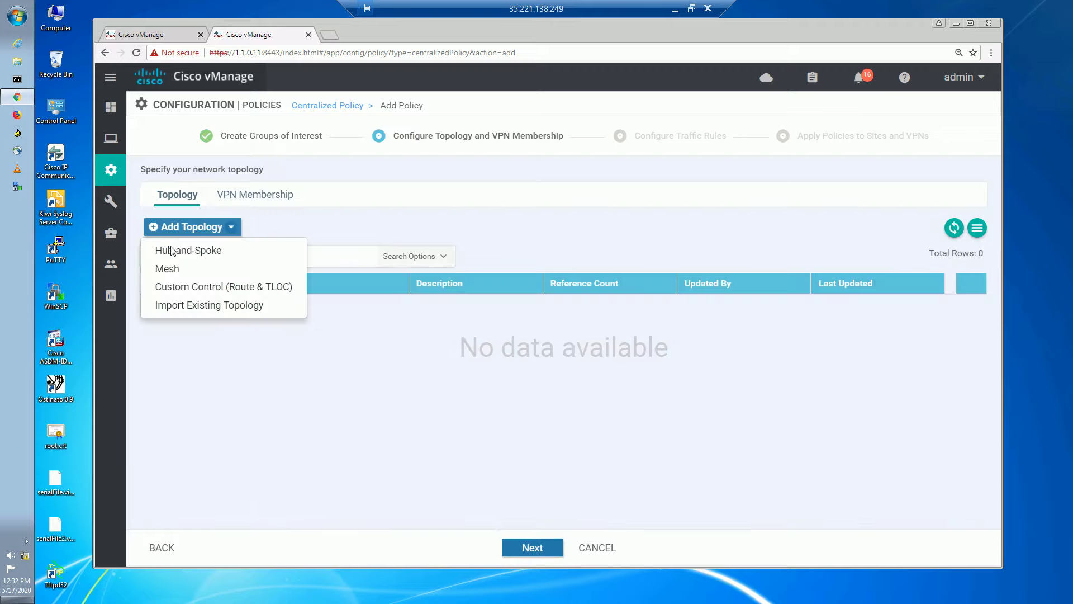
click(256, 260)
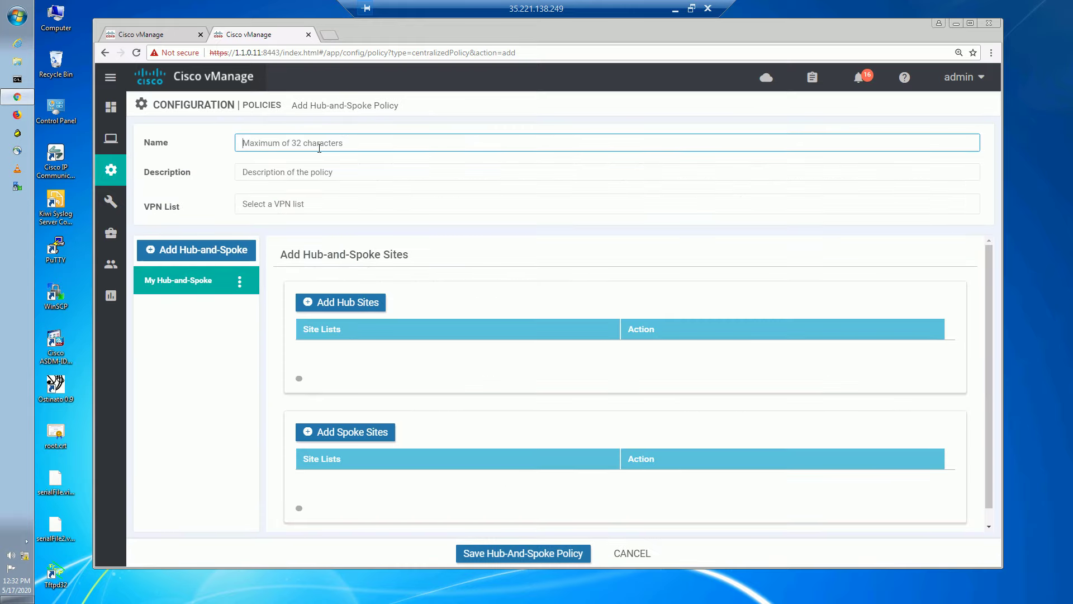
Step: Name the hub-and-spoke topology TOPO_HUB_spoke, use the same text as its description, and assign VPN list VPN_10
text(TOPO_HUB_spoke)
click(327, 174)
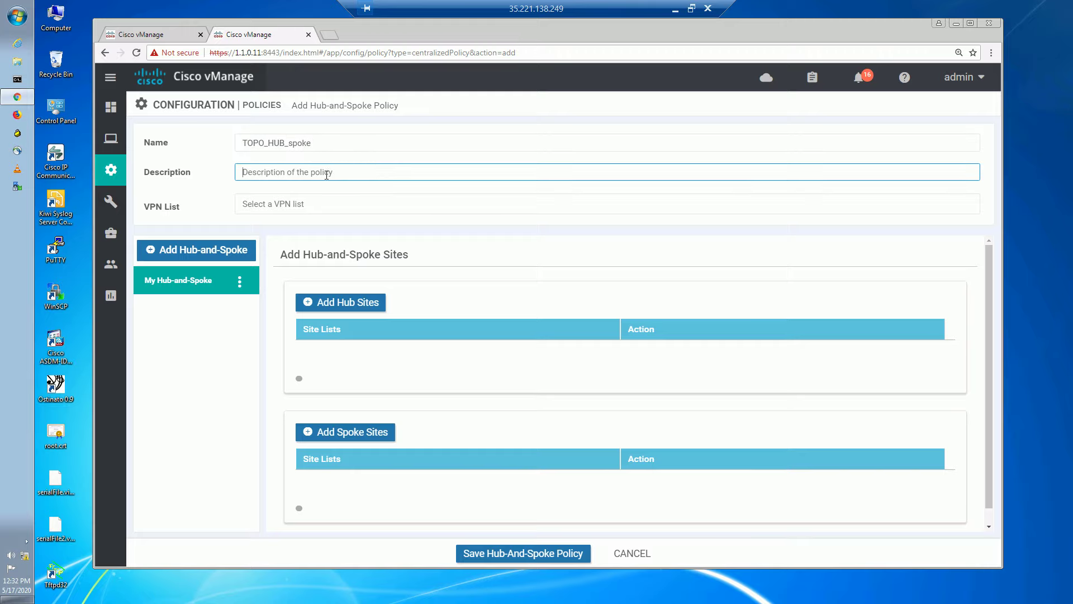
text(TOPO_HUB_spoke)
click(268, 204)
click(269, 242)
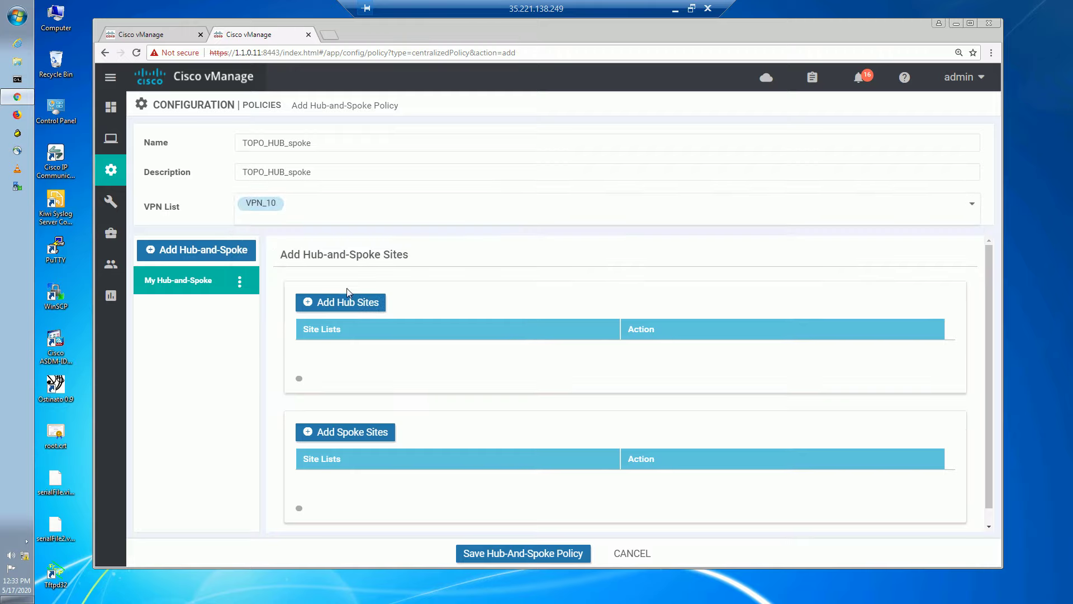
Step: Add the SITE_HUB site list as the hub site of the topology
click(352, 302)
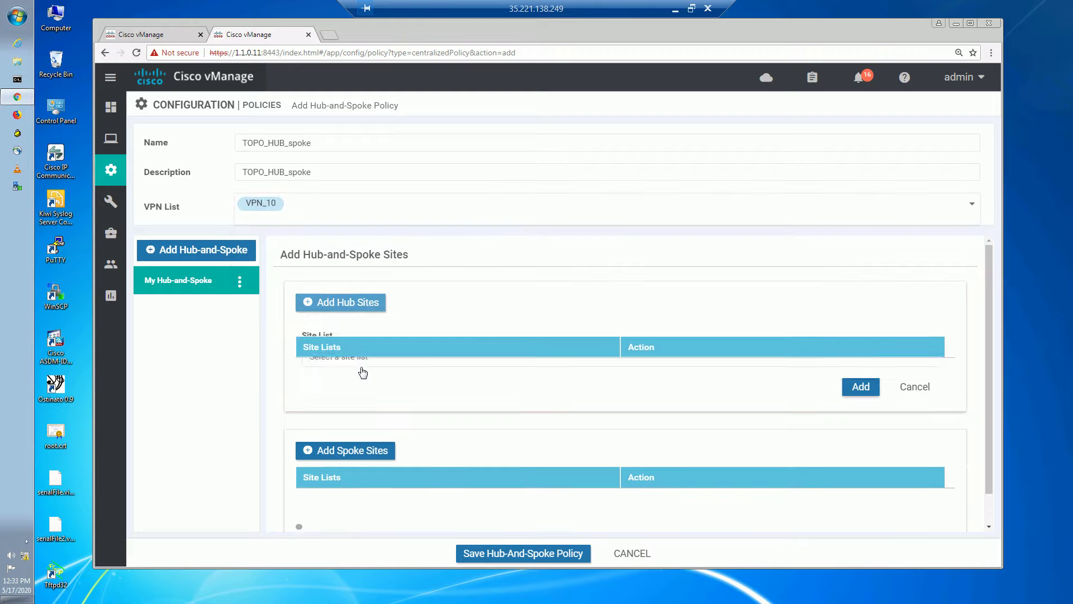
click(404, 357)
click(352, 456)
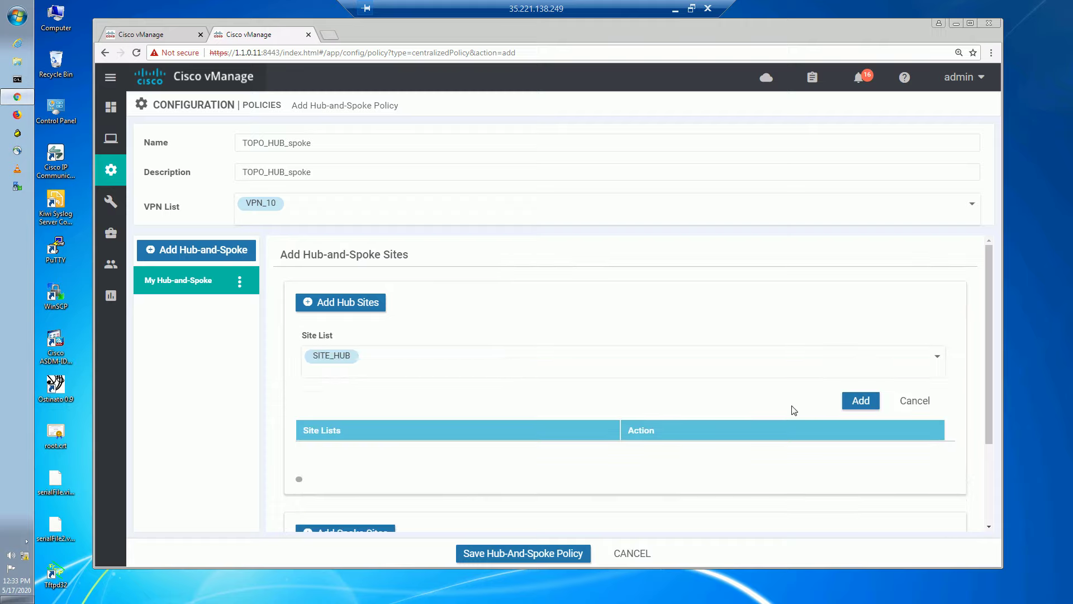
click(858, 402)
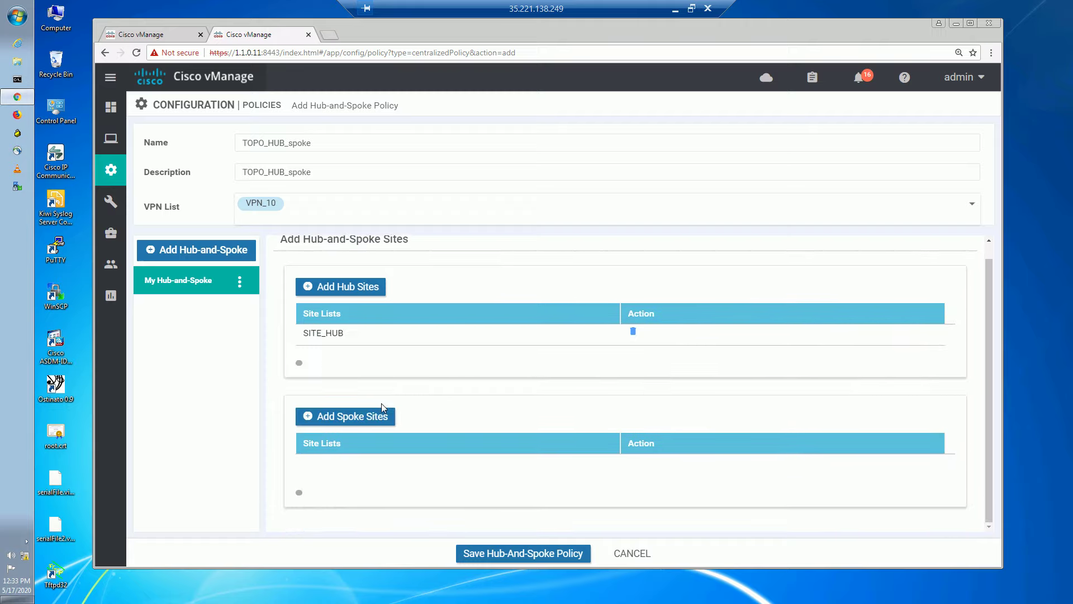
Step: Add the SITE_SPOKES site list as the spoke sites of the topology
click(374, 431)
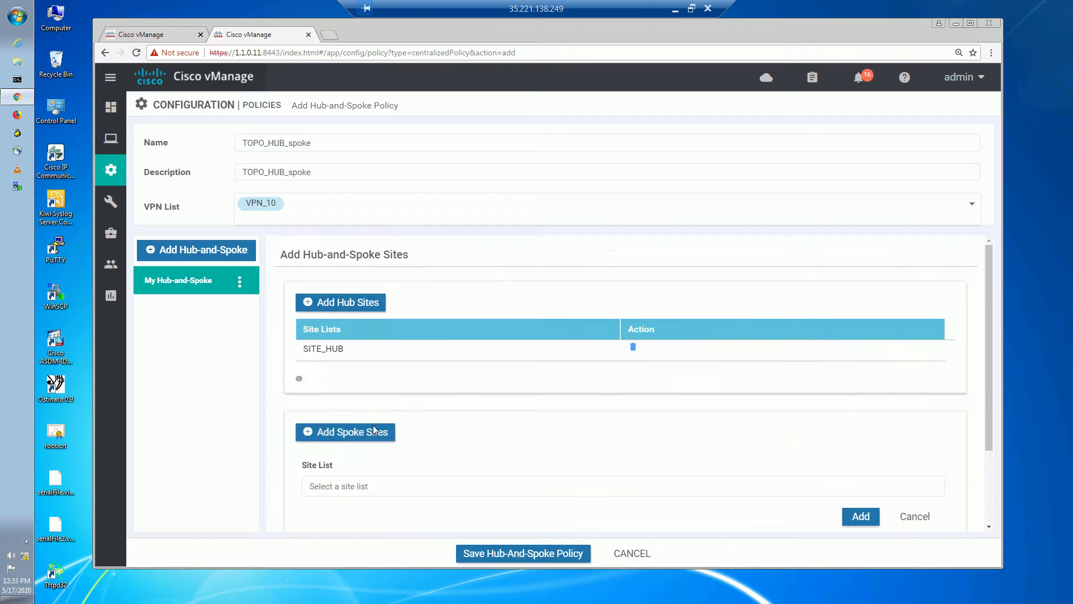
click(405, 484)
scroll(398, 467, down, 3)
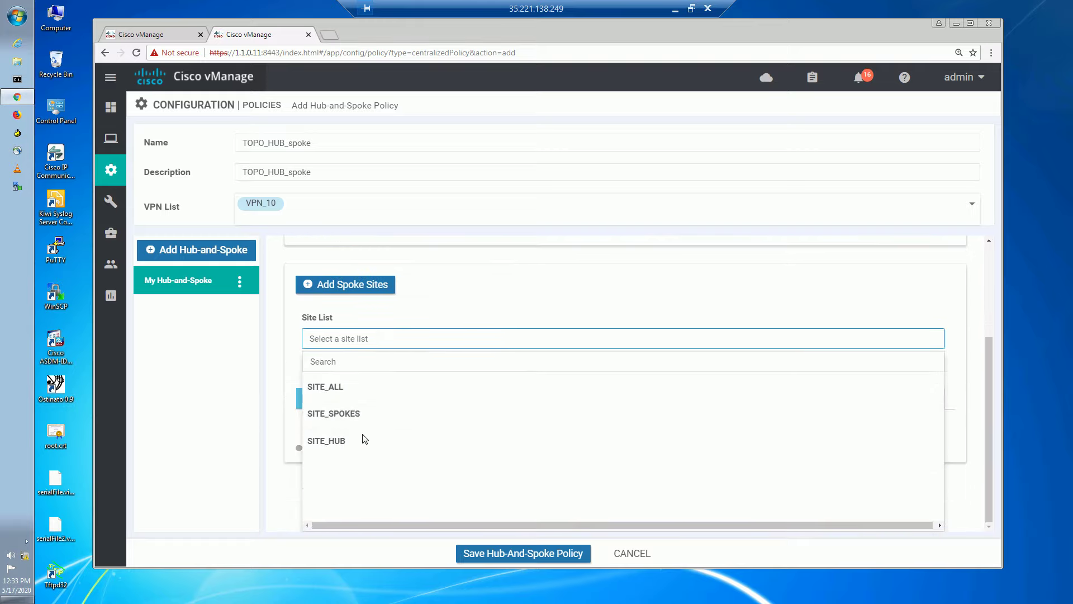
click(359, 417)
click(860, 414)
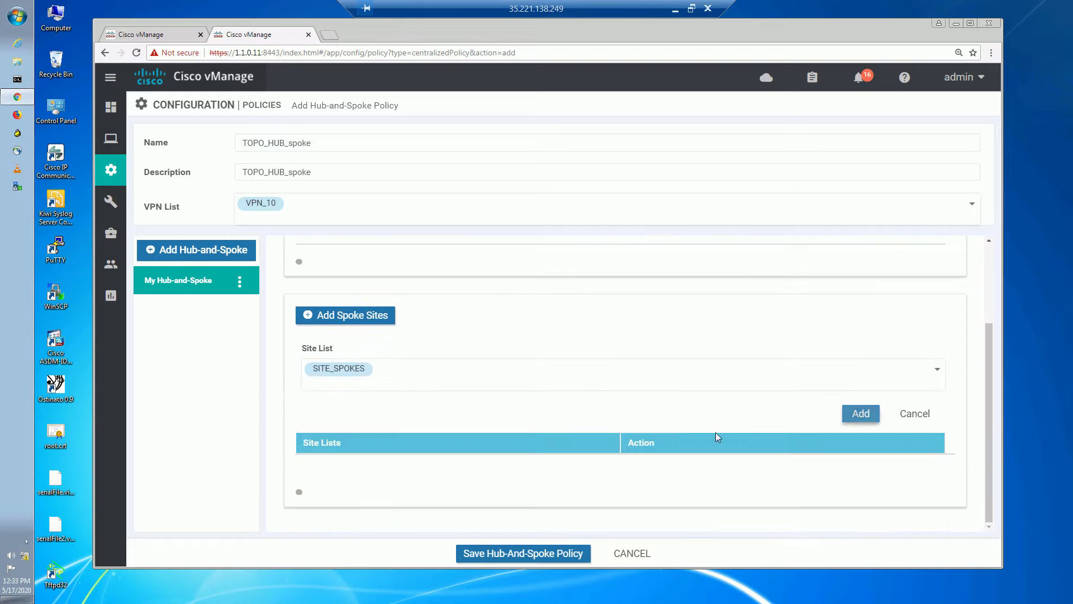
Step: Disable equal hubs in the hub preferences, advertise the hub TLOCs with list TLOC_HQ, and save the hub-and-spoke policy
click(391, 512)
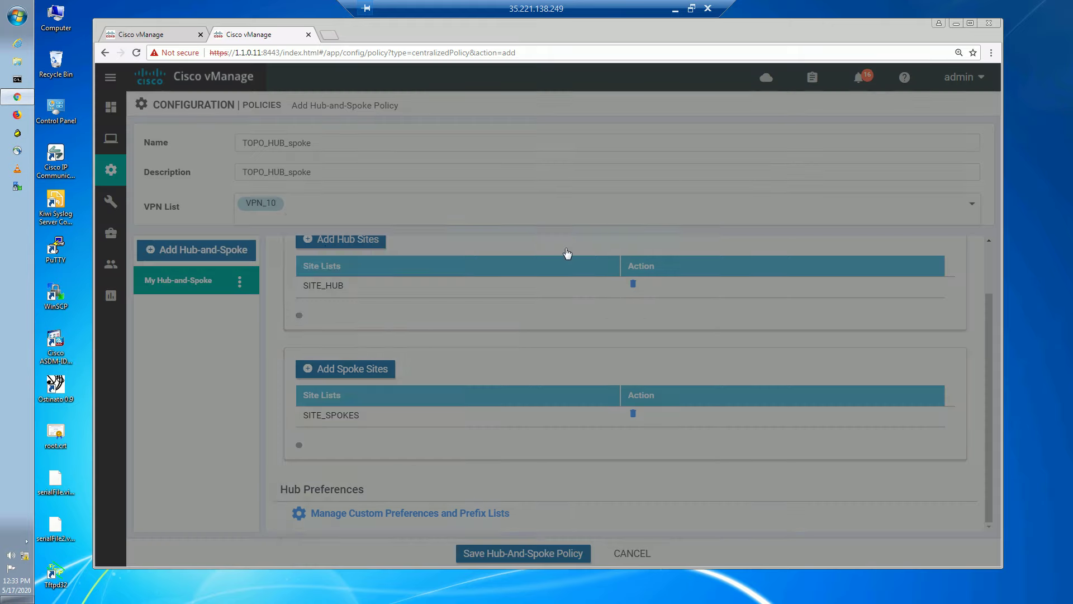
click(296, 173)
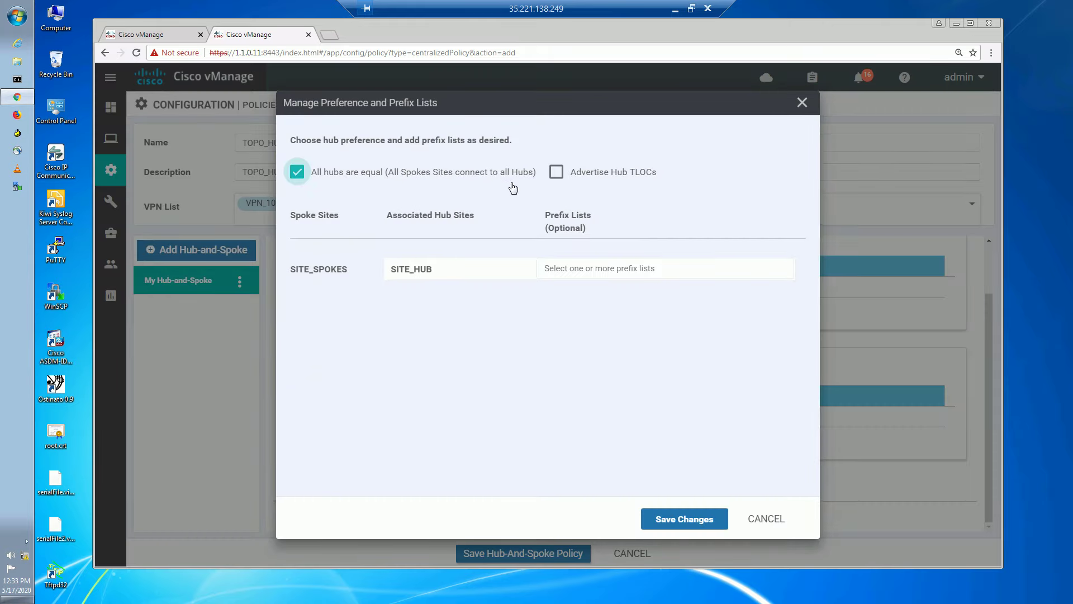
click(616, 170)
click(694, 226)
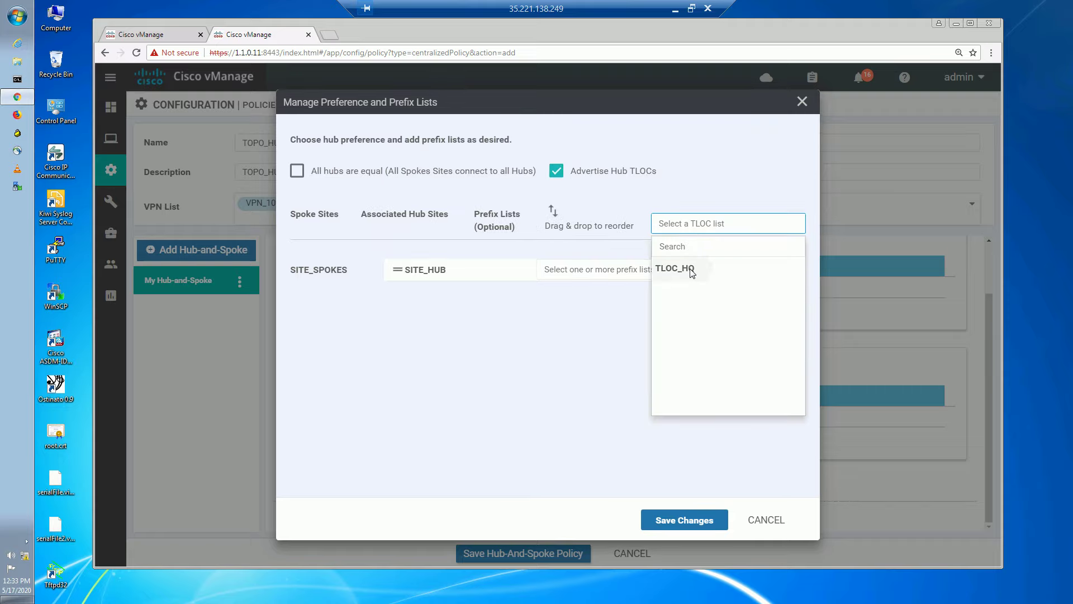
click(691, 271)
click(692, 528)
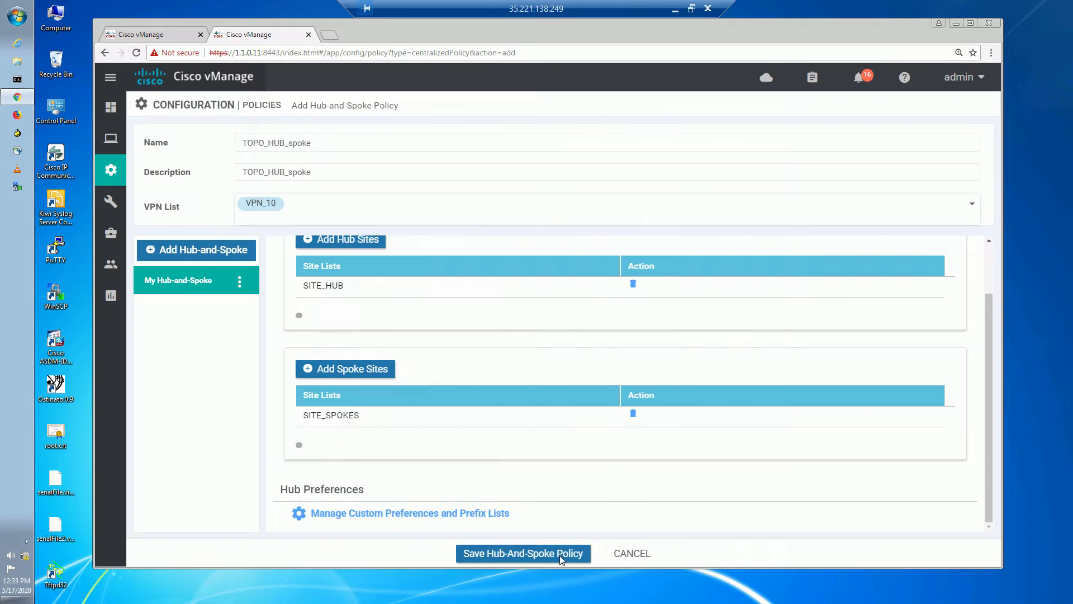
click(553, 553)
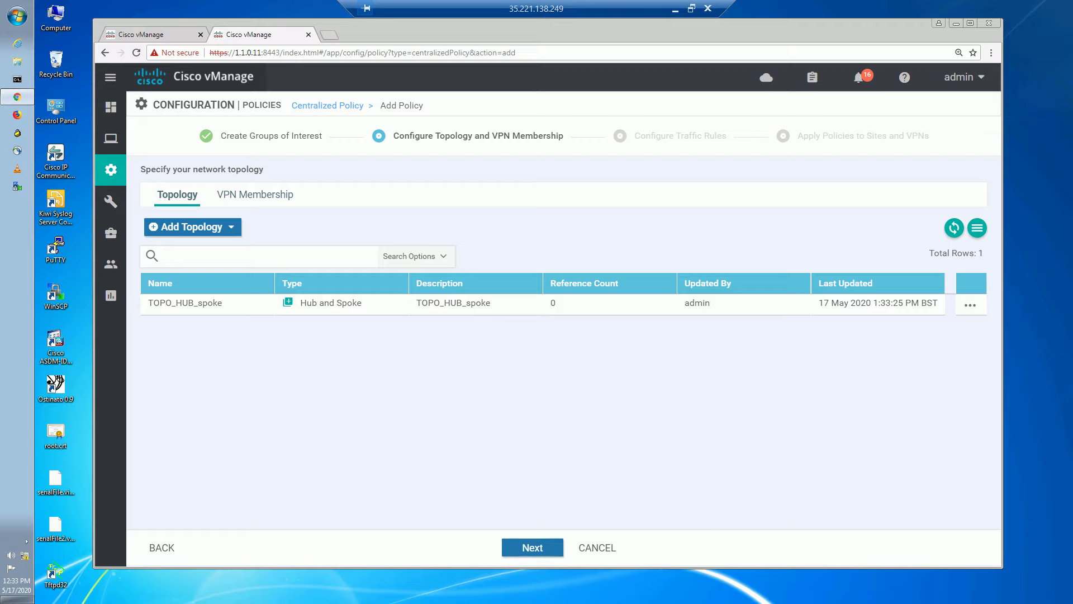
Step: Proceed past the topology and traffic rules stages without adding rules, and name the centralized policy HUB_spoke
click(532, 548)
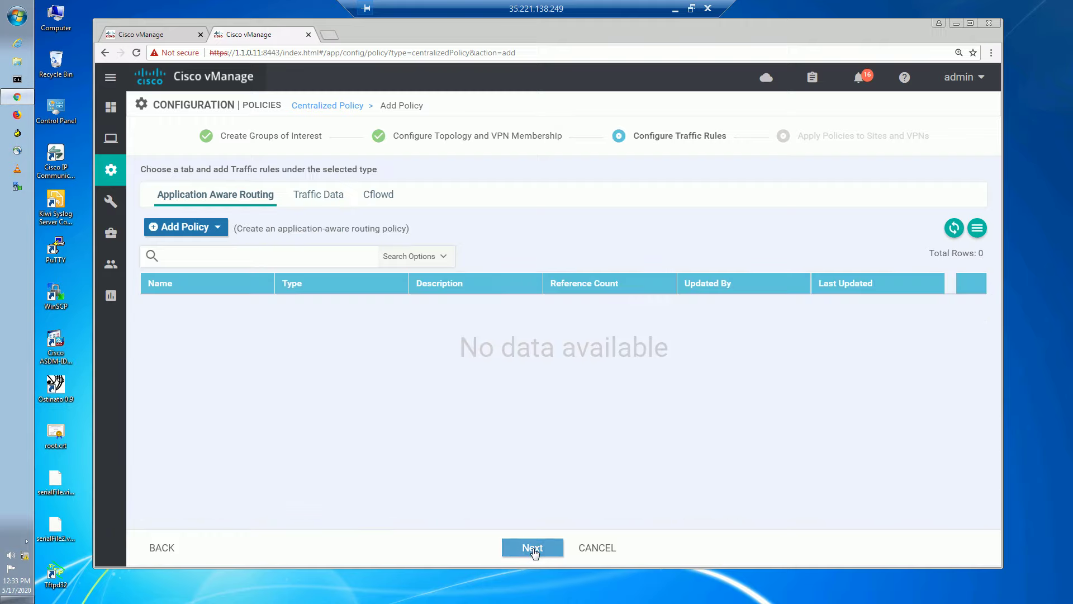
click(548, 546)
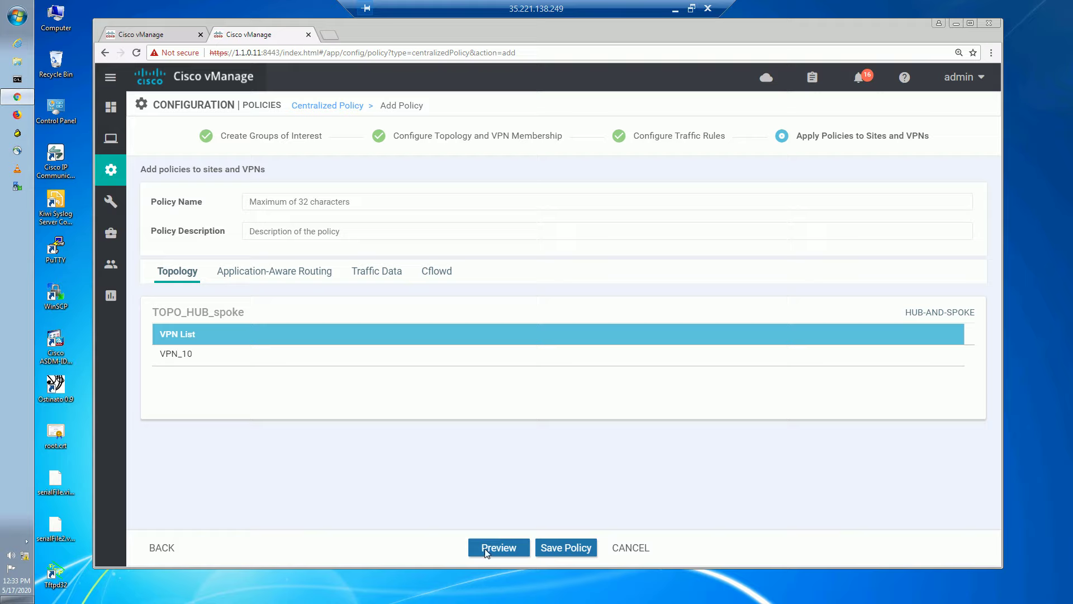
click(337, 201)
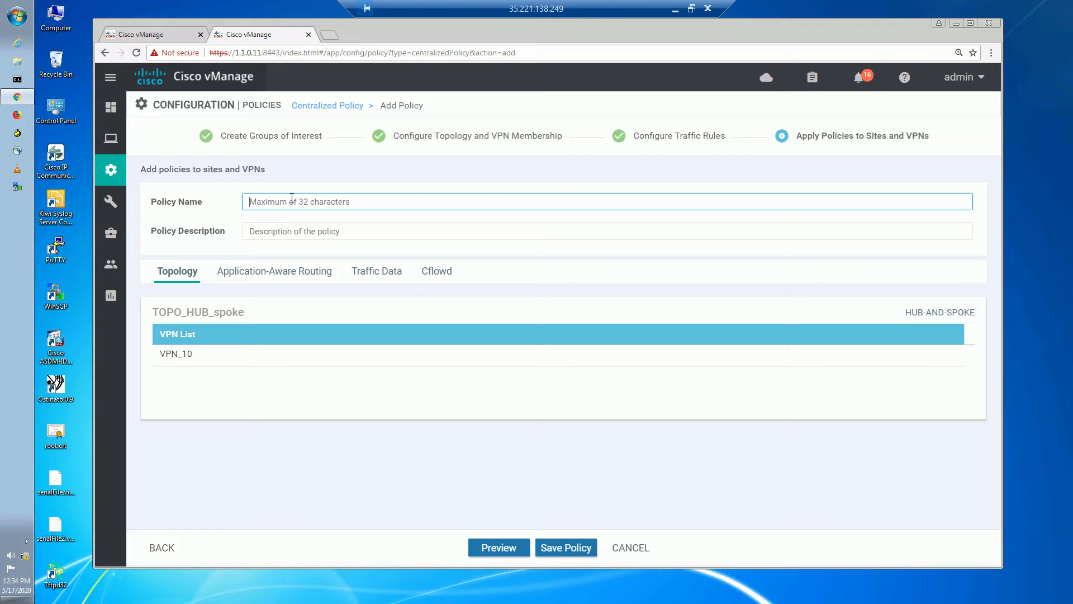
text(TOPO_HUB_spoke)
click(273, 206)
key(shift+Home)
key(BackSpace)
key(Delete)
Step: Copy the policy name HUB_spoke into the policy description
key(Tab)
key(shift+Tab)
key(ctrl+c)
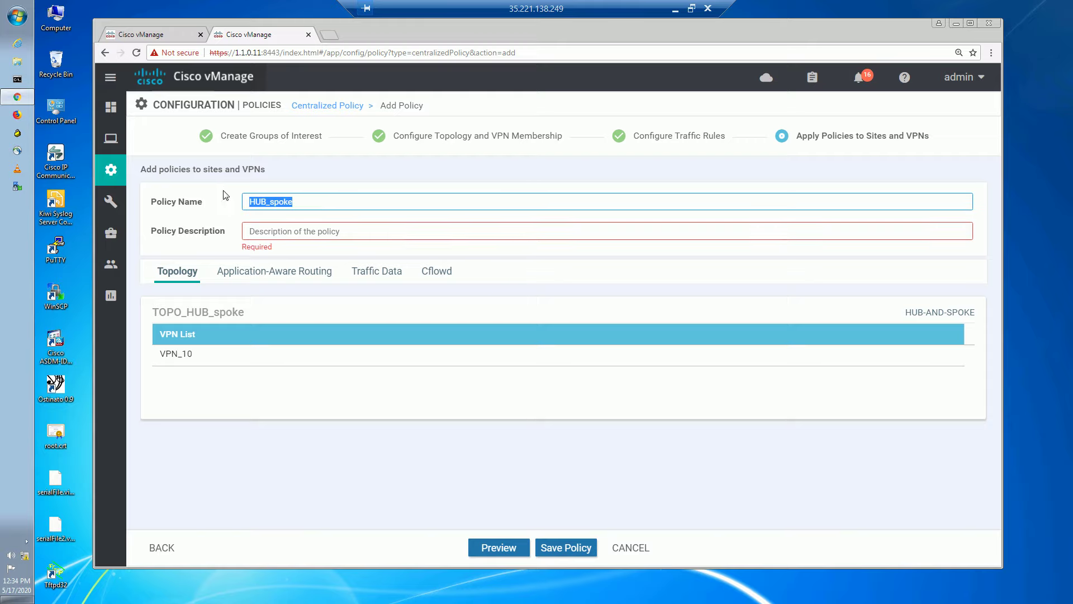
click(374, 231)
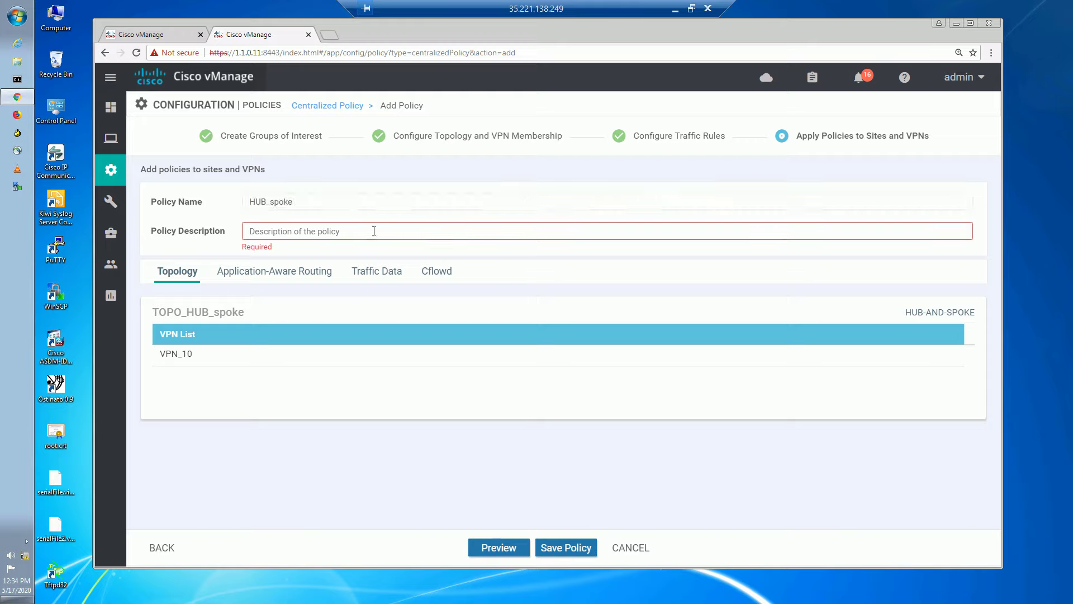
key(ctrl+v)
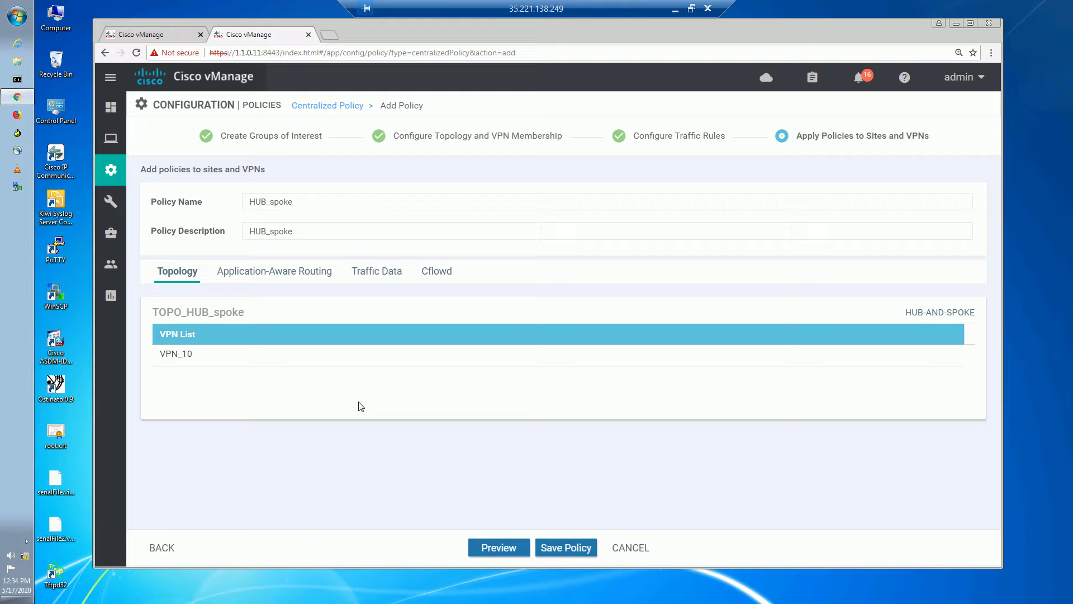
Step: Preview the policy configuration and examine the apply-policy section for the site list and direction of the control policy
click(499, 547)
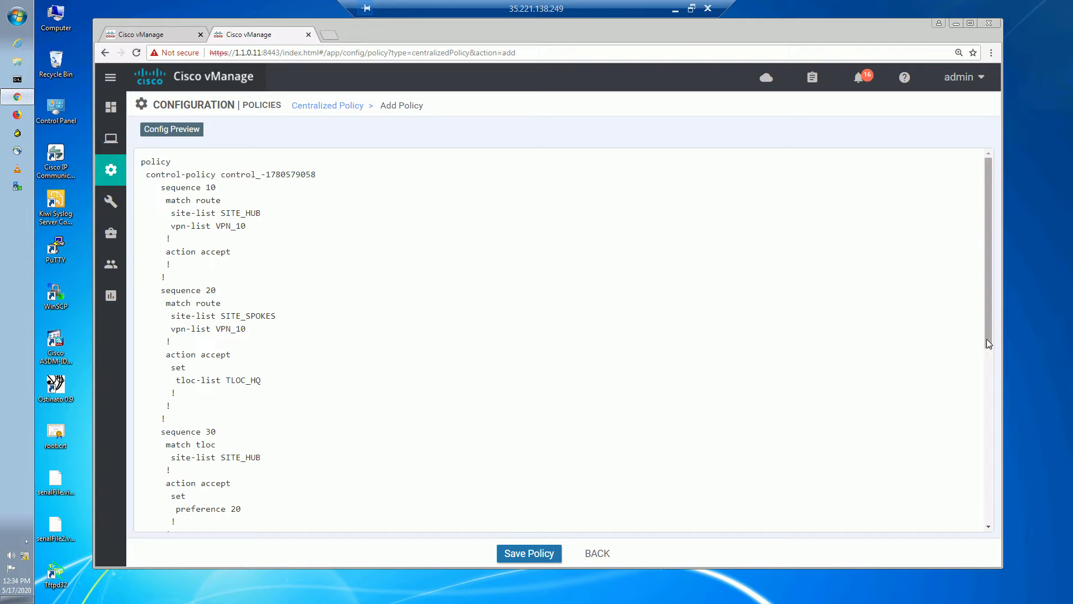
drag(987, 343, 998, 519)
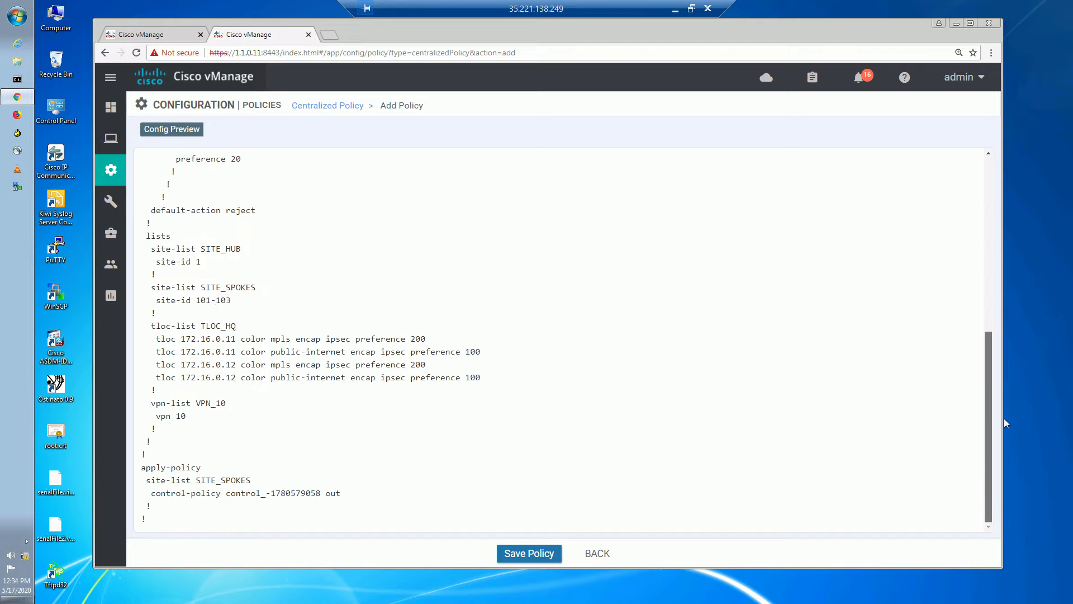
drag(1004, 418, 1000, 532)
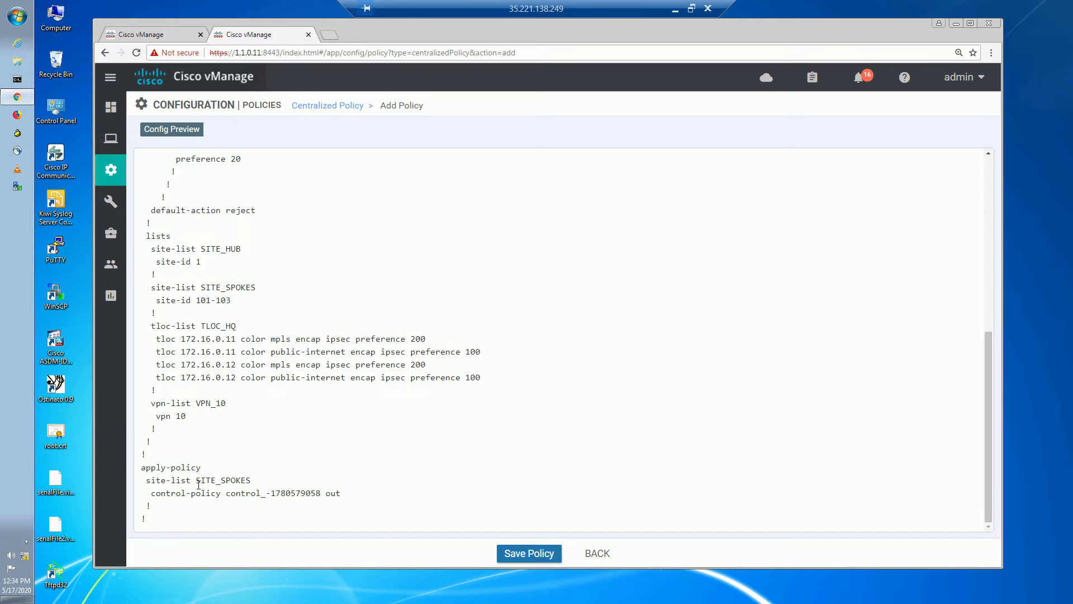
drag(187, 479, 348, 505)
click(260, 506)
Step: Examine the control policy's route and TLOC sequences, the TLOC list set for spoke routes, and the list definitions in the preview
scroll(259, 431, up, 7)
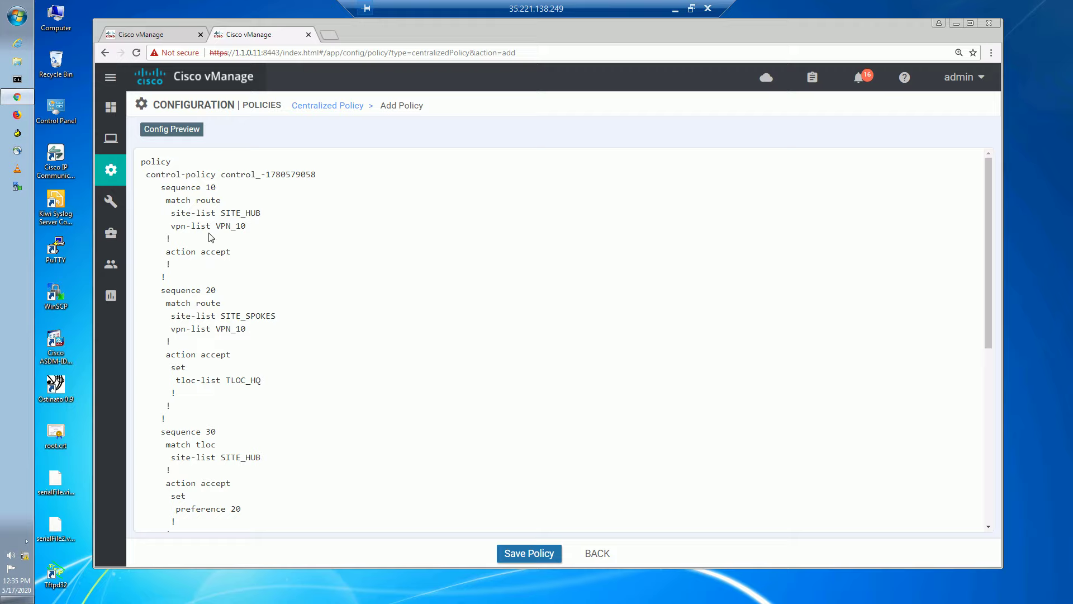
drag(218, 380, 274, 380)
click(212, 306)
drag(221, 316, 247, 330)
click(230, 359)
scroll(230, 359, down, 2)
drag(166, 268, 268, 274)
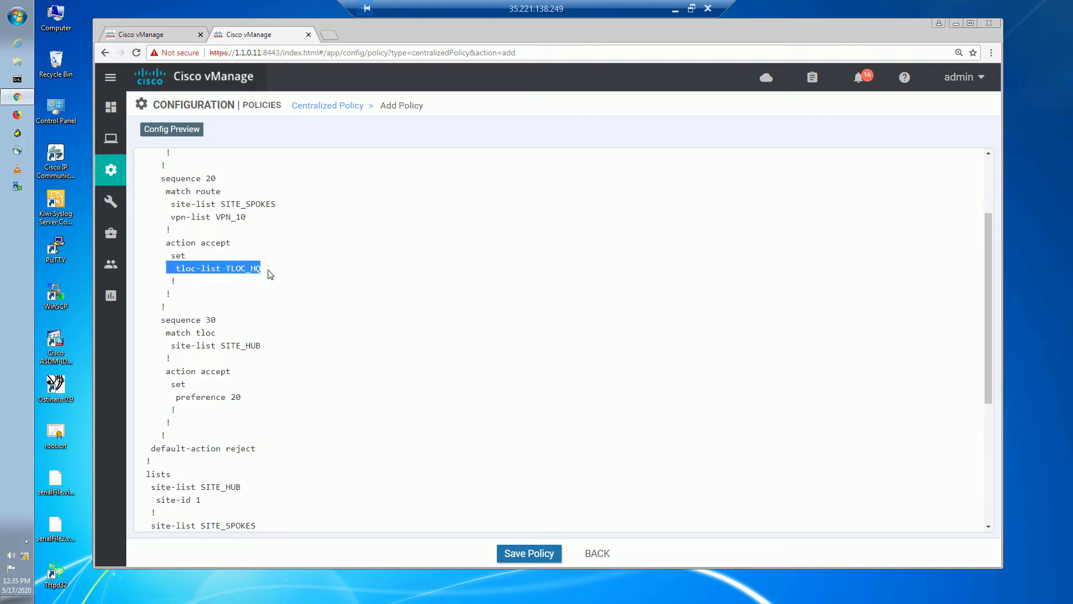
click(269, 332)
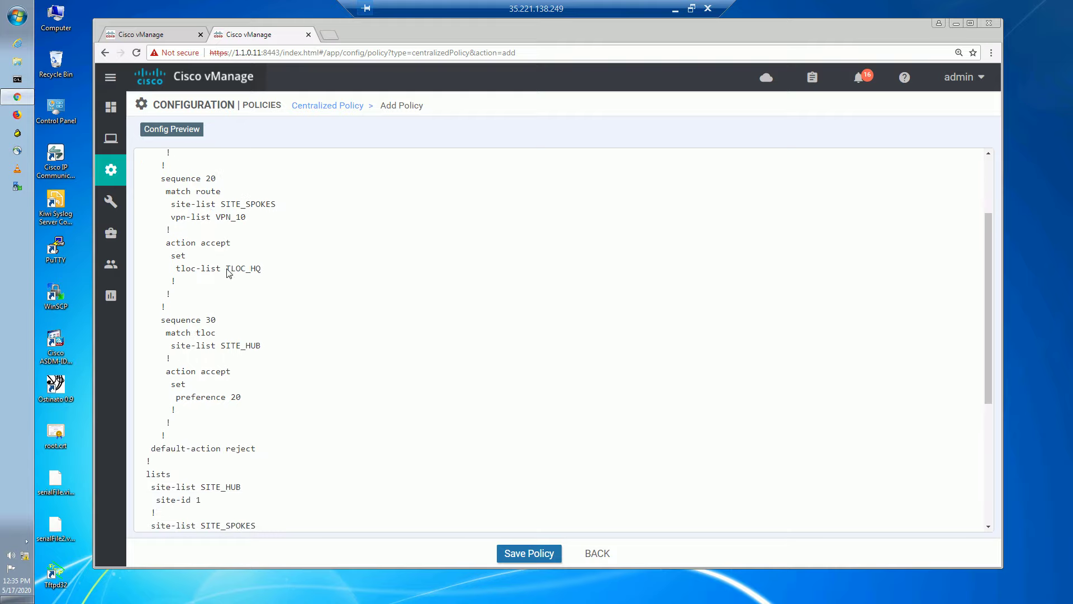
double_click(263, 270)
scroll(257, 313, down, 4)
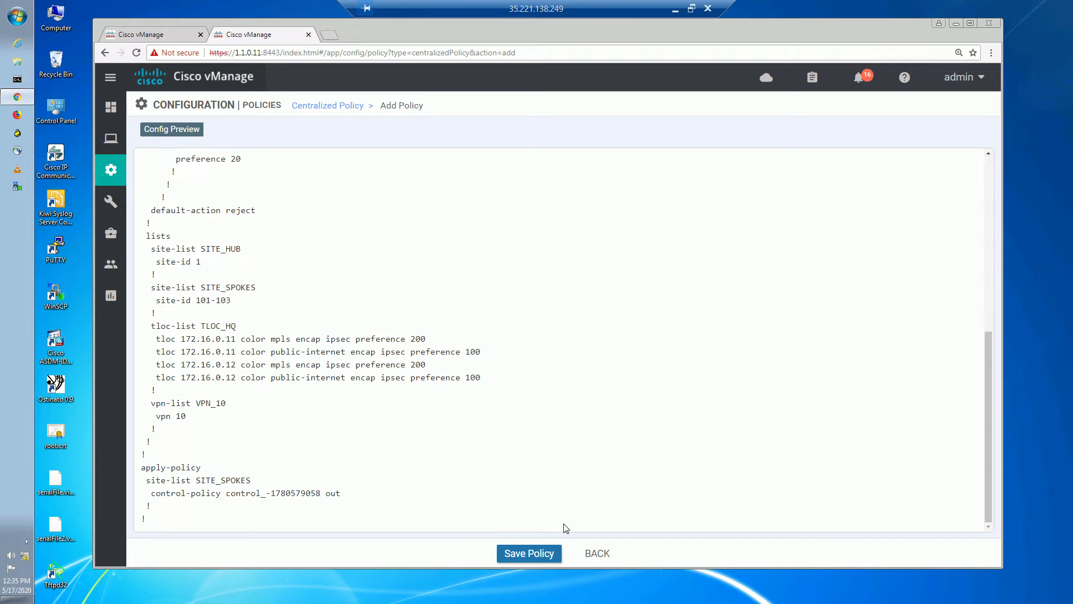
Step: Save the new centralized policy and reopen HUB_spoke in the policy editor to review its name and topology
click(538, 556)
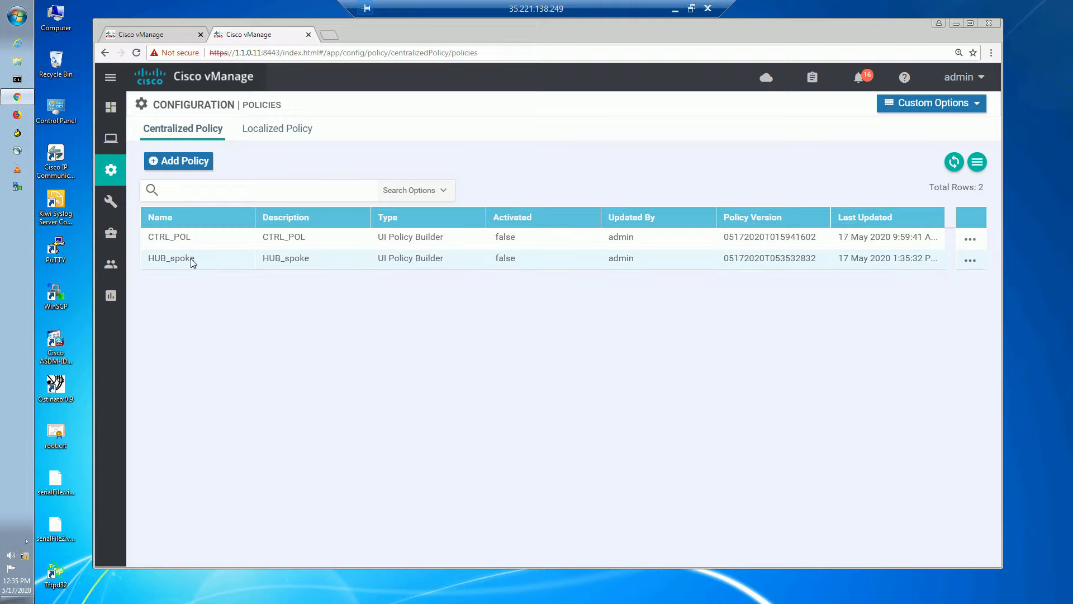
click(971, 261)
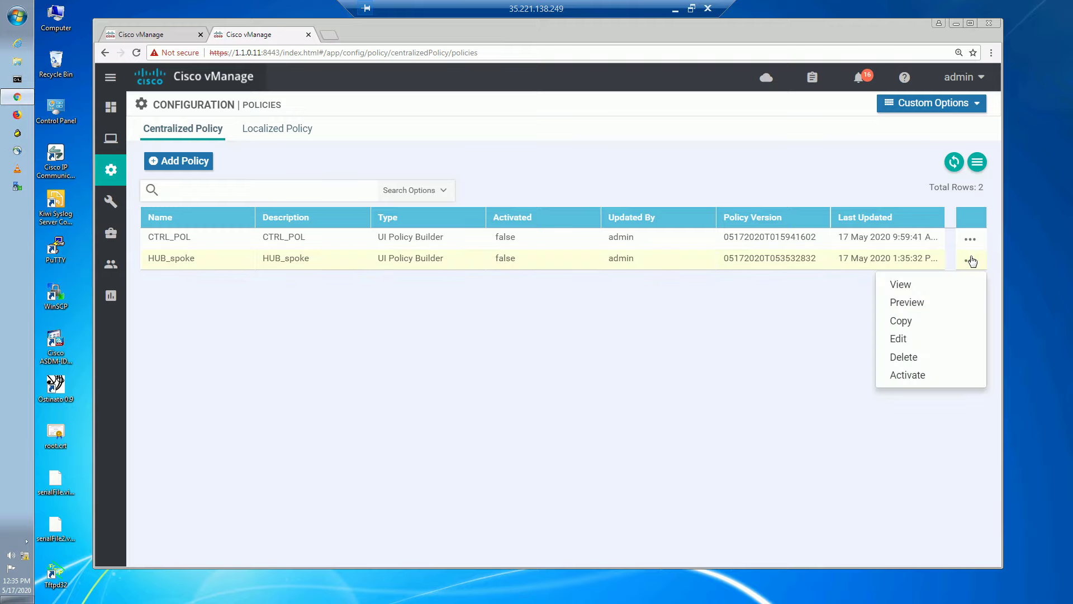
click(899, 339)
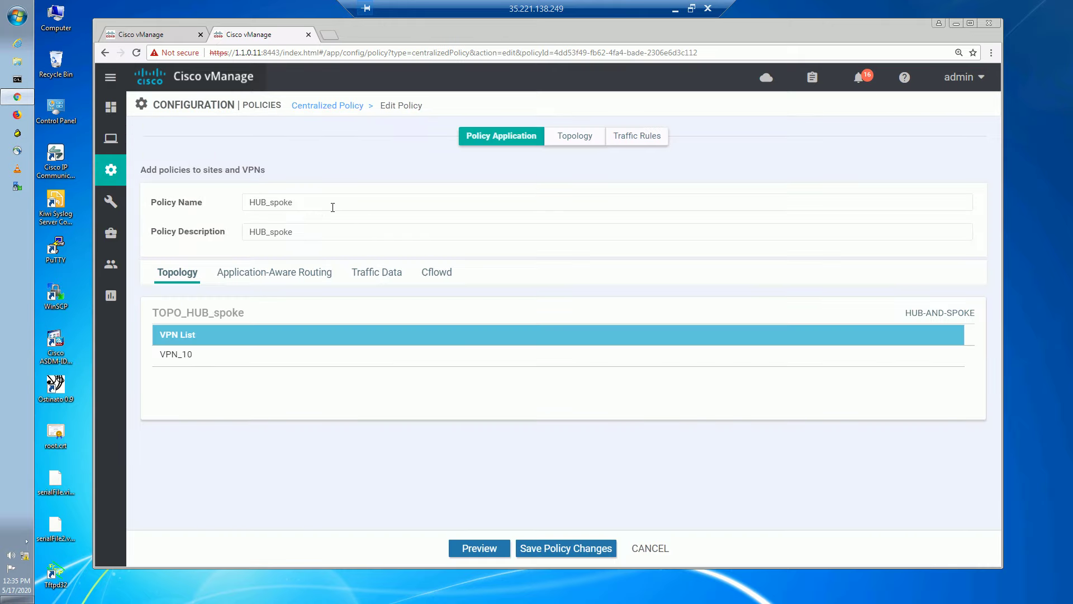
click(304, 202)
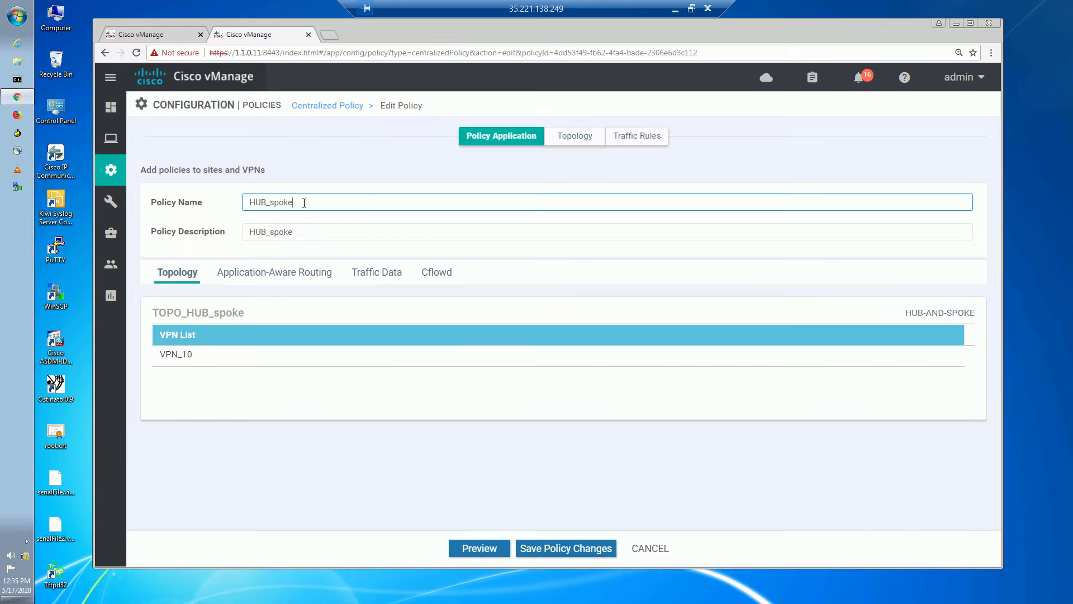
click(331, 470)
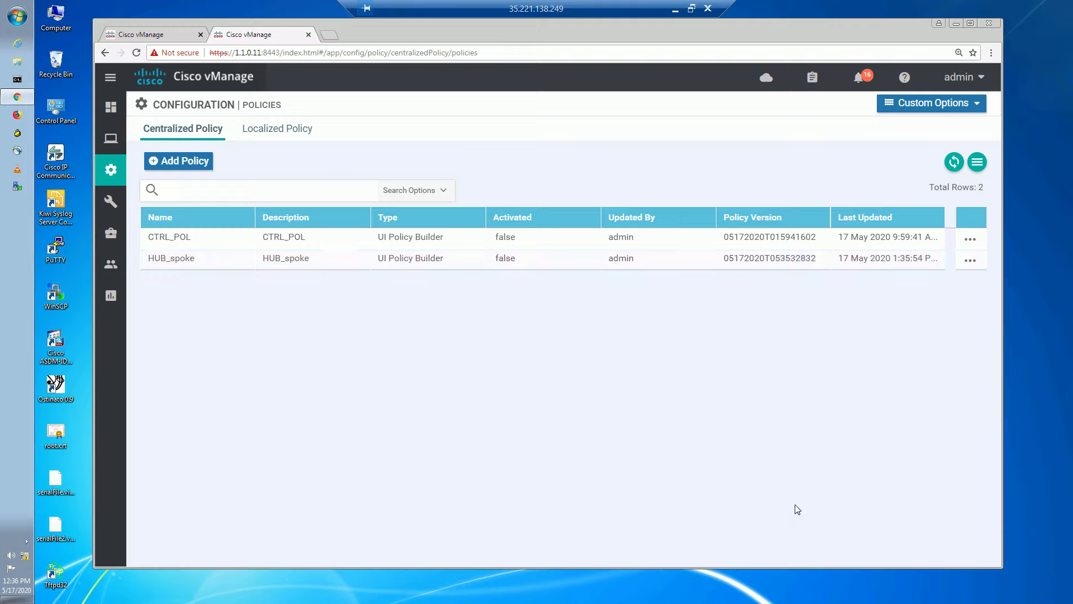
Step: Activate the HUB_spoke centralized policy on the reachable vSmart controller
click(976, 262)
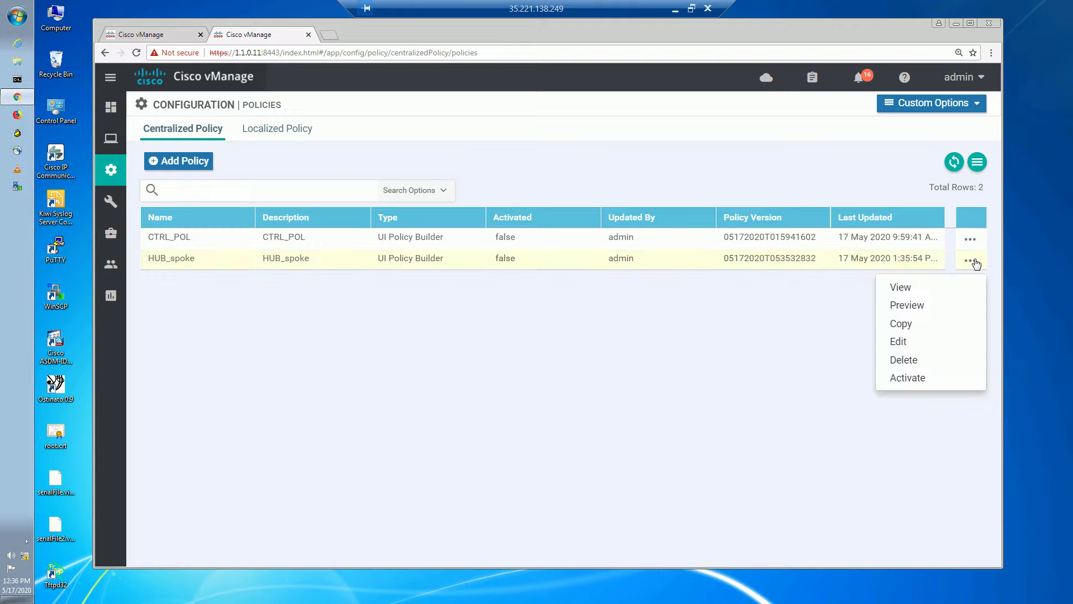
click(926, 379)
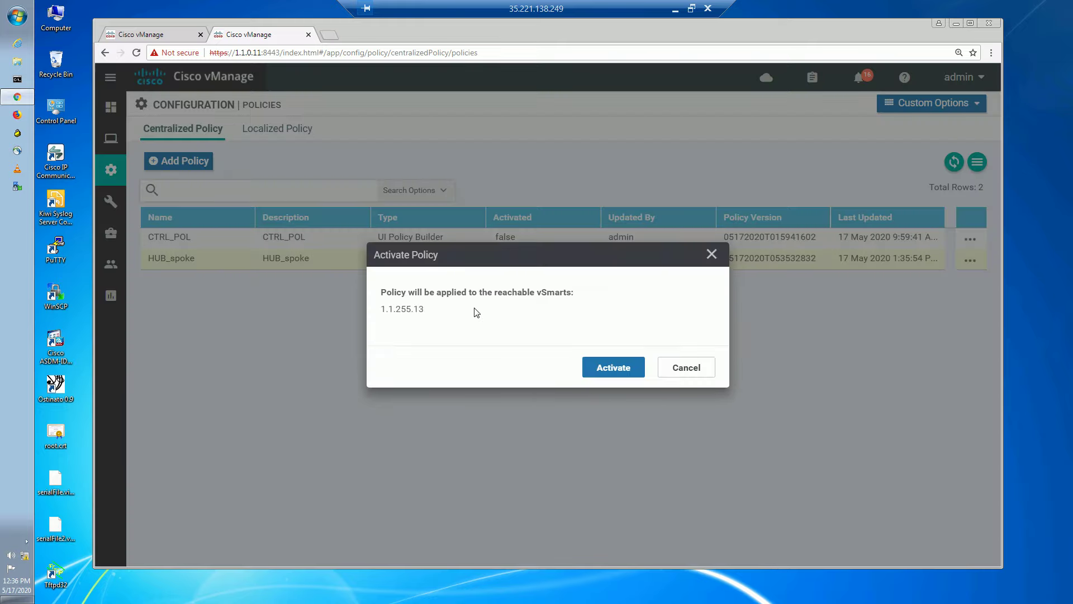
click(622, 372)
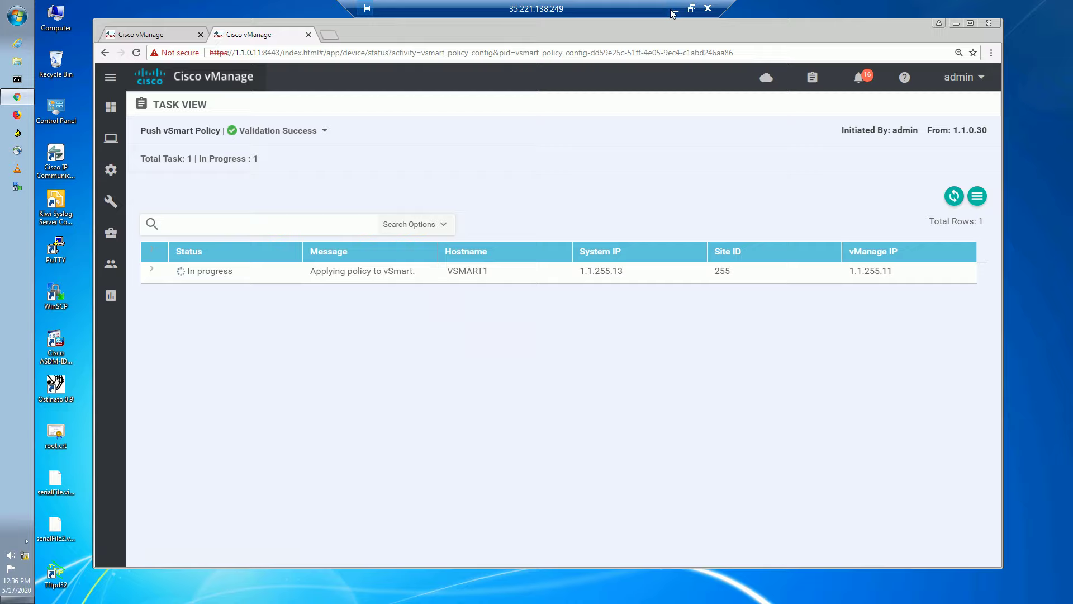
Step: Switch to Microsoft Whiteboard, pick the rainbow pen ink, and draw a box labelled vSmart above the controller cloud
click(676, 9)
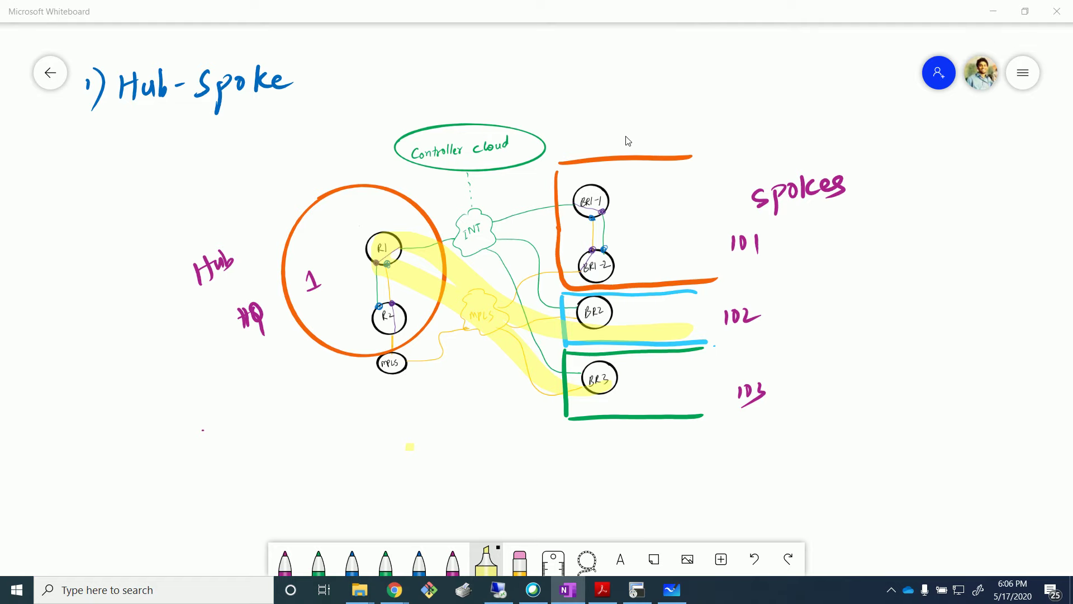
click(285, 563)
click(286, 563)
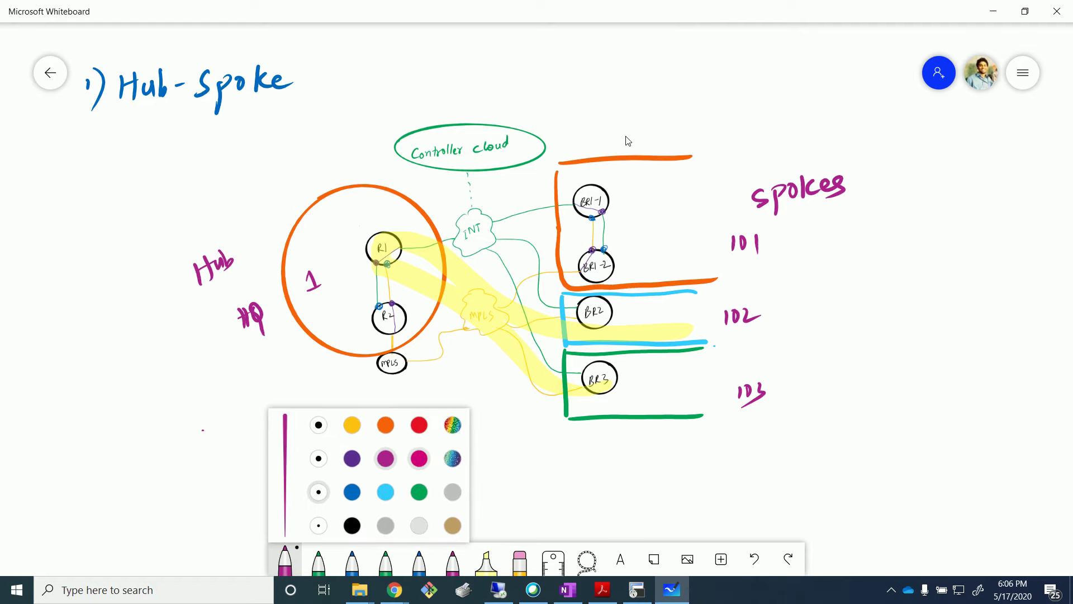
click(453, 424)
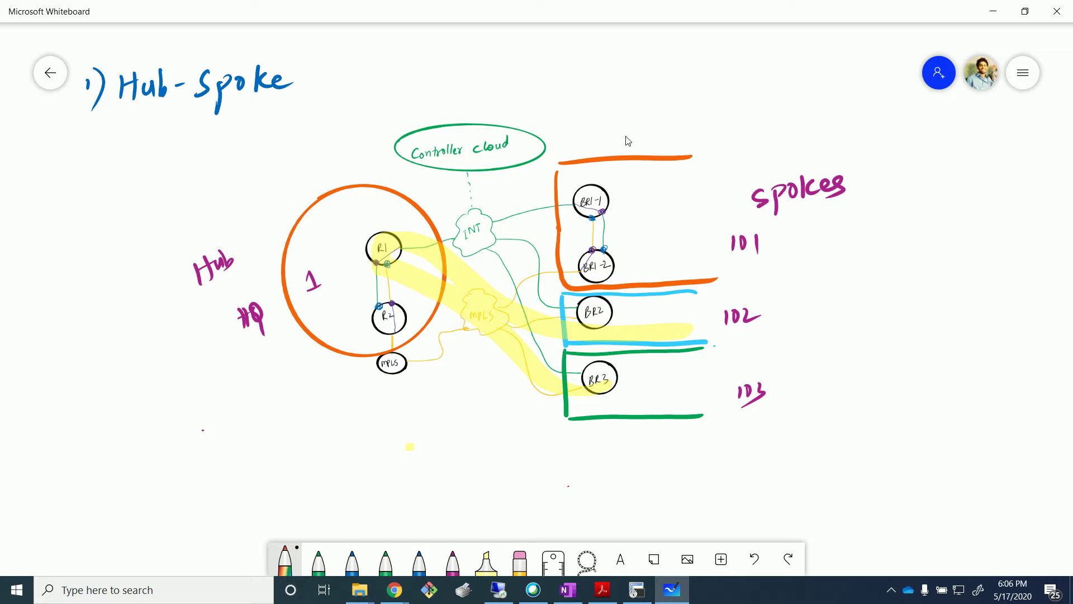
drag(483, 50, 483, 104)
mouse_move(484, 45)
mouse_down()
mouse_move(511, 44)
mouse_move(484, 104)
mouse_move(500, 71)
mouse_move(502, 79)
mouse_move(533, 69)
mouse_up()
drag(536, 66, 541, 62)
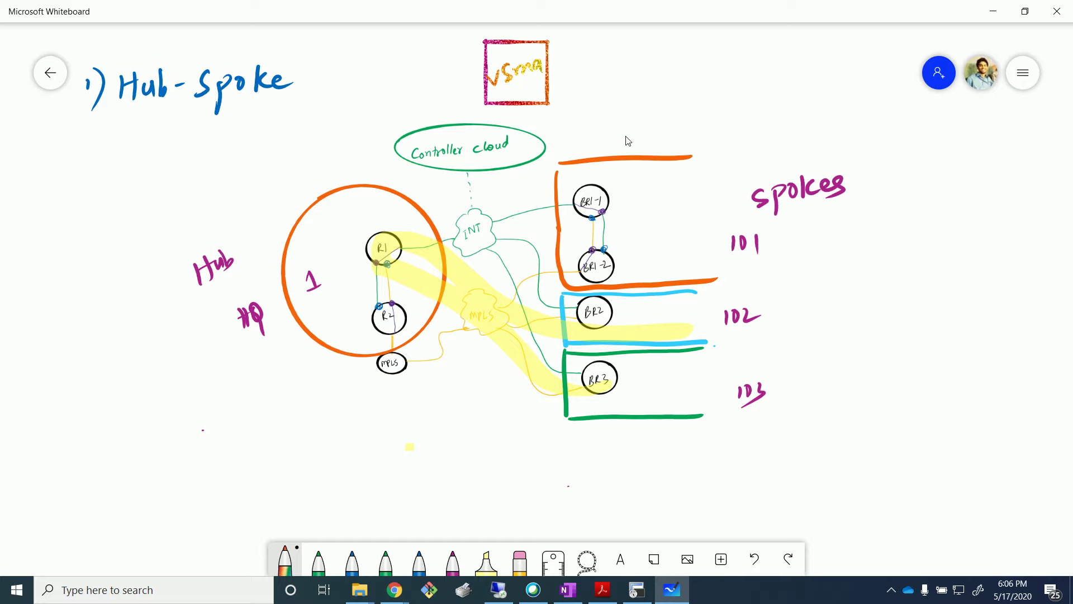
Step: Mark short LAN-side lines beside the hub and branch routers, and circle the site numbers 102 and 103
drag(352, 247, 365, 244)
drag(356, 328, 369, 321)
drag(608, 199, 629, 199)
drag(614, 262, 630, 260)
drag(614, 314, 625, 313)
mouse_move(752, 369)
mouse_down()
mouse_move(721, 411)
mouse_move(780, 380)
mouse_up()
mouse_move(743, 294)
mouse_down()
mouse_move(712, 333)
mouse_move(771, 302)
mouse_up()
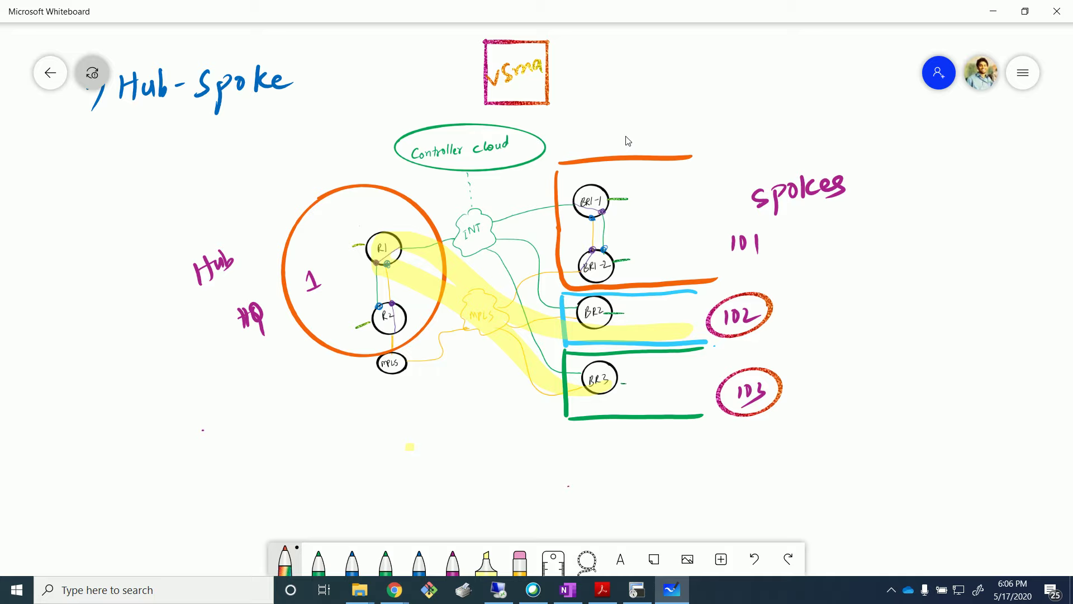
Step: Sketch a direct path from BR3 to BR2, cross it out, and draw arrows from the hub and spokes towards the vSmart box
drag(558, 391, 588, 328)
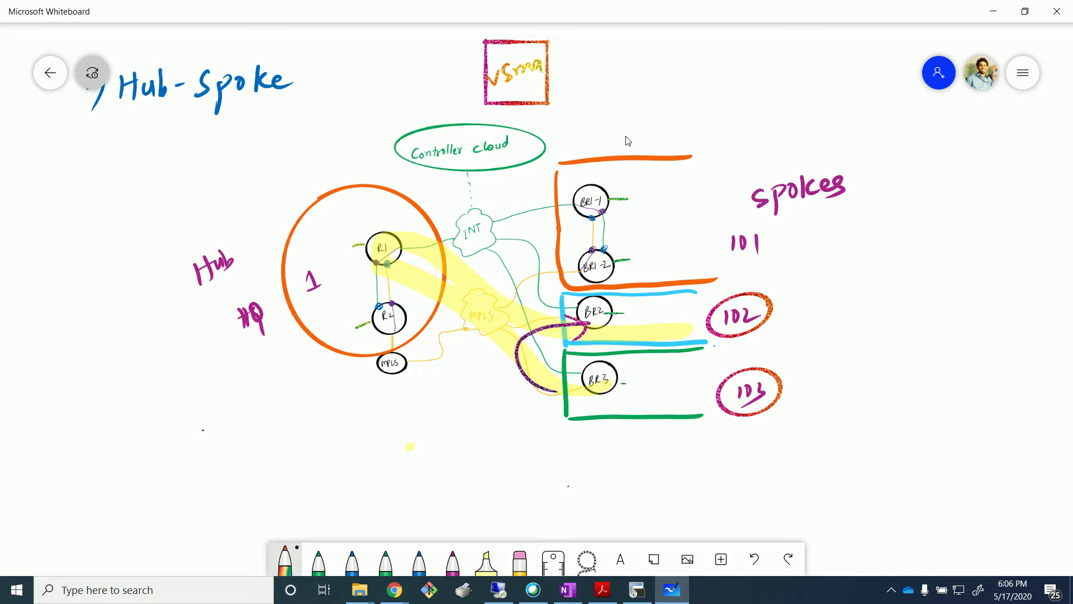
mouse_move(501, 354)
mouse_down()
mouse_move(531, 361)
mouse_move(509, 377)
mouse_up()
drag(511, 284, 564, 307)
mouse_move(372, 176)
mouse_down()
mouse_move(457, 96)
mouse_move(458, 118)
mouse_up()
mouse_move(566, 163)
mouse_down()
mouse_move(536, 102)
mouse_move(569, 120)
mouse_up()
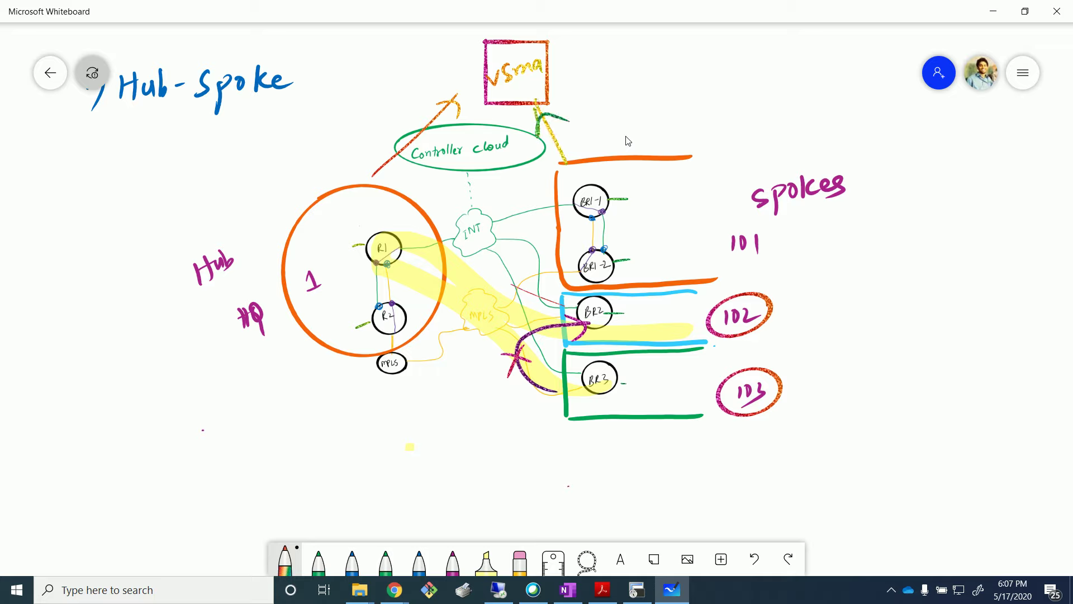
Step: Draw LAN lines beside BR1-1 and BR1-2, add another arrow to the vSmart box, and write "TLOC → HQ" beside it
drag(608, 196, 663, 191)
drag(611, 260, 669, 254)
mouse_move(538, 132)
mouse_down()
mouse_move(535, 104)
mouse_move(558, 108)
mouse_up()
mouse_move(585, 70)
mouse_down()
mouse_move(584, 90)
mouse_move(600, 69)
mouse_up()
mouse_move(596, 69)
mouse_down()
mouse_move(596, 83)
mouse_move(609, 84)
mouse_up()
drag(615, 68, 629, 84)
drag(641, 75, 683, 75)
mouse_move(673, 68)
mouse_down()
mouse_move(674, 85)
mouse_move(712, 77)
mouse_up()
mouse_move(723, 62)
mouse_down()
mouse_move(723, 79)
mouse_move(722, 64)
mouse_up()
drag(743, 57, 750, 80)
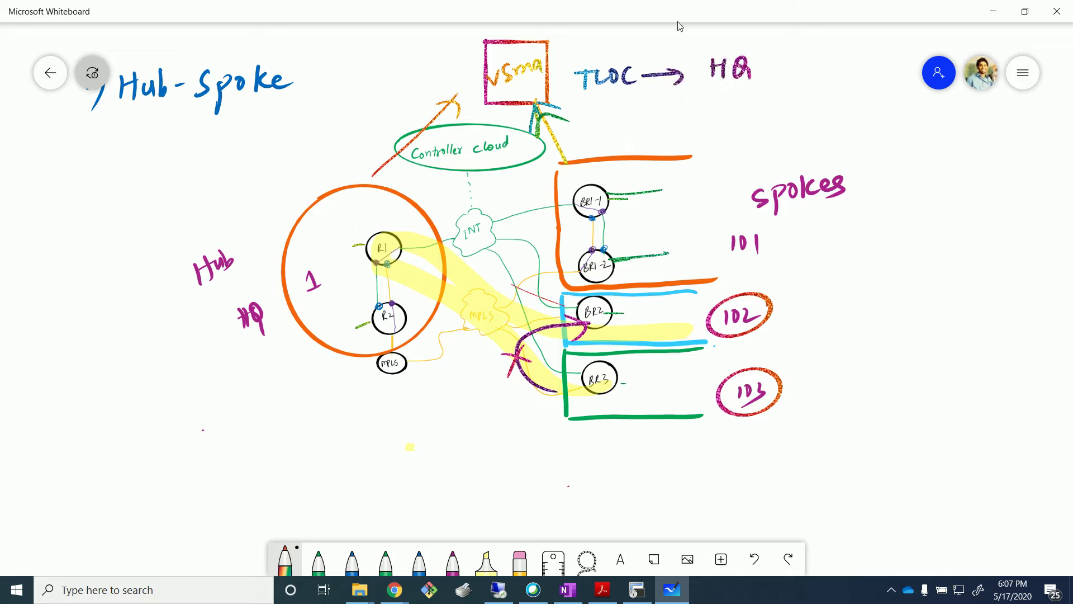
Step: Underline TLOC twice, mark BR3, and draw the traffic path from BR3 through hub router R2 to BR2
drag(587, 99, 633, 94)
drag(583, 104, 617, 100)
drag(587, 365, 584, 388)
mouse_move(559, 398)
mouse_down()
mouse_move(394, 326)
mouse_move(473, 293)
mouse_move(546, 310)
mouse_move(537, 325)
mouse_up()
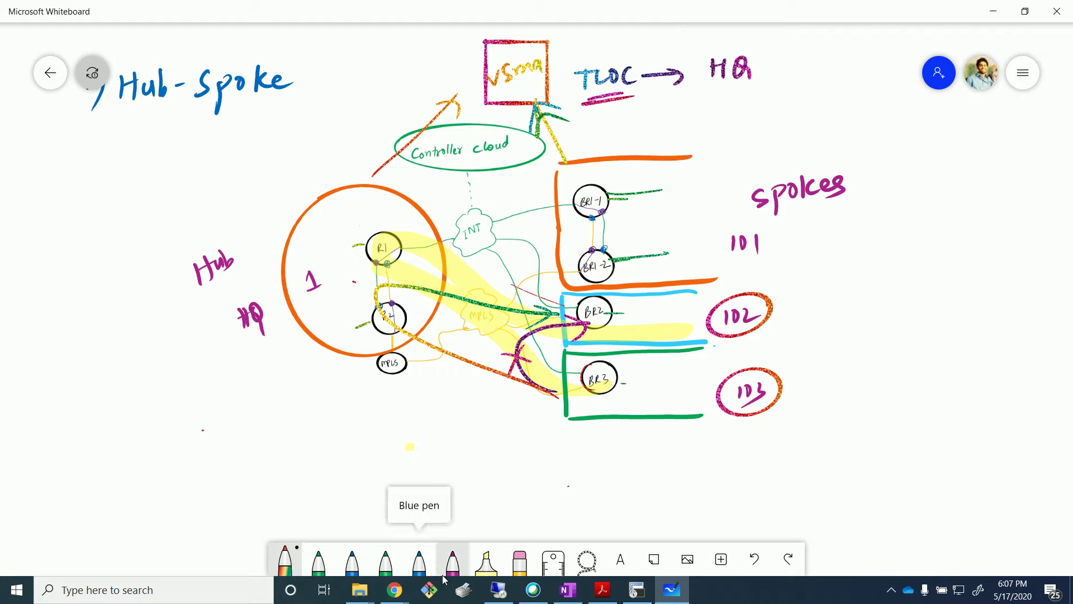
Step: Minimize the whiteboard and return to the remote desktop session with the vManage policy push task
click(993, 11)
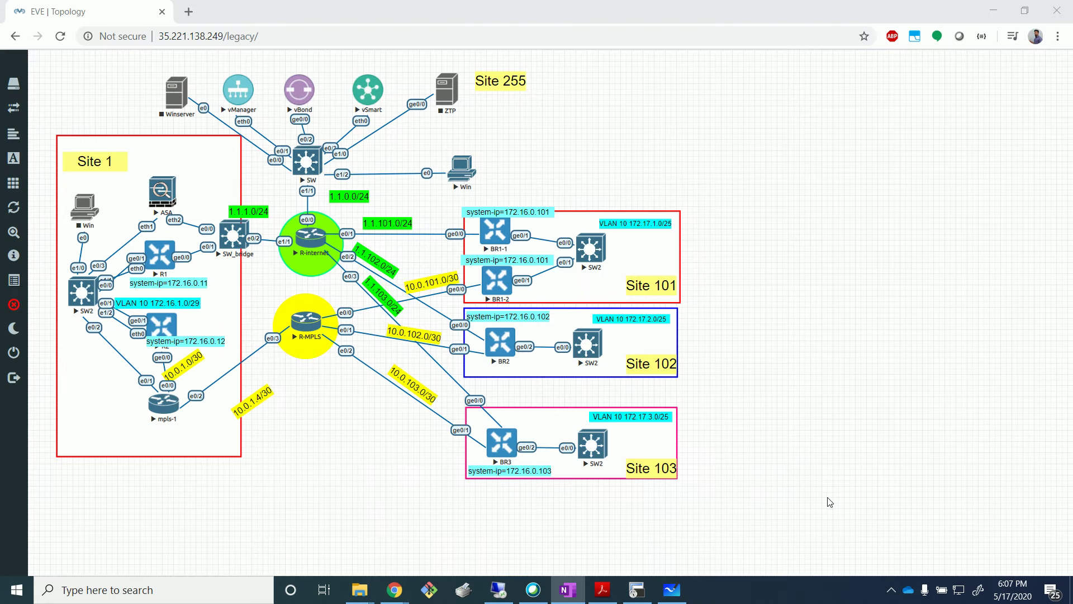
click(531, 592)
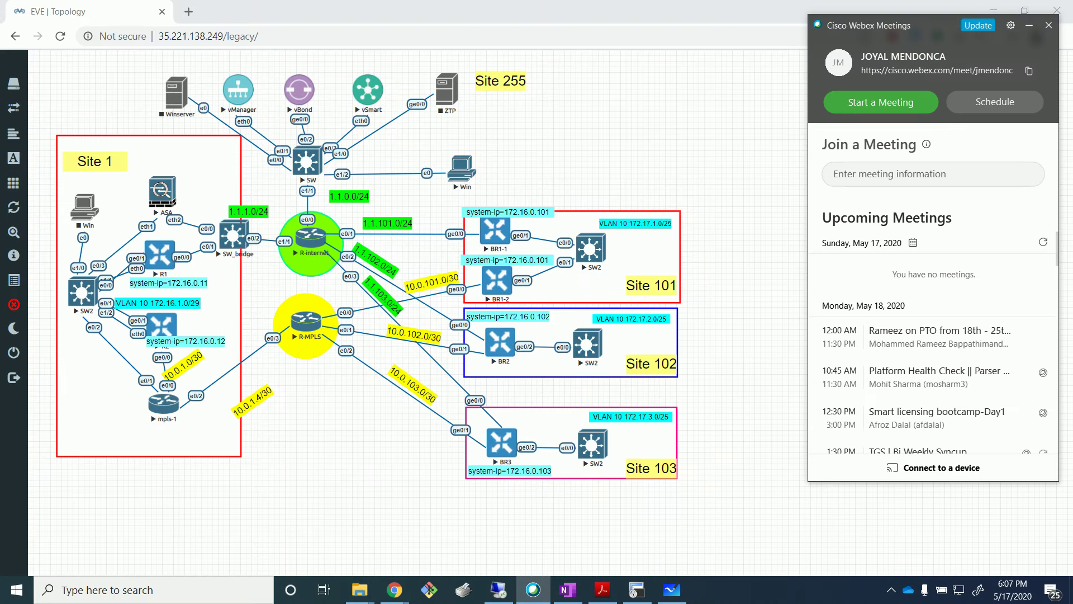
click(1049, 25)
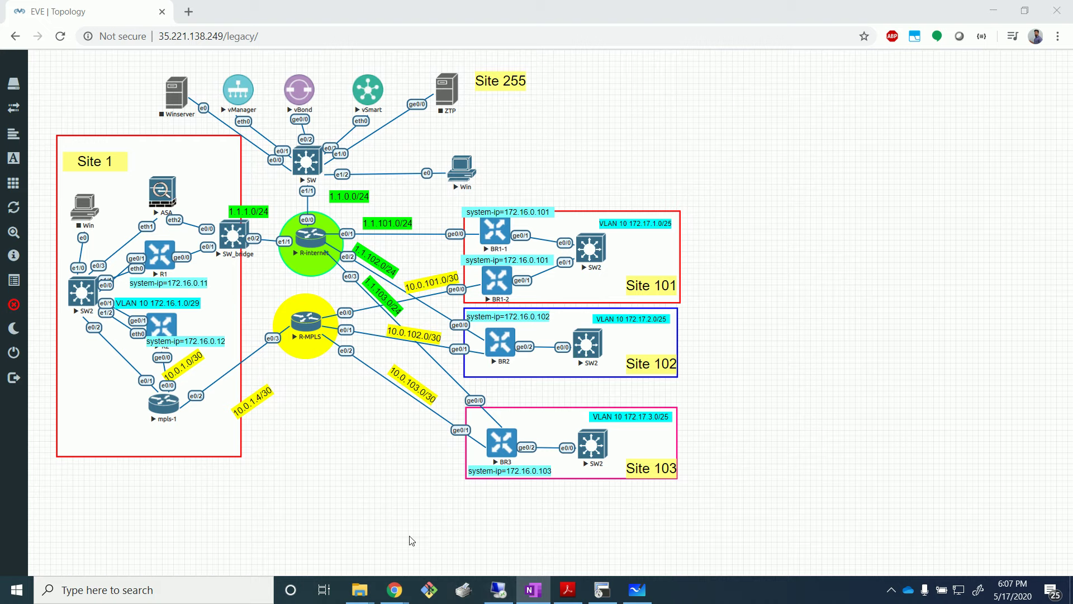
click(508, 590)
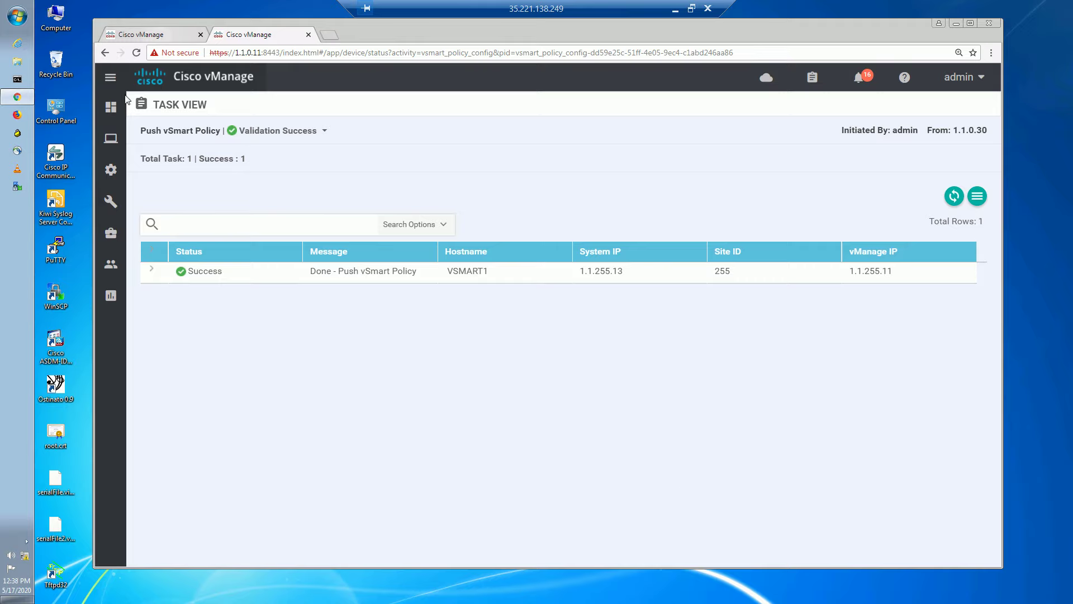
click(145, 29)
click(273, 36)
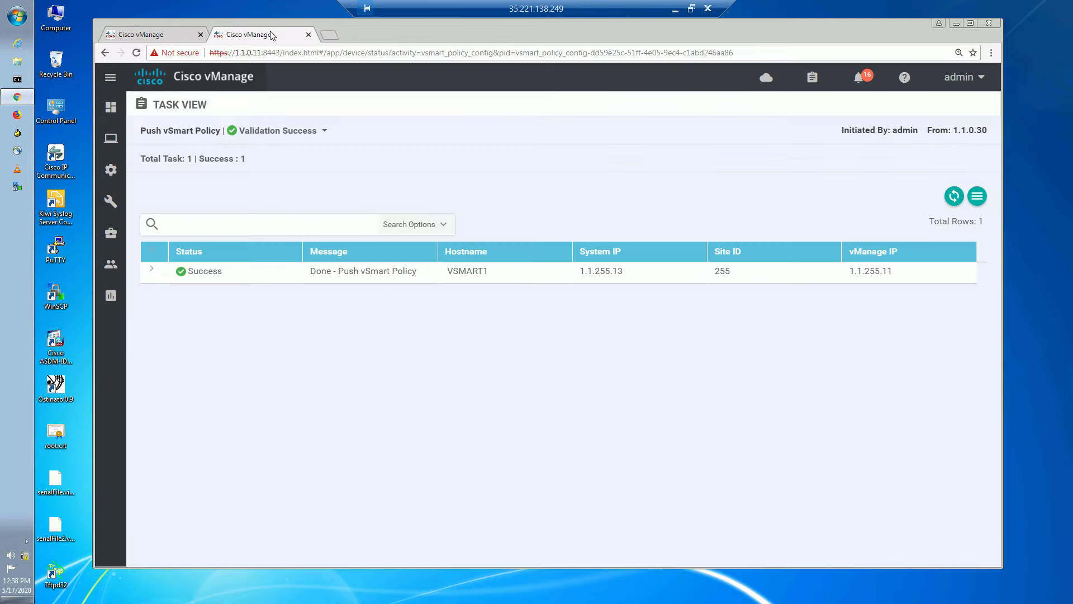
Step: Open device BR3 from the network monitor and bring up its Real Time view
mouse_move(112, 160)
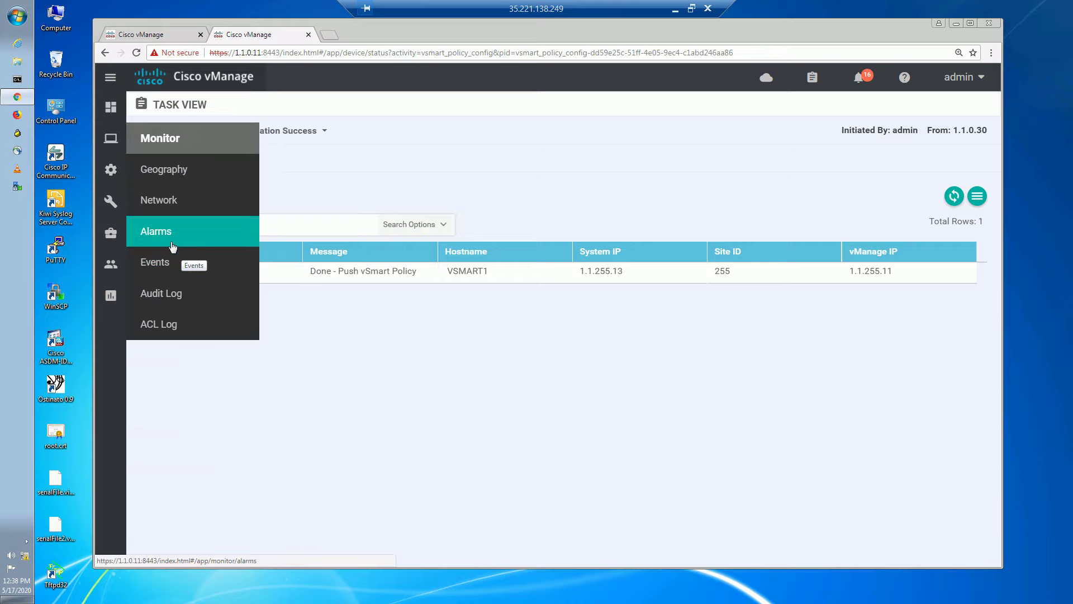
click(175, 199)
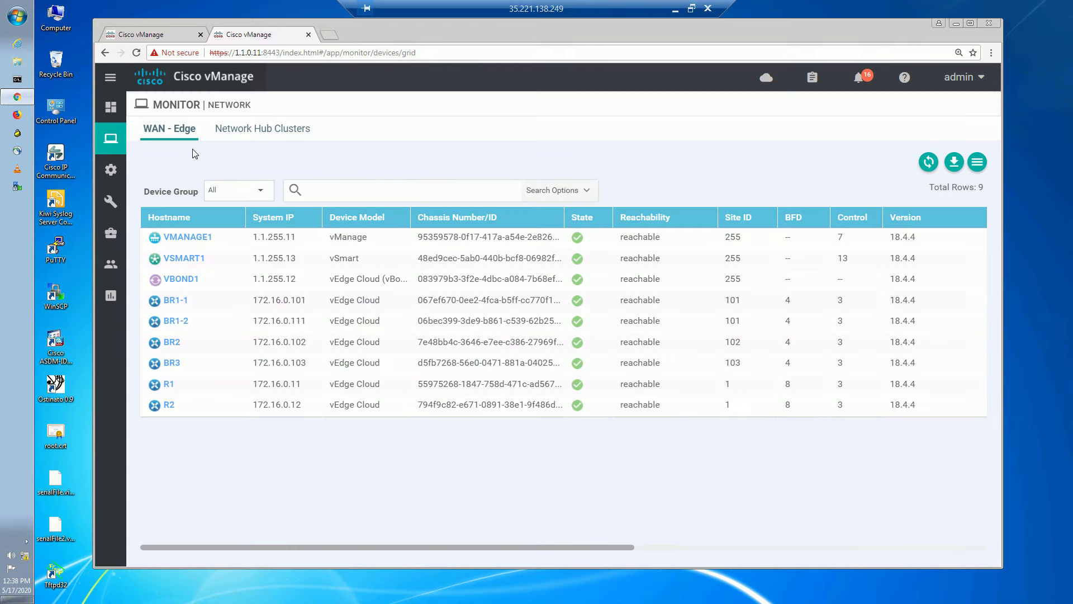
click(170, 363)
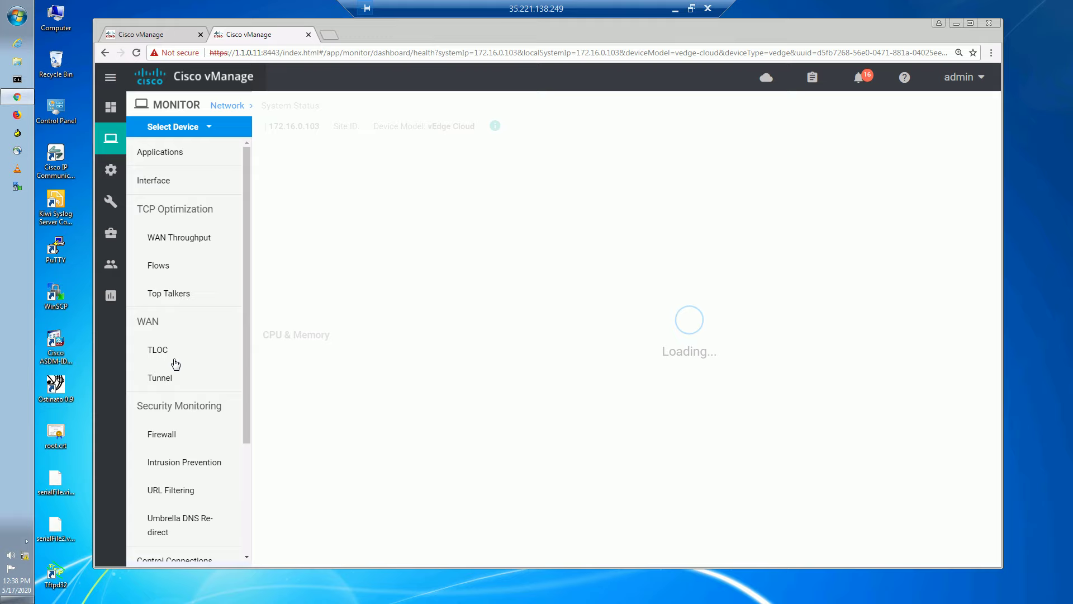
click(175, 361)
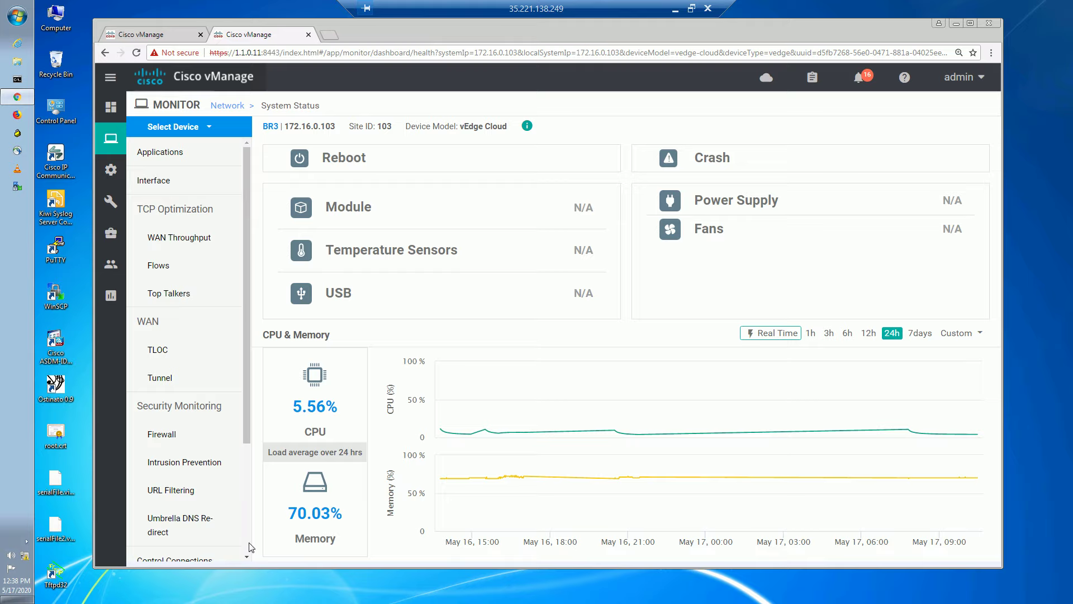
scroll(250, 547, down, 3)
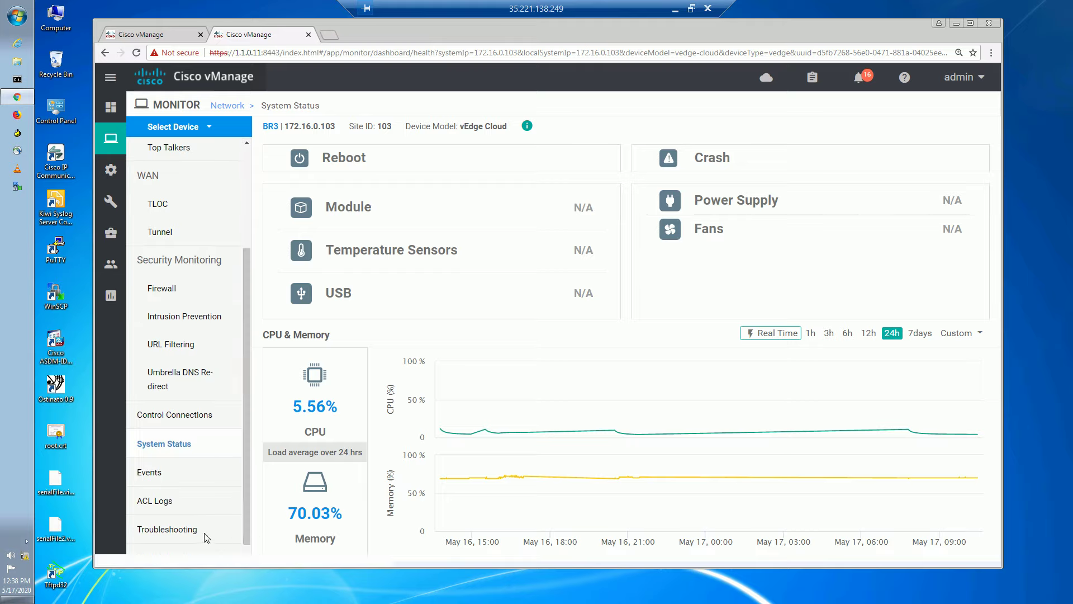
scroll(226, 509, down, 1)
click(196, 548)
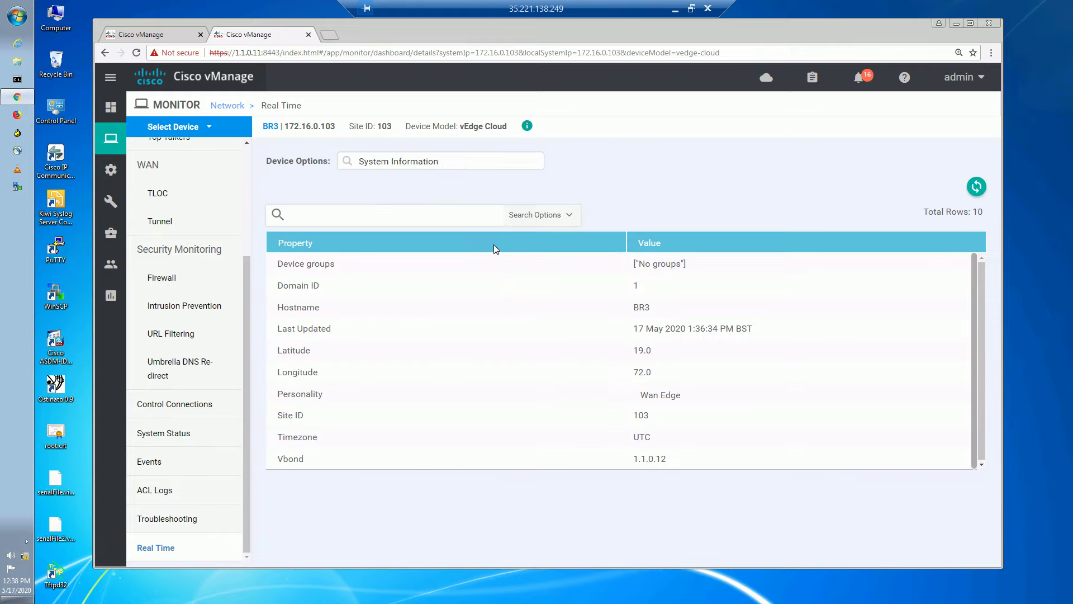
Step: Display the OMP Received Routes for BR3 without applying a filter
click(433, 161)
text(omp re)
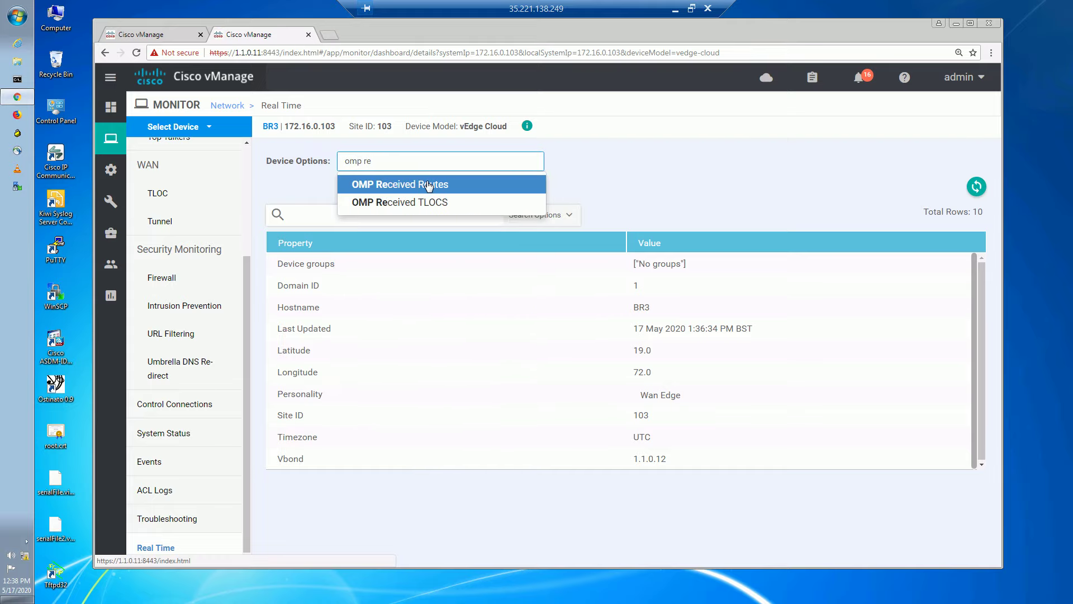
click(427, 184)
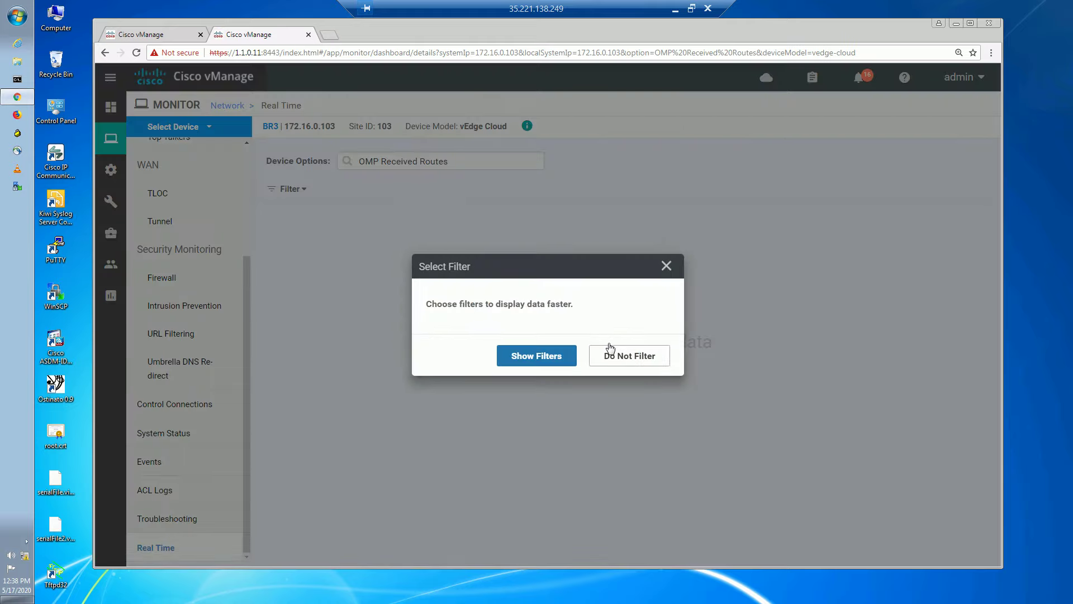
click(618, 363)
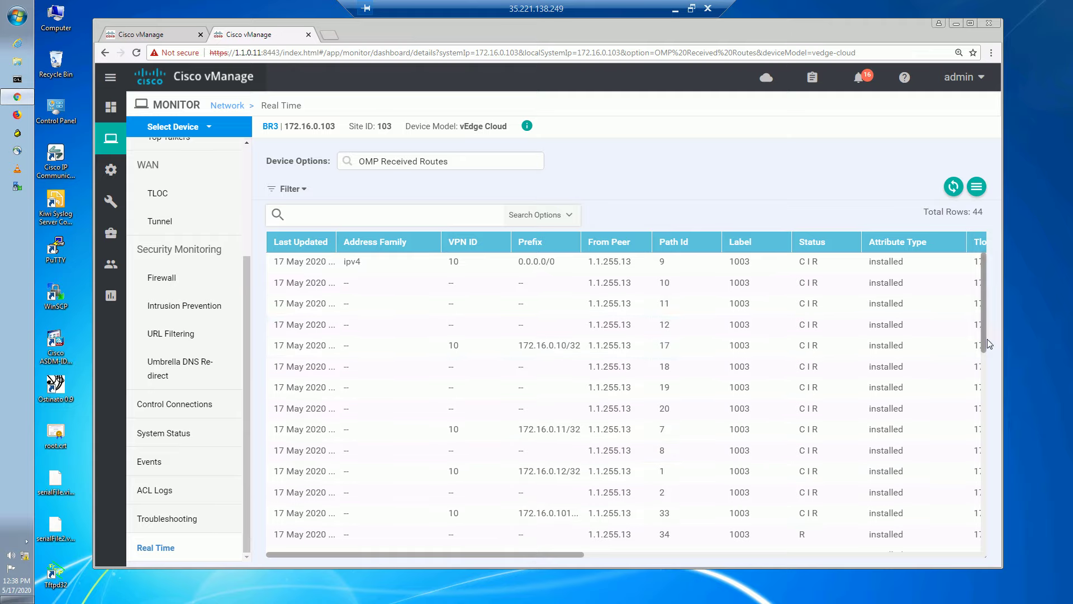
Step: Examine the received VPN 10 routes for prefix 172.17.2.0/25, including their status, TLOC IP and TLOC color columns
scroll(989, 371, down, 1)
drag(990, 370, 1005, 566)
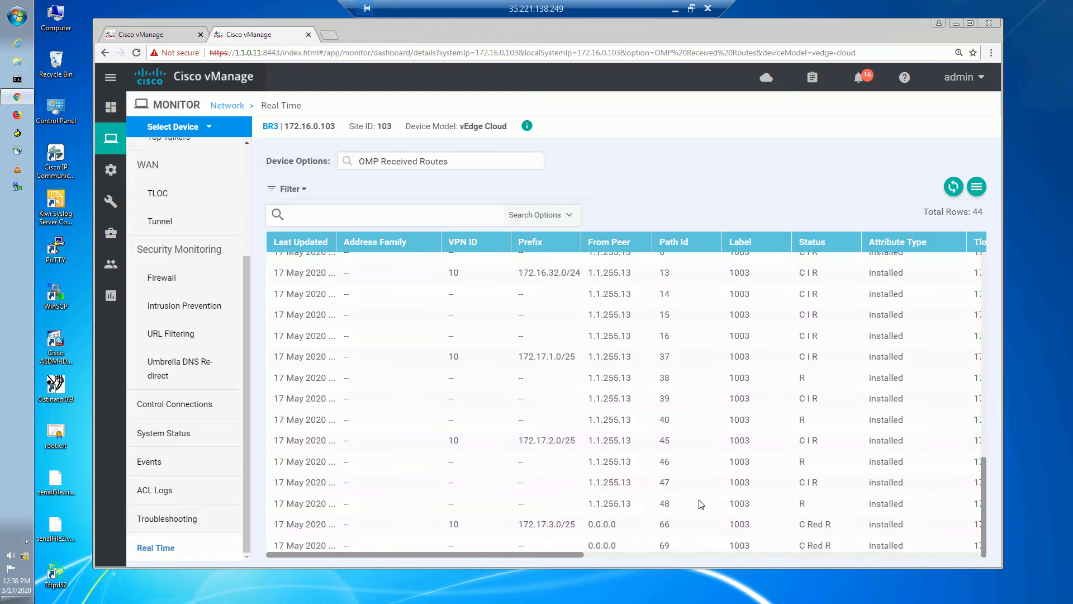
drag(589, 440, 686, 505)
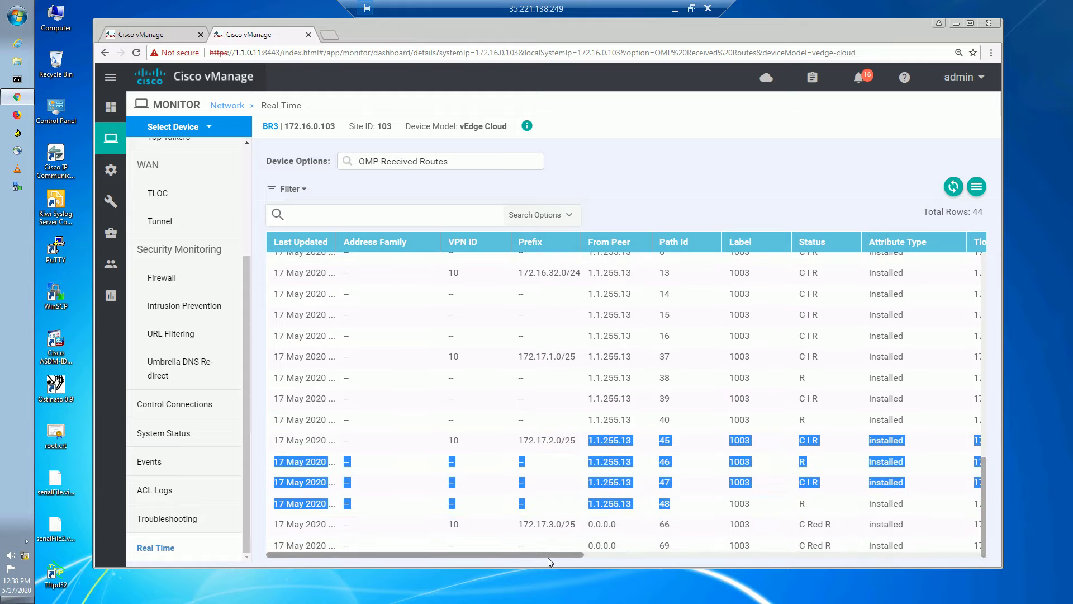
drag(552, 555, 606, 562)
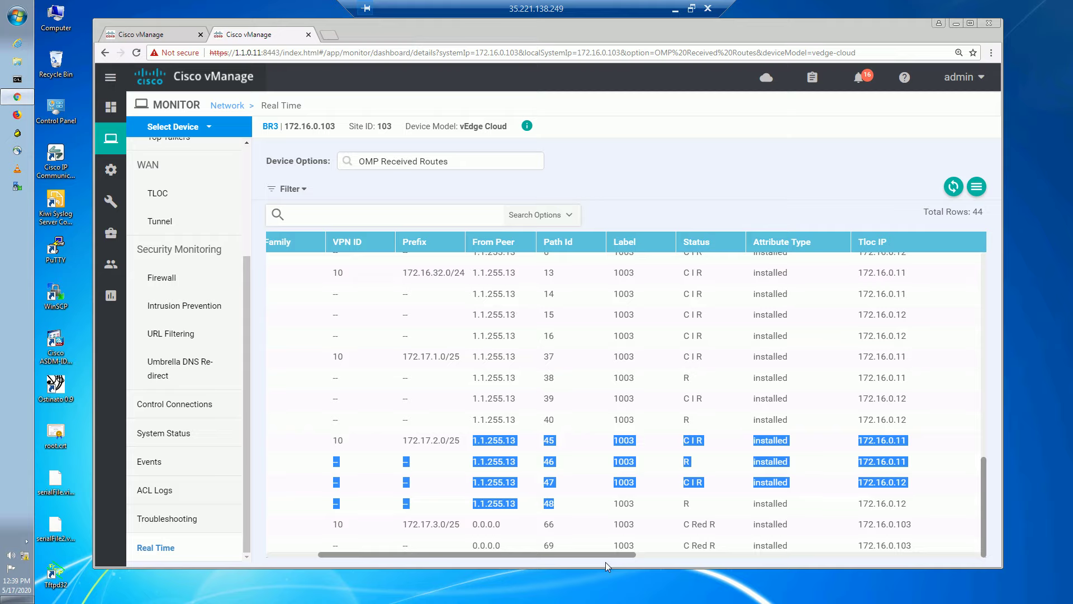
drag(605, 561, 619, 560)
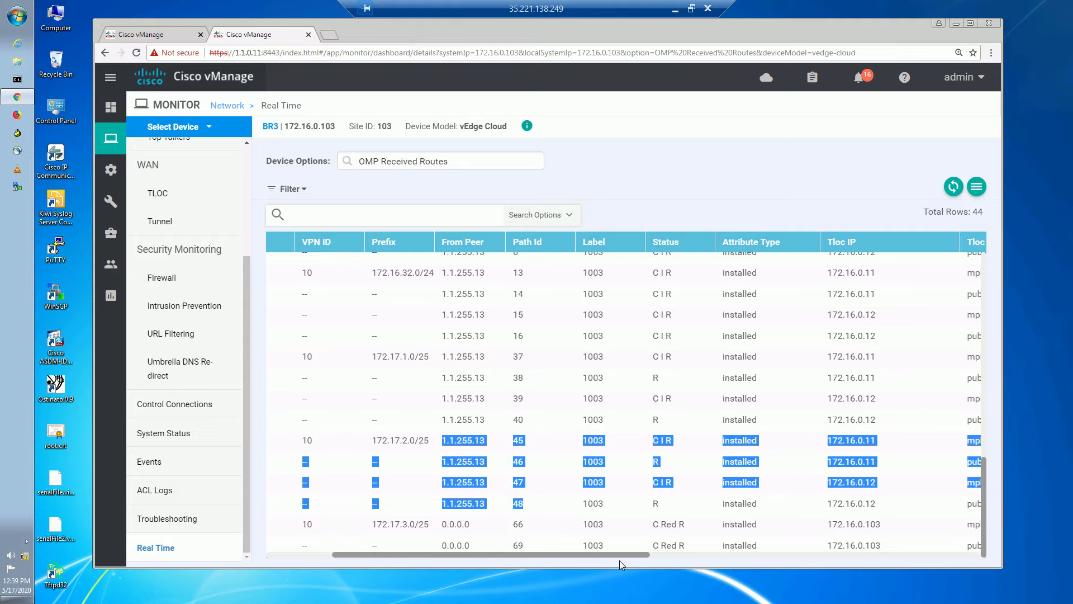
Step: Check the TLOC IP entries of the four received routes for prefix 172.17.2.0/25 in VPN 10
mouse_move(865, 245)
mouse_down()
mouse_move(835, 244)
mouse_move(851, 243)
mouse_up()
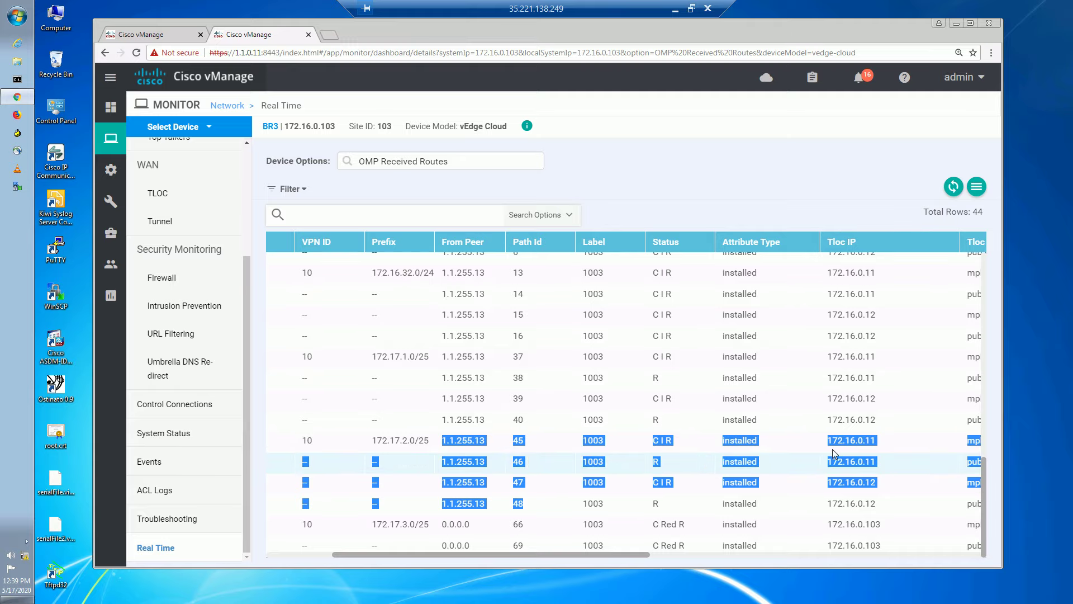
click(851, 470)
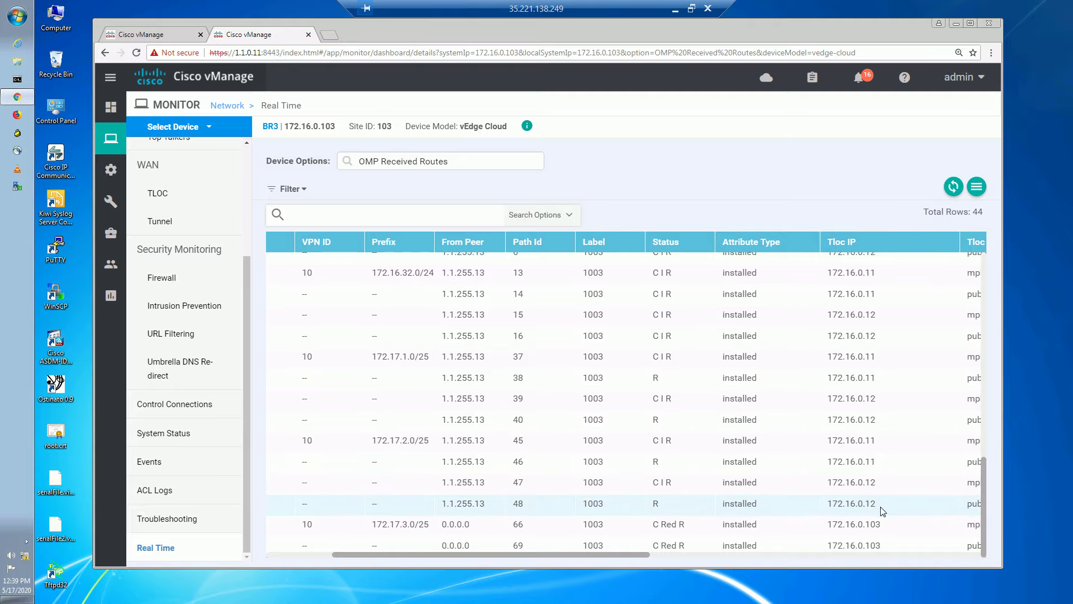
drag(877, 503, 829, 439)
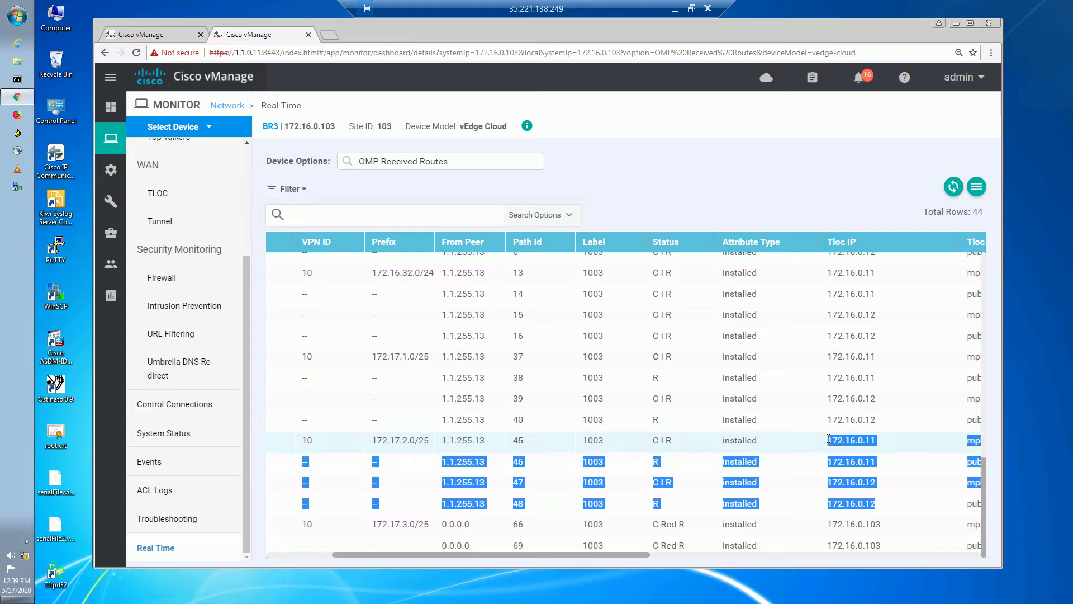
click(887, 503)
drag(844, 452, 829, 440)
click(804, 157)
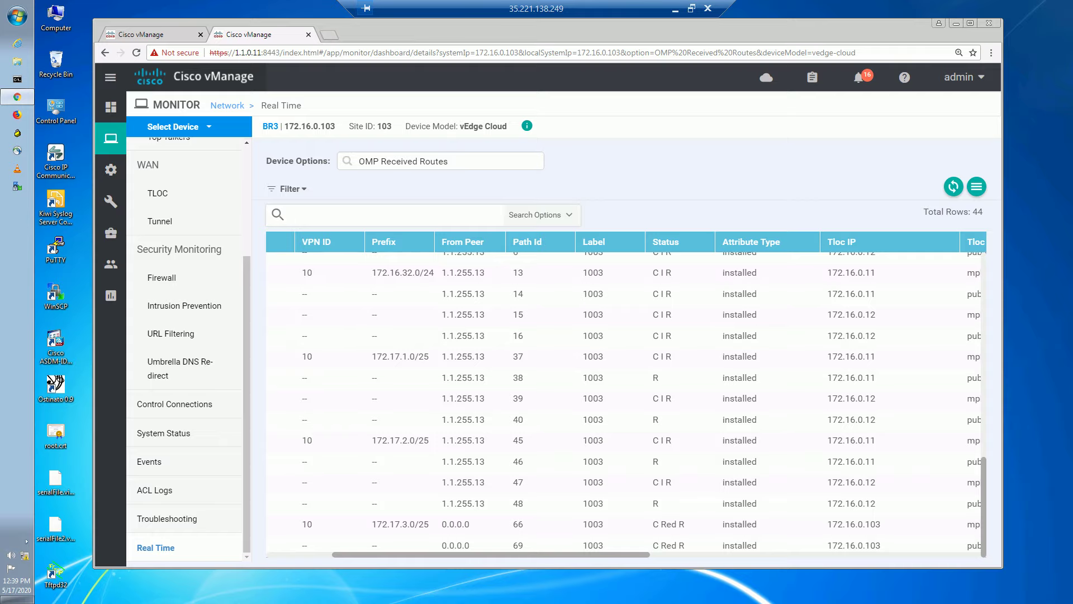
Step: Switch BR3's real-time device option to OMP Received TLOCS
click(436, 162)
text(o)
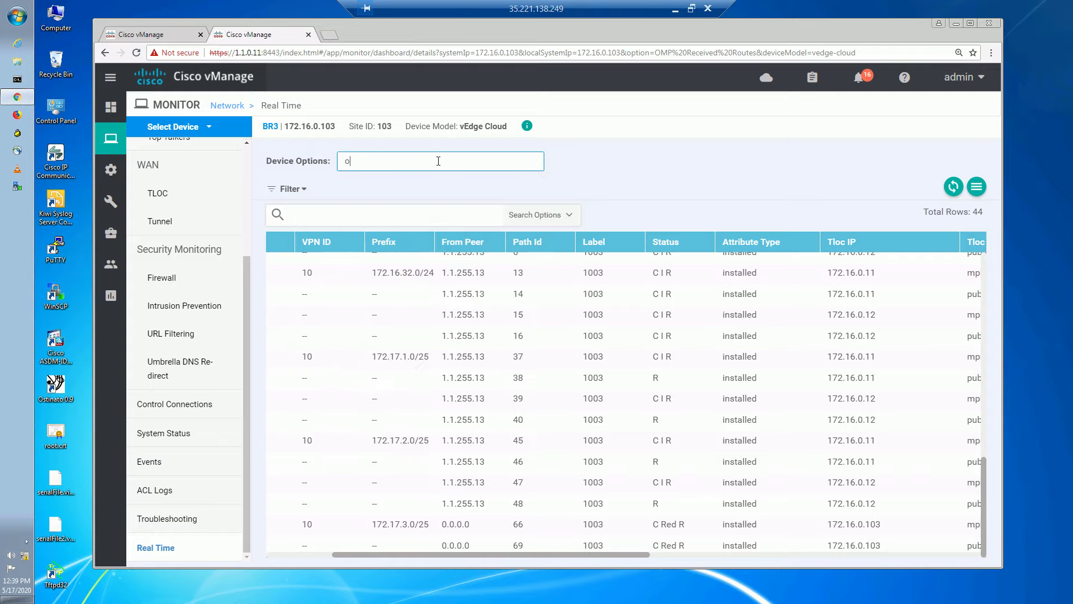
text(mp rece)
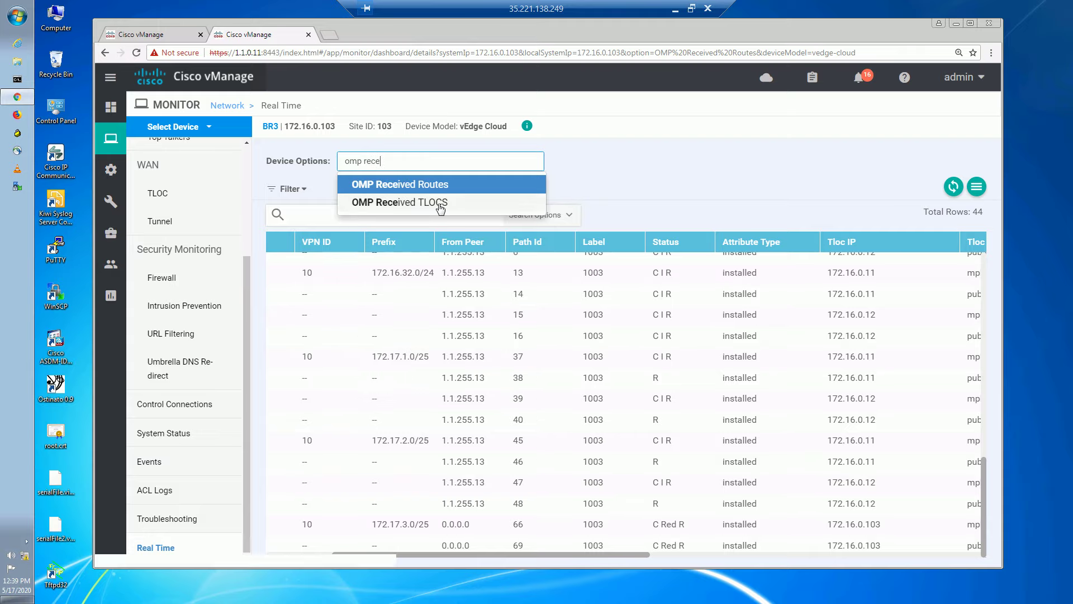
click(400, 202)
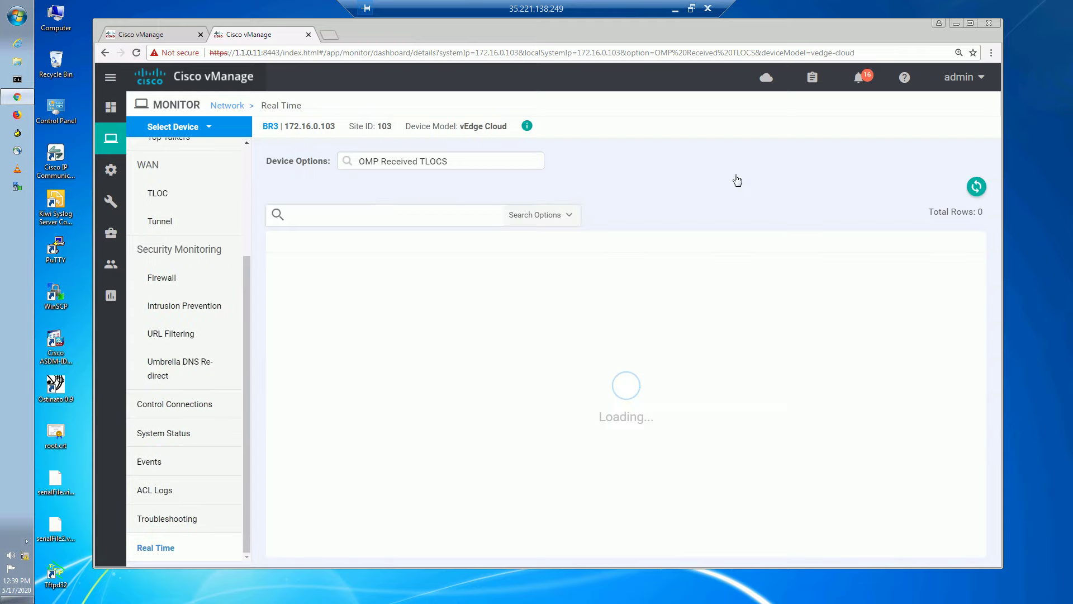
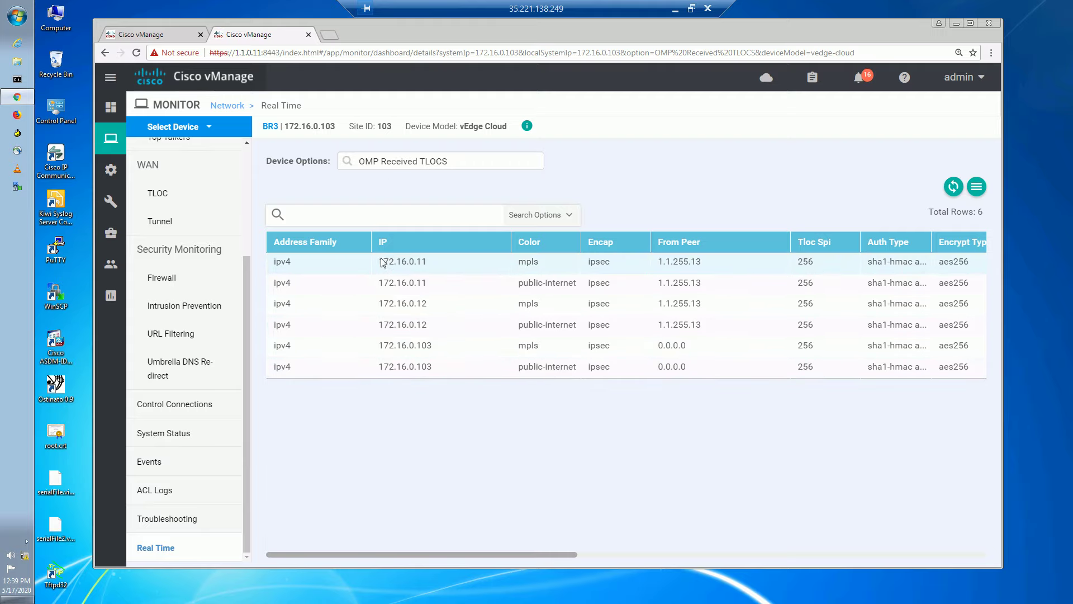
Step: Examine the IP column of BR3's received TLOCs, comparing the hub entries with BR3's own entries
drag(417, 267, 429, 333)
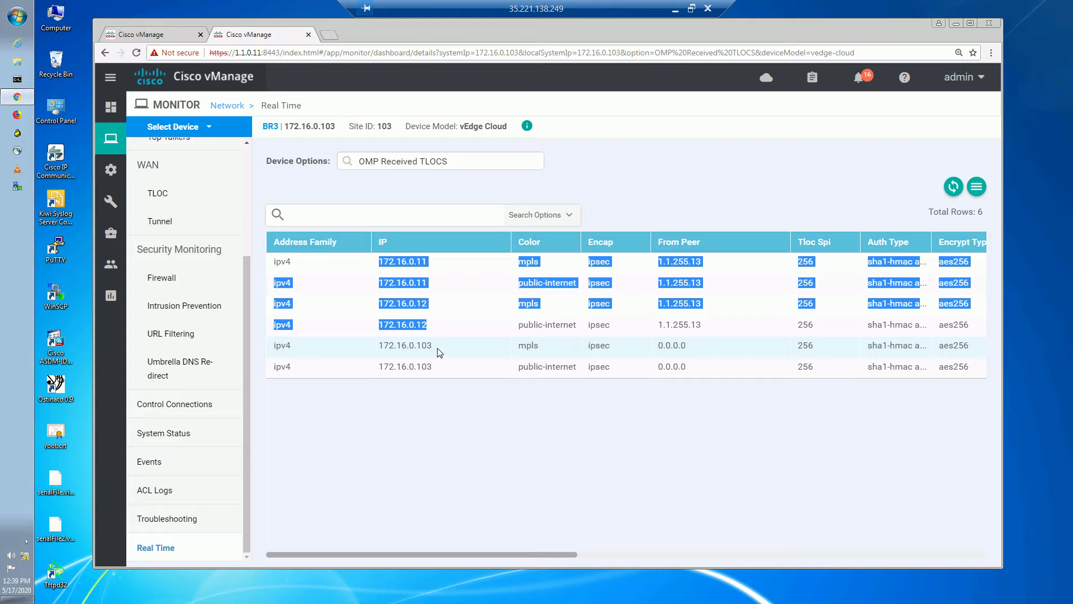
click(439, 351)
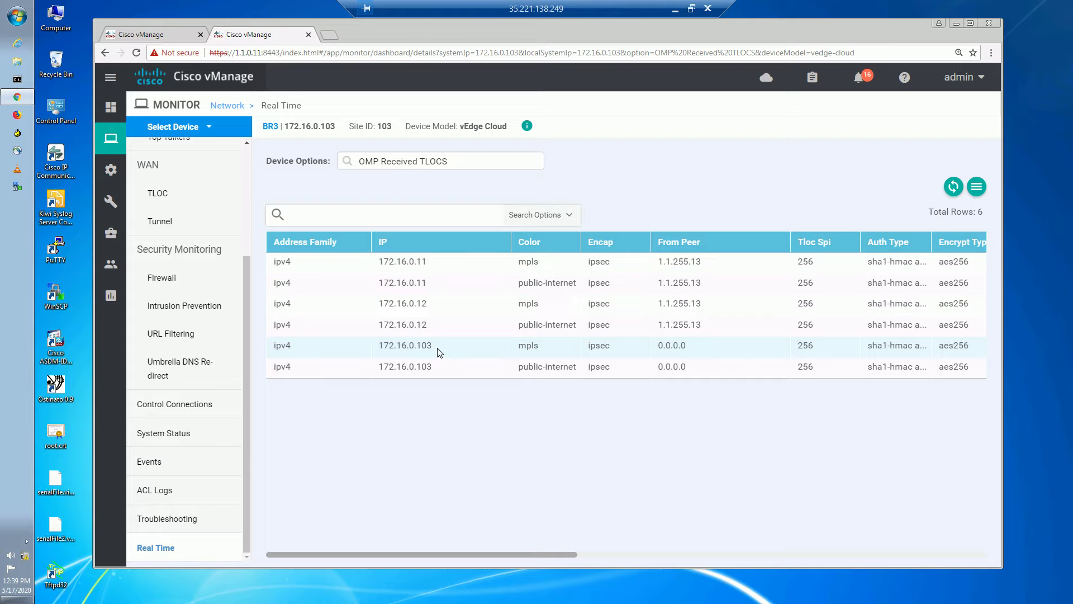
drag(380, 261, 435, 362)
click(440, 364)
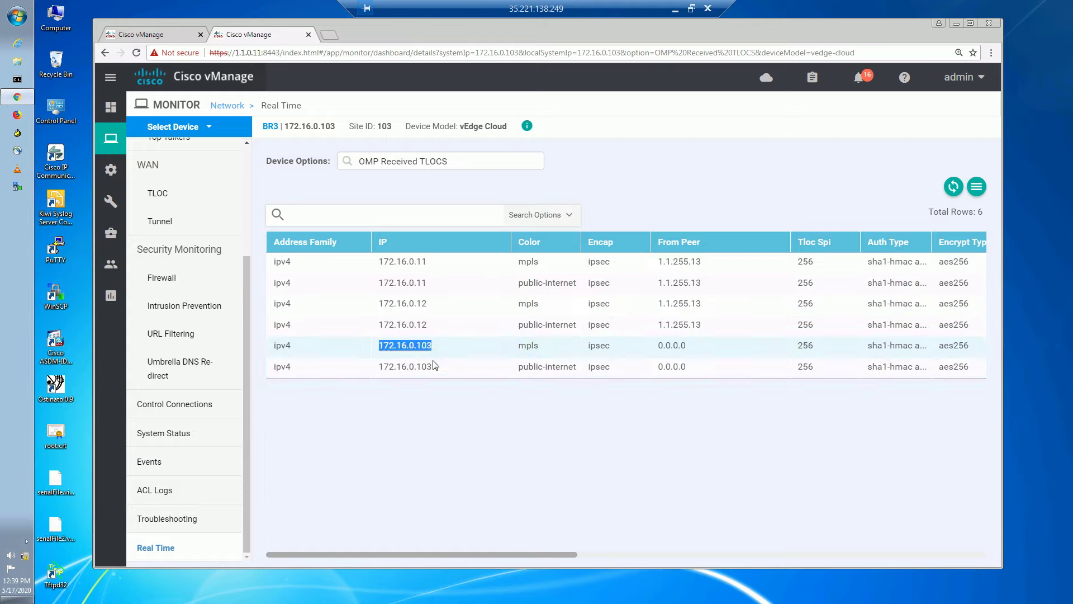
Step: Examine BR3's OMP received TLOCs, comparing the IP and From Peer entries for 172.16.0.103, 172.16.0.11 and 172.16.0.12
double_click(387, 367)
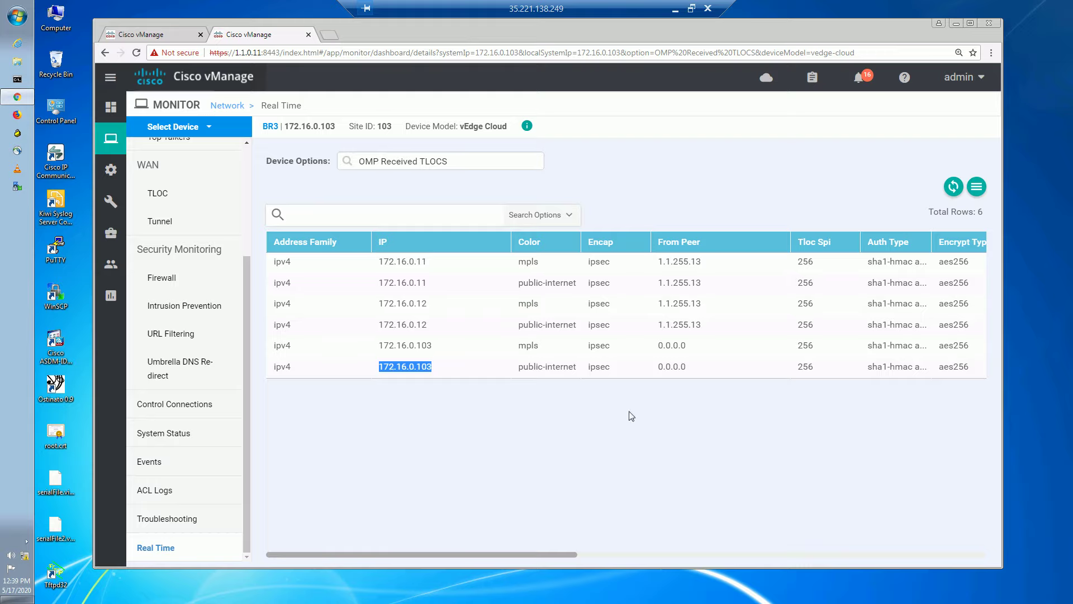
double_click(671, 346)
shift+click(707, 367)
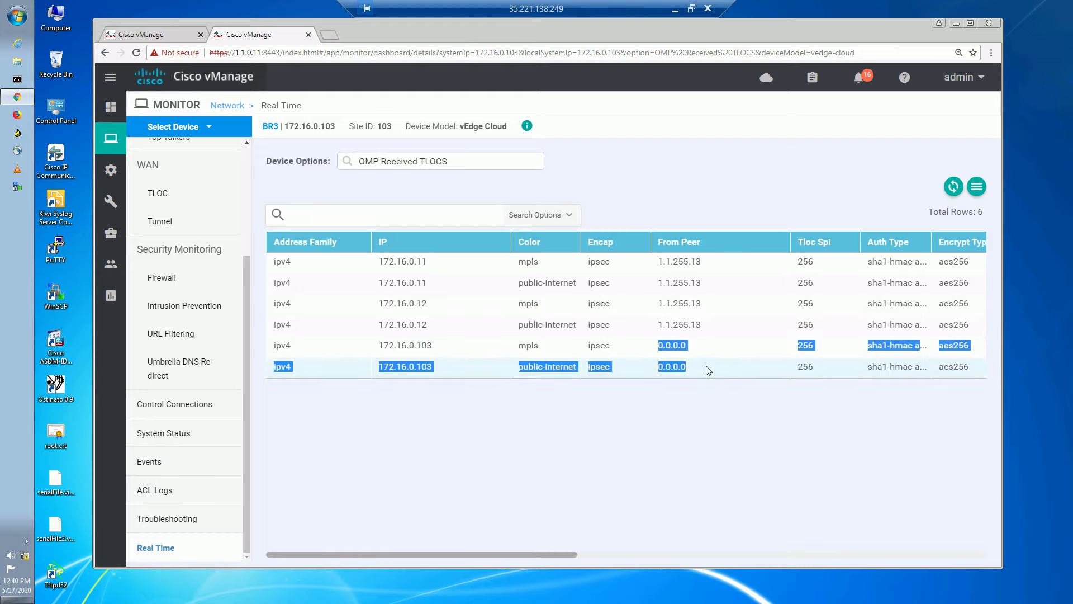
click(383, 260)
drag(442, 298, 429, 329)
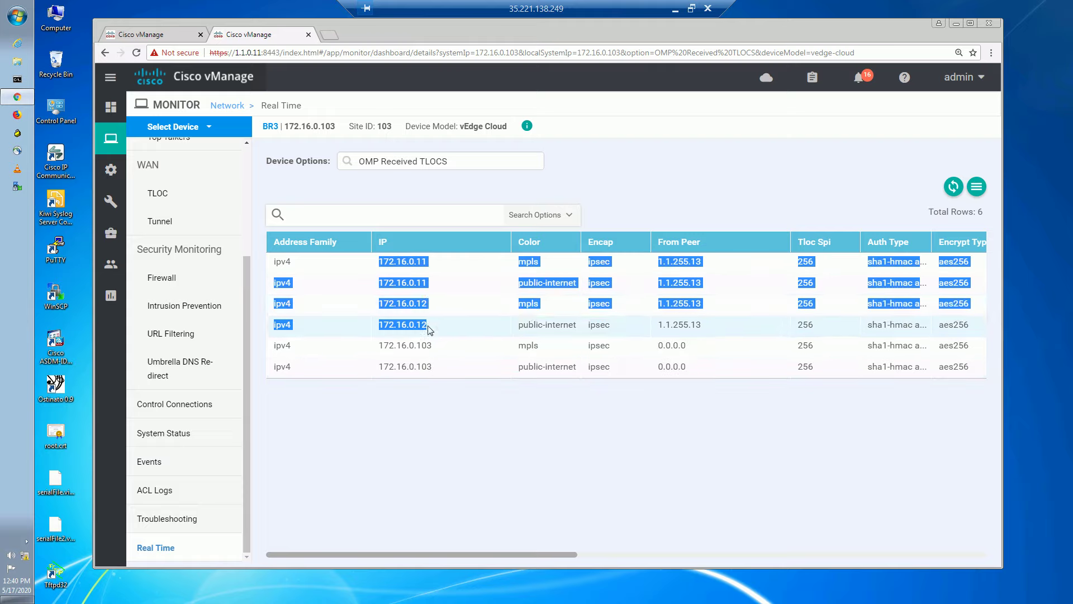
click(534, 407)
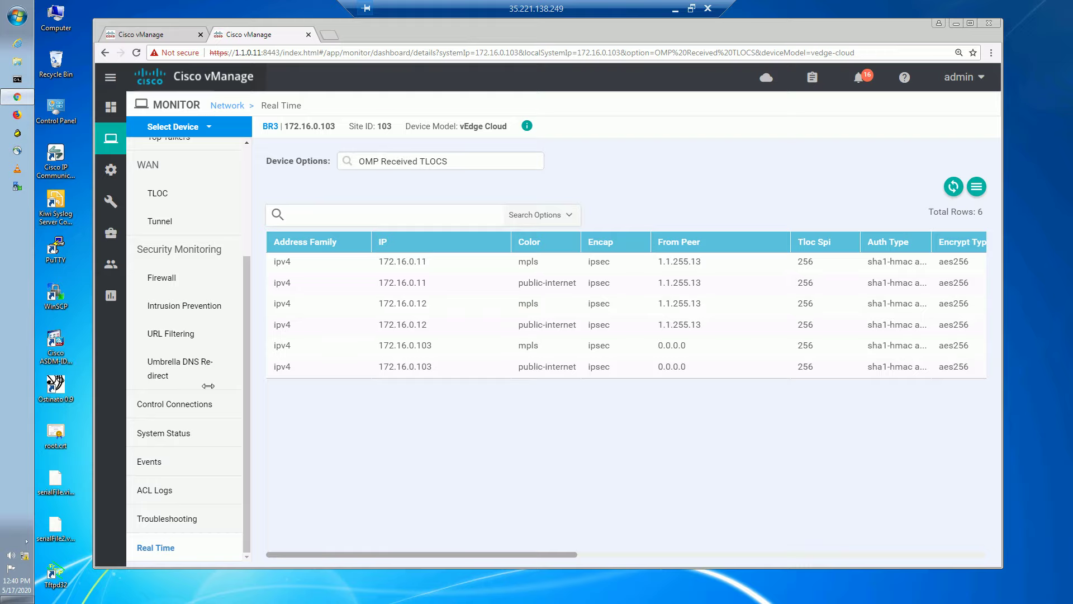
Step: Open the WAN tunnel view for BR3 and examine its public-internet tunnels to R1 and R2
drag(246, 381, 256, 348)
click(170, 276)
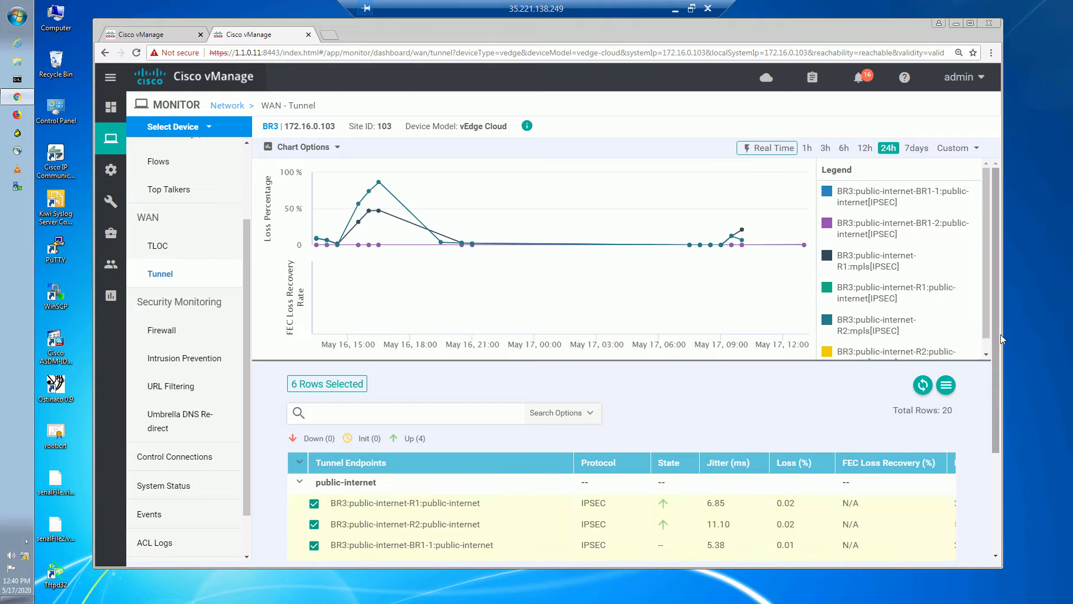
drag(1001, 336, 1001, 485)
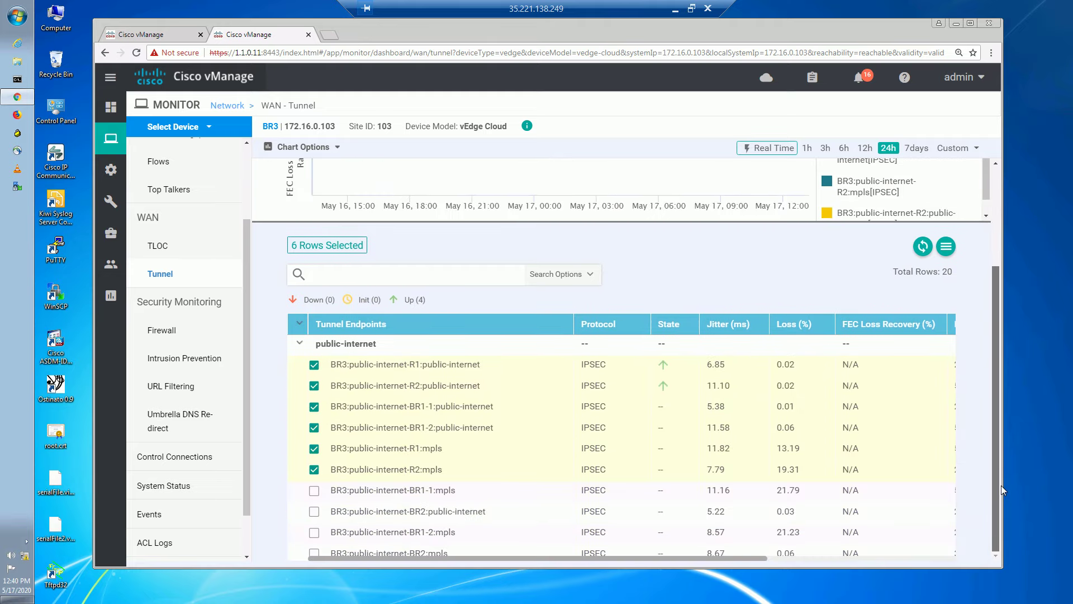
scroll(660, 539, down, 3)
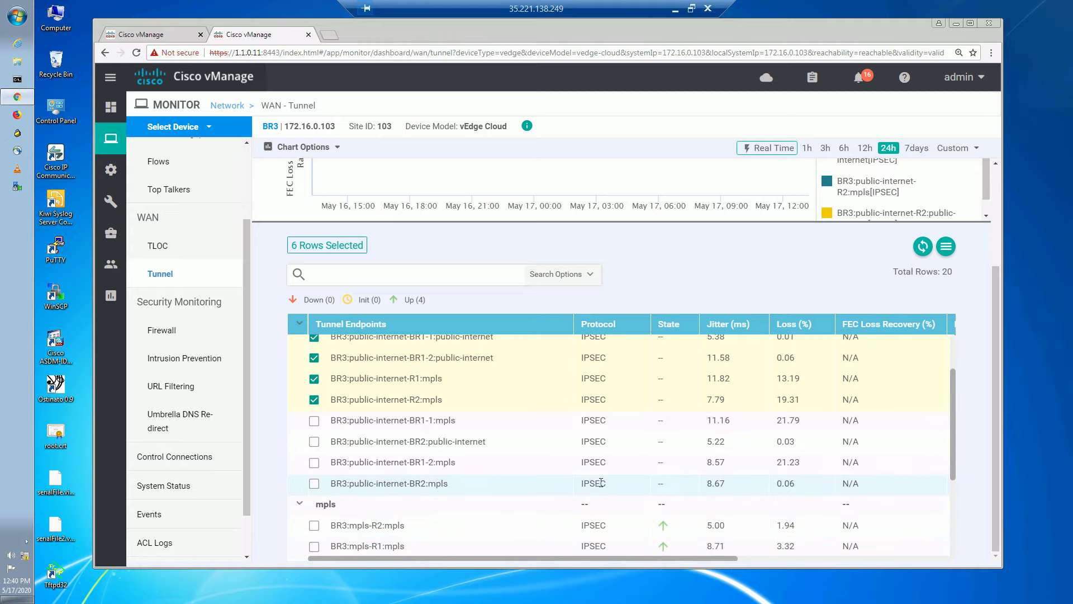
scroll(375, 408, up, 3)
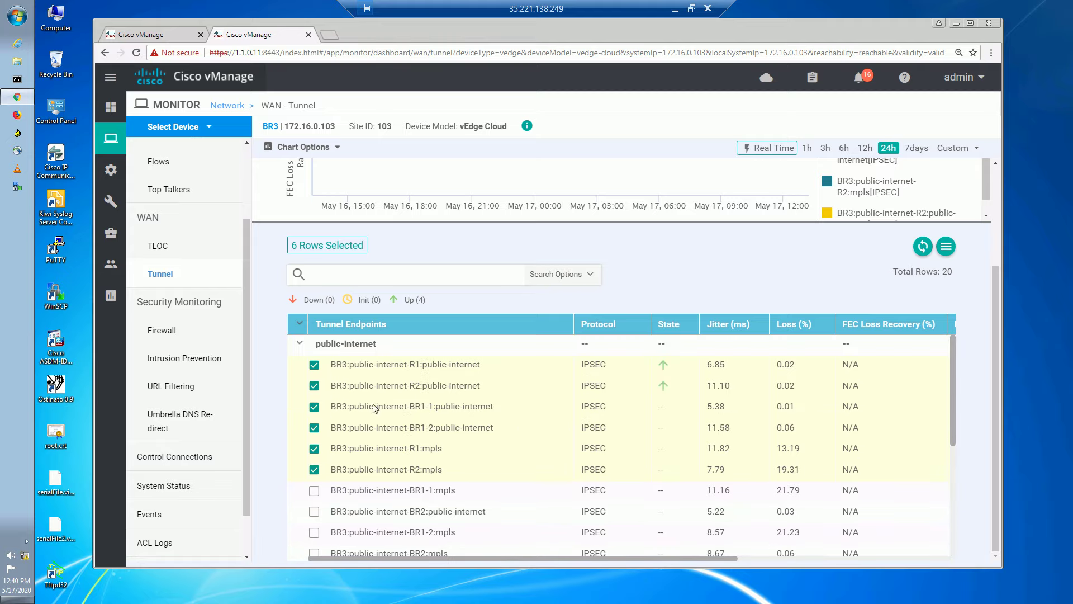
double_click(410, 364)
drag(410, 386, 433, 386)
Step: Review the mpls tunnel endpoints of BR3, including those to R1, R2, BR1-1 and BR1-2
drag(953, 405, 950, 514)
drag(364, 381, 423, 403)
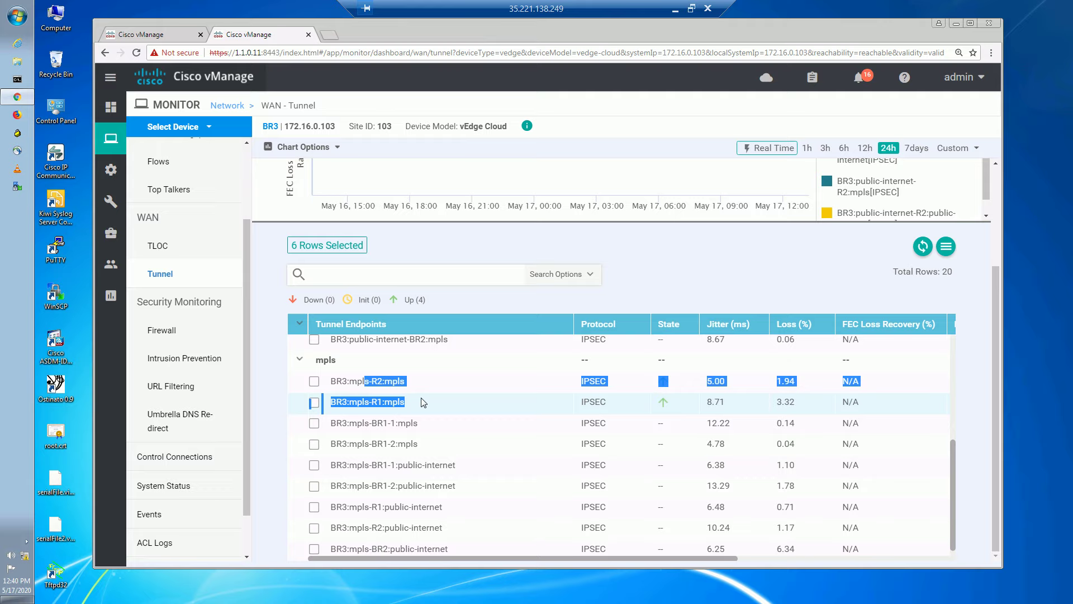
drag(951, 491, 958, 469)
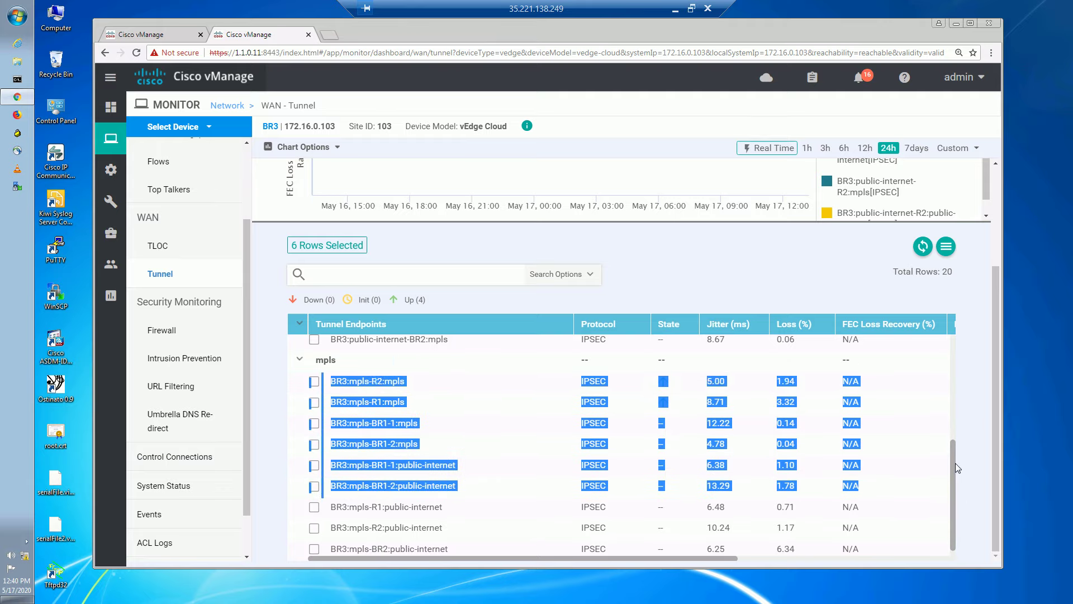
click(975, 392)
drag(955, 451, 966, 345)
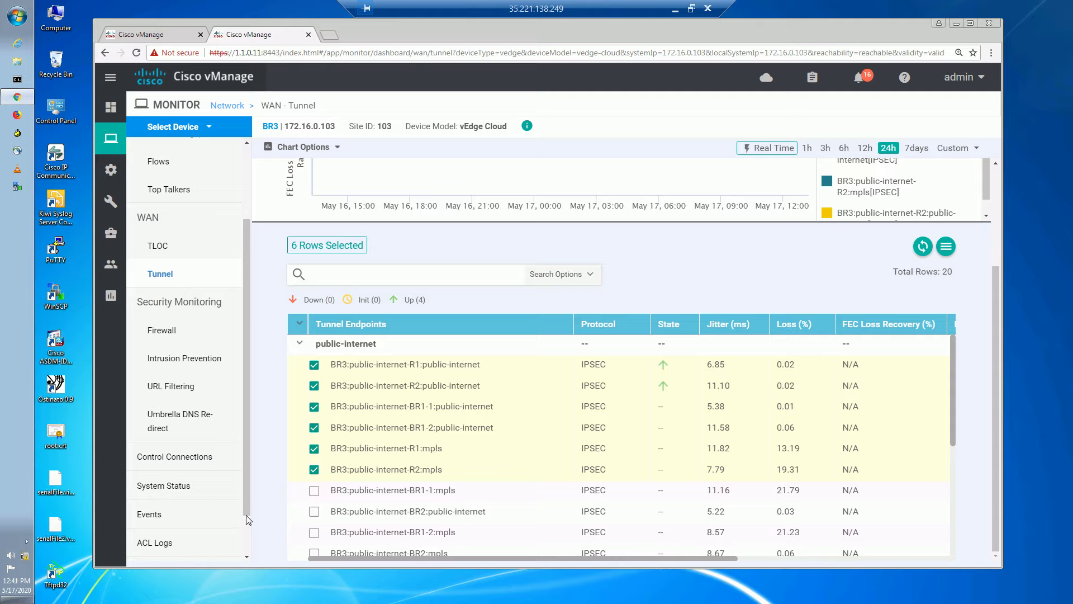
Step: Open the Simulate Flows troubleshooting tool for BR3 and check the settings of the earlier traceroute in the other browser tab
drag(247, 514, 244, 548)
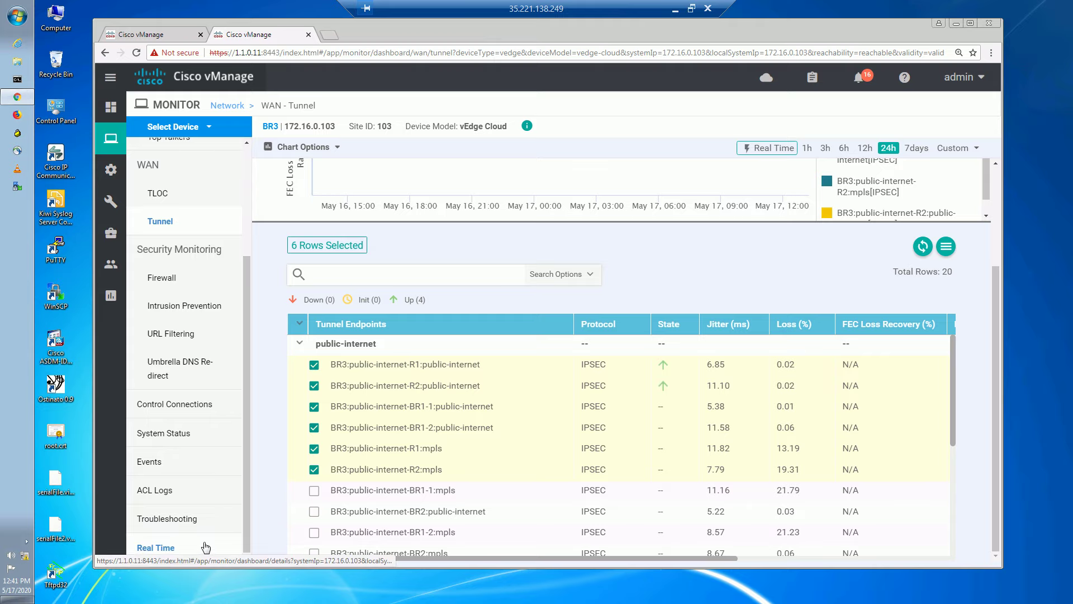
click(158, 512)
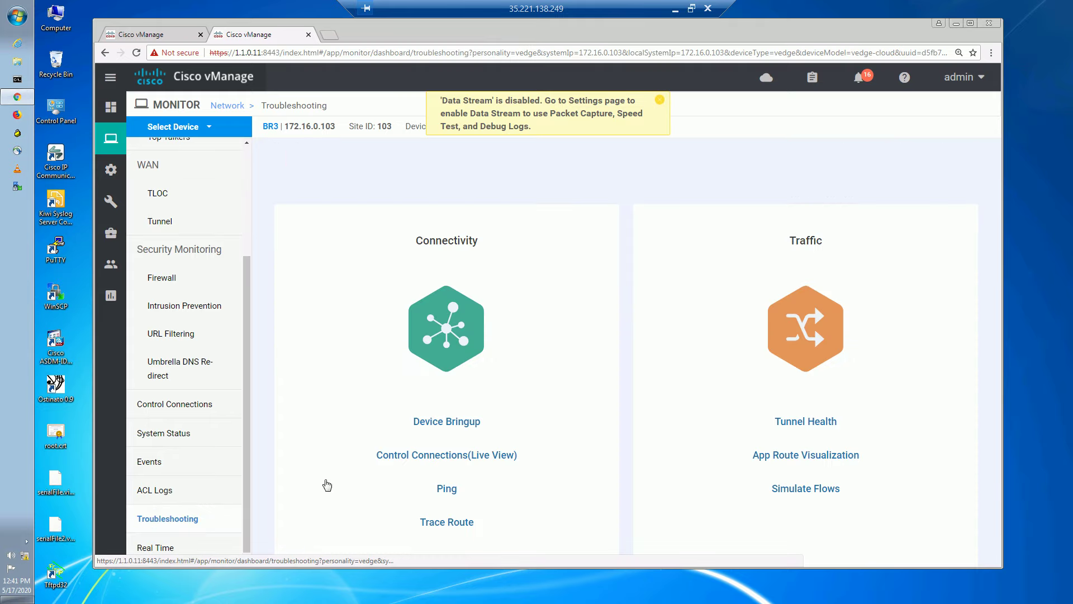
click(768, 492)
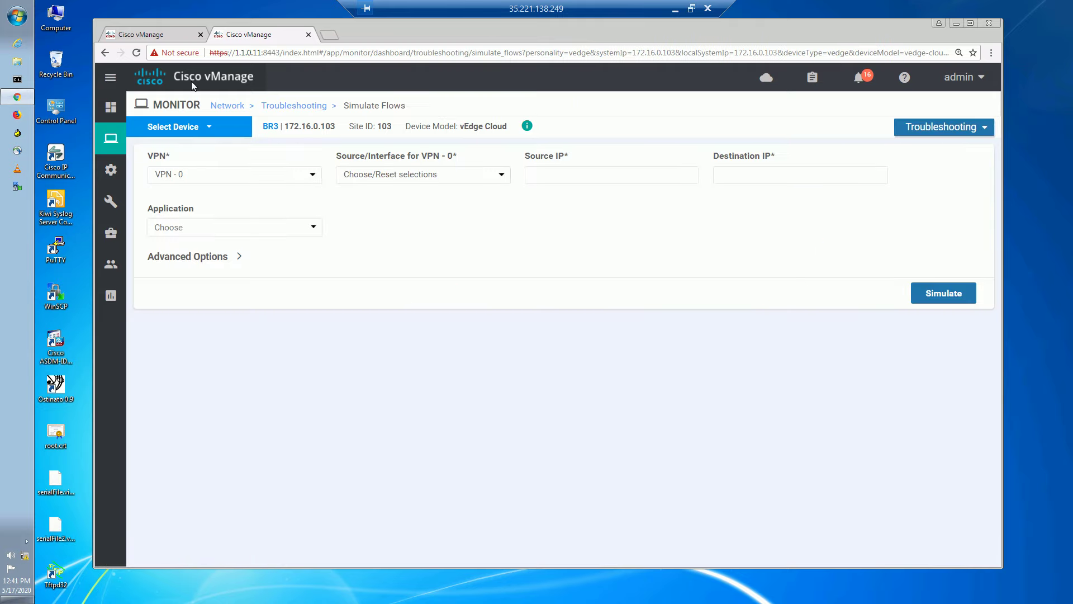
click(167, 34)
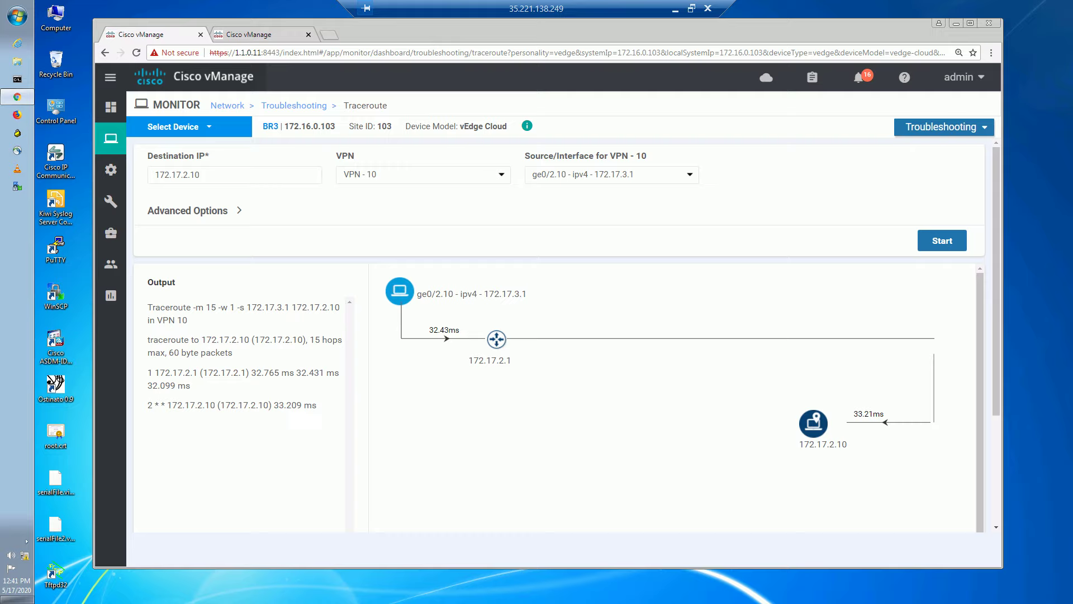
click(278, 31)
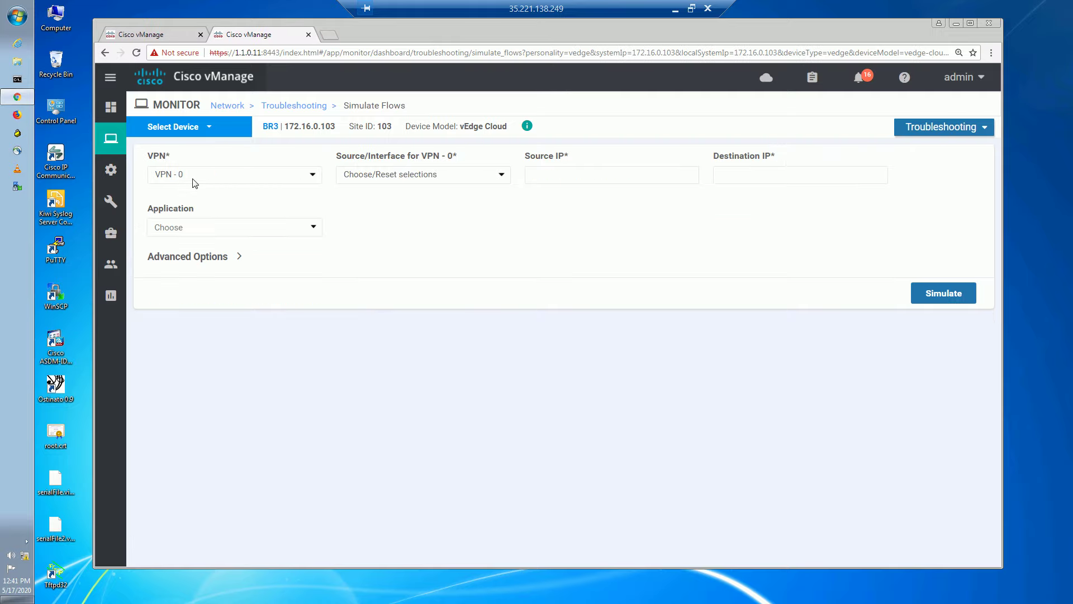
Step: Simulate a flow in VPN 10 from interface ge0/2.10 (172.17.3.1) to destination 172.17.2.10
click(197, 173)
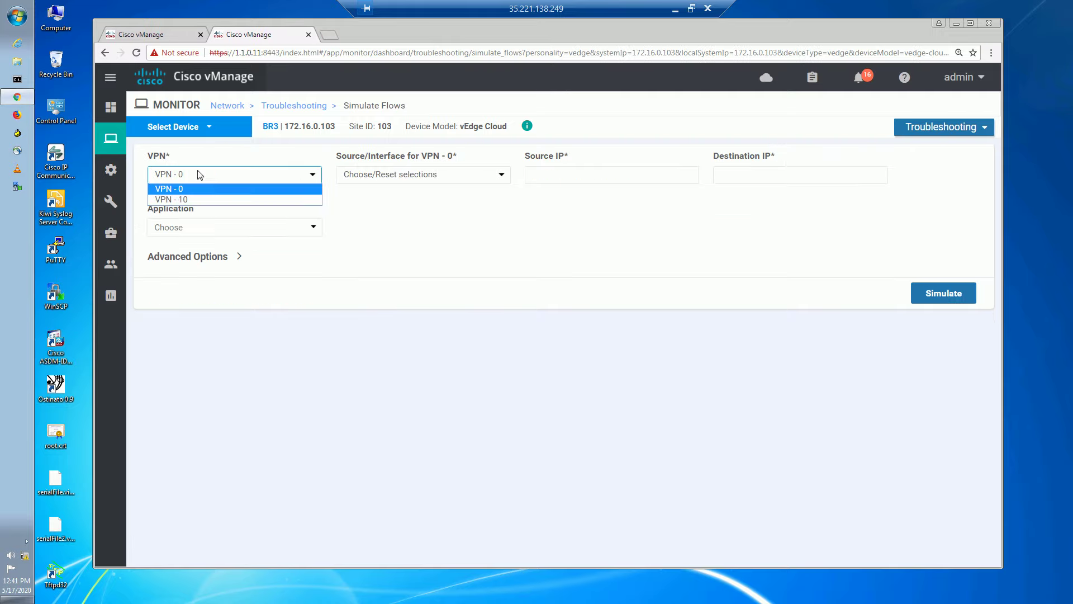
click(197, 199)
click(483, 174)
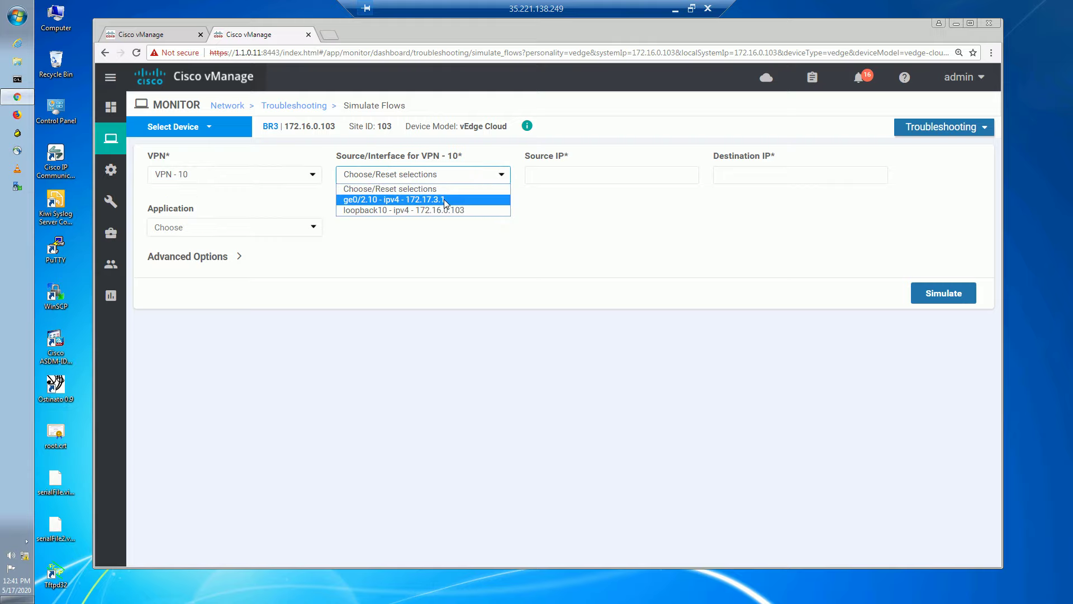
click(444, 199)
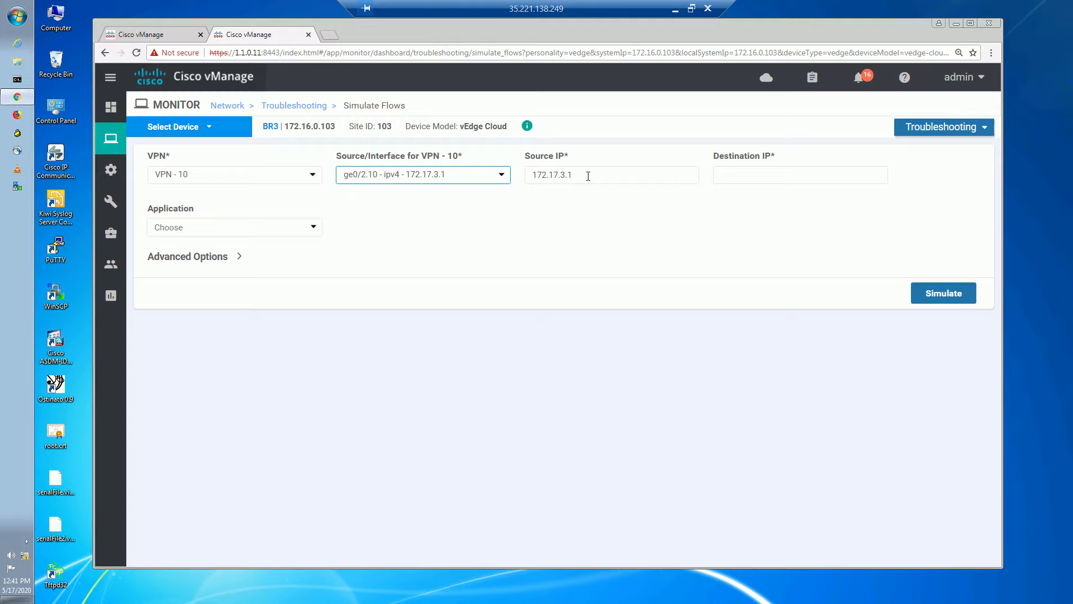
click(747, 178)
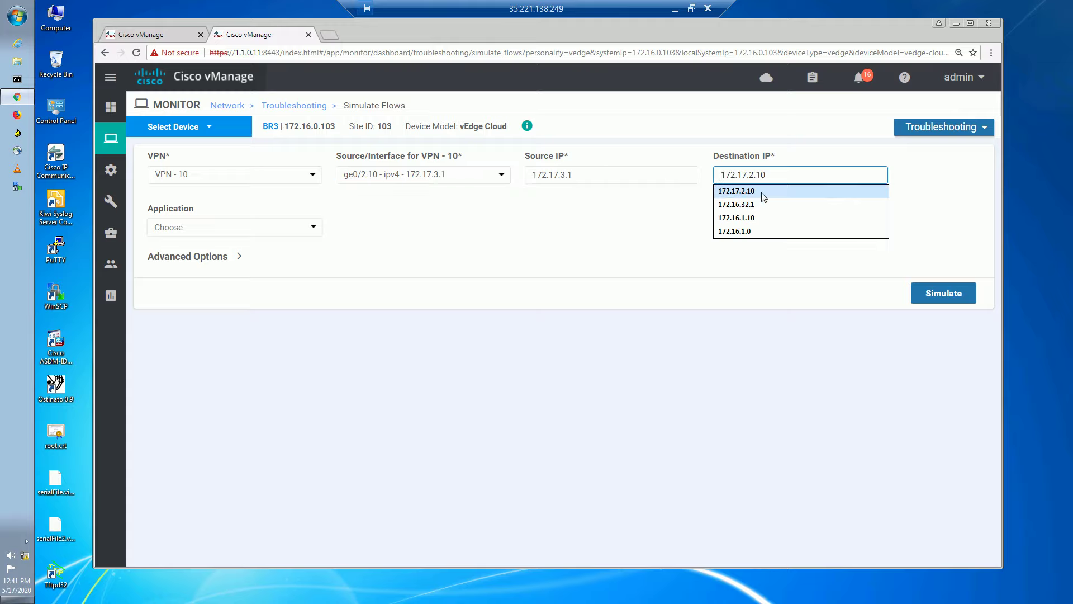
click(759, 192)
click(954, 292)
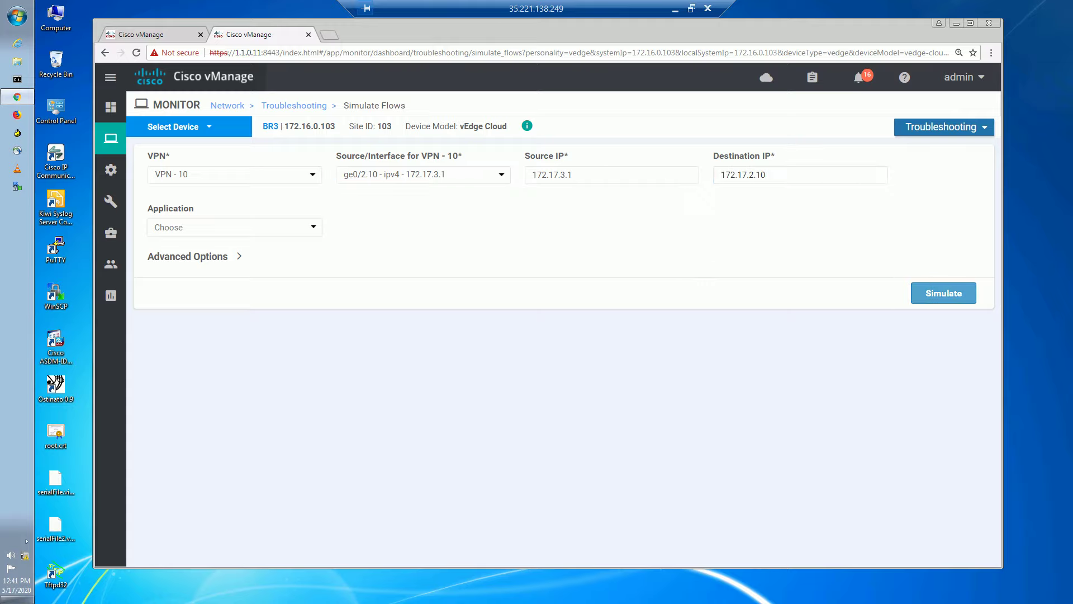
Step: Examine the simulated flow's next hops, checking the remote system IPs and the transport color of each path
scroll(852, 245, down, 3)
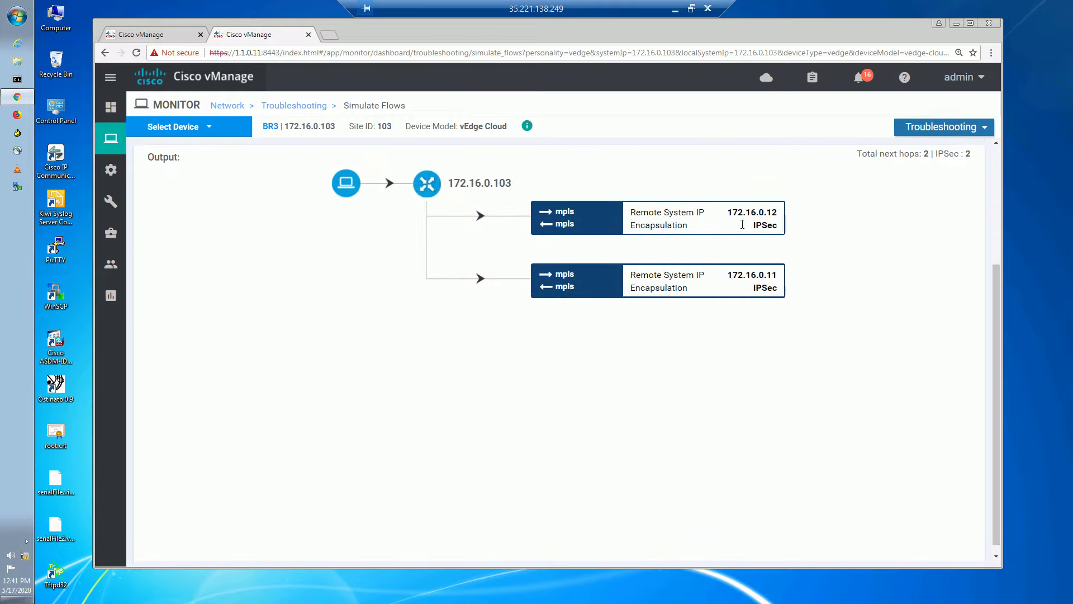
scroll(386, 191, up, 1)
scroll(386, 191, up, 3)
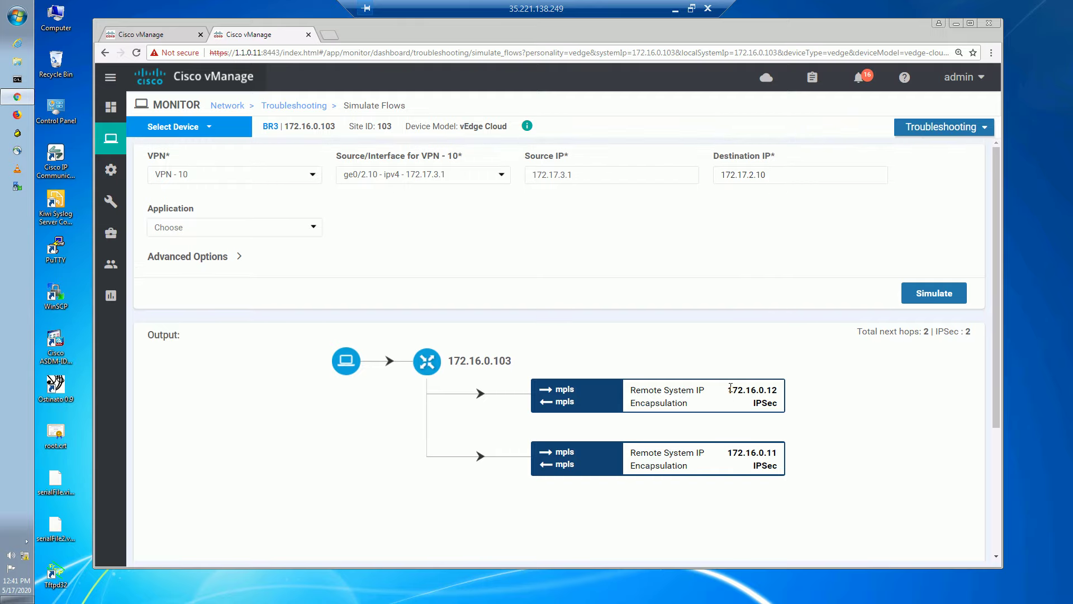
drag(729, 388, 779, 392)
click(765, 451)
double_click(764, 451)
drag(729, 389, 778, 391)
click(755, 466)
drag(722, 456, 781, 461)
drag(584, 407, 560, 392)
click(559, 396)
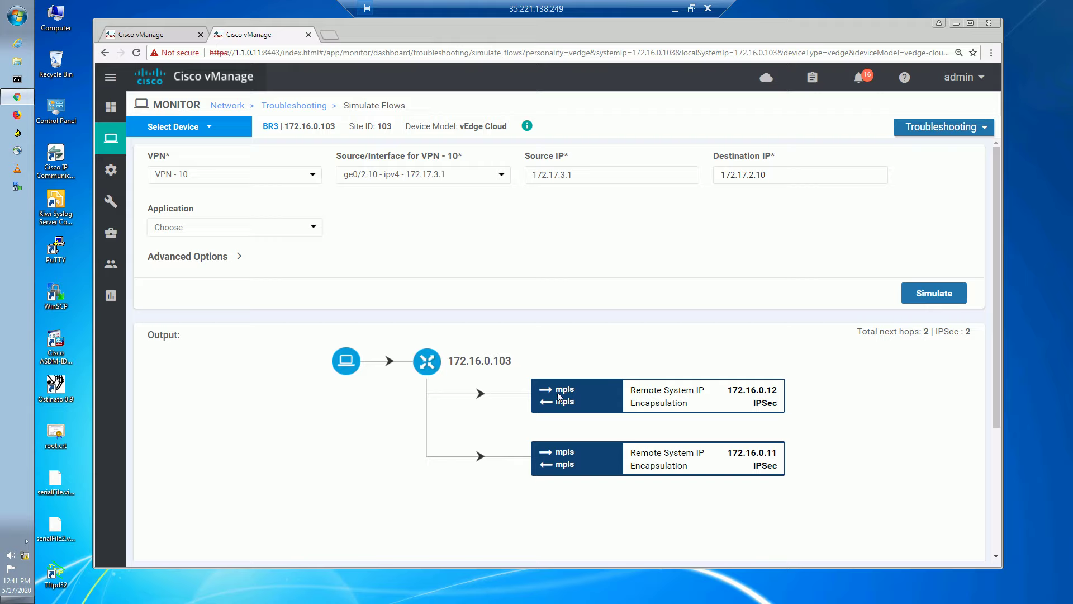
double_click(565, 452)
scroll(602, 400, down, 3)
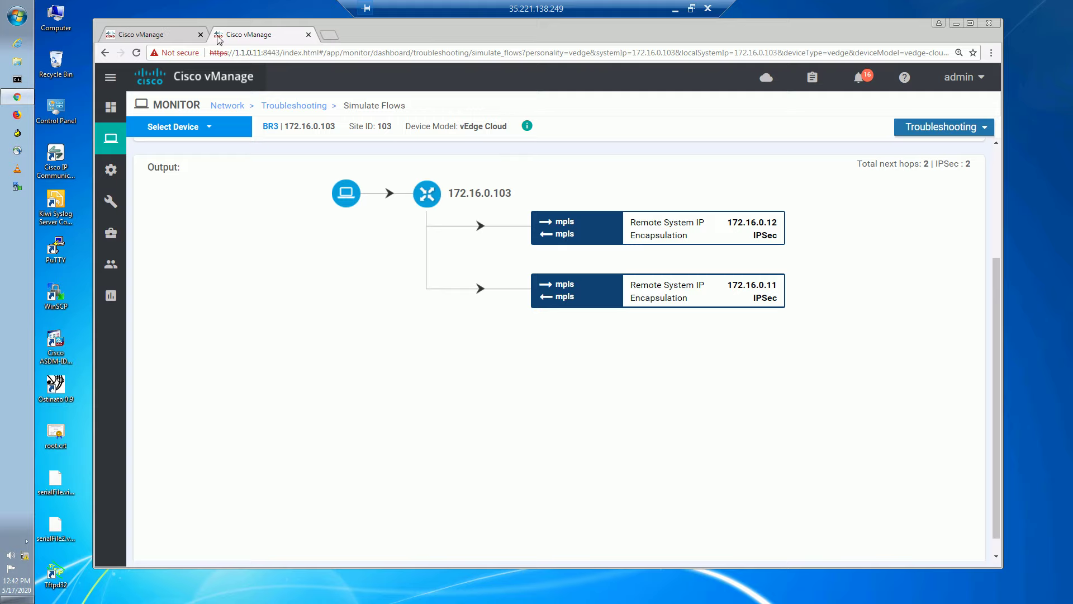
Step: Return to the troubleshooting tools and review the BR3 traceroute path in the other browser tab
click(313, 108)
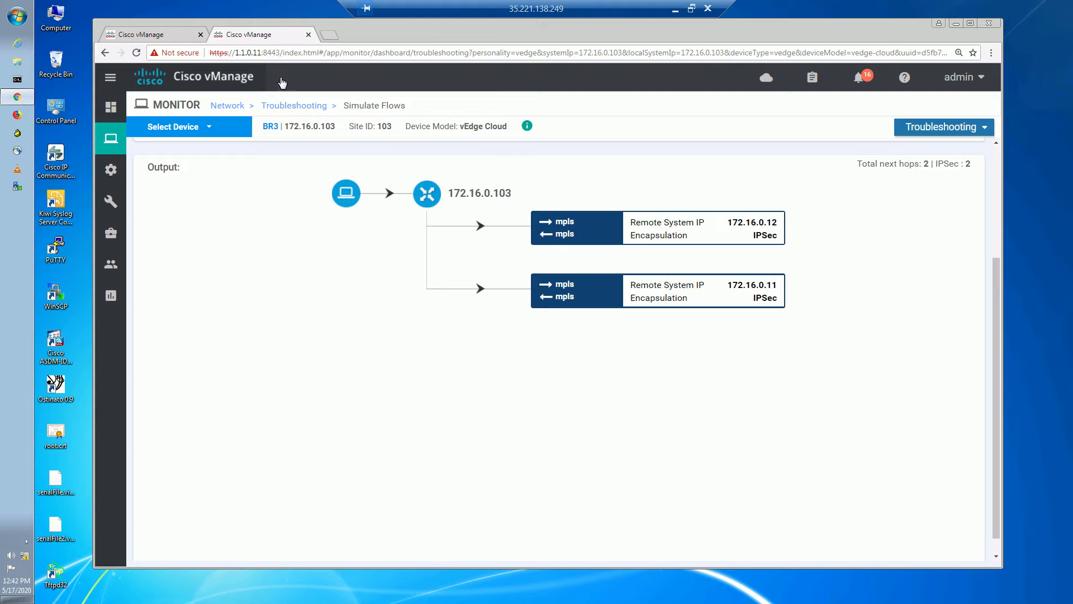
click(180, 39)
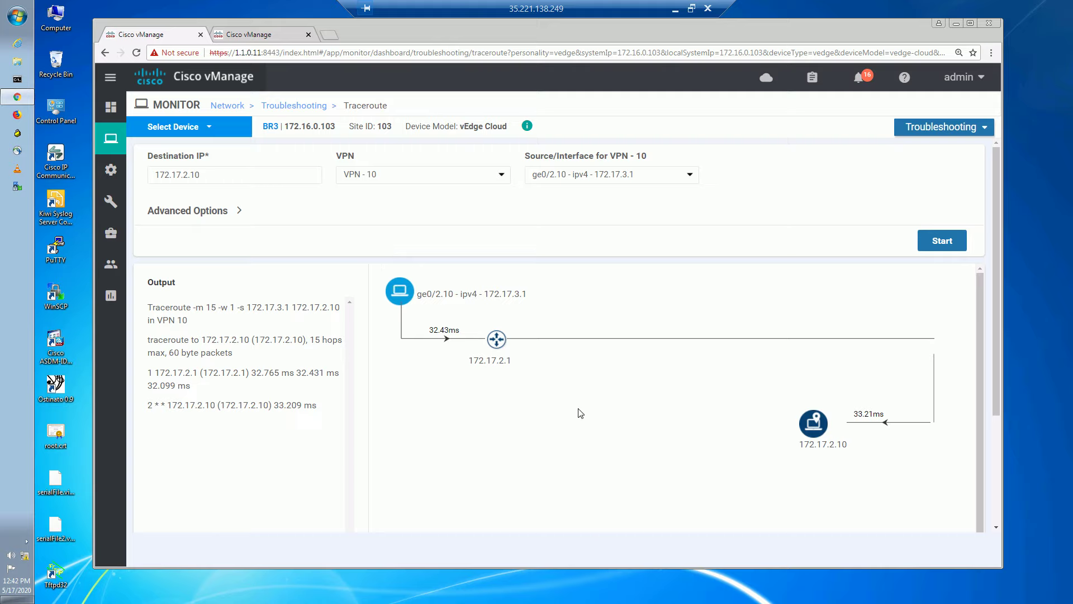
click(283, 37)
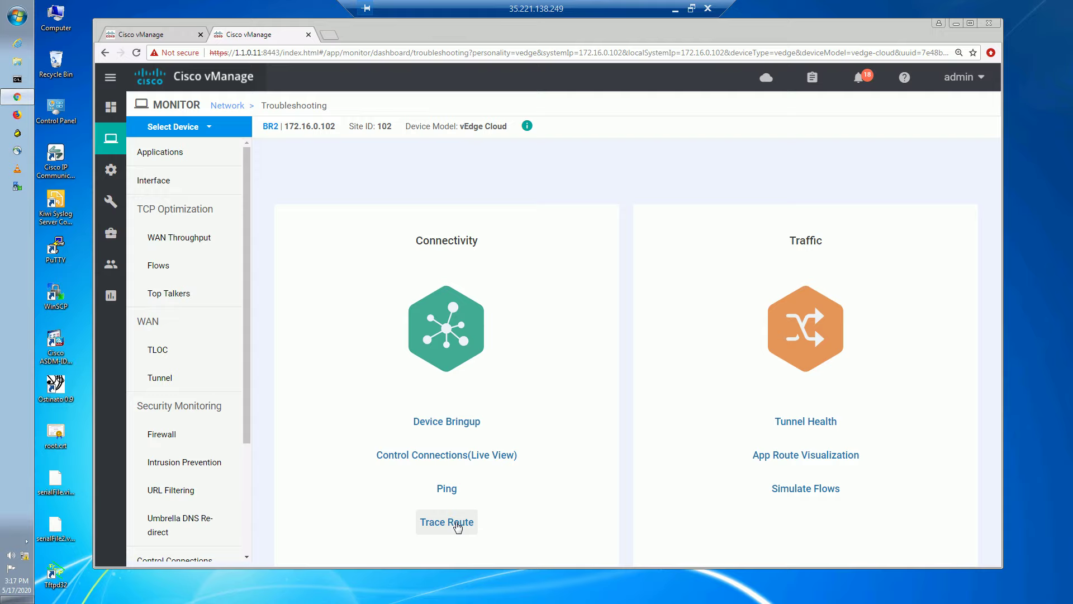
Step: Run a traceroute from BR2 to 172.17.2.10 in VPN 10, sourced from interface ge0/2.10 (172.17.2.1)
click(457, 524)
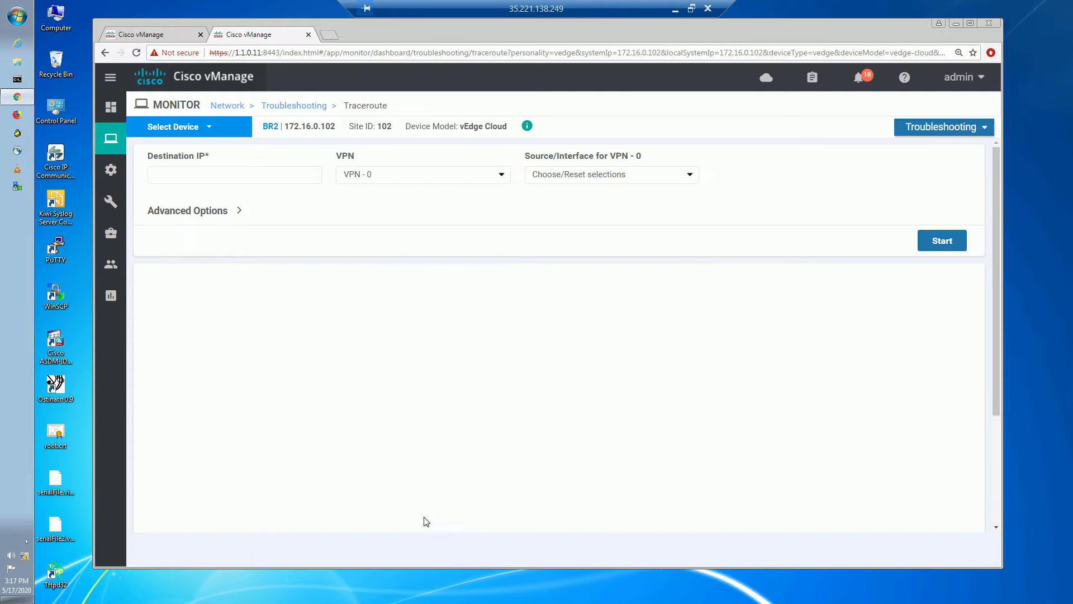
click(260, 180)
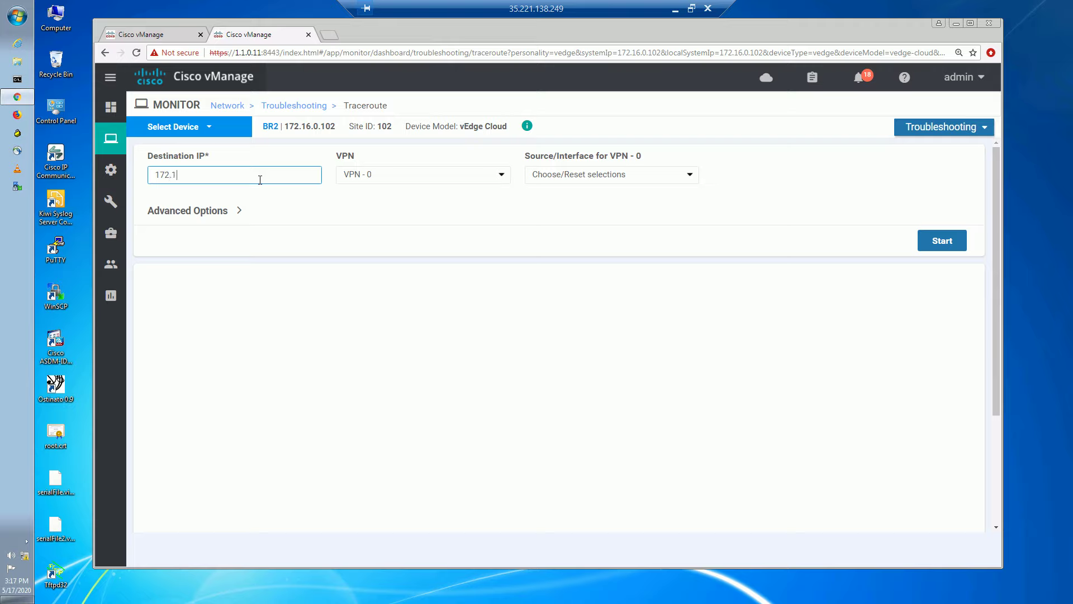
text(172.17.2.10)
click(428, 177)
click(400, 202)
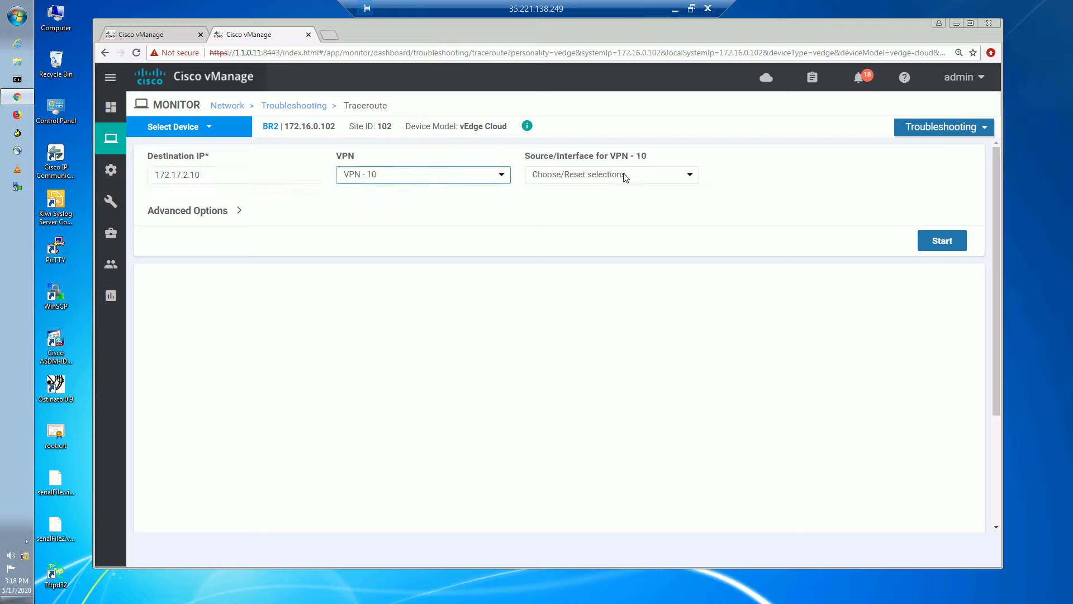
click(625, 177)
click(603, 197)
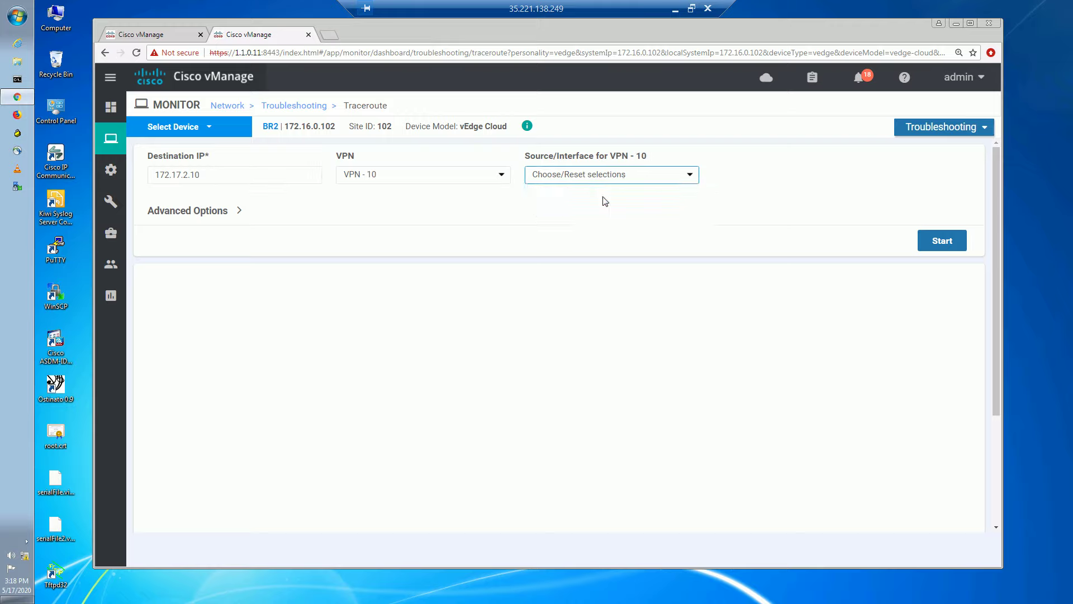
click(944, 238)
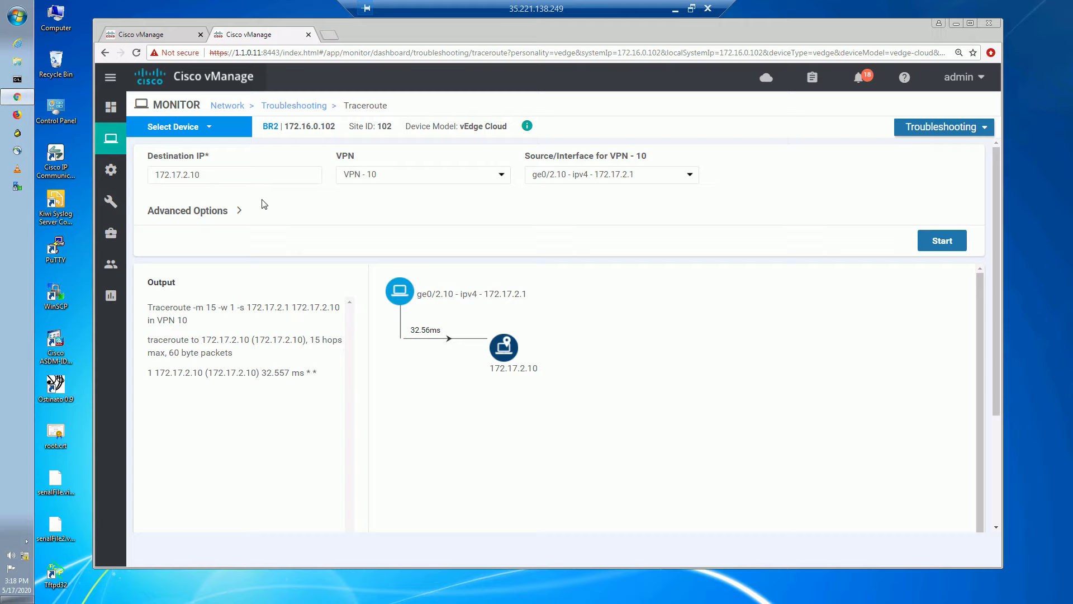
Step: Run a traceroute from BR3 to 172.17.2.10 in VPN 10, sourced from interface ge0/2.10 (172.17.3.1)
click(213, 132)
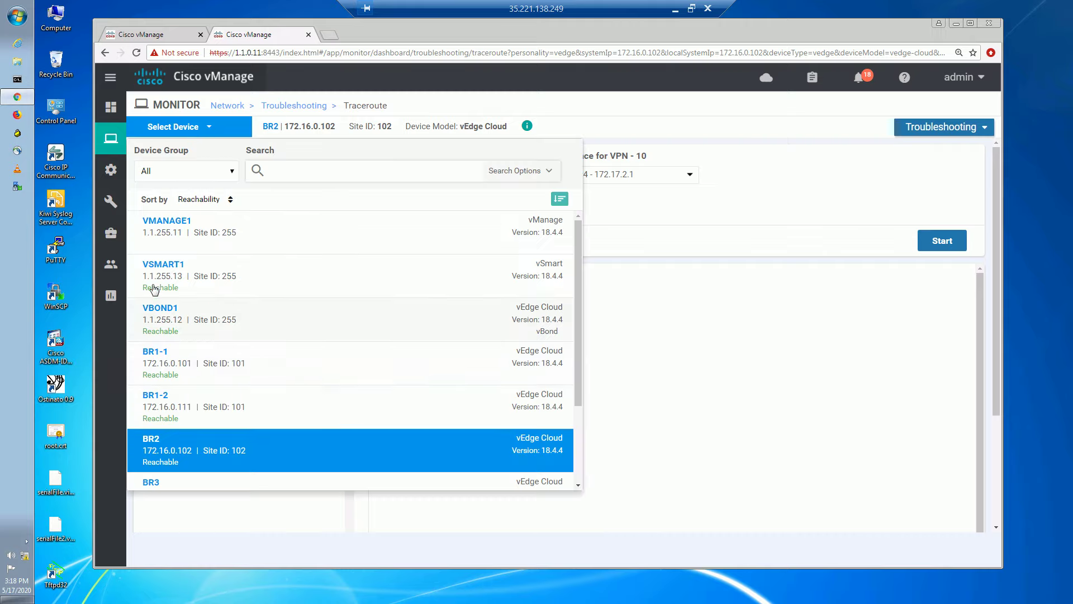
click(158, 482)
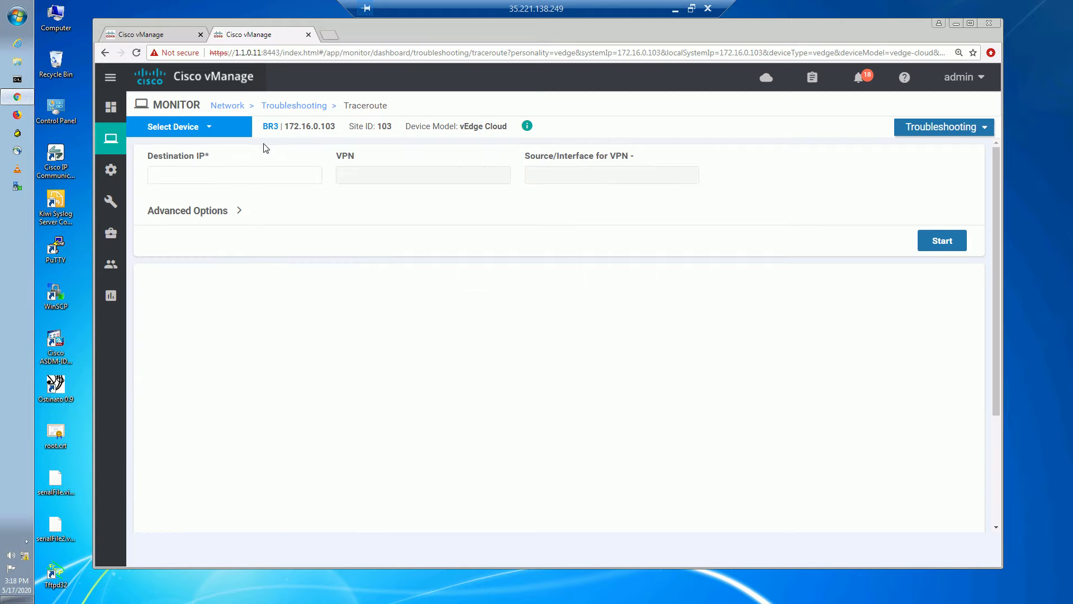
click(217, 180)
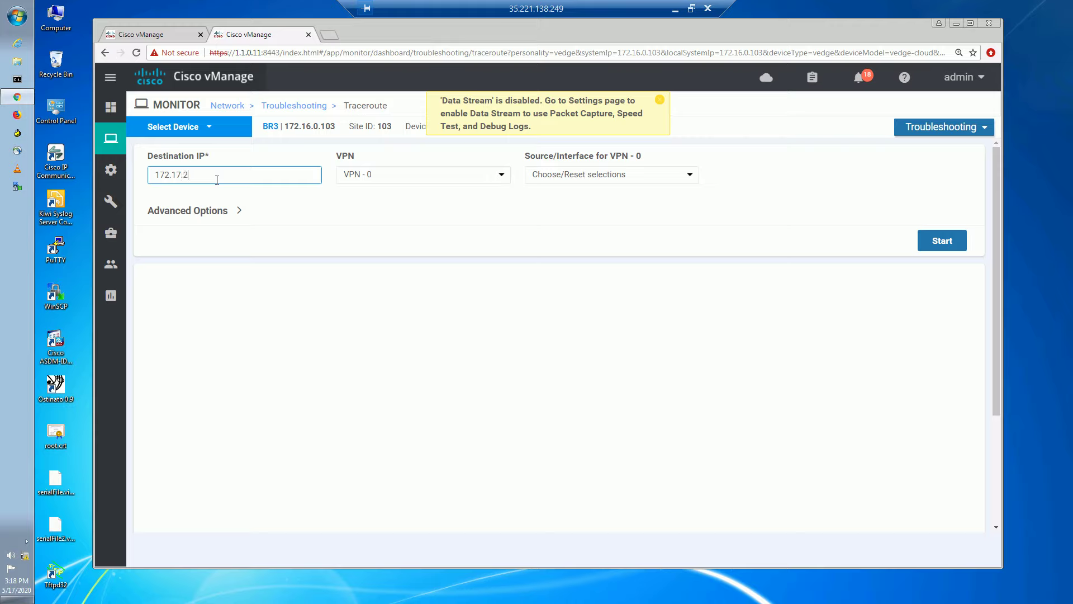
text(172.17.2.10)
click(369, 180)
click(371, 201)
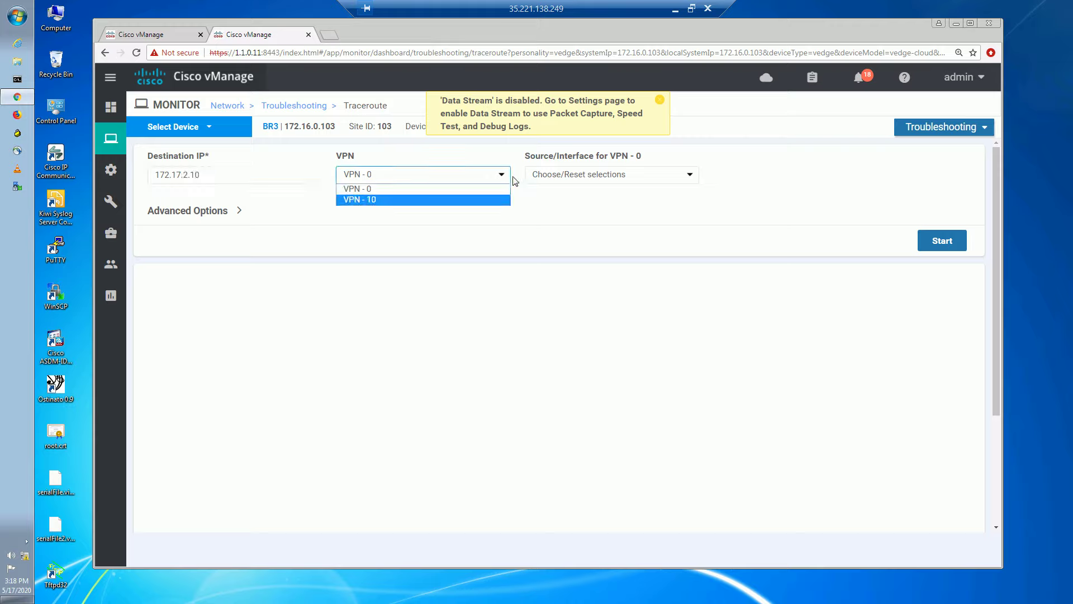
click(575, 183)
click(585, 199)
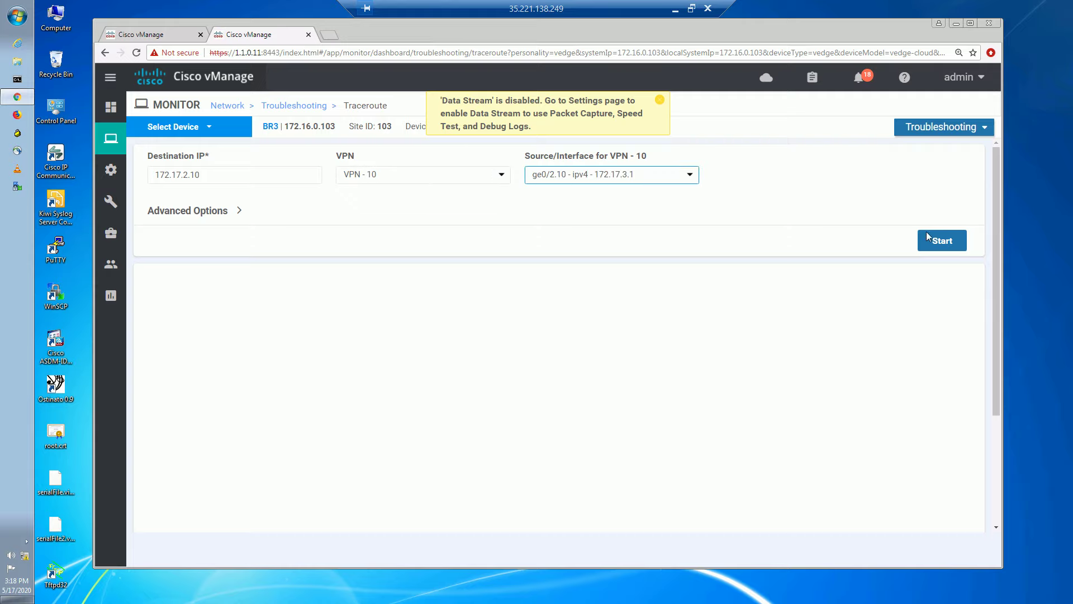
click(928, 237)
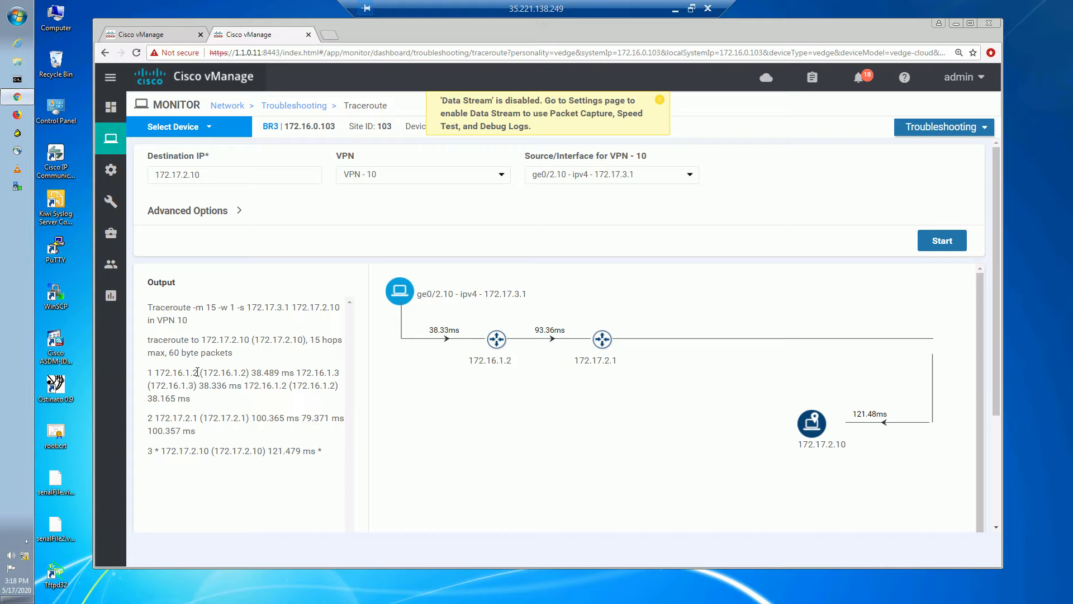
Step: Highlight the first-hop address 172.16.1.3 in the traceroute output and close the other vManage browser tab
drag(197, 372, 152, 386)
click(201, 34)
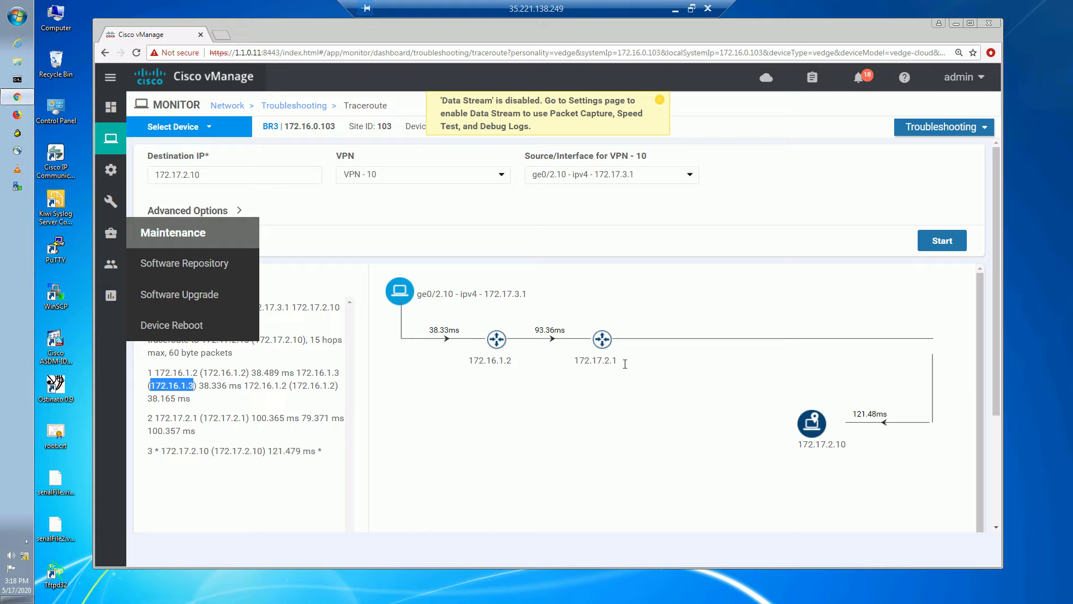
click(601, 429)
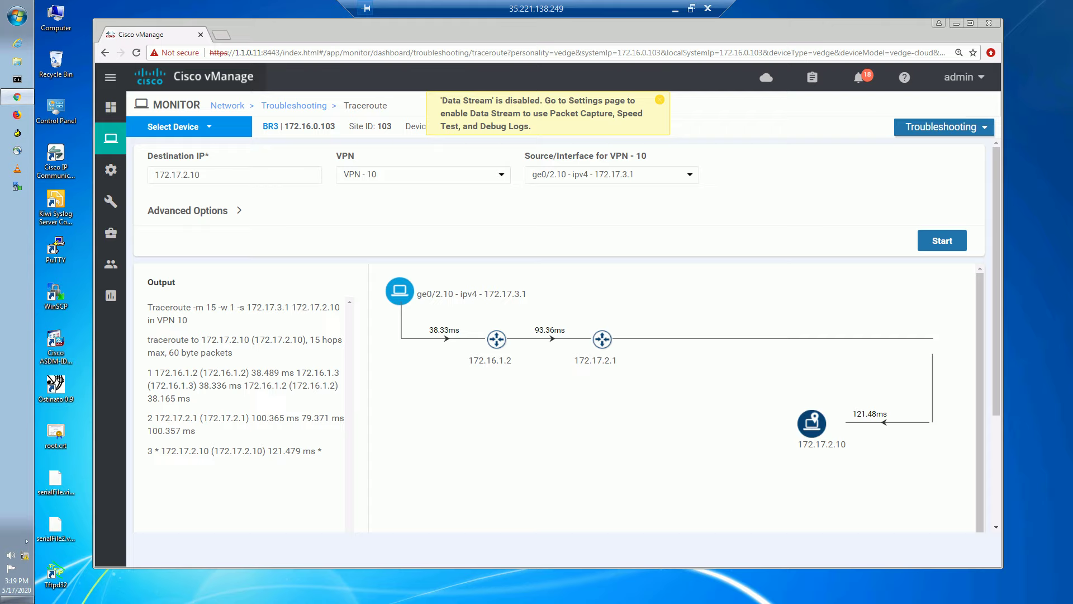
click(675, 9)
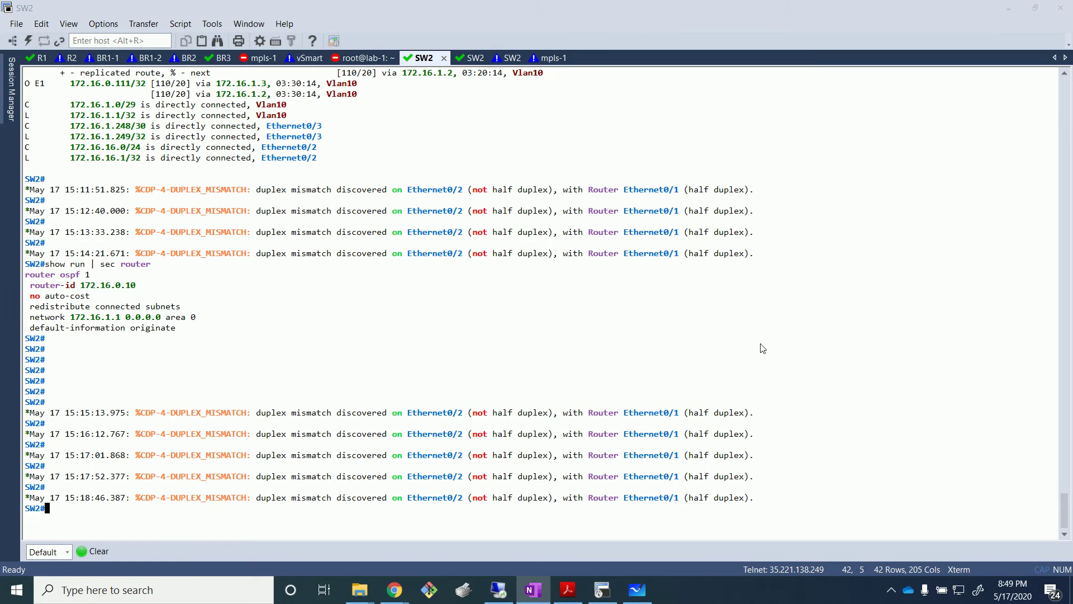
click(891, 590)
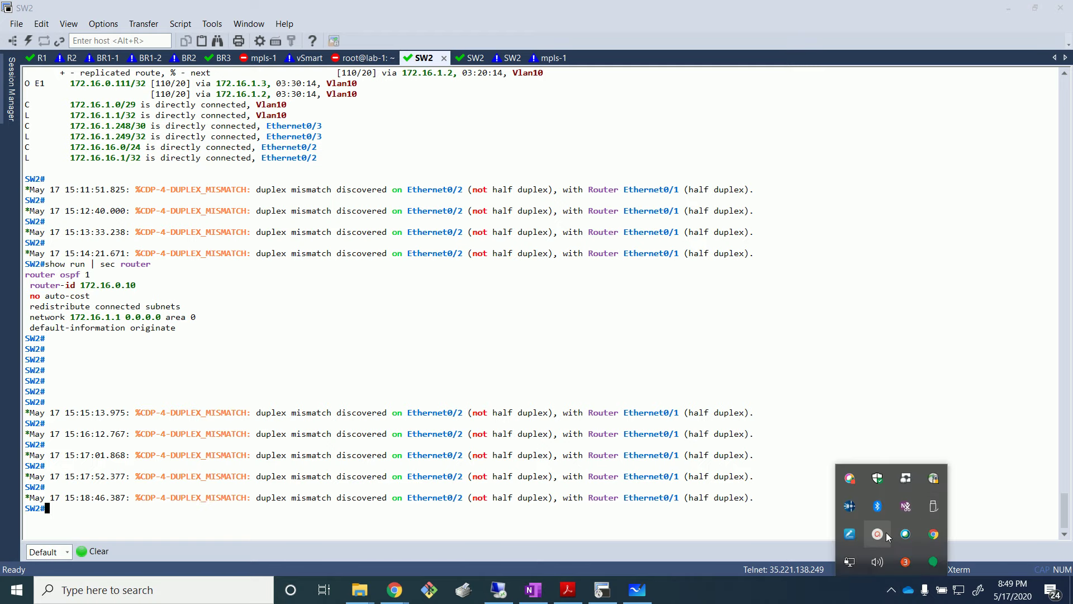
click(885, 533)
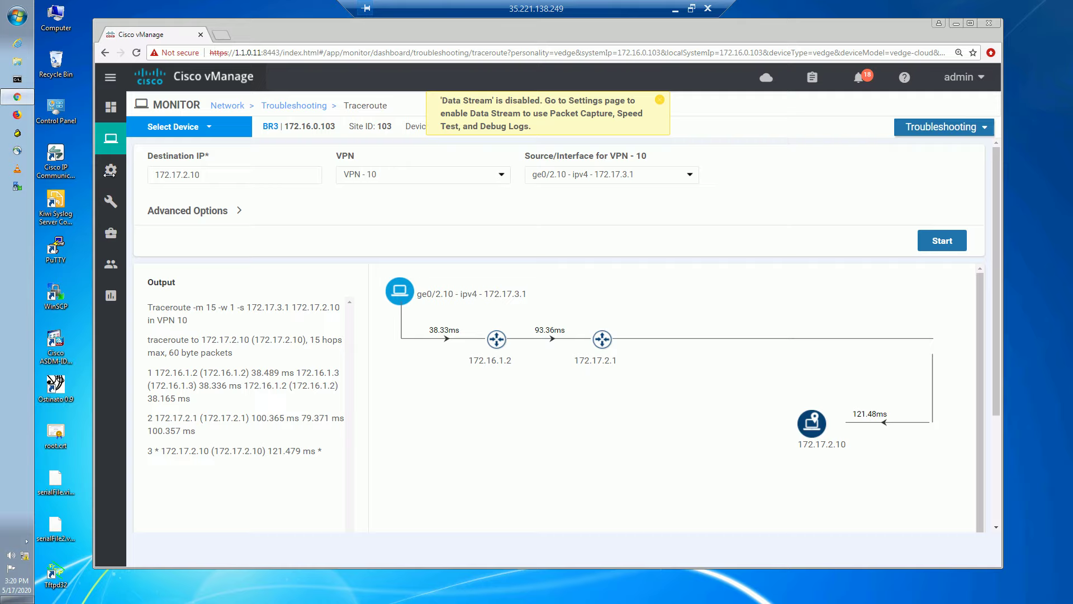
Step: Deactivate the HUB_spoke centralized policy and confirm its removal from the vSmart
mouse_move(111, 170)
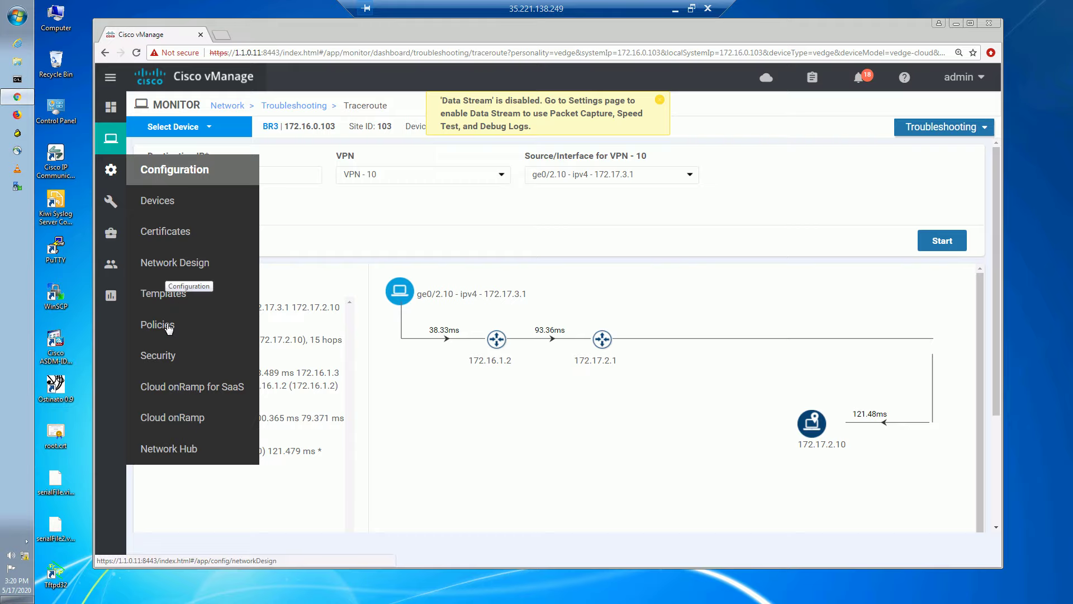
click(169, 327)
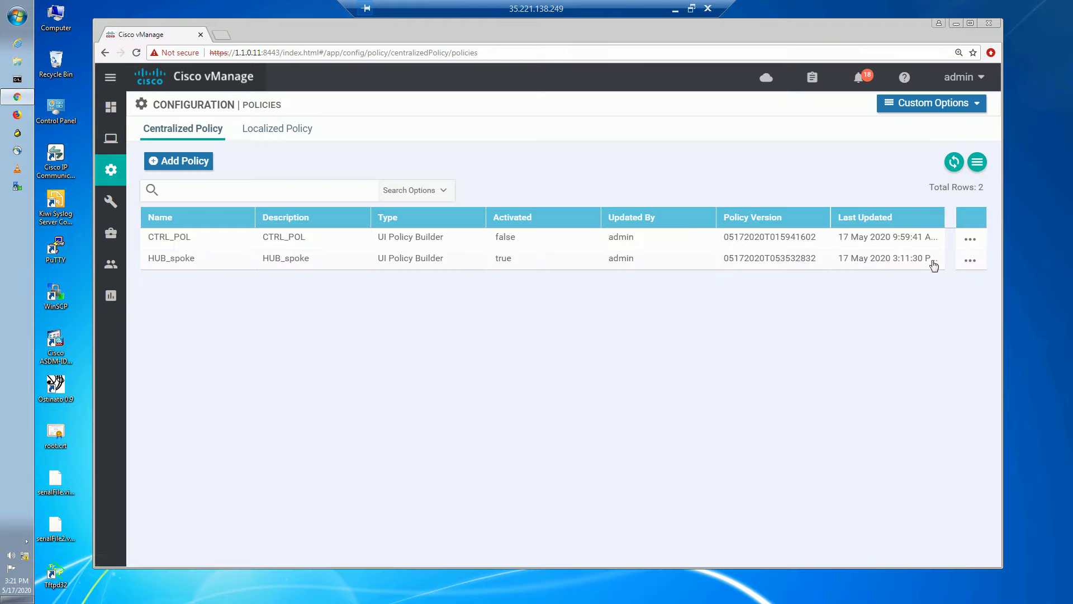
click(965, 261)
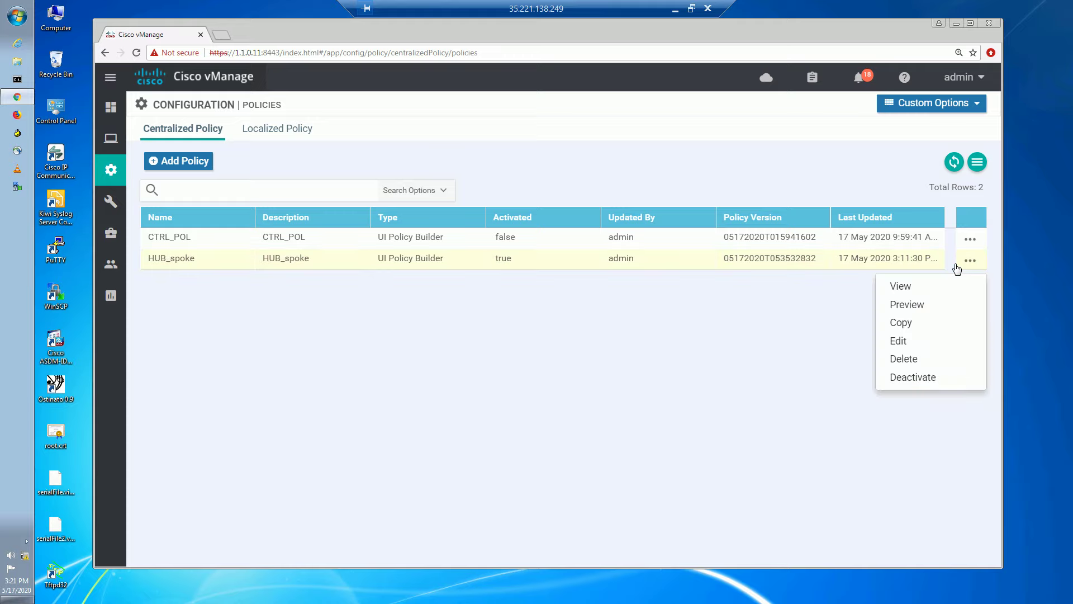
click(912, 379)
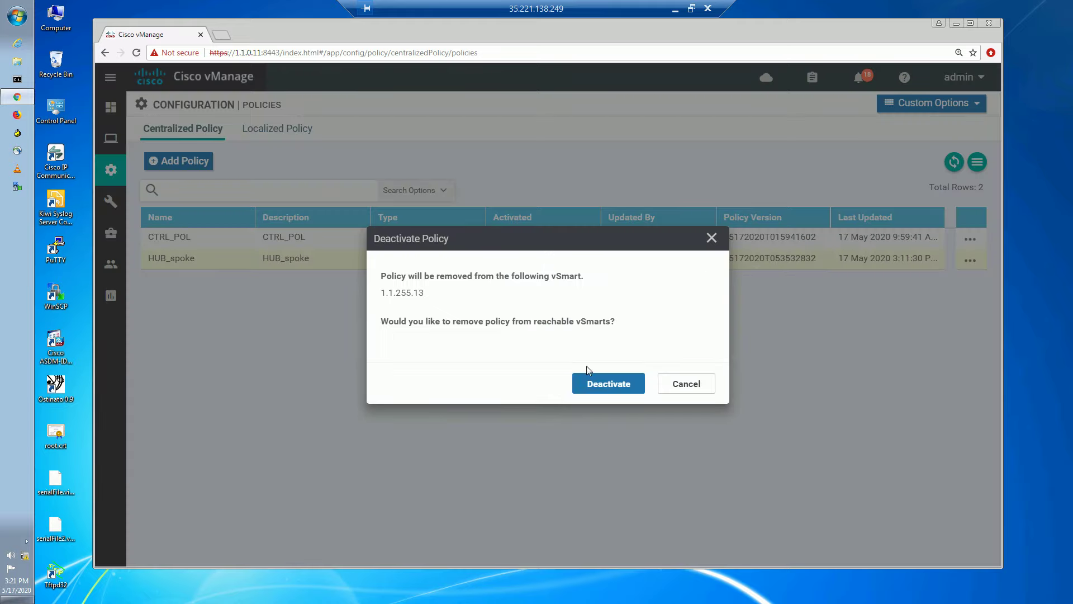
click(594, 389)
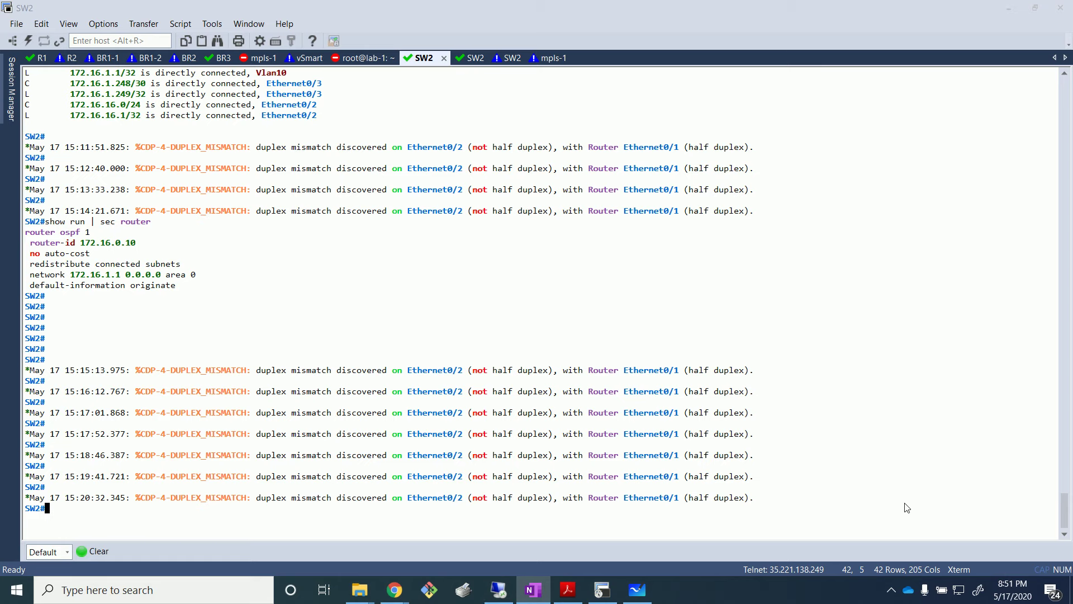
click(891, 590)
click(906, 534)
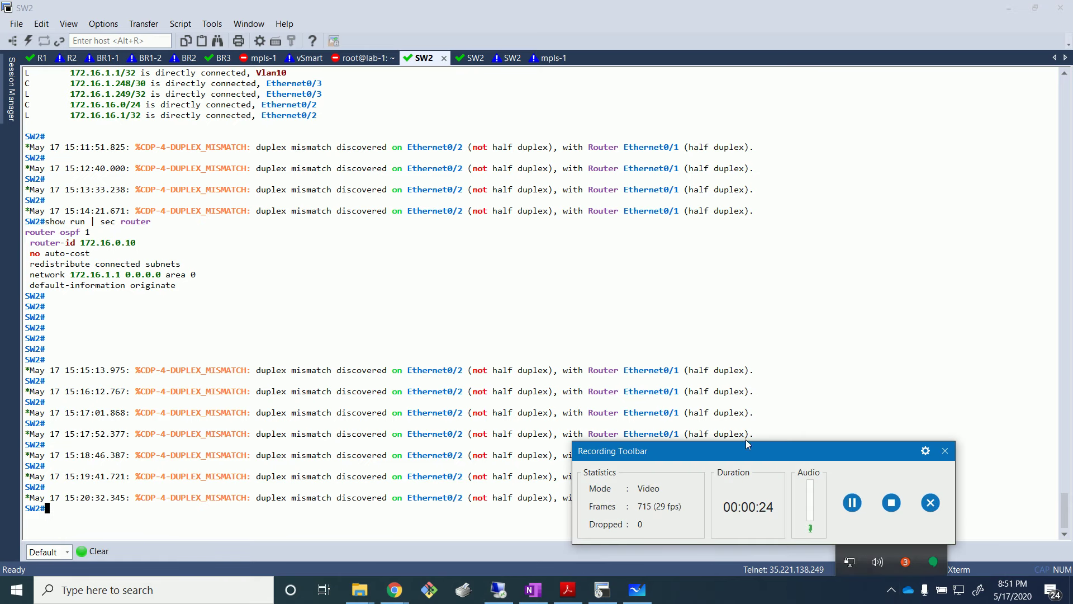
click(808, 358)
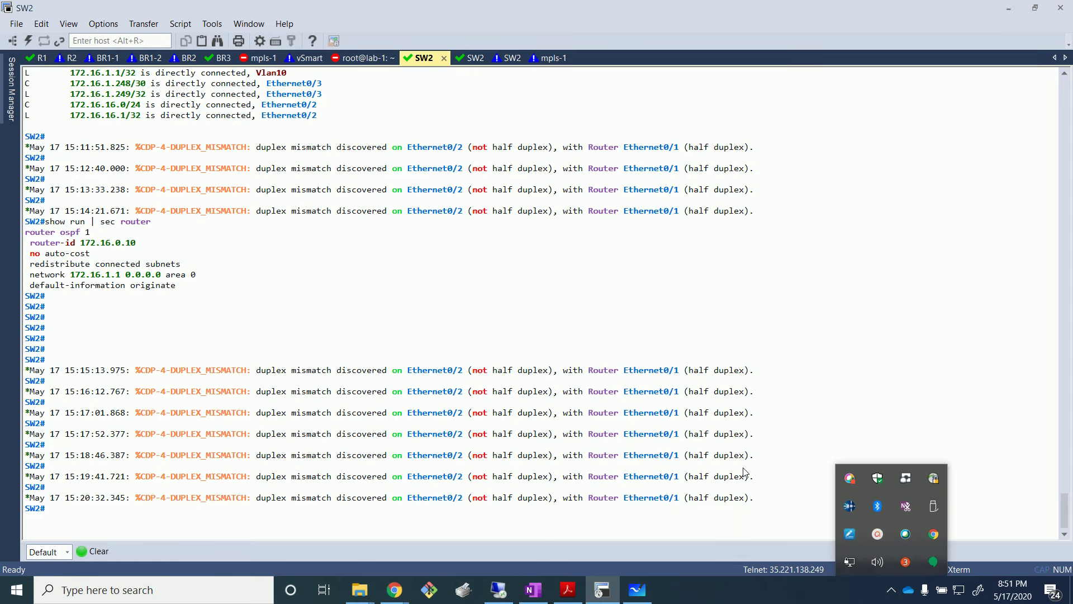
click(497, 590)
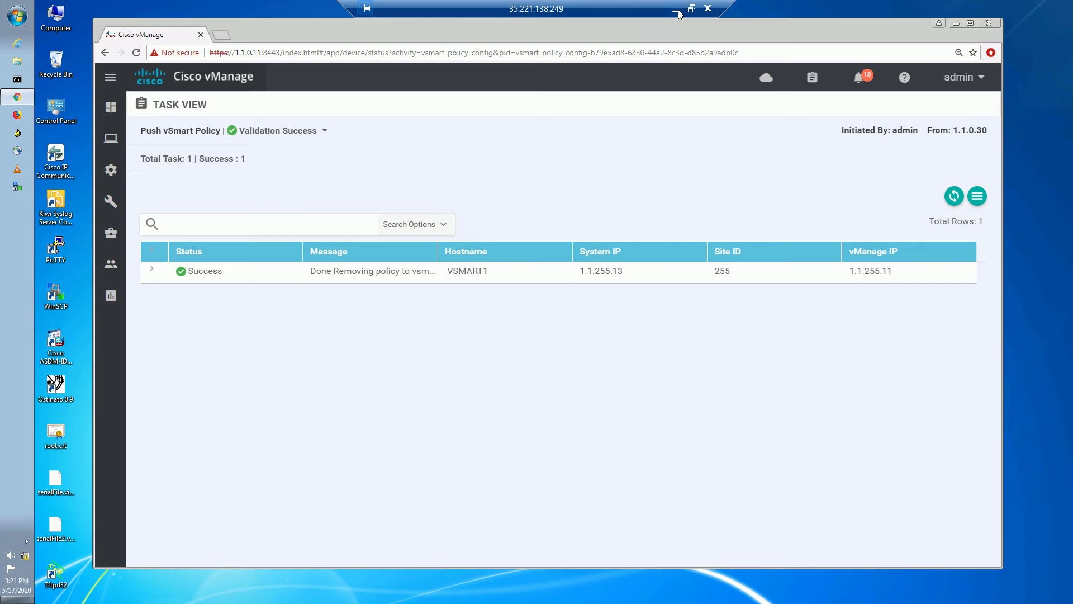
Step: Switch to Microsoft Whiteboard and clear the old hub-spoke drawing from the canvas
click(675, 12)
click(637, 589)
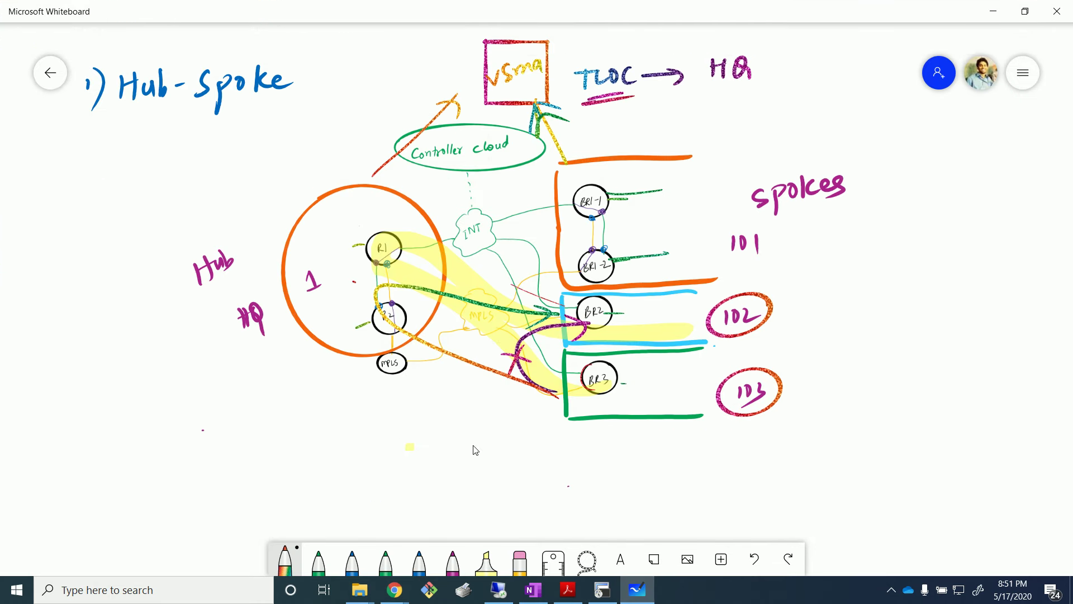
click(1024, 73)
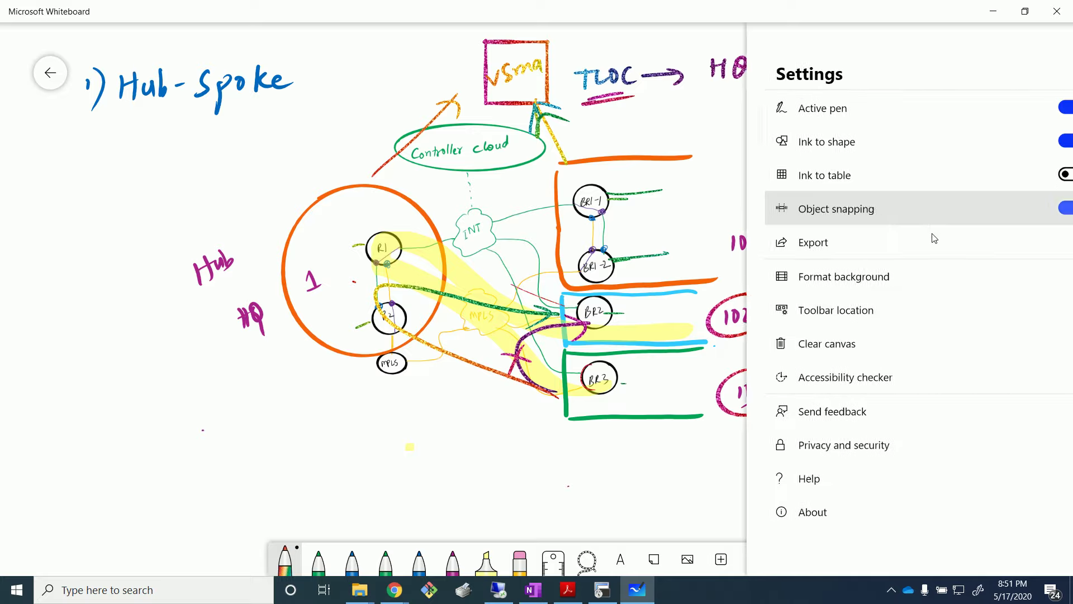
click(828, 344)
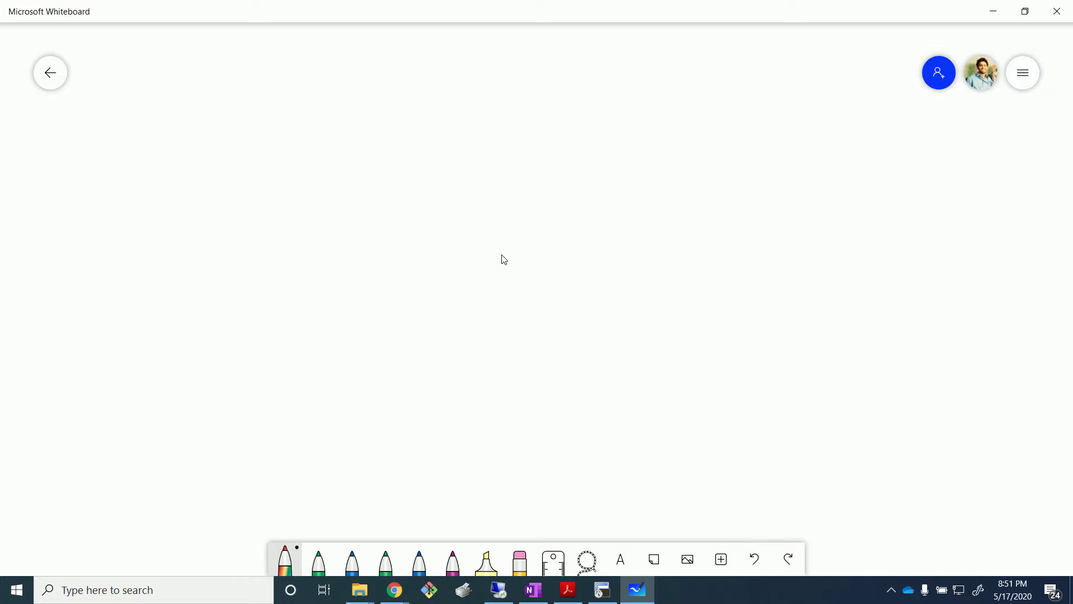
click(1010, 72)
click(606, 446)
Step: Insert the library image sdwan_topo from the Downloads folder onto the blank canvas
click(686, 558)
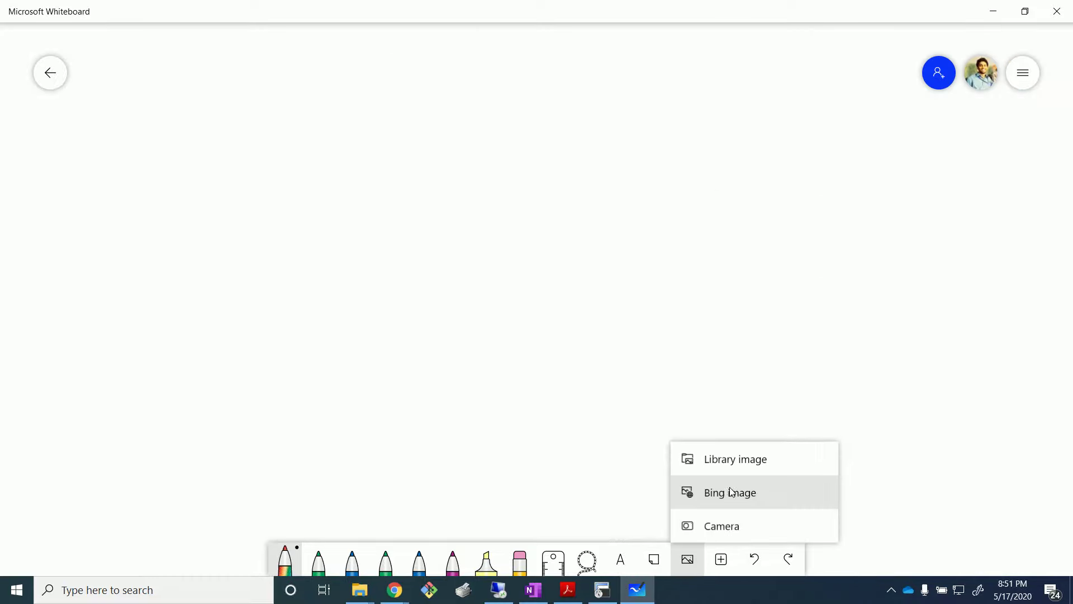
click(753, 467)
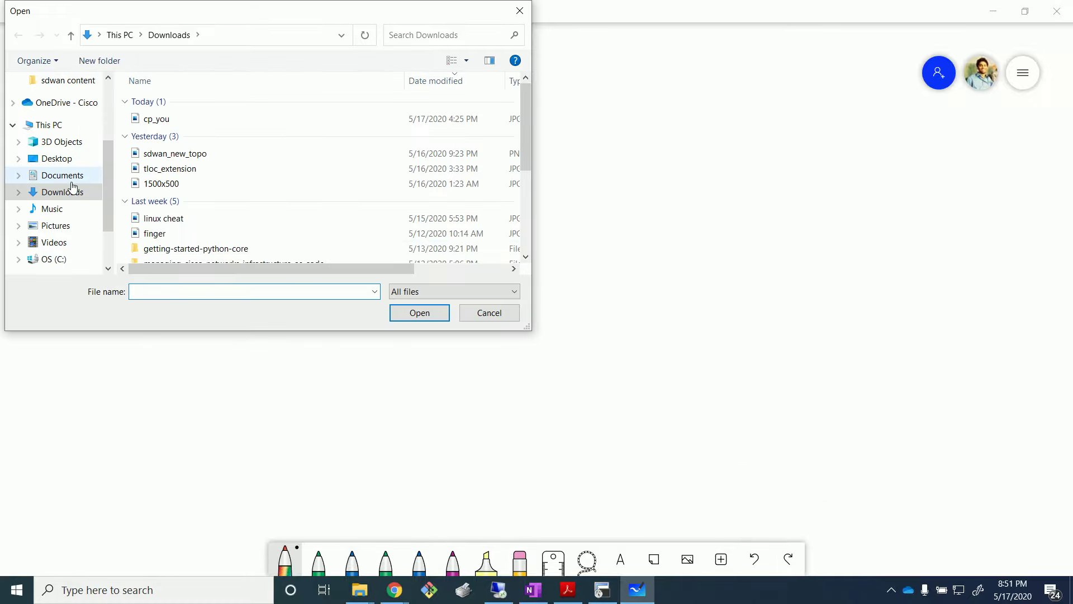
scroll(190, 220, down, 3)
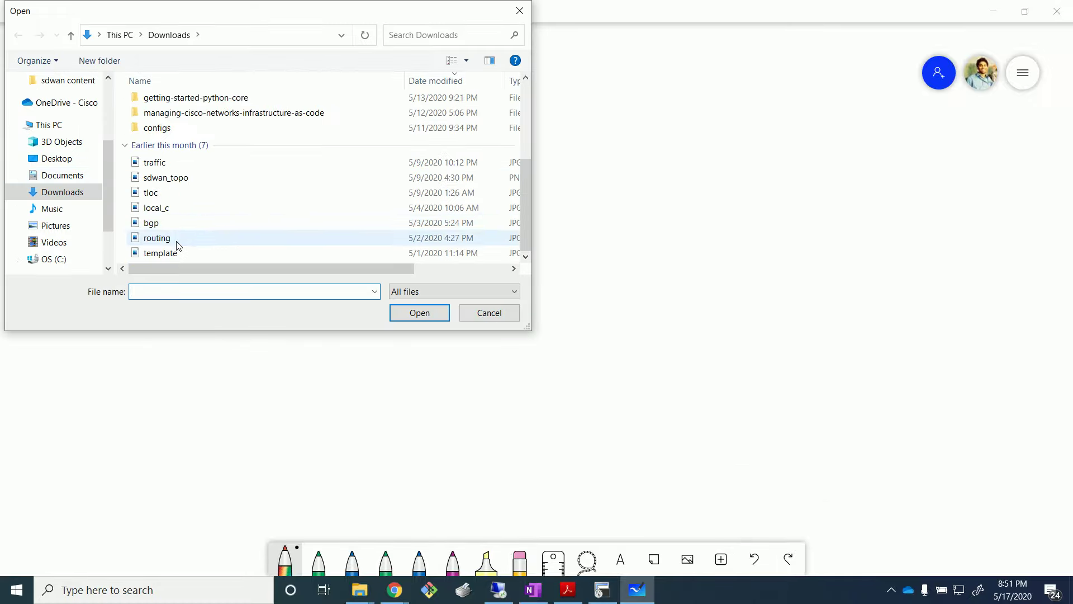
click(178, 180)
click(417, 314)
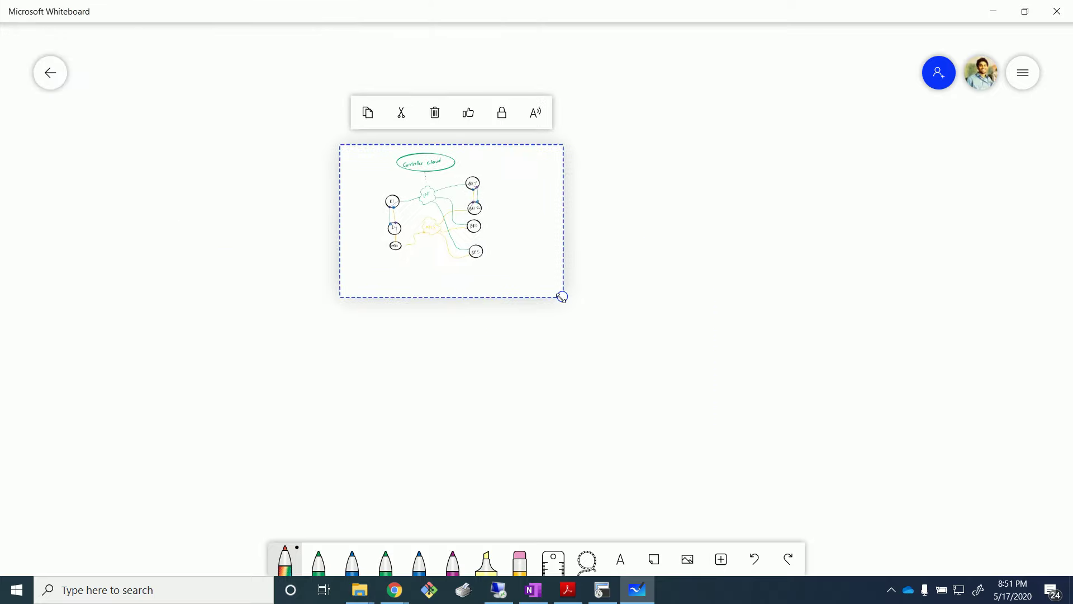
scroll(561, 294, up, 5)
click(884, 263)
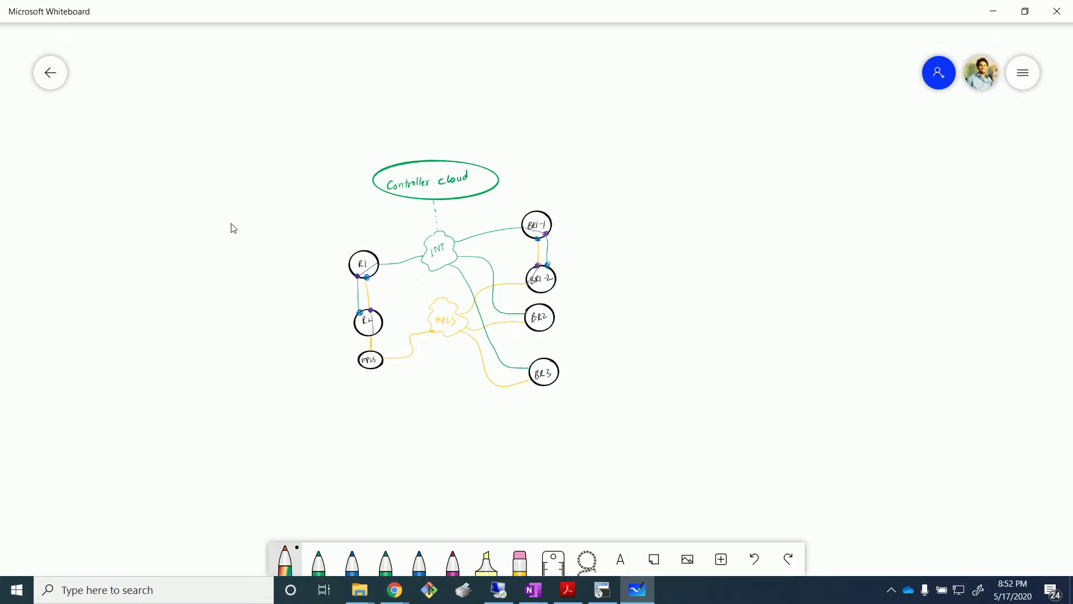
Step: Handwrite the heading "1) Hub-spoke" in multicolor ink above and beside the topology image
mouse_move(109, 37)
mouse_down()
mouse_move(114, 69)
mouse_move(194, 66)
mouse_move(219, 52)
mouse_up()
mouse_move(230, 43)
mouse_down()
mouse_move(231, 65)
mouse_move(262, 60)
mouse_up()
click(246, 55)
Step: Handwrite "2) MESH Region" in blue ink below the hub-spoke heading
click(285, 560)
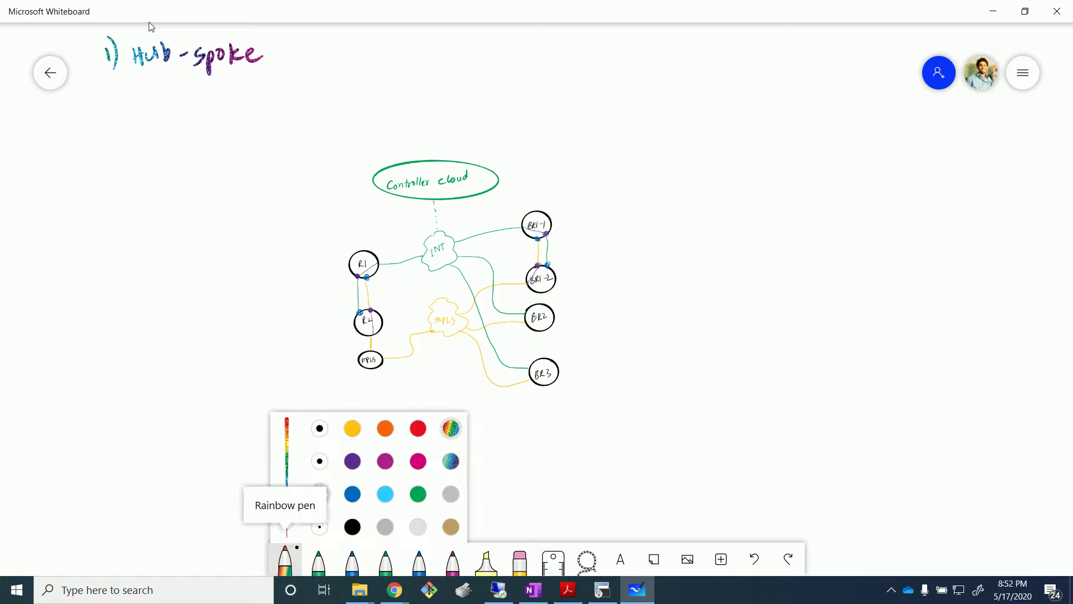
click(352, 492)
drag(94, 116, 114, 152)
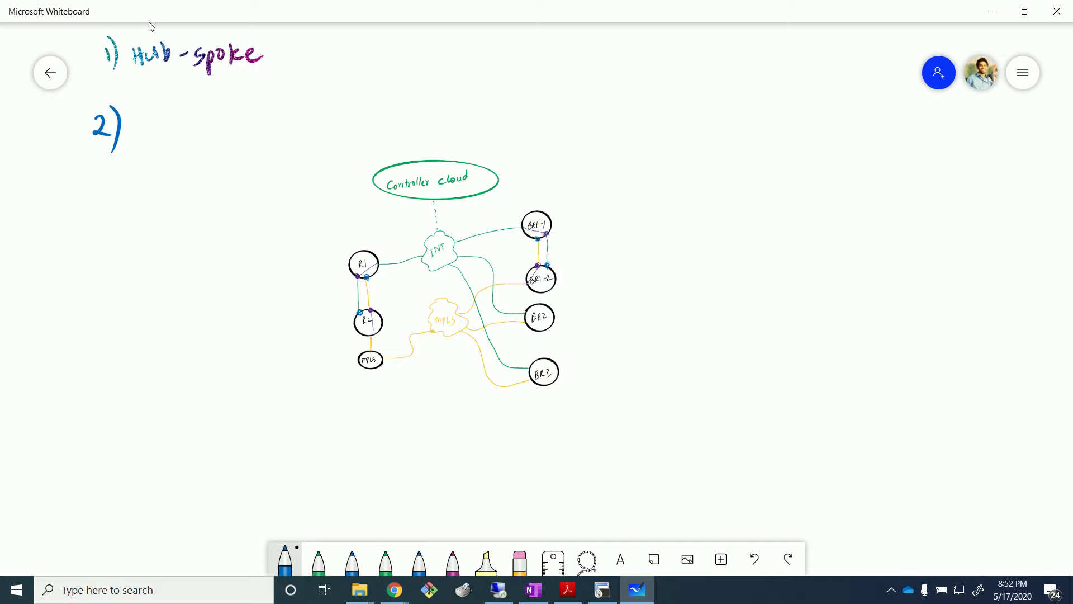
mouse_move(147, 118)
mouse_down()
mouse_move(145, 137)
mouse_move(208, 118)
mouse_up()
drag(200, 116, 258, 119)
mouse_move(269, 111)
mouse_down()
mouse_move(263, 138)
mouse_move(301, 98)
mouse_up()
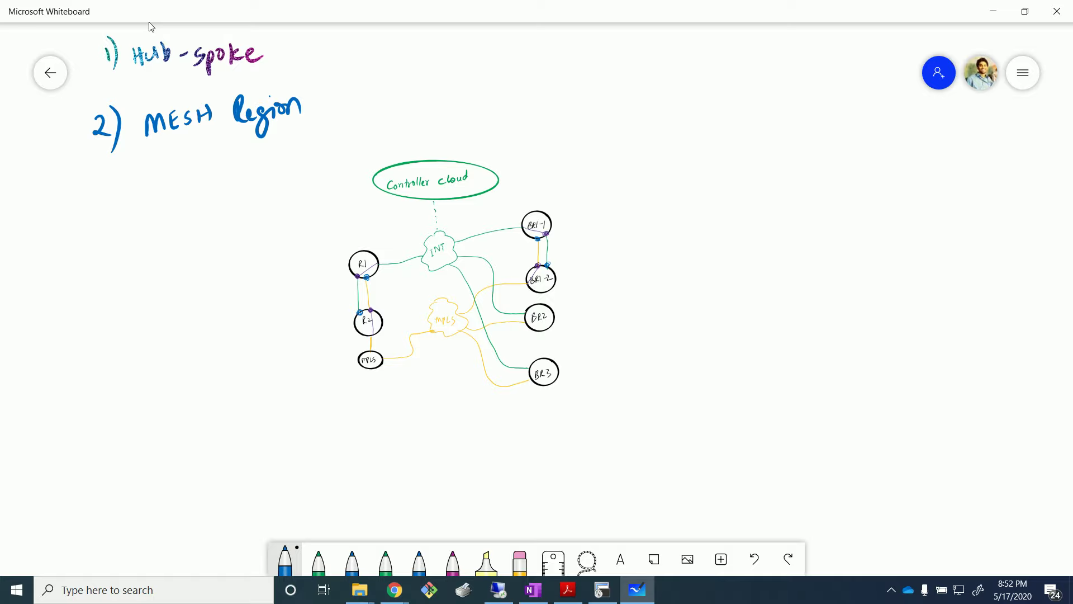
Step: Draw a blue diamond shape around the two hub routers on the topology
click(285, 561)
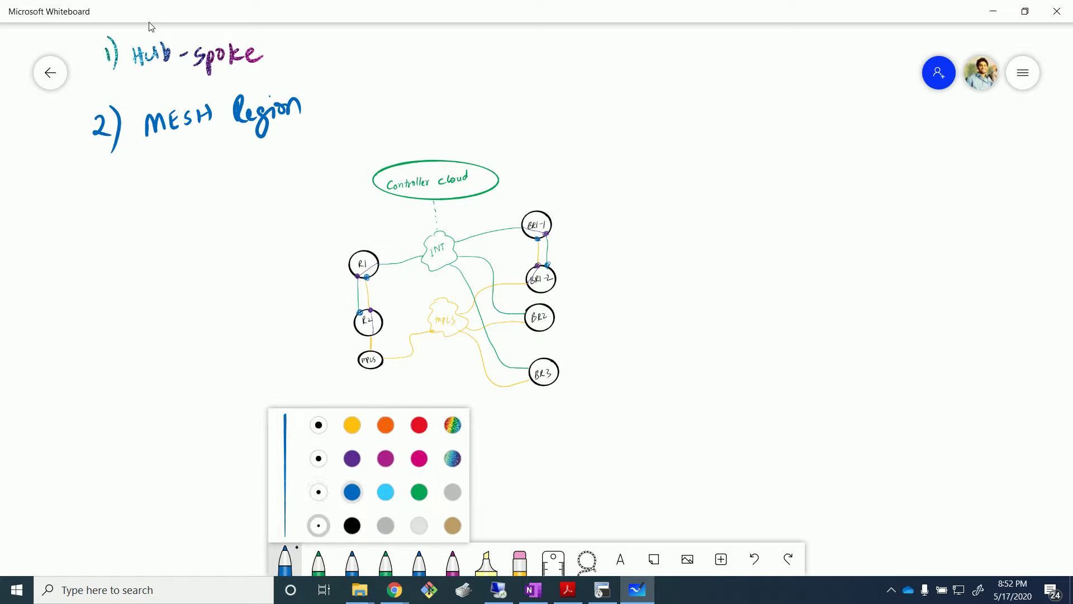
click(249, 361)
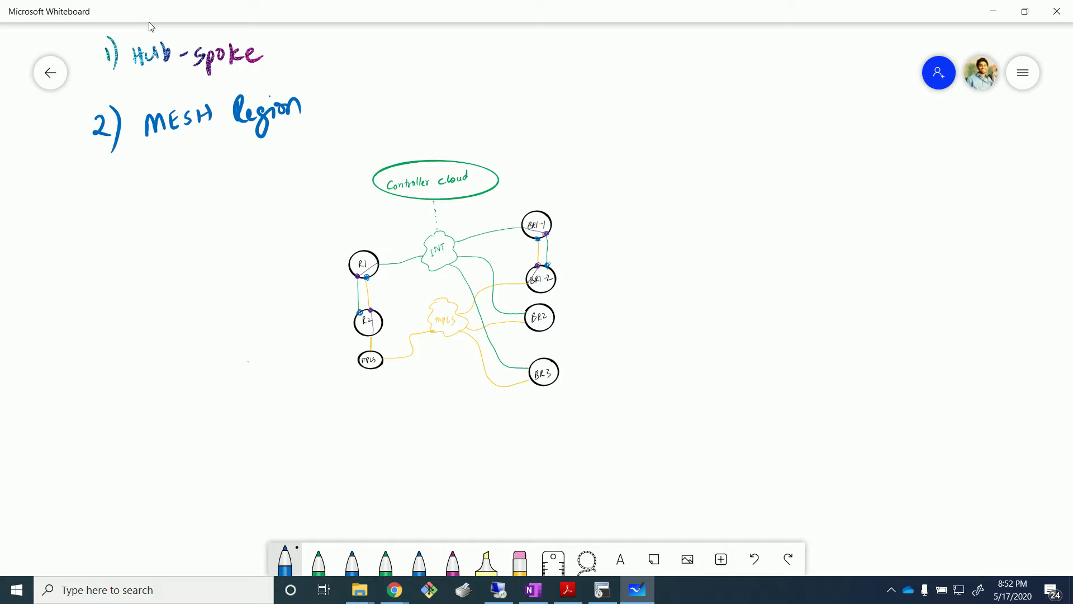
mouse_move(292, 266)
mouse_down()
mouse_move(335, 361)
mouse_move(304, 259)
mouse_move(424, 291)
mouse_up()
drag(336, 362, 425, 292)
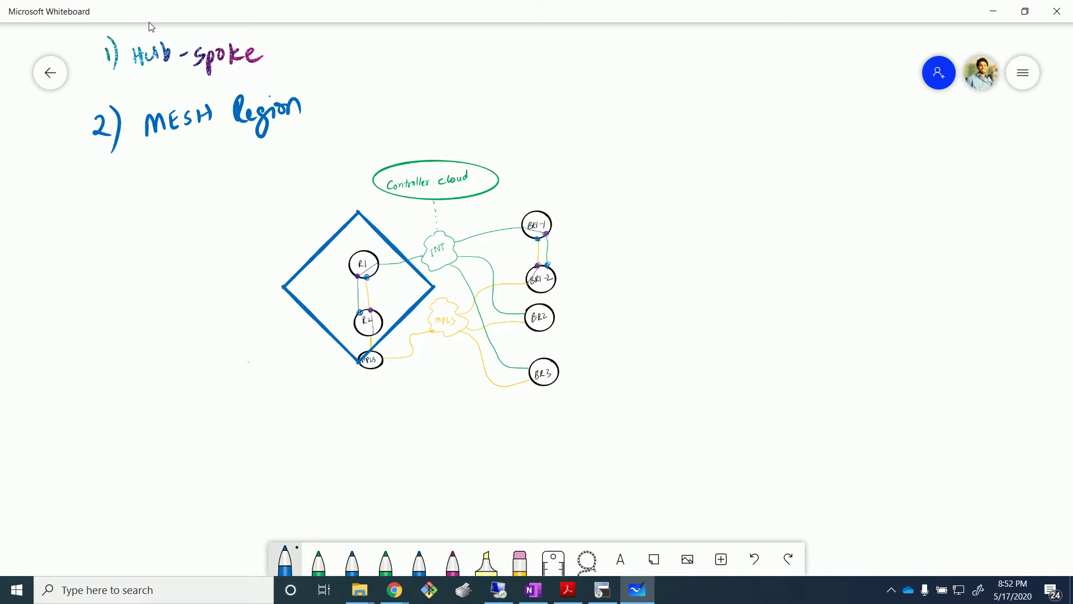
Step: Draw a tilted blue square around the branch routers BR1-1 and BR1-2
drag(485, 211, 520, 292)
drag(484, 212, 604, 149)
drag(523, 297, 637, 246)
drag(603, 149, 637, 246)
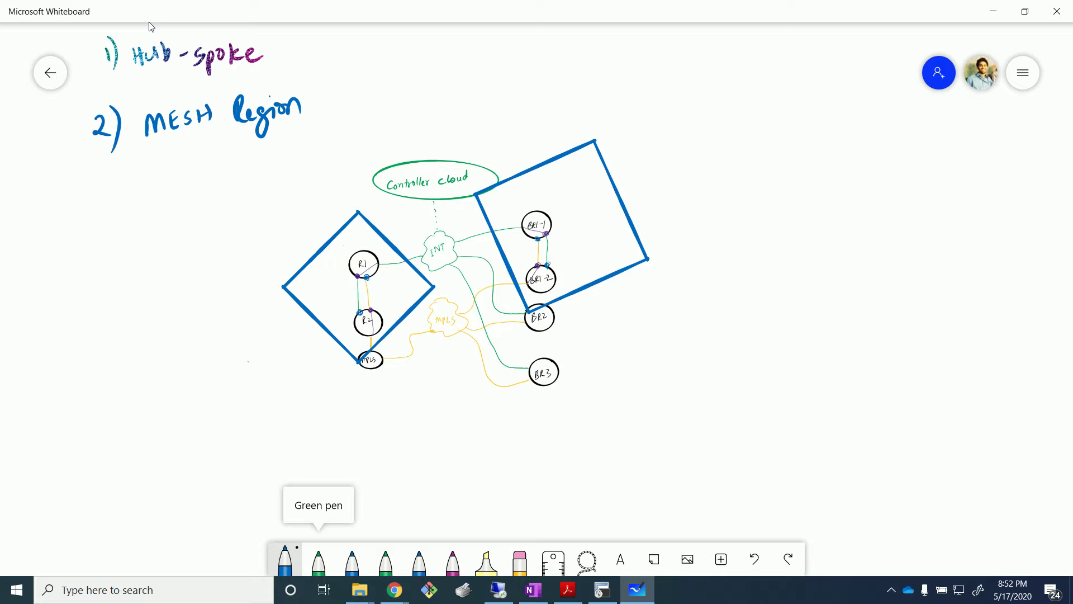
Step: Draw one green rectangle around branch router BR2 and another around BR3 on the topology
click(318, 562)
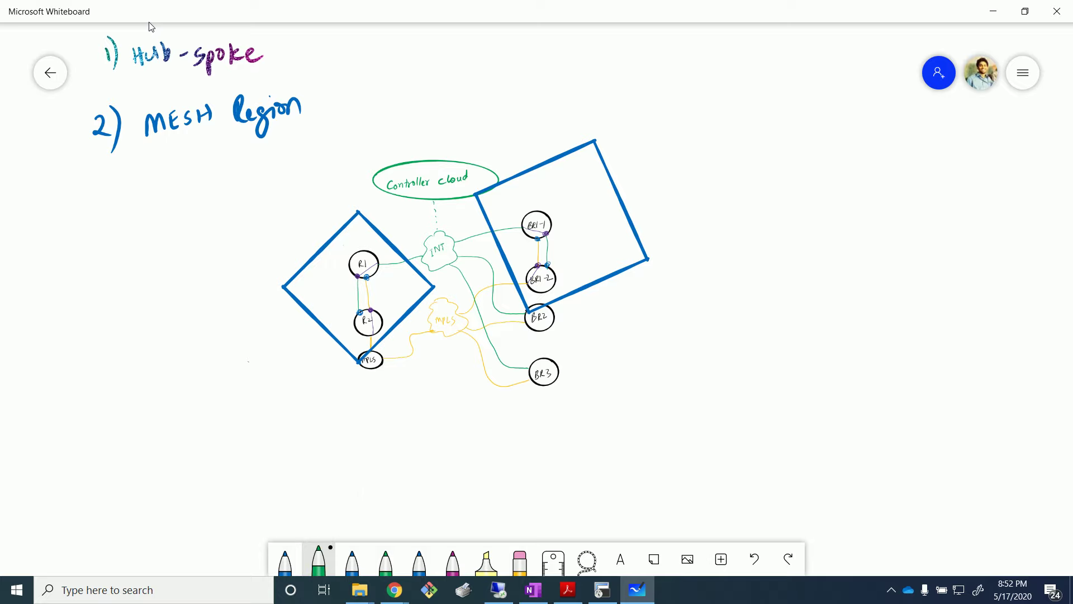
mouse_move(510, 297)
mouse_down()
mouse_move(509, 356)
mouse_move(637, 290)
mouse_move(638, 344)
mouse_up()
drag(509, 351, 637, 343)
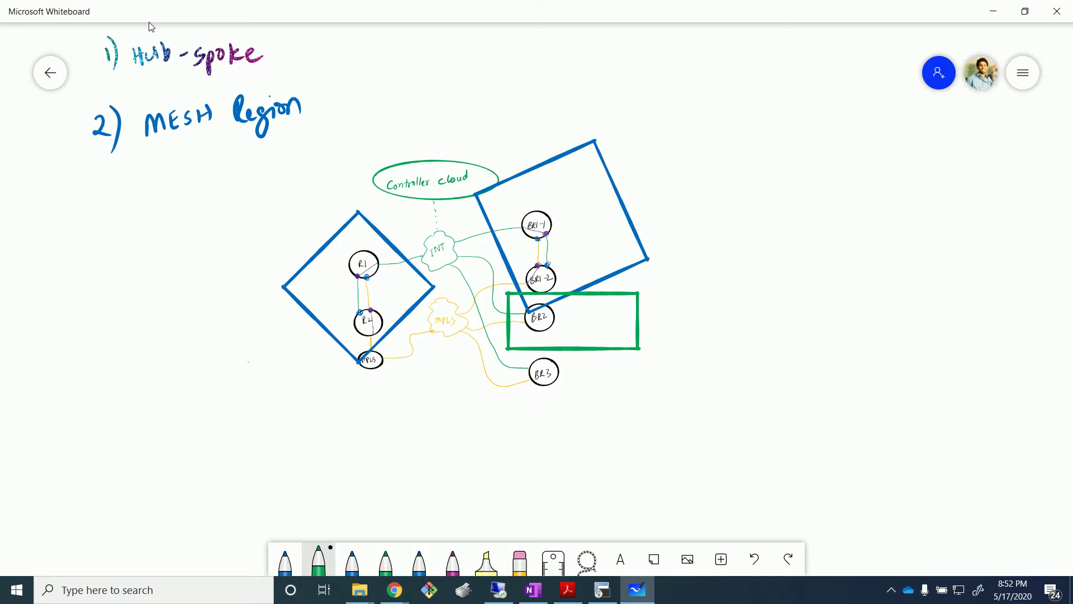
mouse_move(510, 364)
mouse_down()
mouse_move(511, 435)
mouse_move(604, 351)
mouse_move(641, 418)
mouse_up()
drag(510, 435, 641, 413)
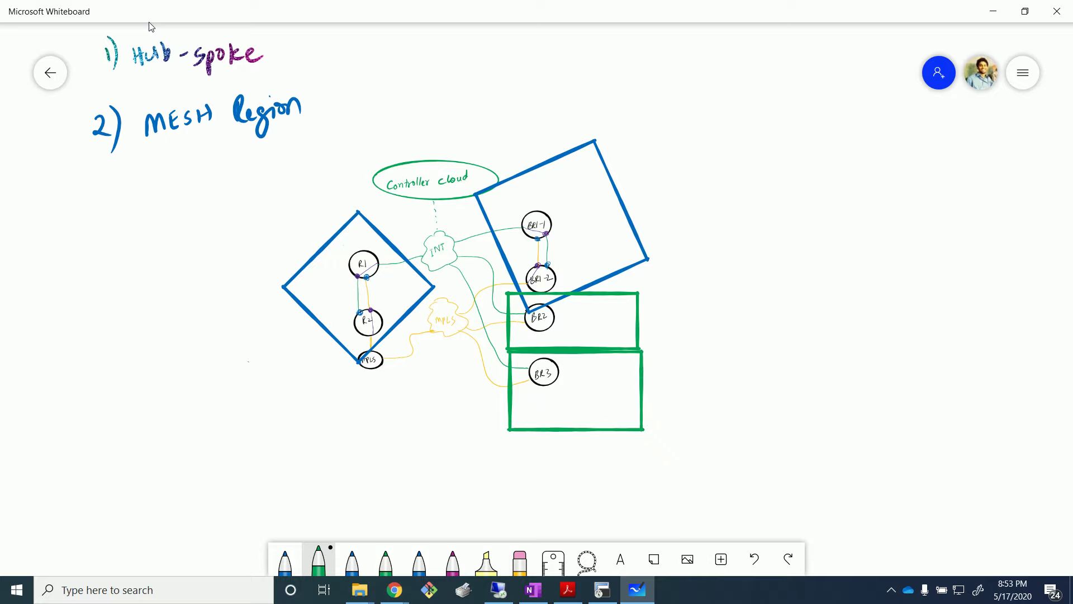
Step: Draw red double-headed arrows linking the two blue squares and linking the BR2 and BR3 rectangles
click(282, 566)
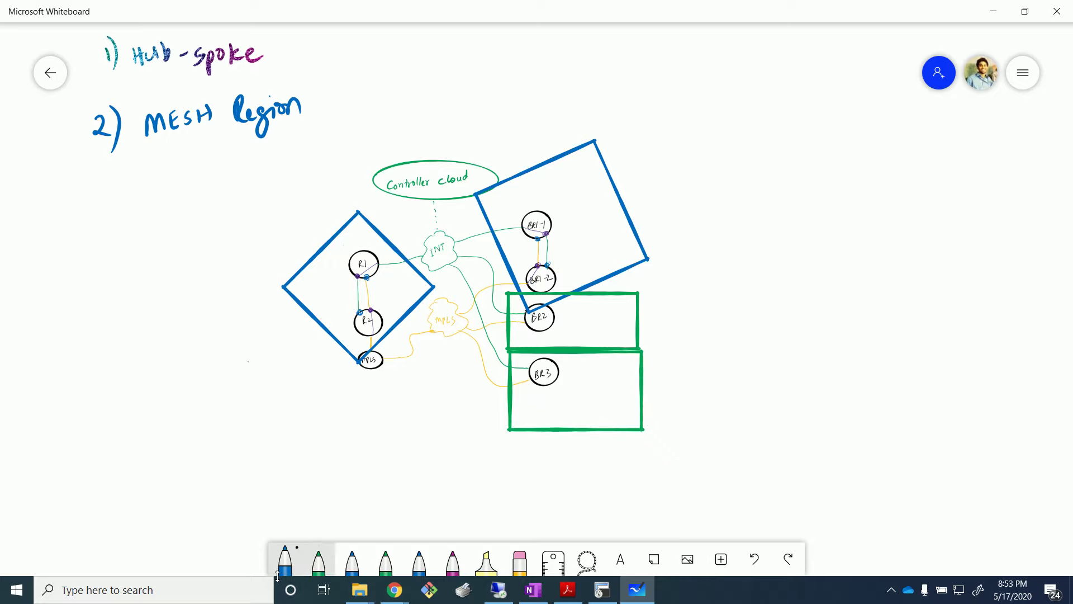
click(319, 562)
click(319, 562)
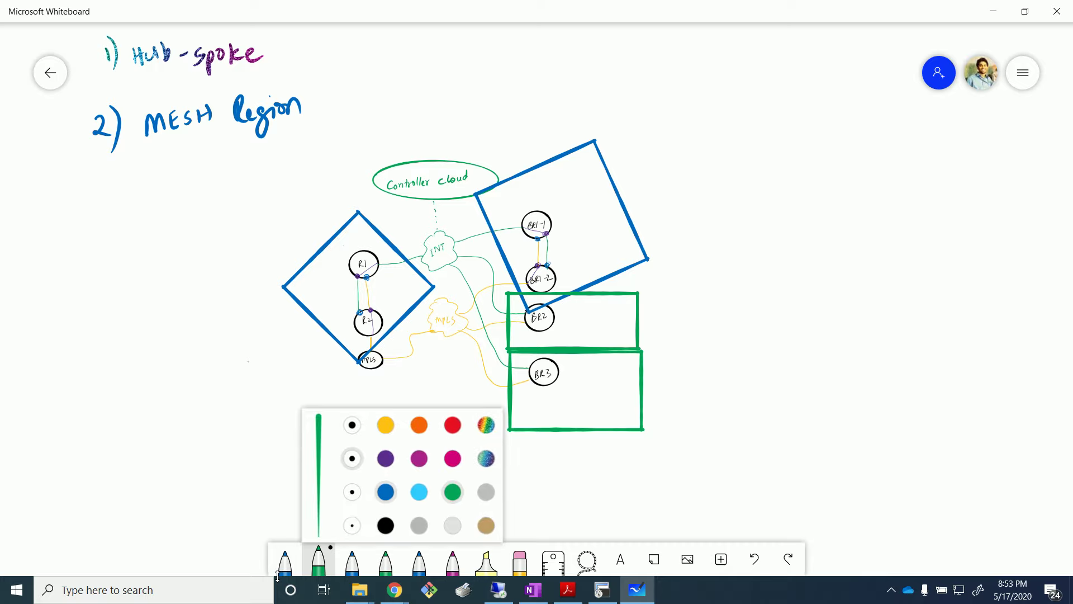
click(453, 425)
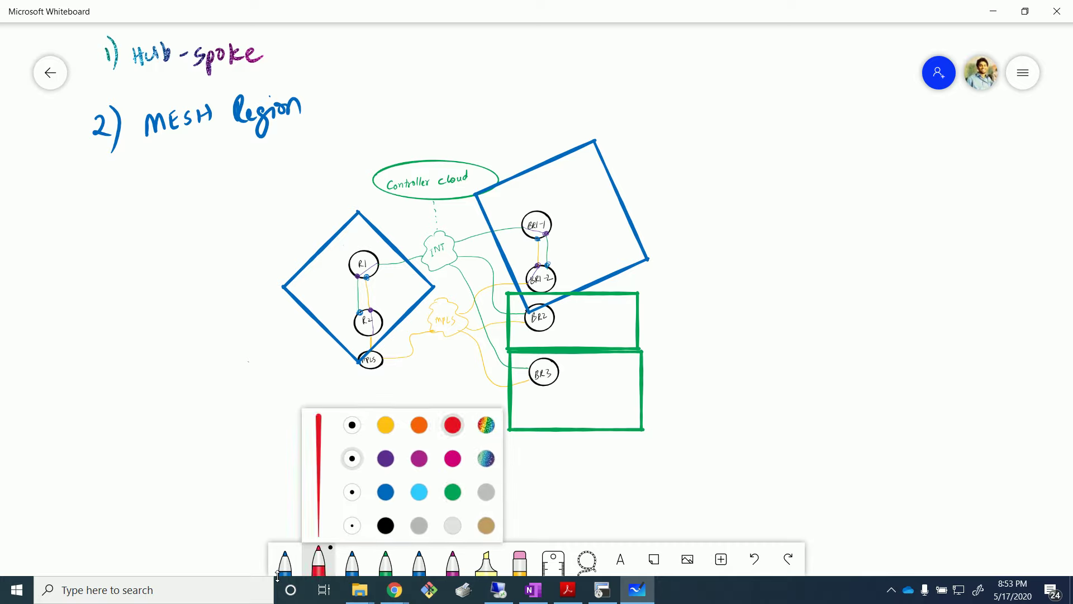
mouse_move(376, 231)
mouse_down()
mouse_move(537, 198)
mouse_move(524, 220)
mouse_up()
mouse_move(374, 212)
mouse_down()
mouse_move(362, 238)
mouse_move(399, 237)
mouse_up()
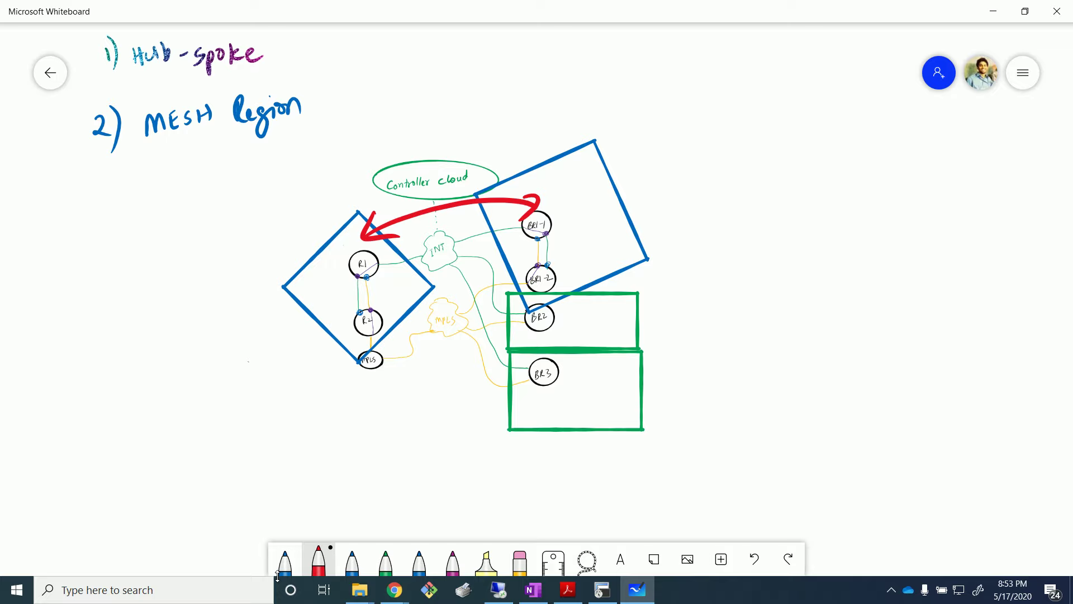
mouse_move(619, 328)
mouse_down()
mouse_move(637, 398)
mouse_move(666, 393)
mouse_move(643, 335)
mouse_up()
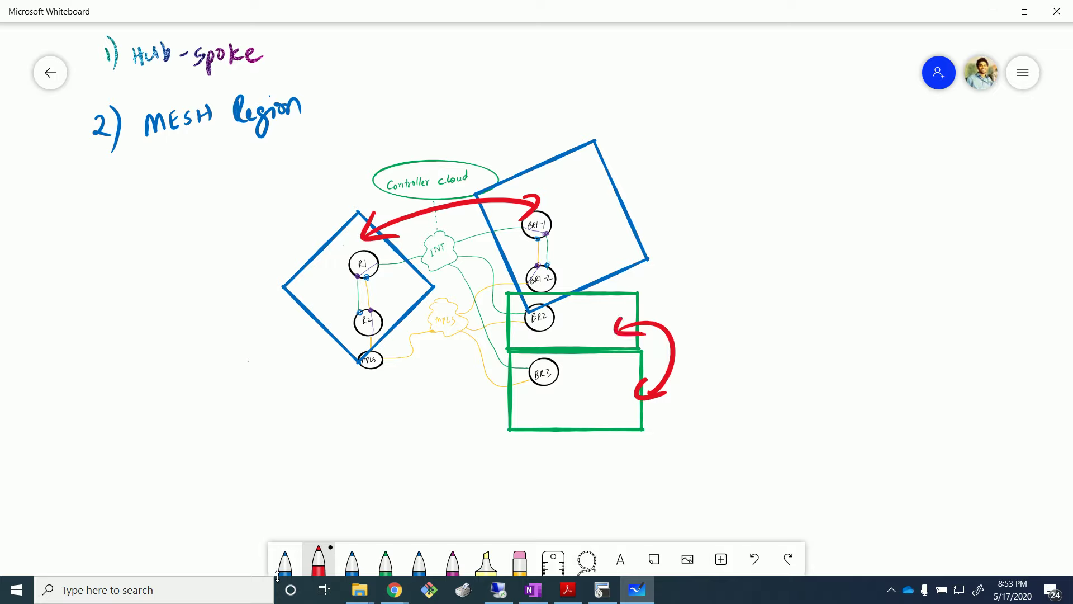
Step: Handwrite the label "Region-1" in thin blue ink beside the diamond around the hub routers
click(280, 570)
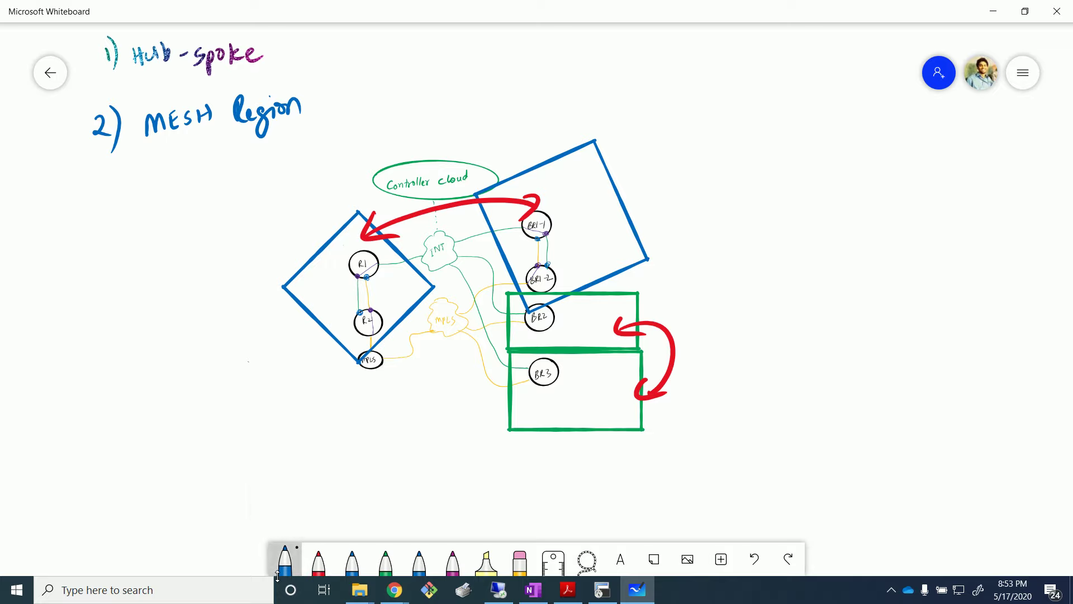
mouse_move(260, 247)
mouse_down()
mouse_move(263, 265)
mouse_move(291, 251)
mouse_move(292, 238)
mouse_up()
click(288, 235)
drag(298, 238, 320, 217)
drag(327, 202, 328, 219)
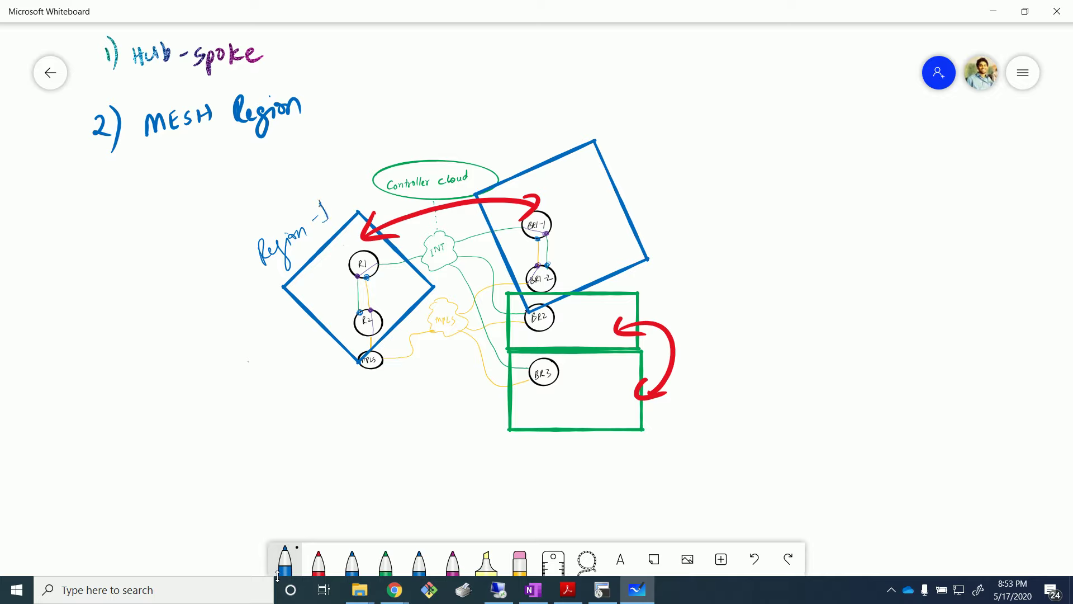
drag(335, 209, 329, 217)
Step: Handwrite the label "Region 2" in green ink beside the arrow joining the BR2 and BR3 rectangles
click(281, 567)
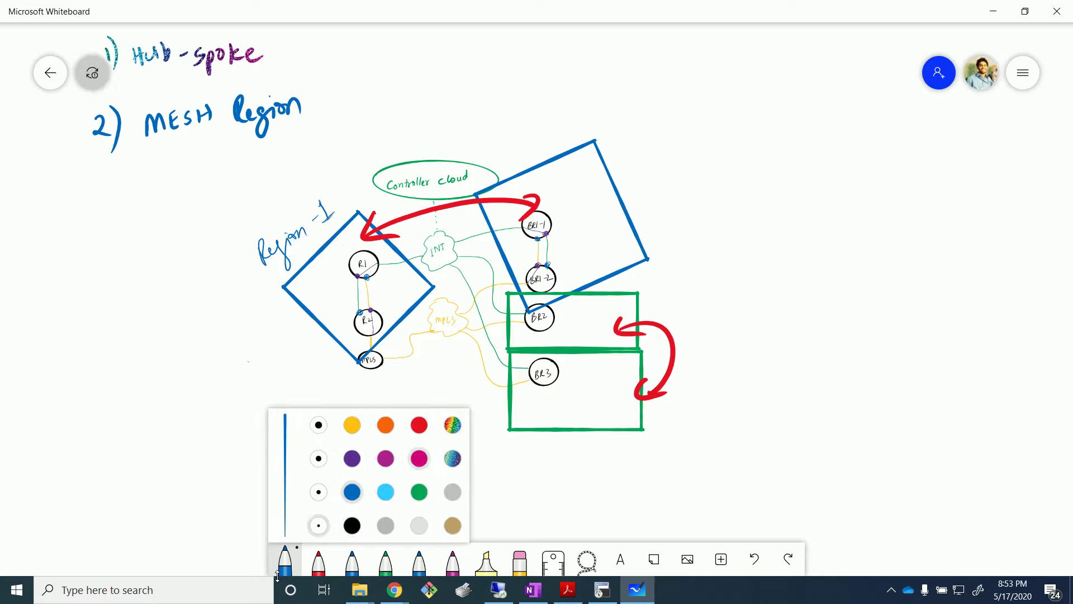
click(419, 492)
mouse_move(693, 322)
mouse_down()
mouse_move(701, 338)
mouse_move(747, 326)
mouse_move(782, 341)
mouse_up()
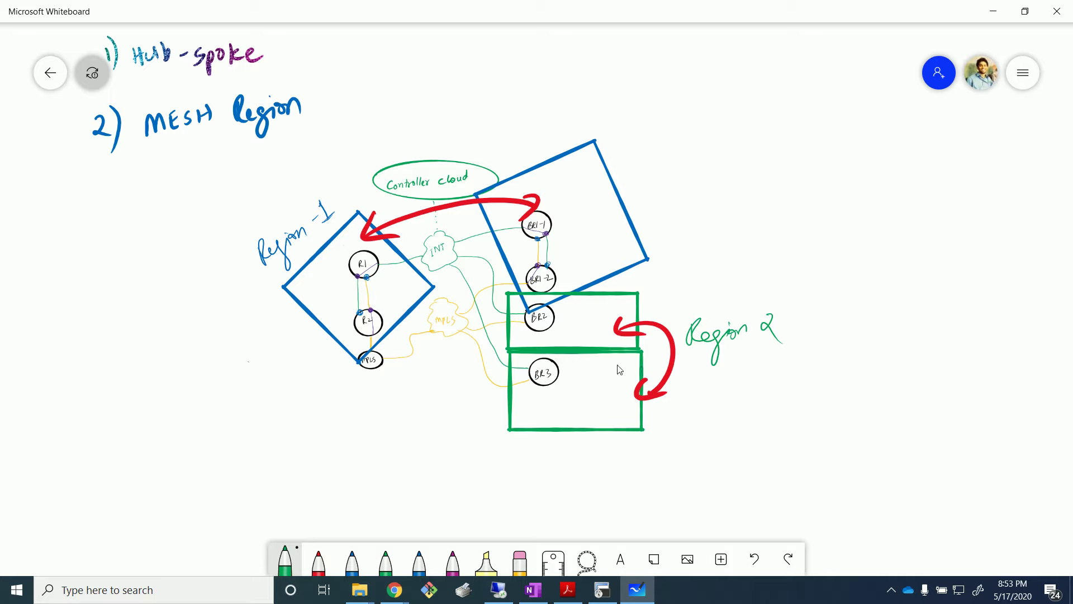
Step: Switch to the remote desktop with Cisco vManage and start adding a new centralized policy
key(alt+Tab)
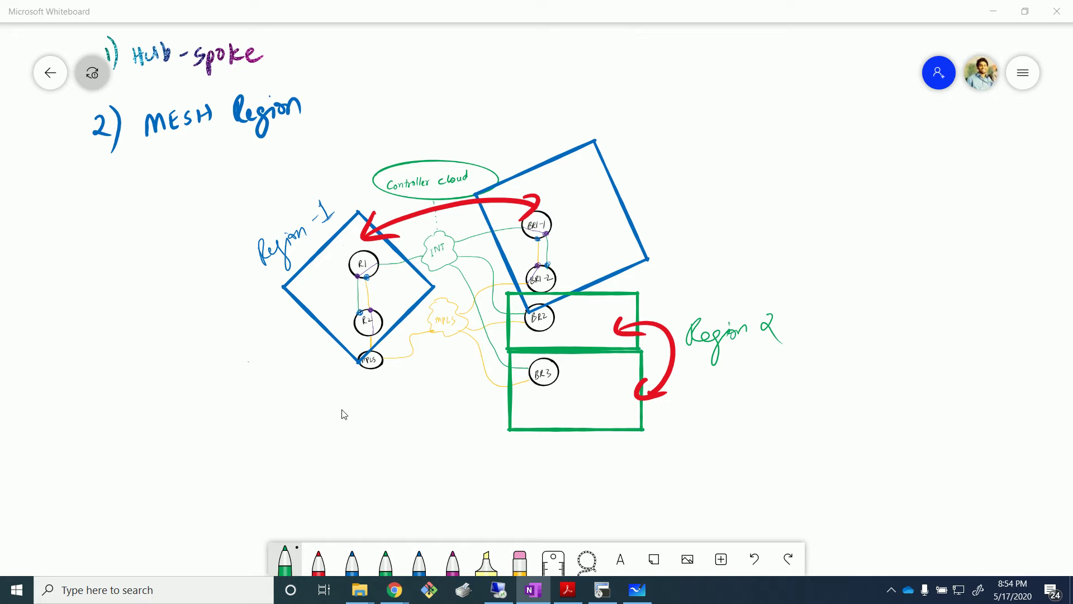
click(509, 595)
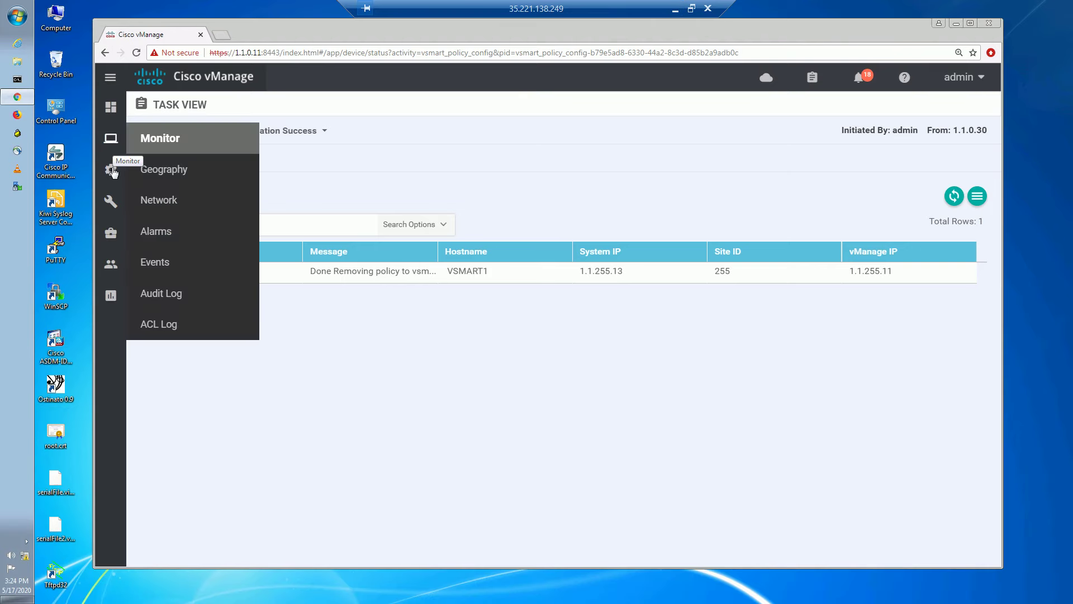
mouse_move(112, 170)
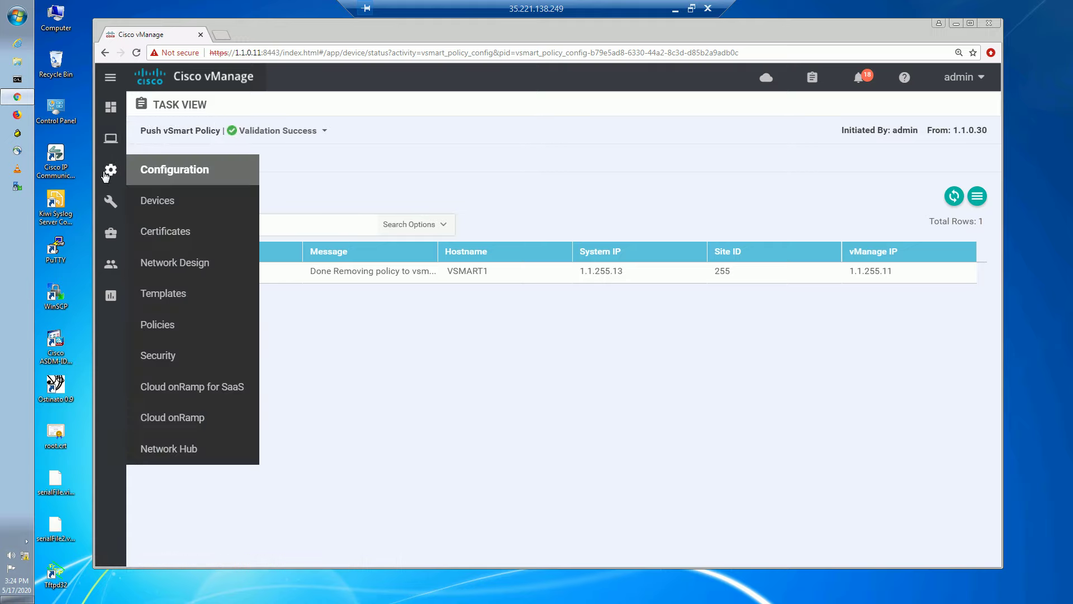
click(168, 325)
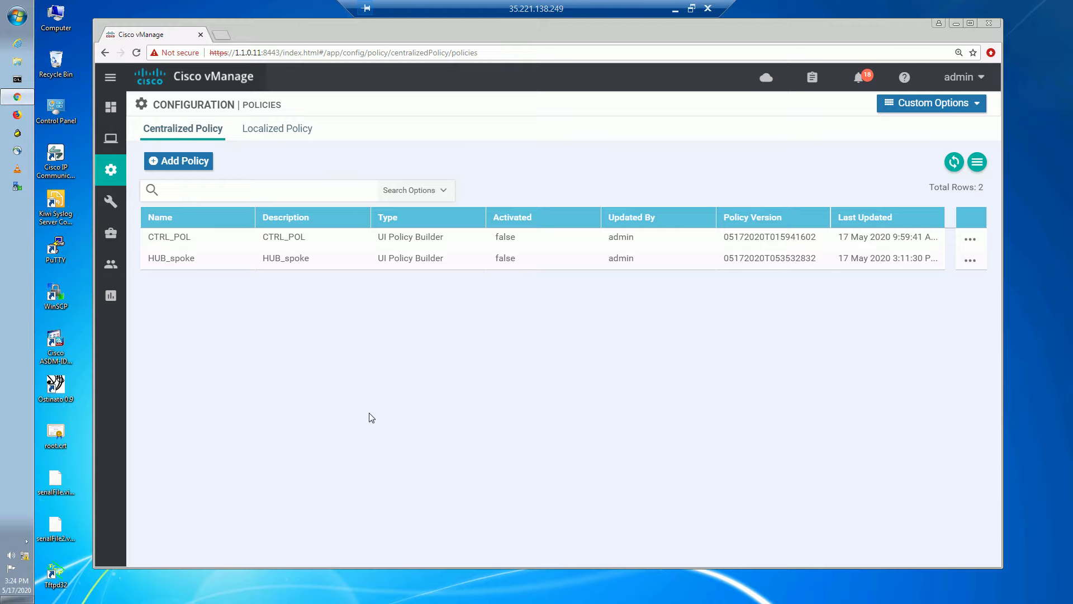
click(191, 163)
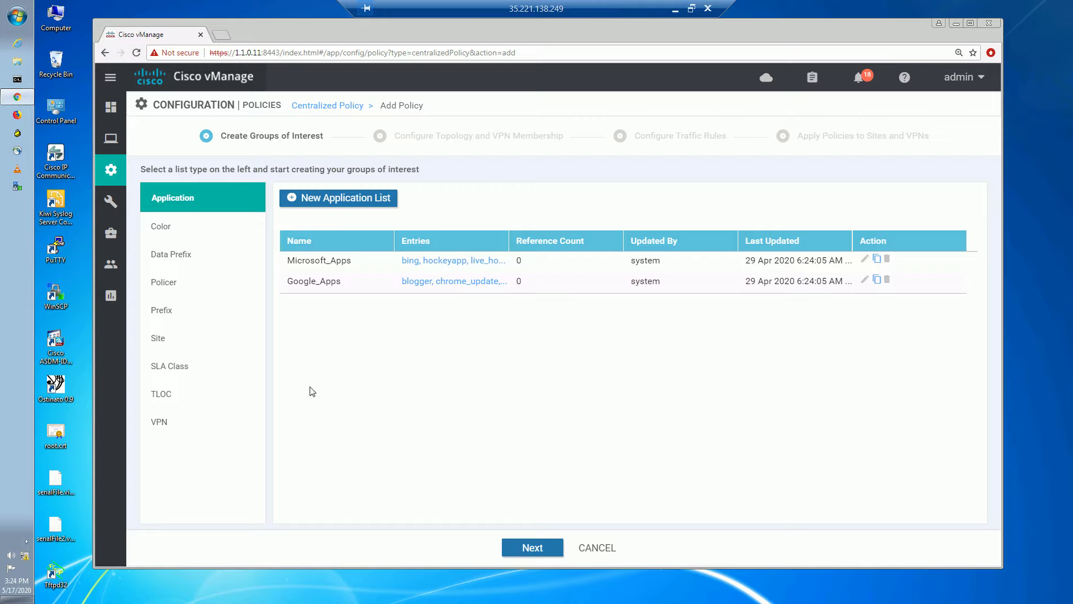
Step: Create a site list named SITE_REGION_1 containing sites 1 and 101, copying its name for reuse
click(160, 339)
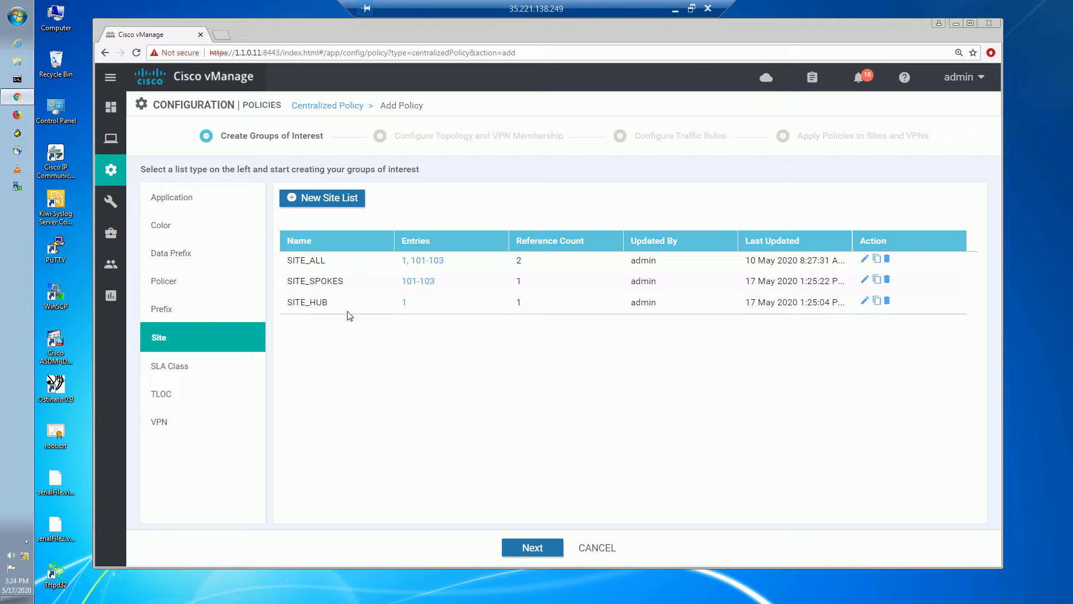
click(339, 196)
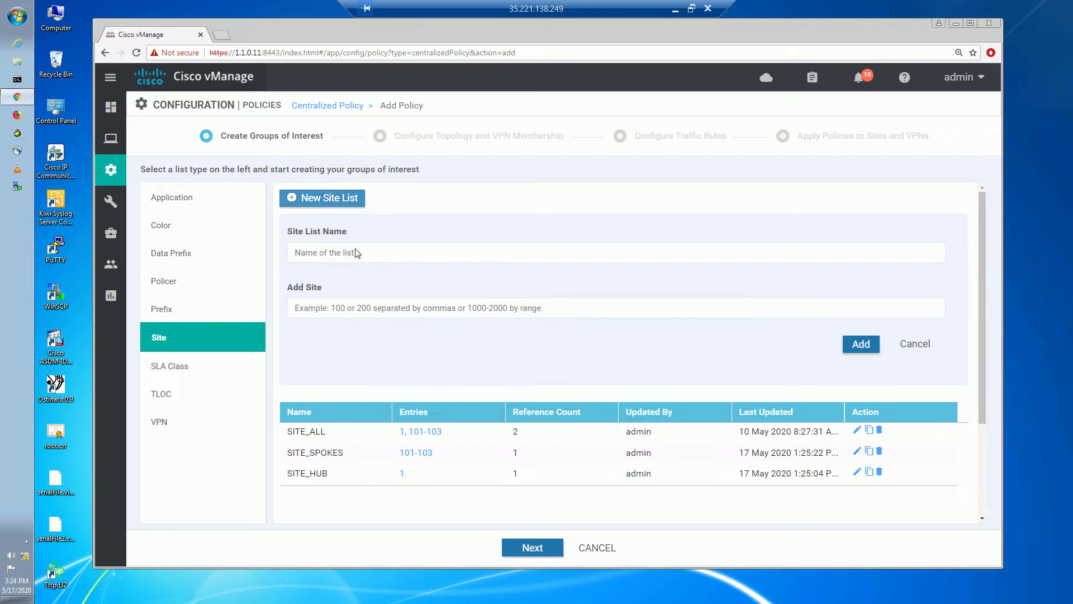
click(356, 252)
text(SITE)
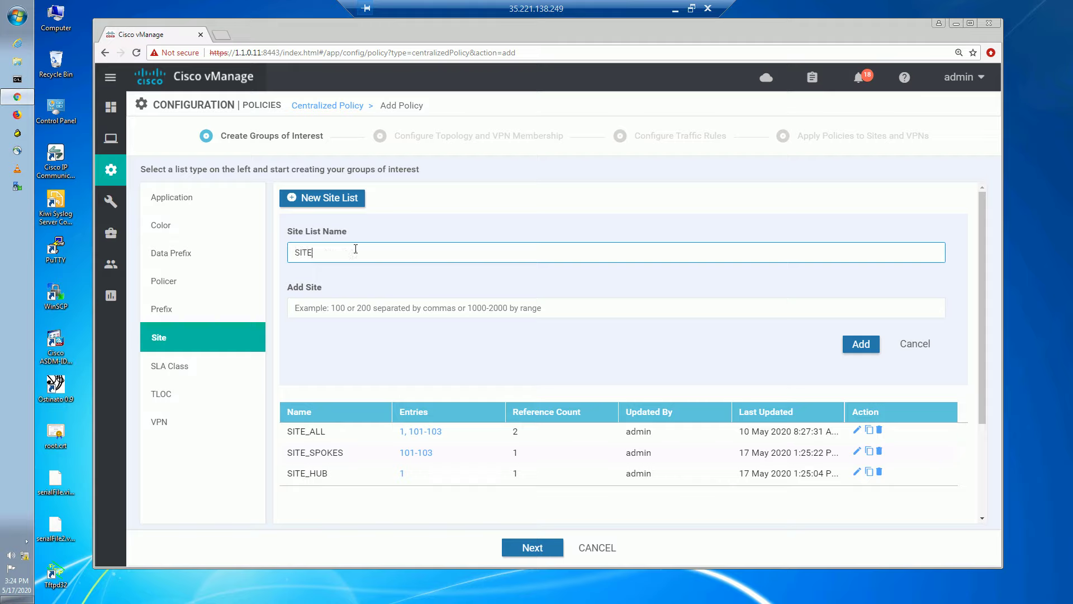
text(_REGION_1)
drag(375, 249, 277, 237)
key(ctrl+c)
click(340, 308)
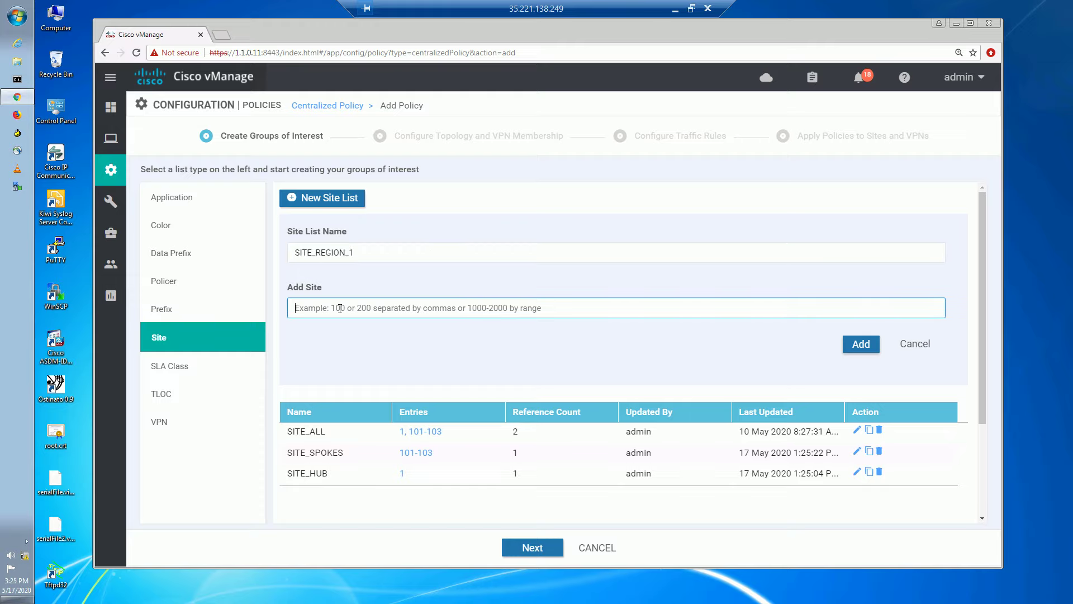
text(1,101)
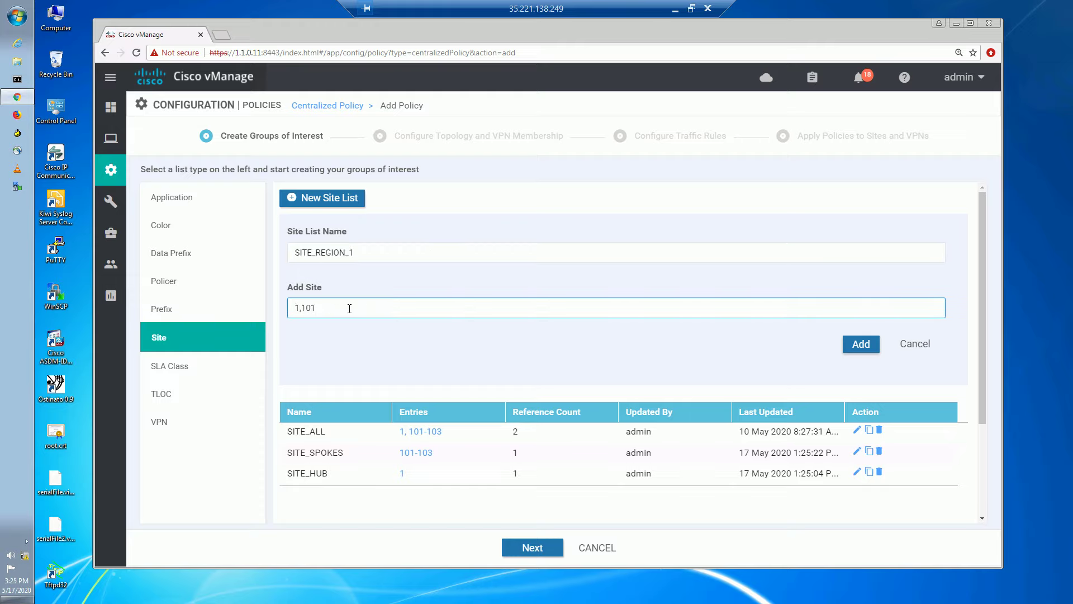
click(857, 343)
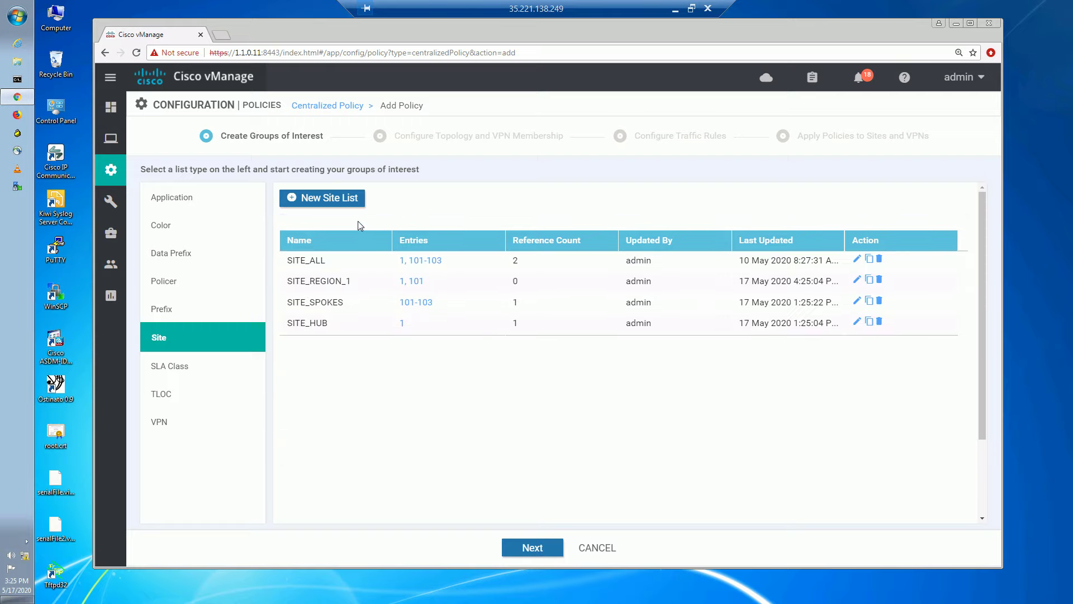
Step: Create a second site list named SITE_REGION_2 containing sites 102 and 103, and proceed to the topology configuration
click(331, 200)
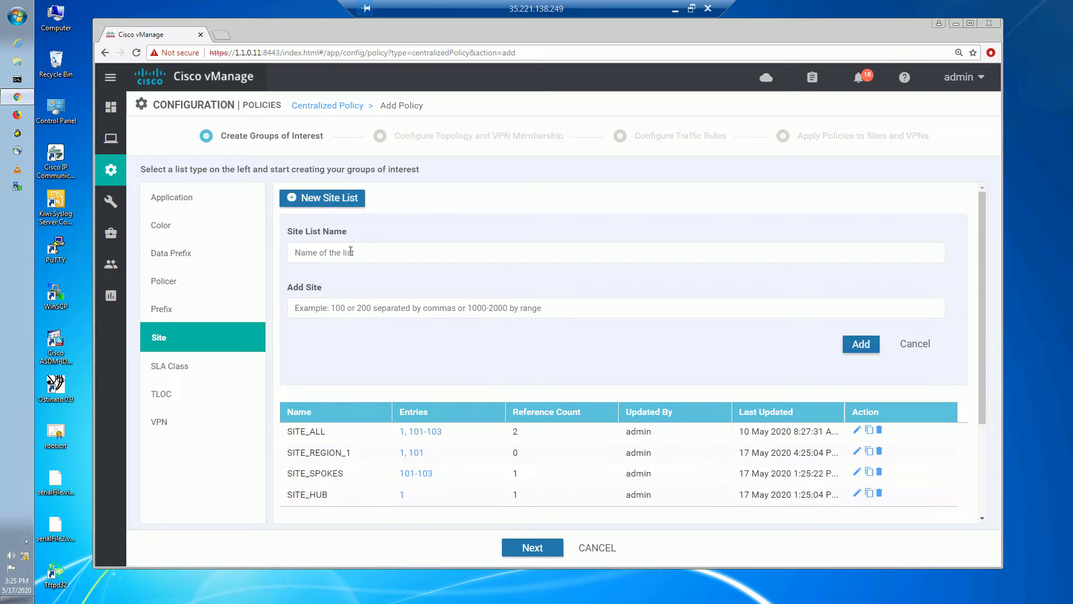
click(350, 252)
key(ctrl+v)
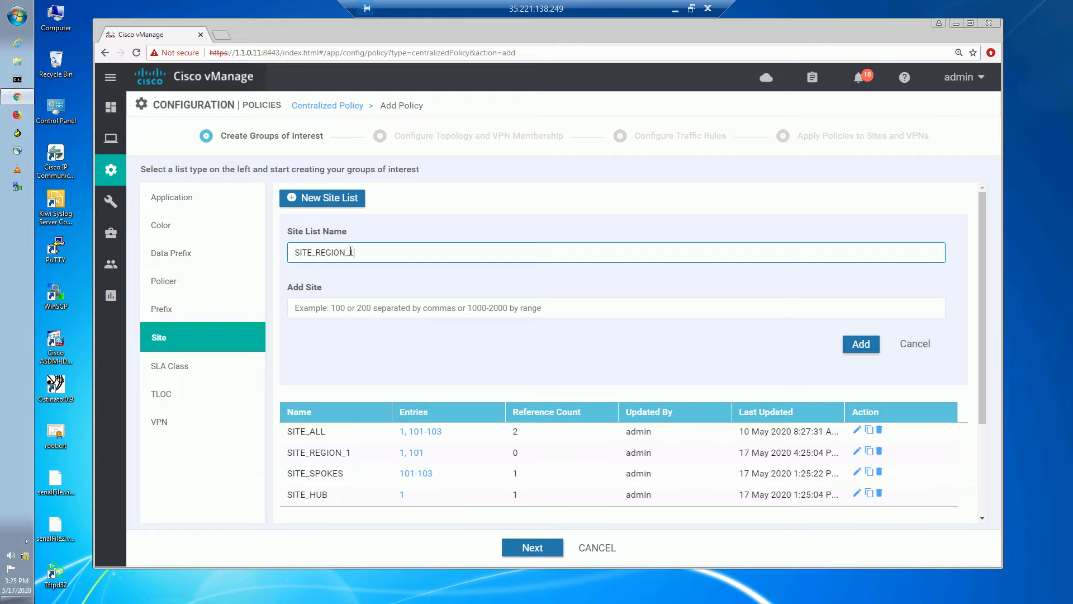
text(2)
click(342, 308)
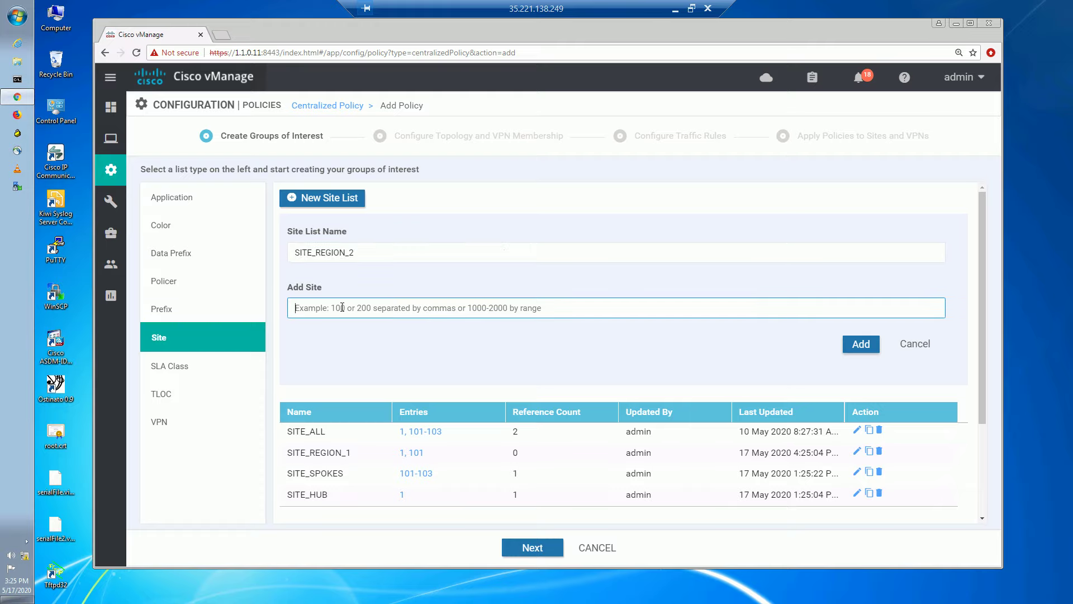
text(102,103)
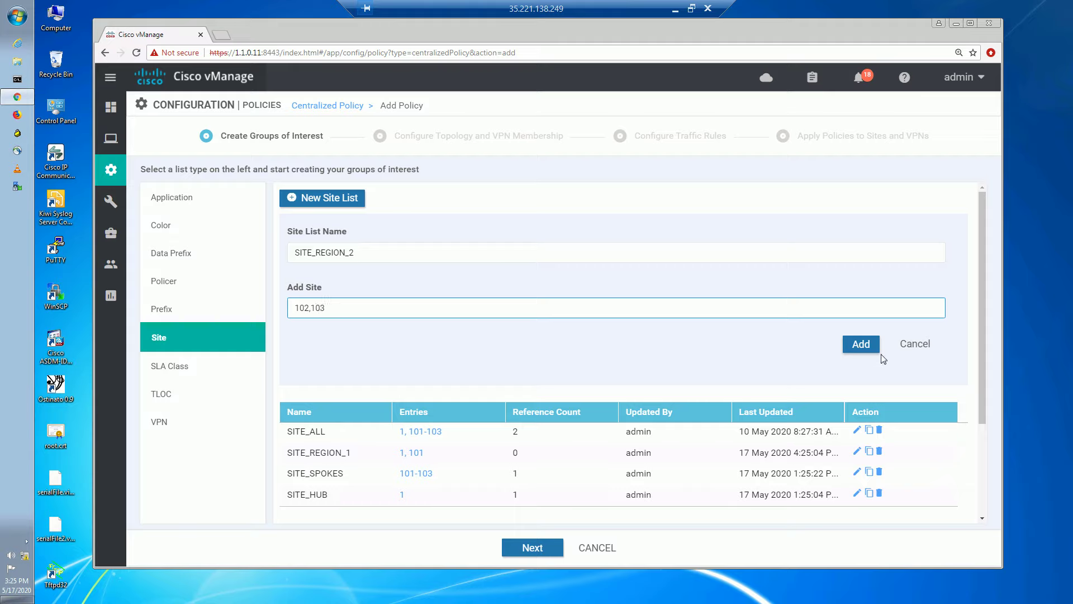
click(864, 347)
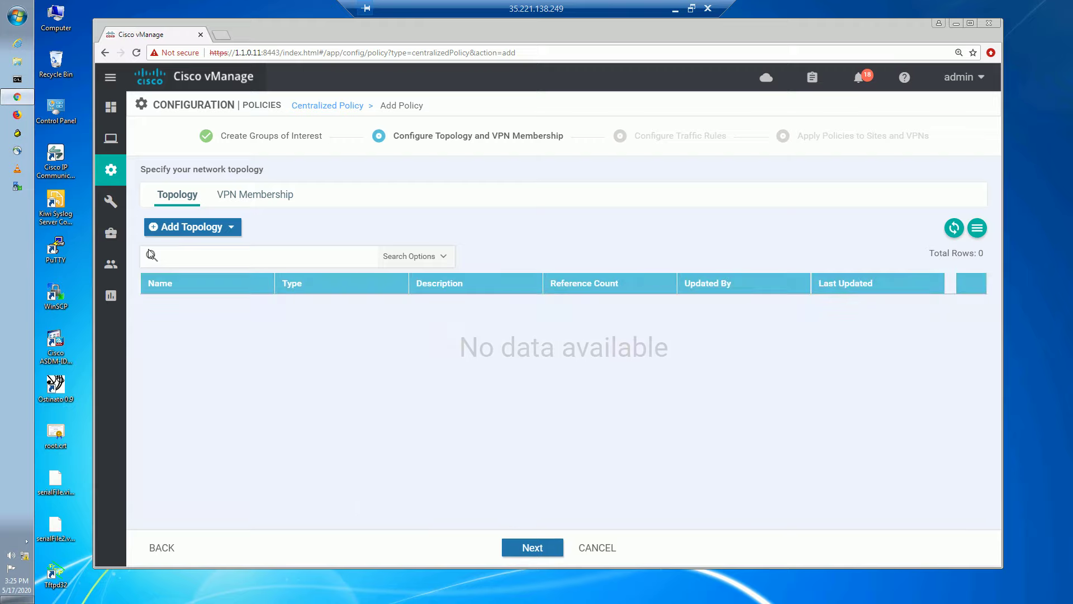
Step: Add a new Mesh topology to the centralized policy
mouse_move(111, 170)
click(211, 230)
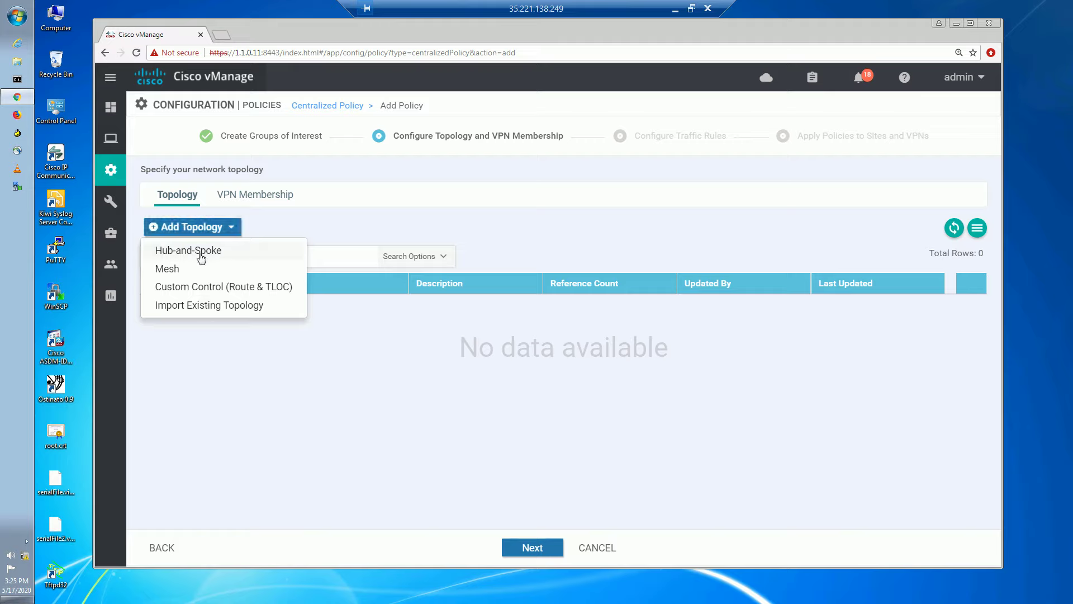
click(173, 270)
click(171, 274)
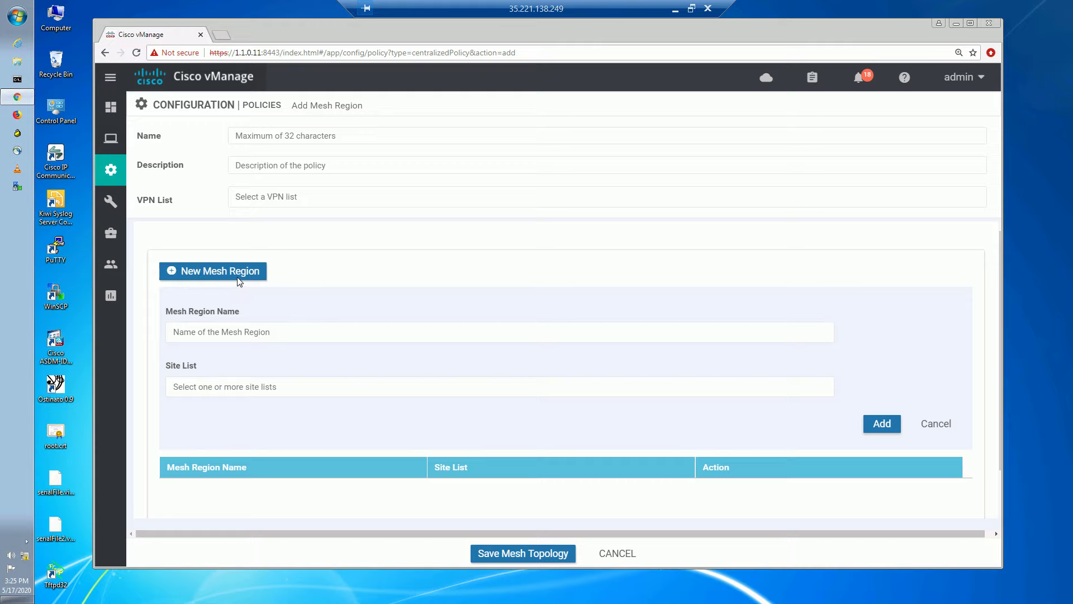
Step: Set the mesh topology's name and description to REGION_MESH_VPN10 and assign the VPN_10 list
click(273, 132)
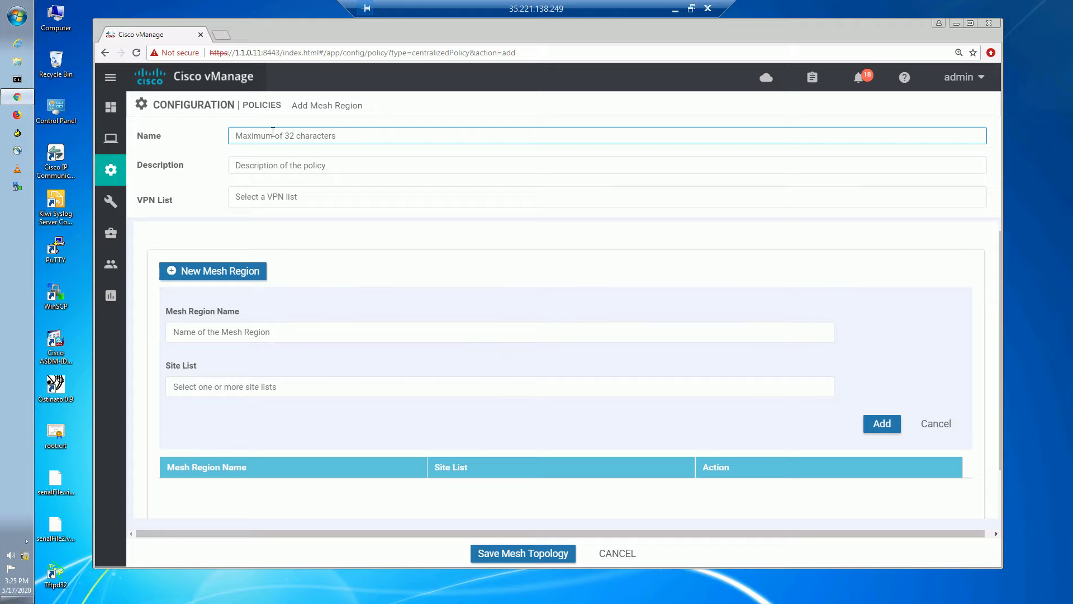
text(REGION_MEShH_VPN)
drag(332, 135, 208, 137)
key(ctrl+c)
click(303, 170)
key(ctrl+v)
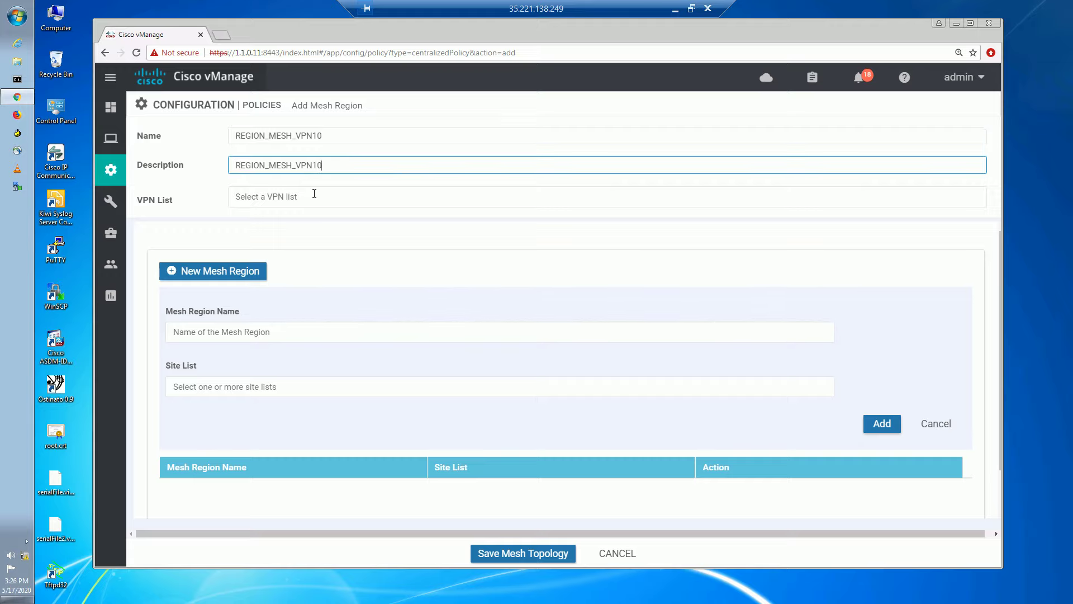
click(294, 200)
click(266, 234)
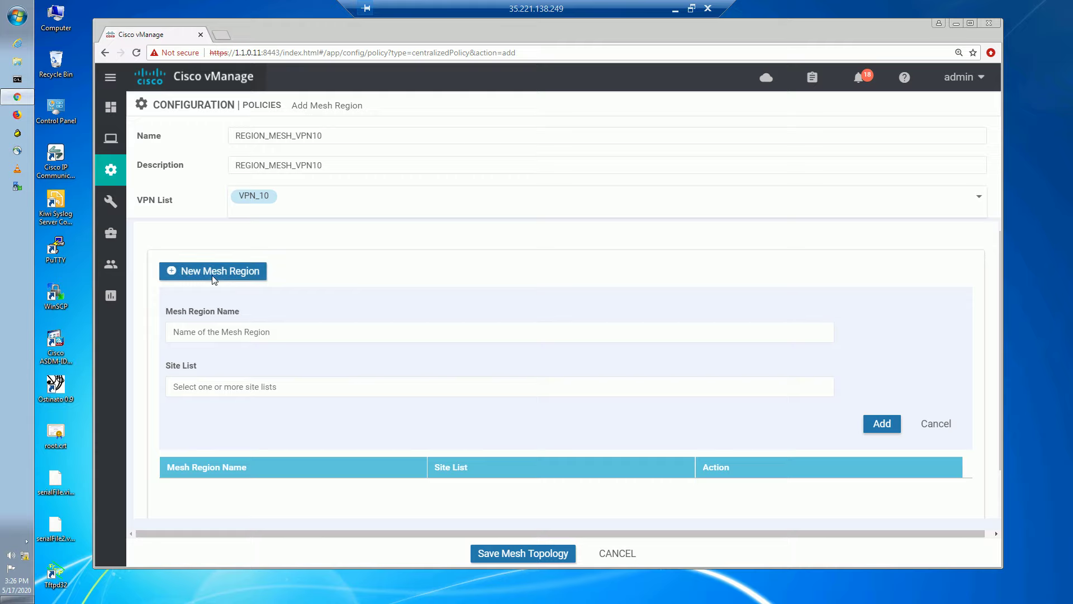
Step: Add a mesh region named REGION1 that uses the SITE_REGION_1 site list
click(218, 330)
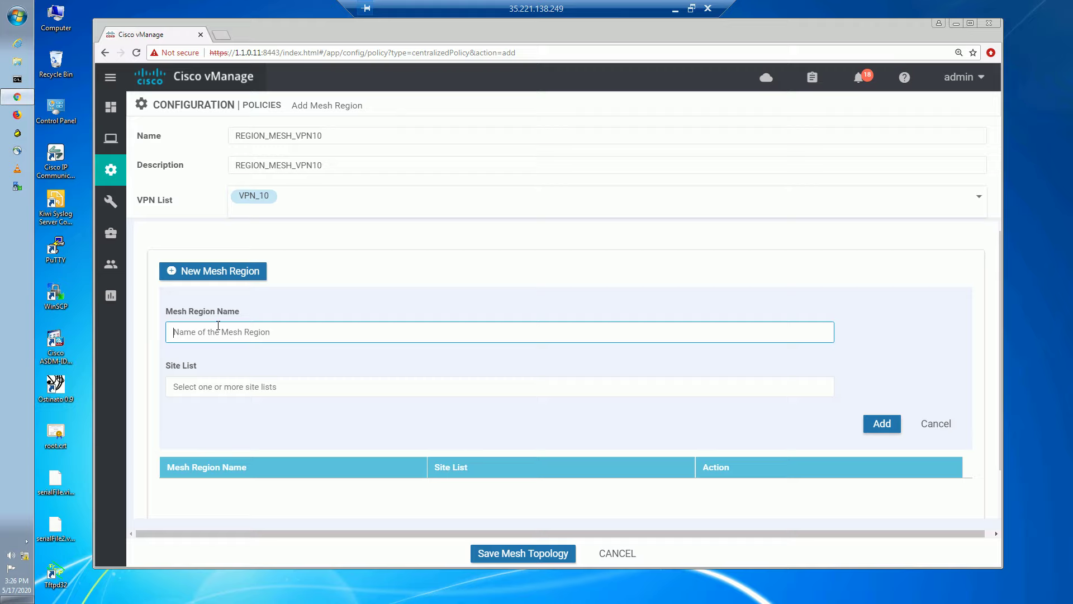
text(REGION1)
click(189, 386)
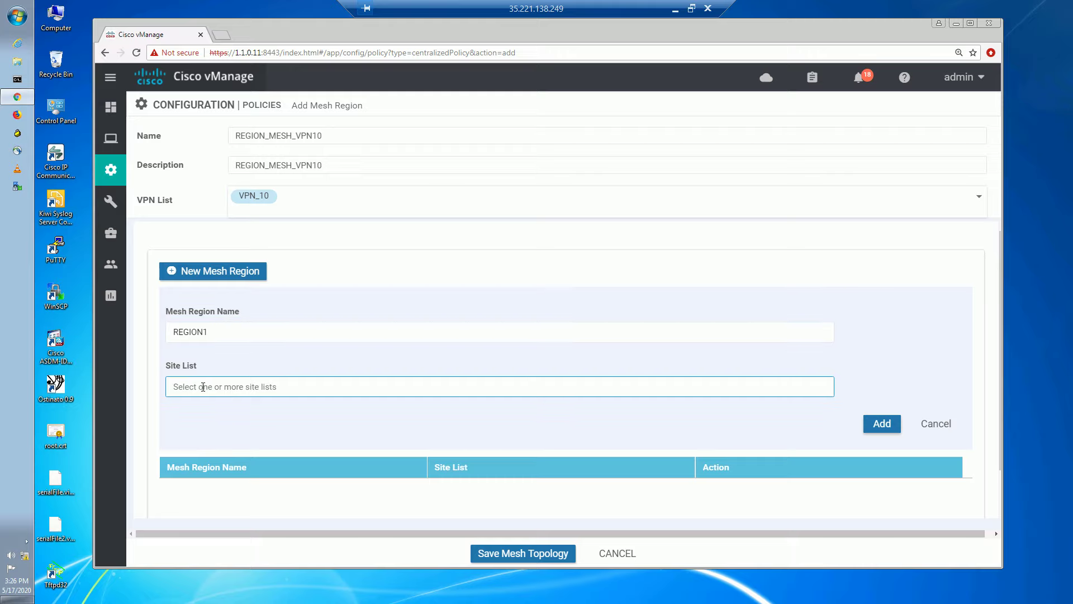
click(185, 455)
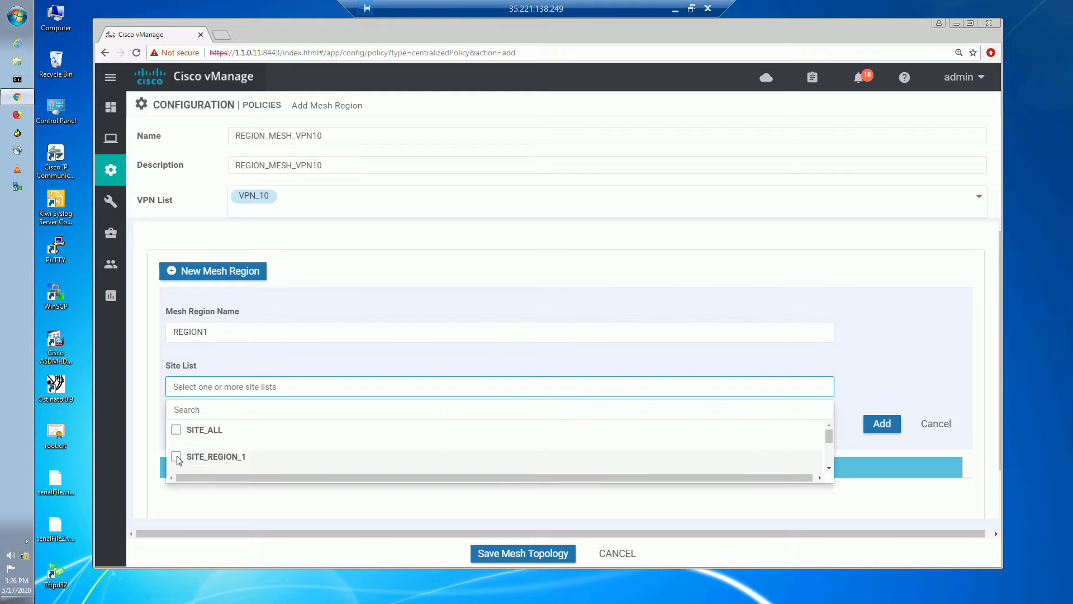
click(897, 380)
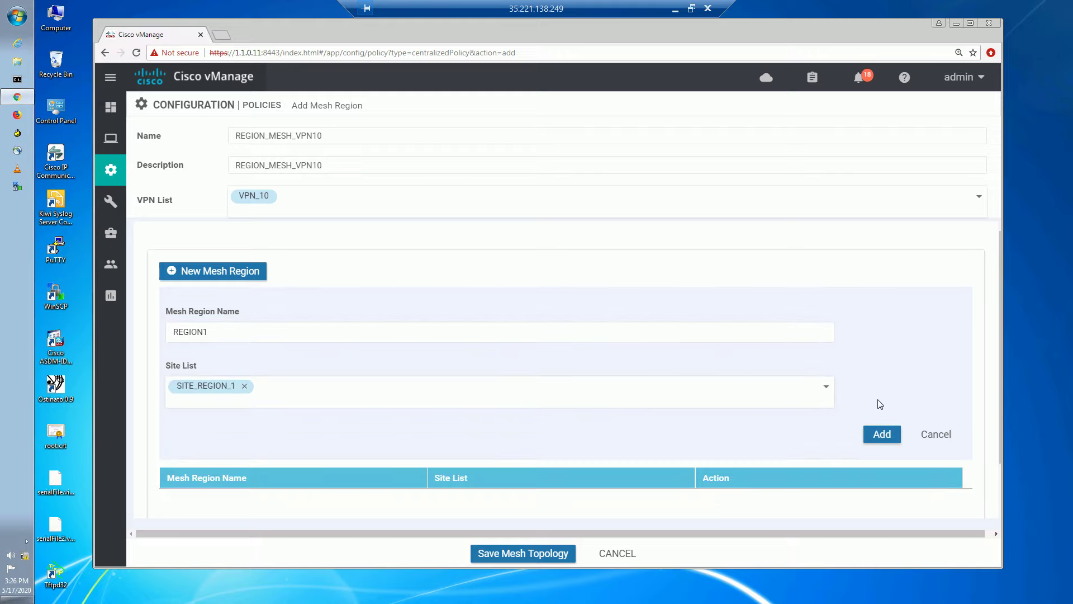
click(880, 434)
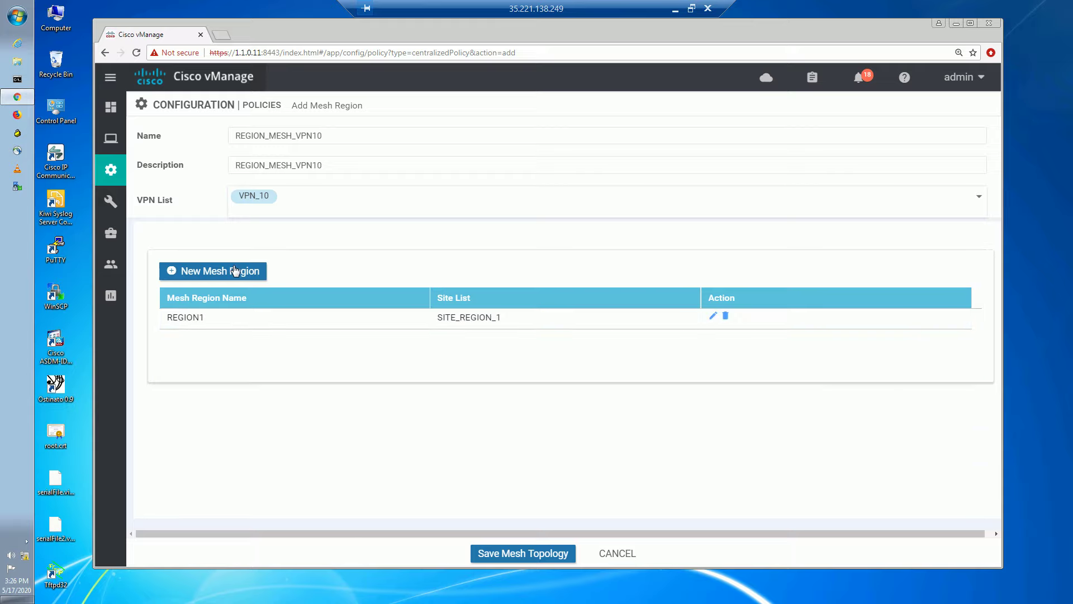
Step: Add a second mesh region named REGION2 that uses the SITE_REGION_2 site list
click(235, 270)
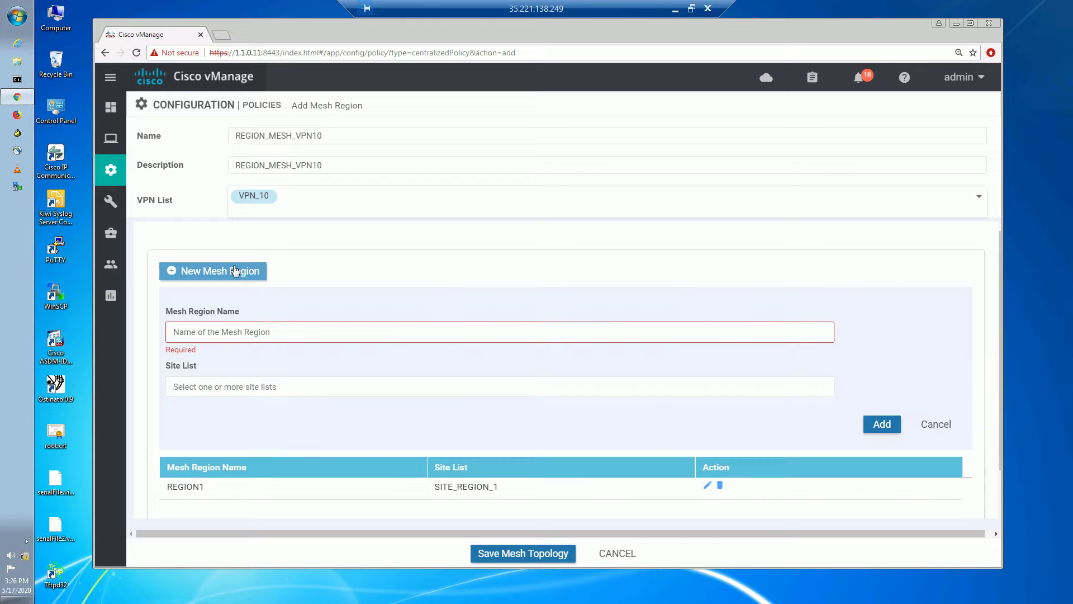
click(208, 331)
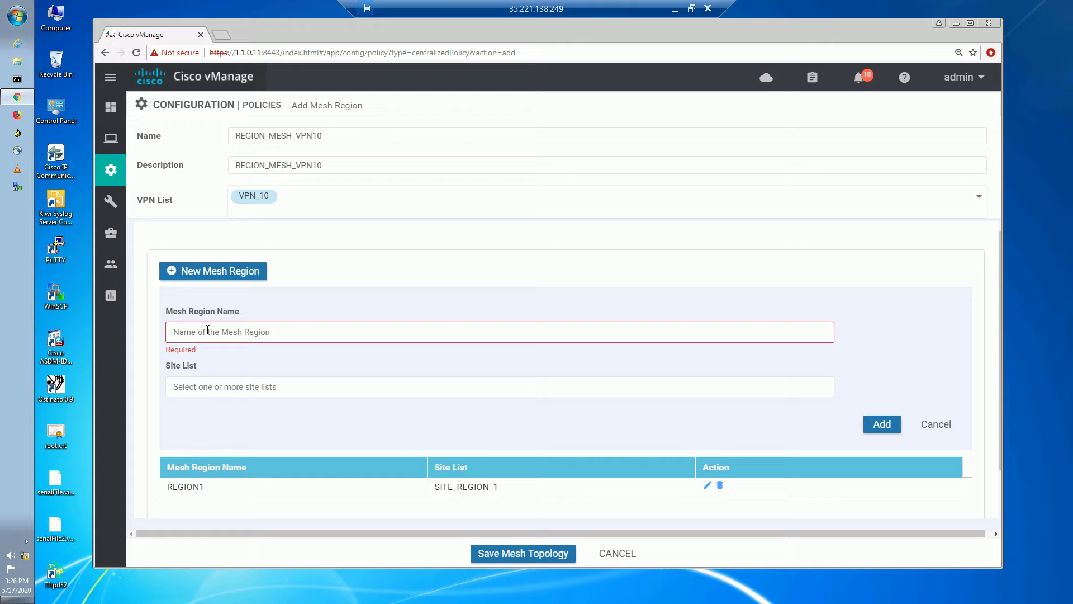
text(REGION2)
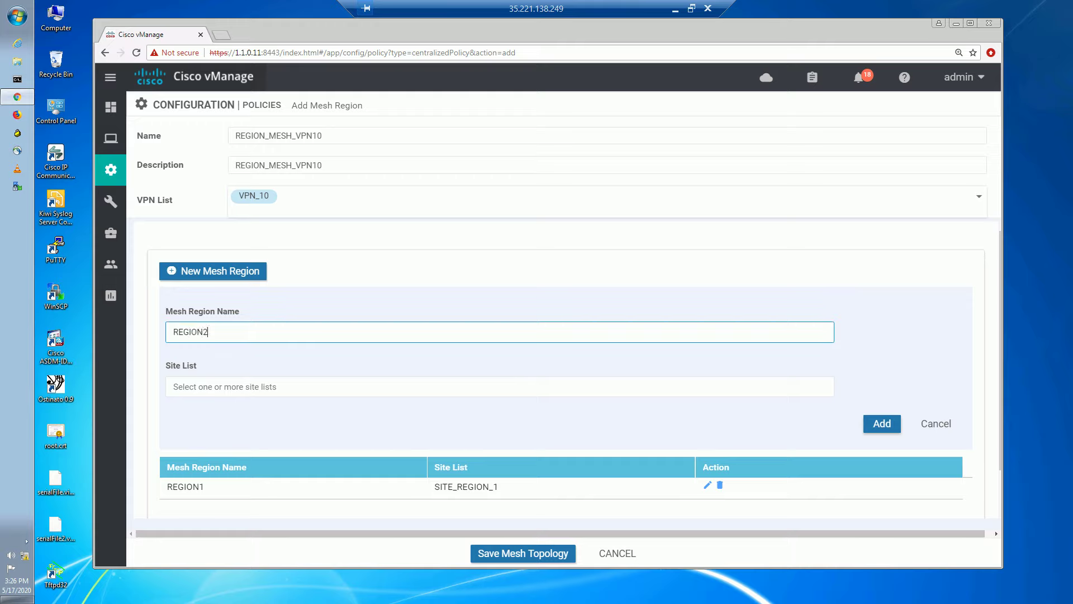
click(313, 385)
scroll(241, 428, down, 5)
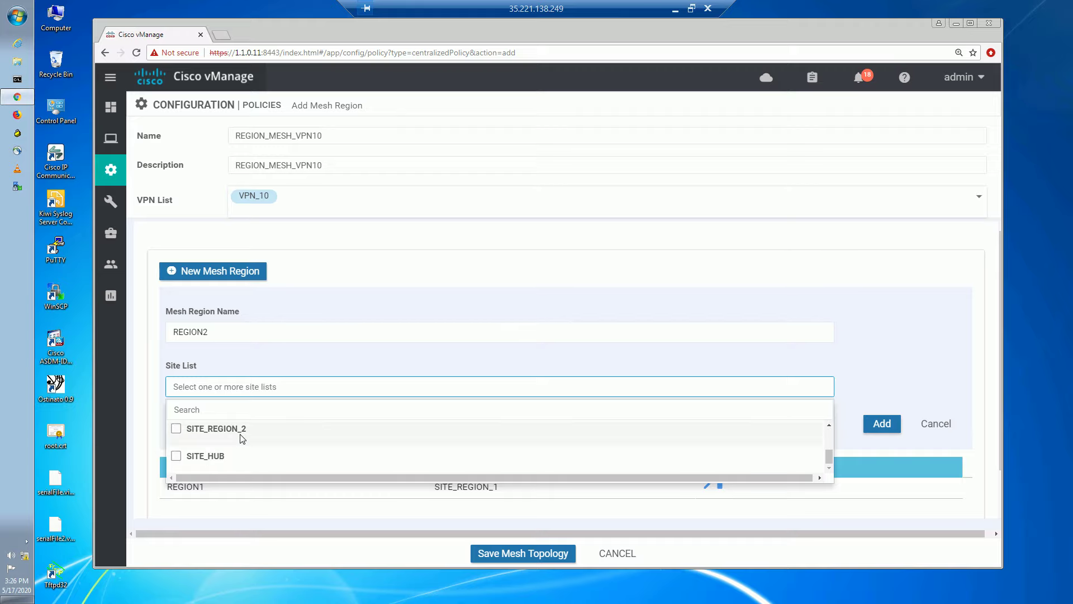
click(176, 382)
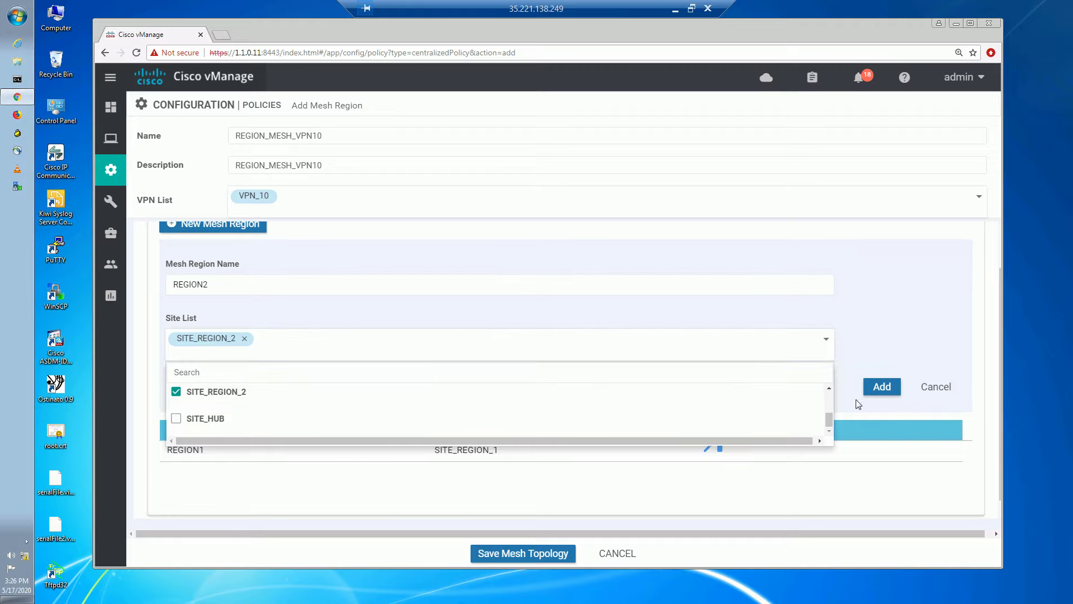
click(881, 390)
click(880, 390)
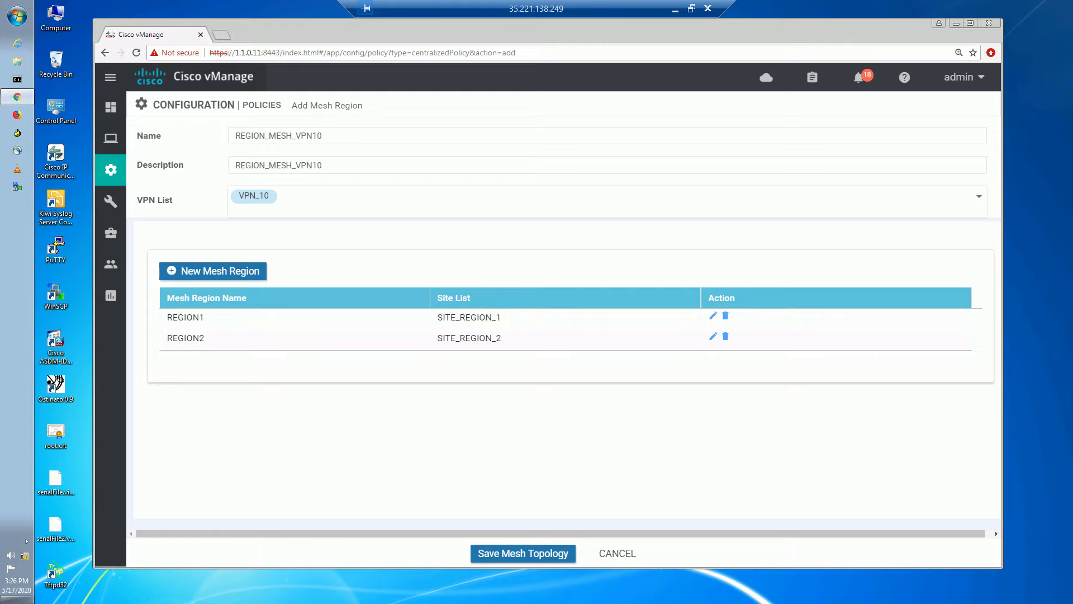
Step: Save the mesh topology and proceed past the traffic rules, without adding any, to applying policies to sites and VPNs
click(535, 554)
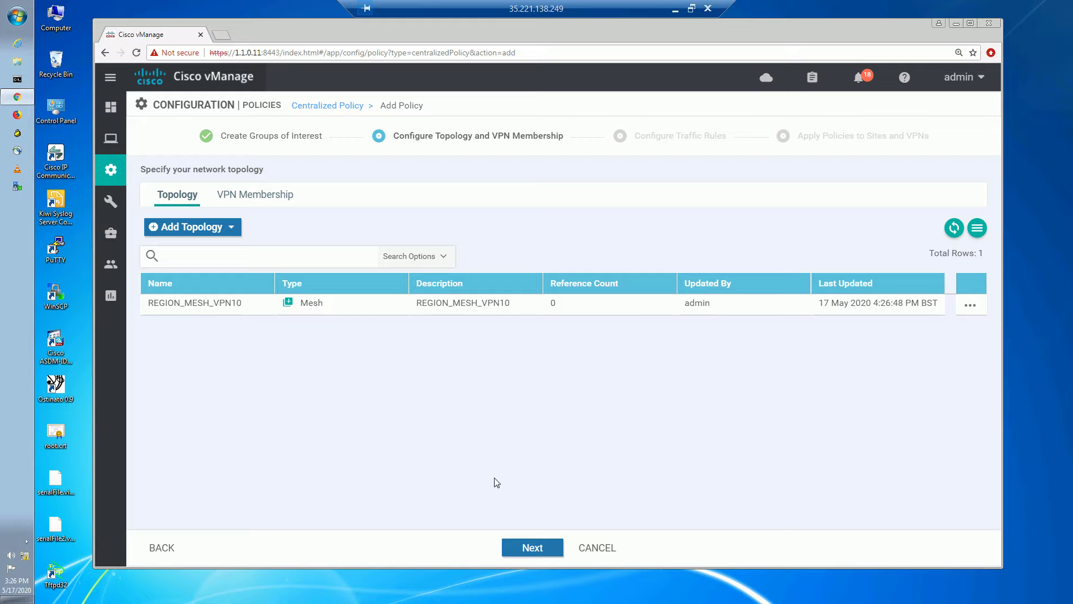
click(529, 546)
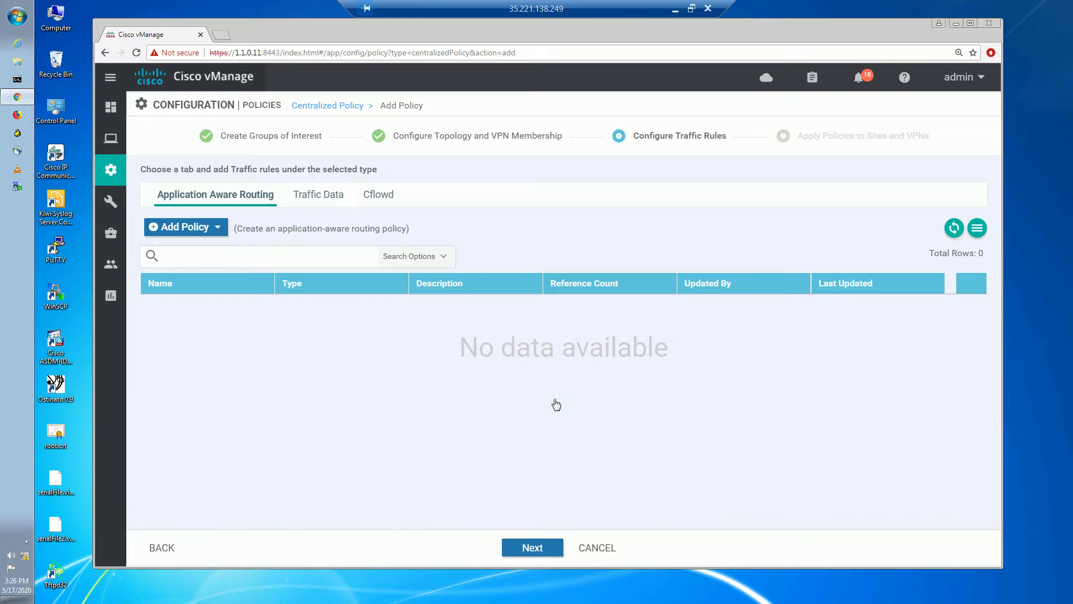
click(538, 548)
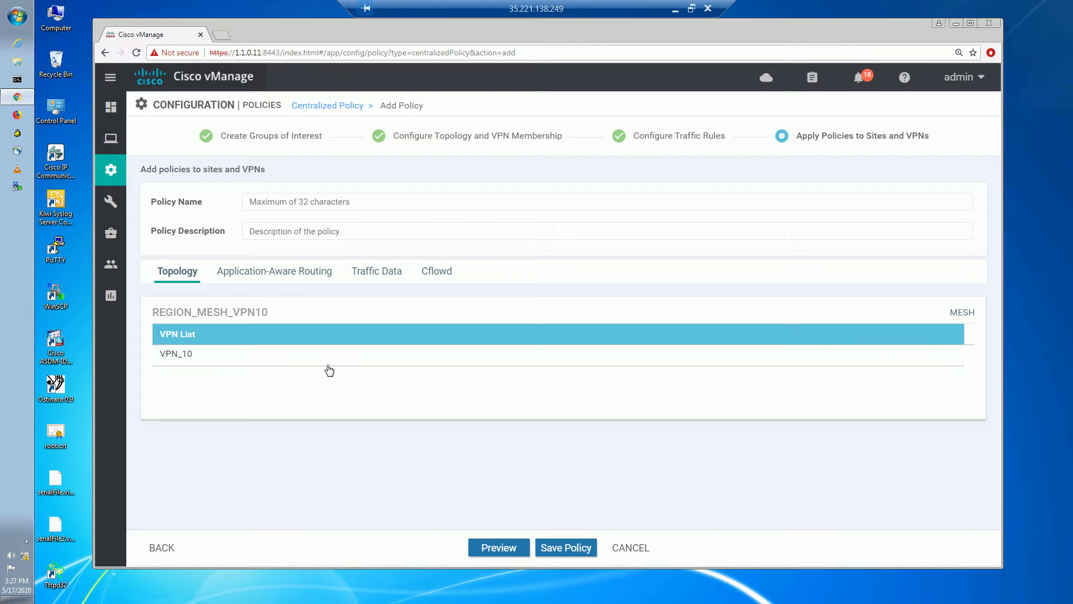
Step: Set the policy name and description to TOPO_MESH_REGION and save the centralized policy
click(269, 201)
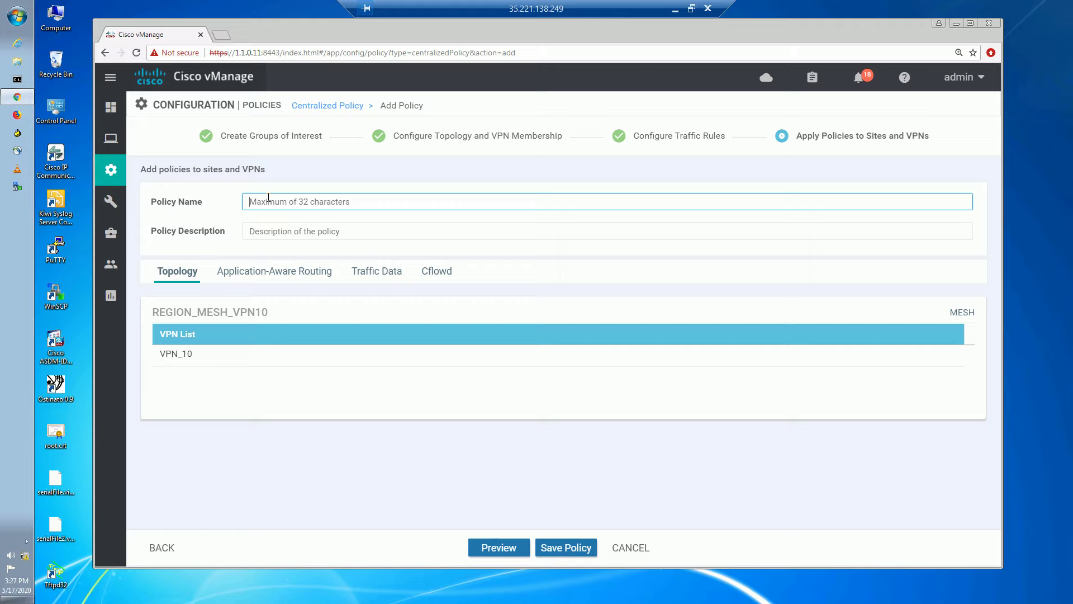
text(TOPO_MESH_REGION)
drag(335, 202, 239, 203)
key(ctrl+c)
click(313, 231)
key(ctrl+v)
click(333, 444)
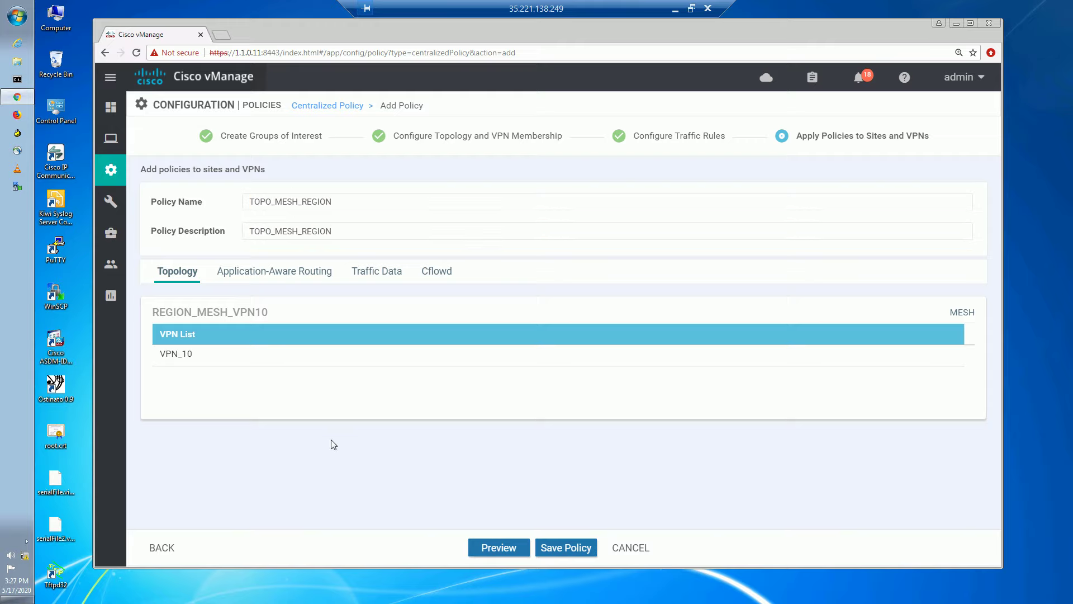
click(576, 549)
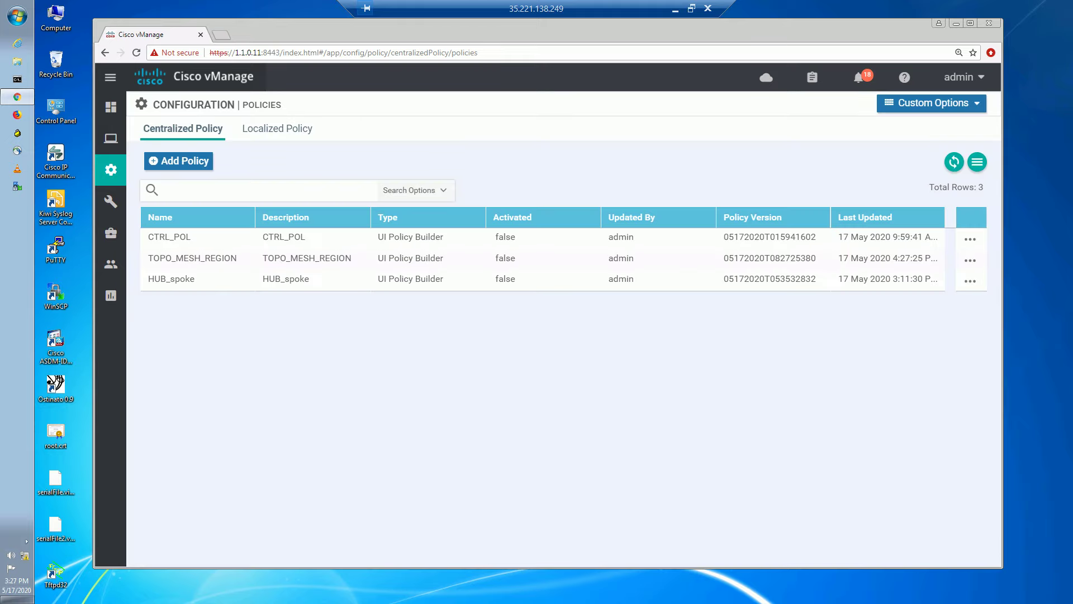
Step: Activate the TOPO_MESH_REGION policy on the reachable vSmart controller
click(974, 267)
click(918, 384)
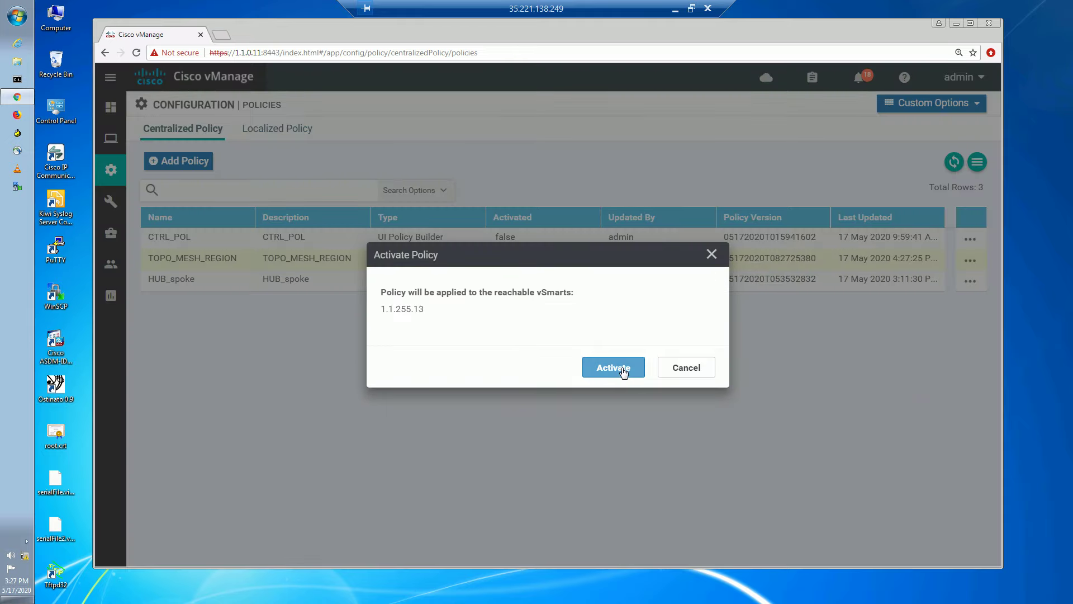
click(623, 371)
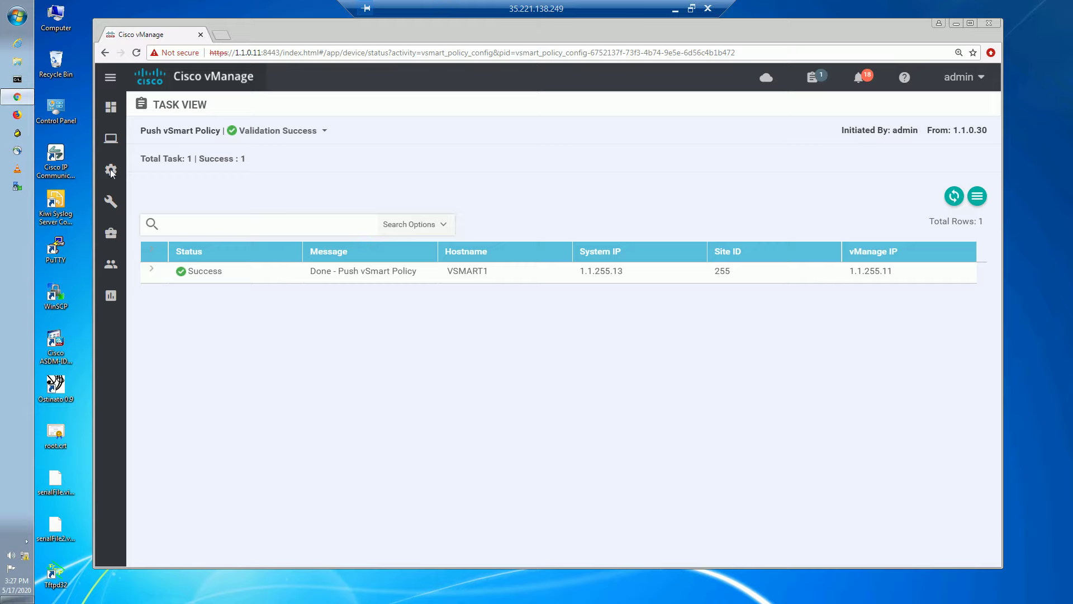
Step: Review the EVE network topology and the mesh region sketch in Microsoft Whiteboard, and return to the vManage remote session
mouse_move(112, 173)
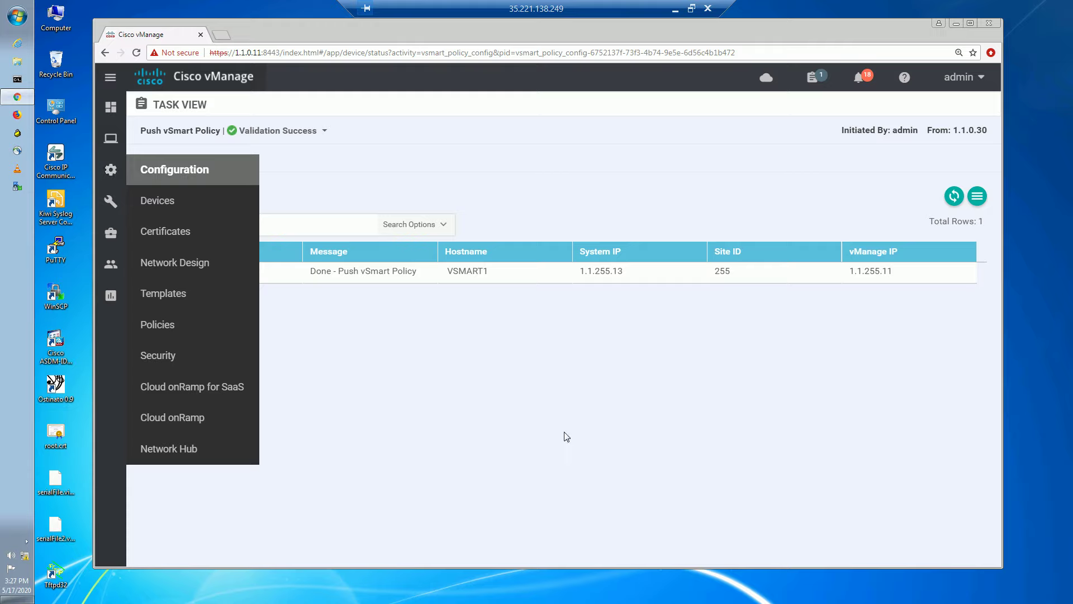
click(676, 10)
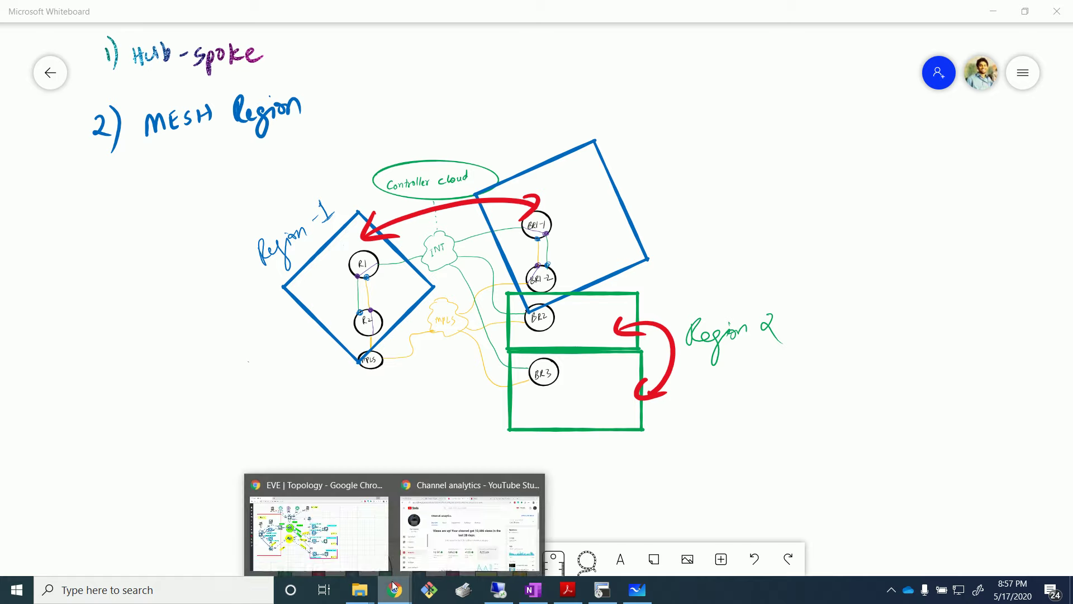
click(356, 524)
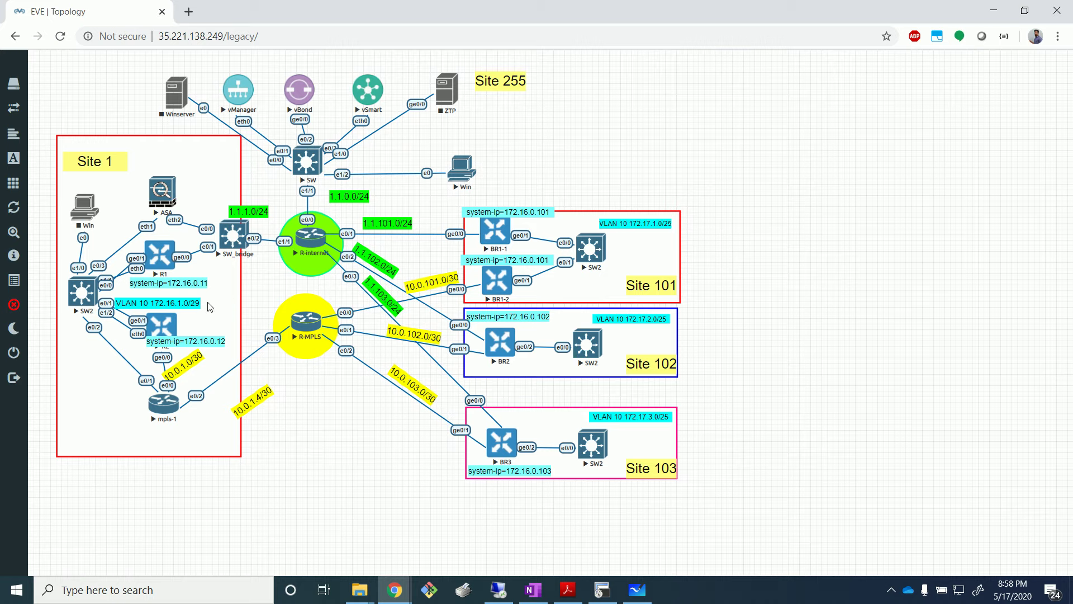
click(637, 589)
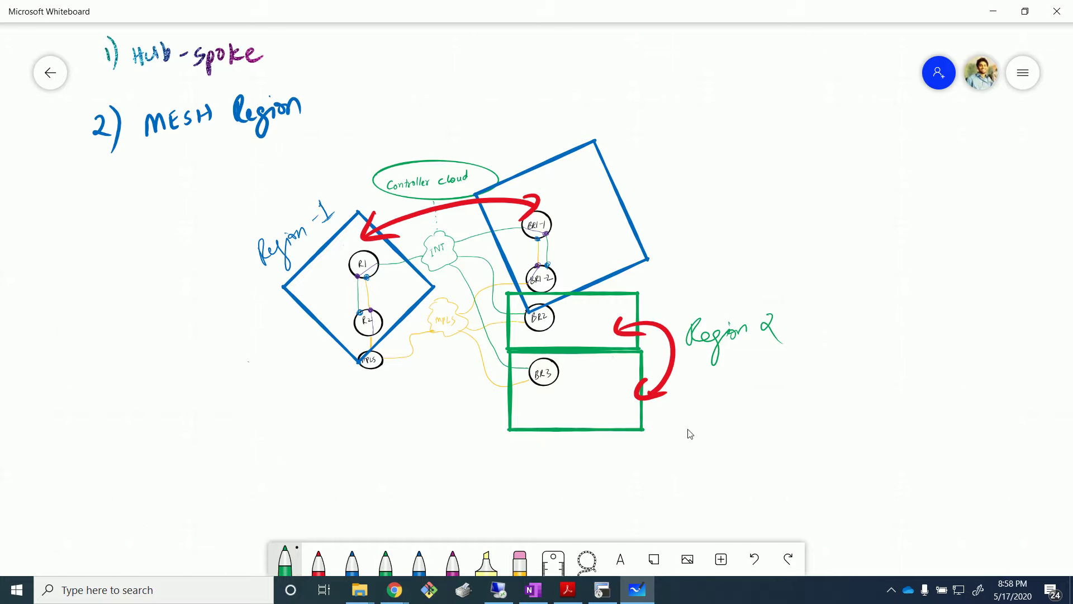
click(494, 589)
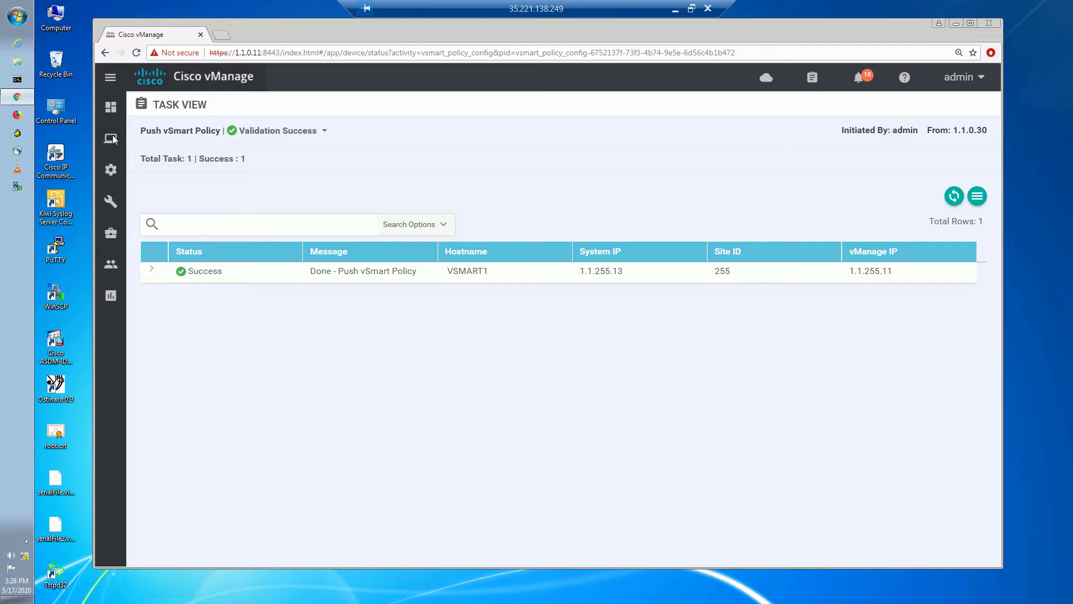
Step: Open the real-time monitoring view of device R1 from the monitored network devices
mouse_move(112, 139)
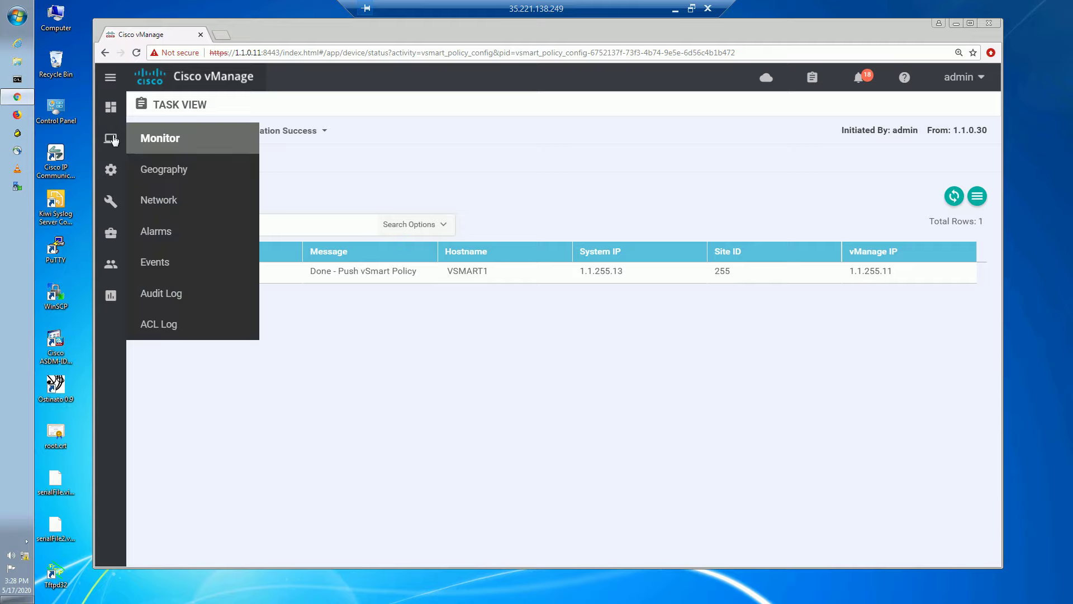
click(166, 202)
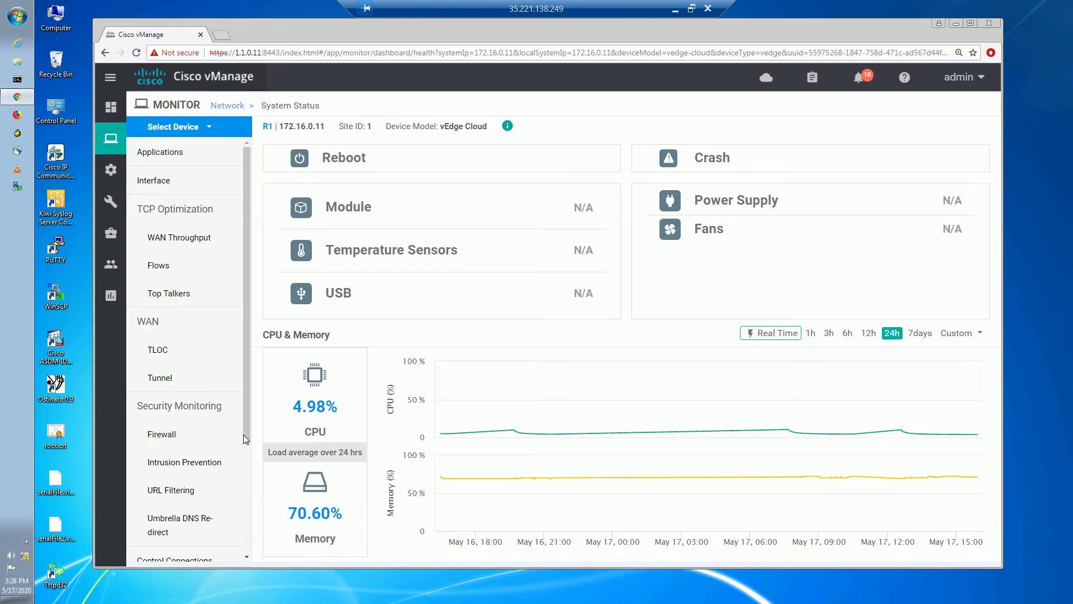
scroll(247, 466, down, 1)
scroll(247, 465, down, 3)
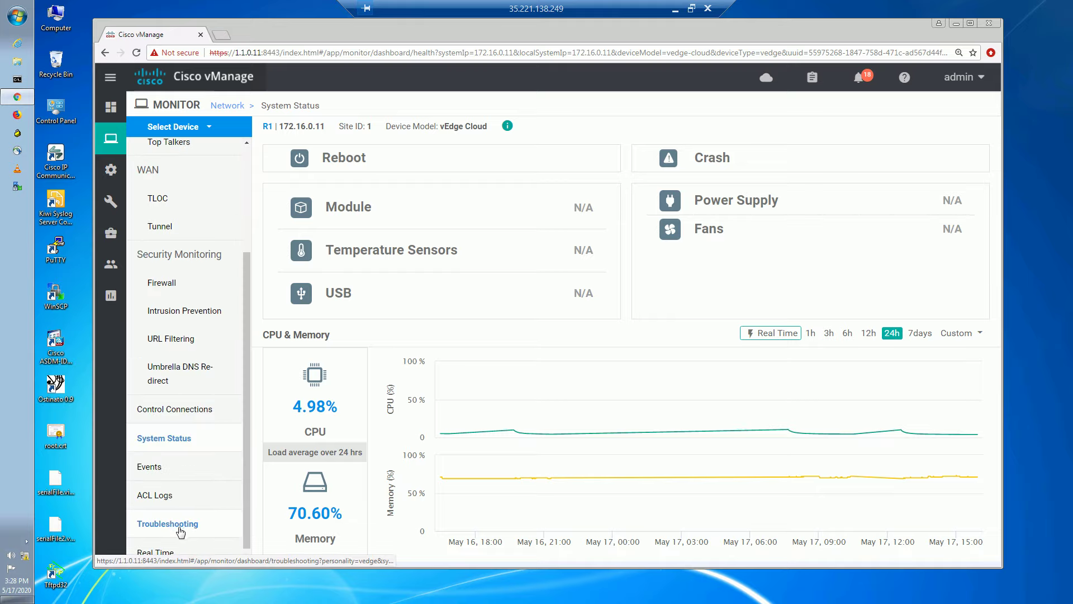
click(174, 552)
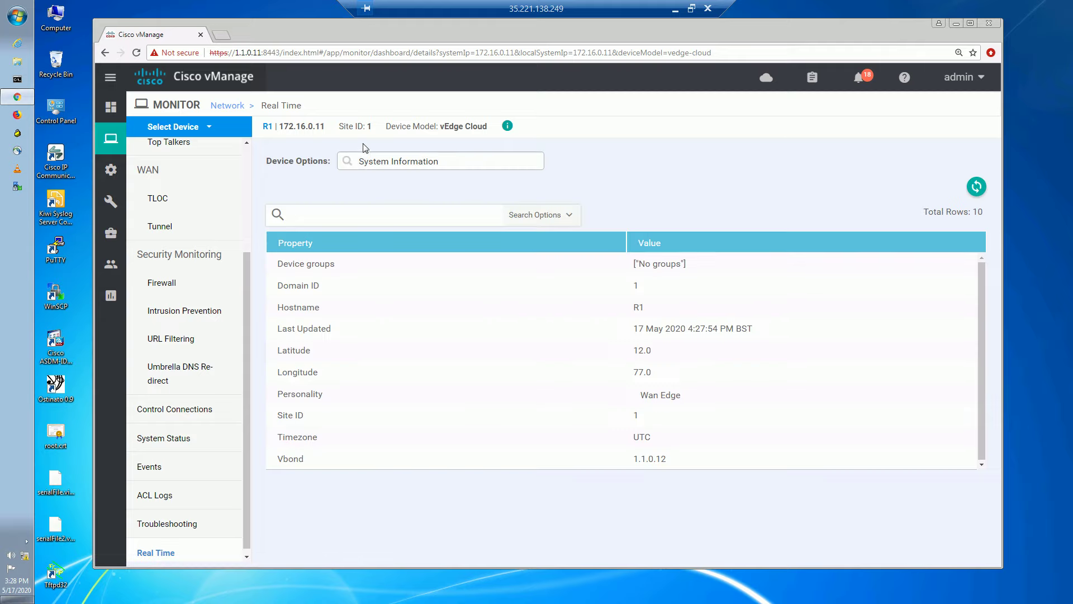
Step: Display R1's OMP Received Routes without filtering and examine the TLOC IP and site ID of each route
click(364, 163)
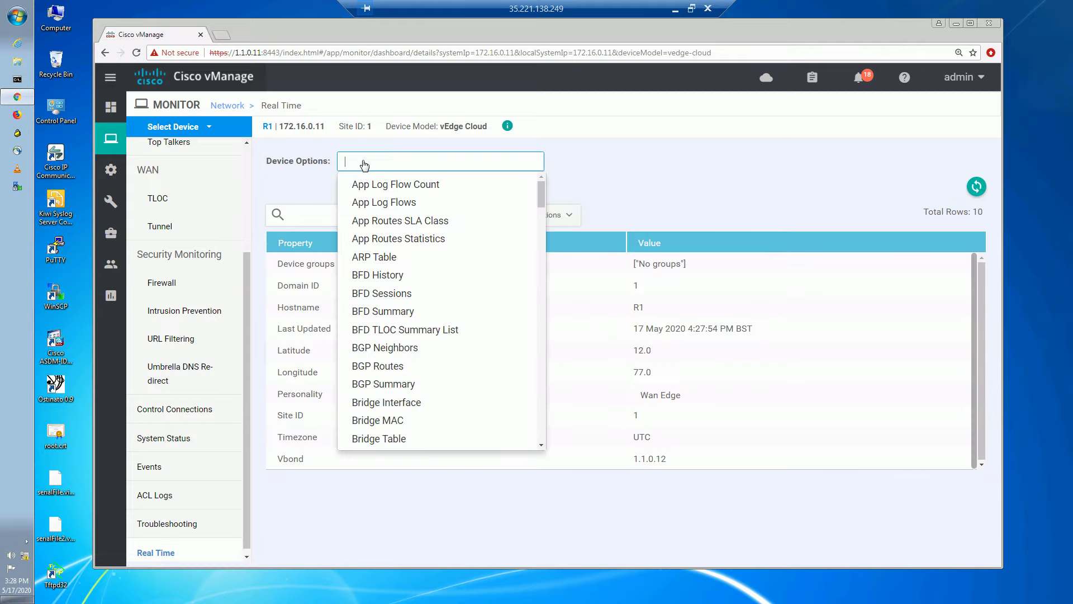
text(omprec)
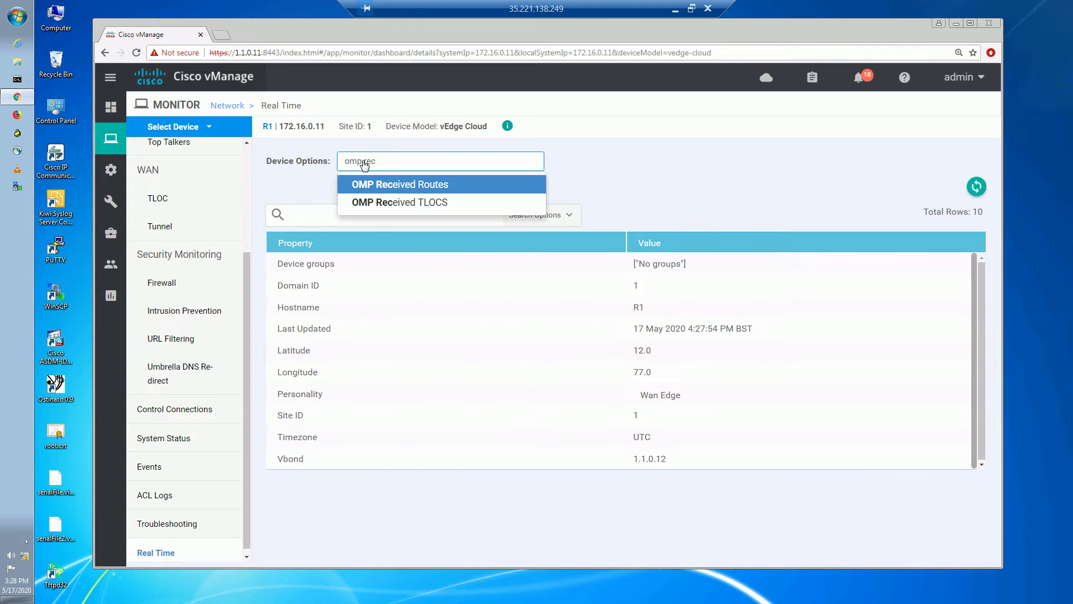
click(386, 185)
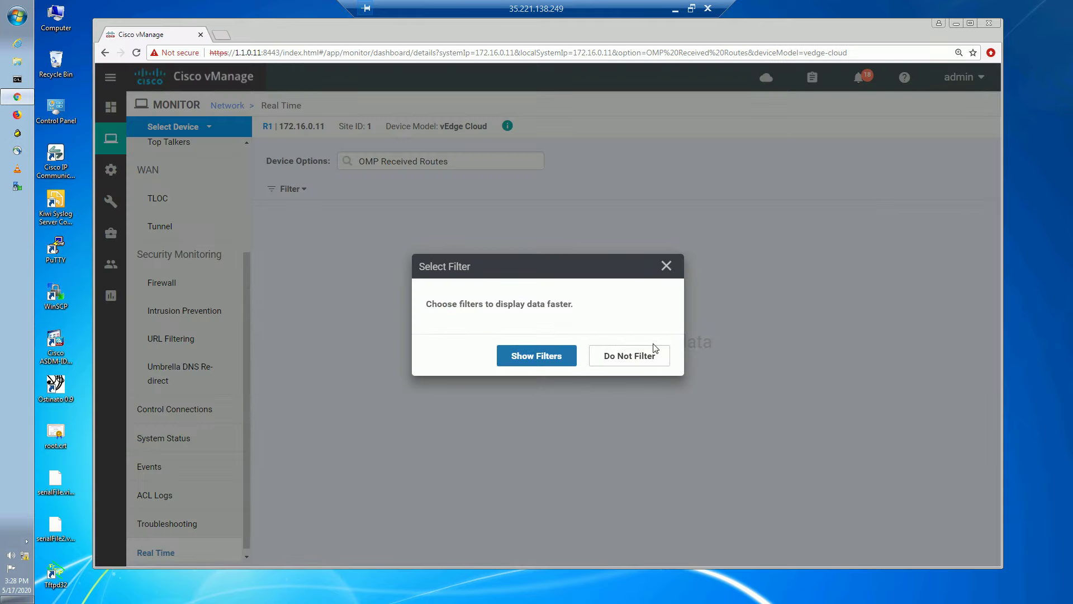
click(630, 357)
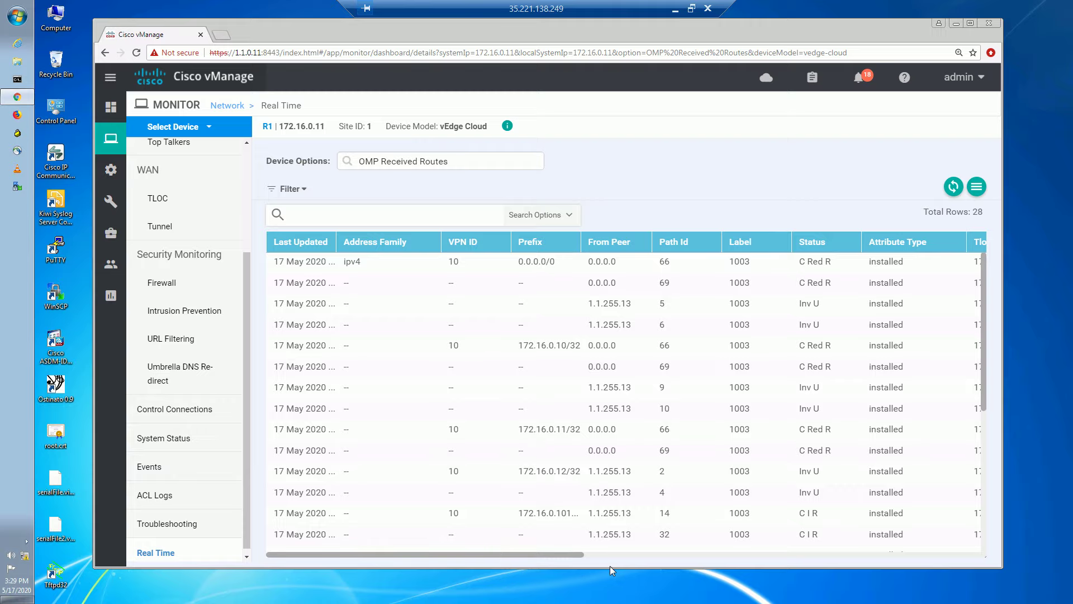
drag(573, 557, 861, 571)
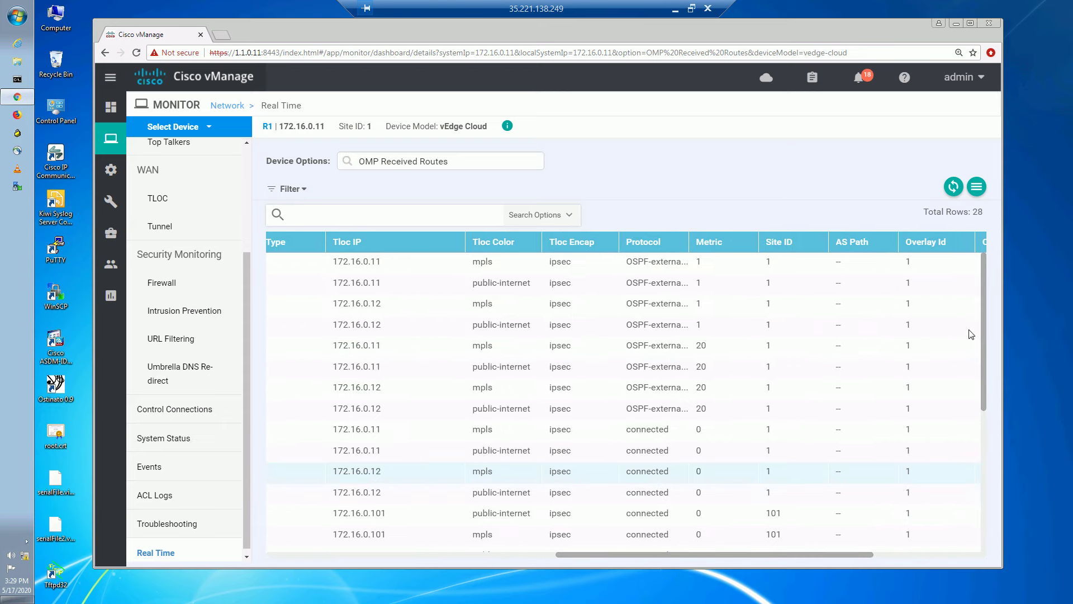
scroll(980, 423, down, 1)
scroll(980, 424, down, 5)
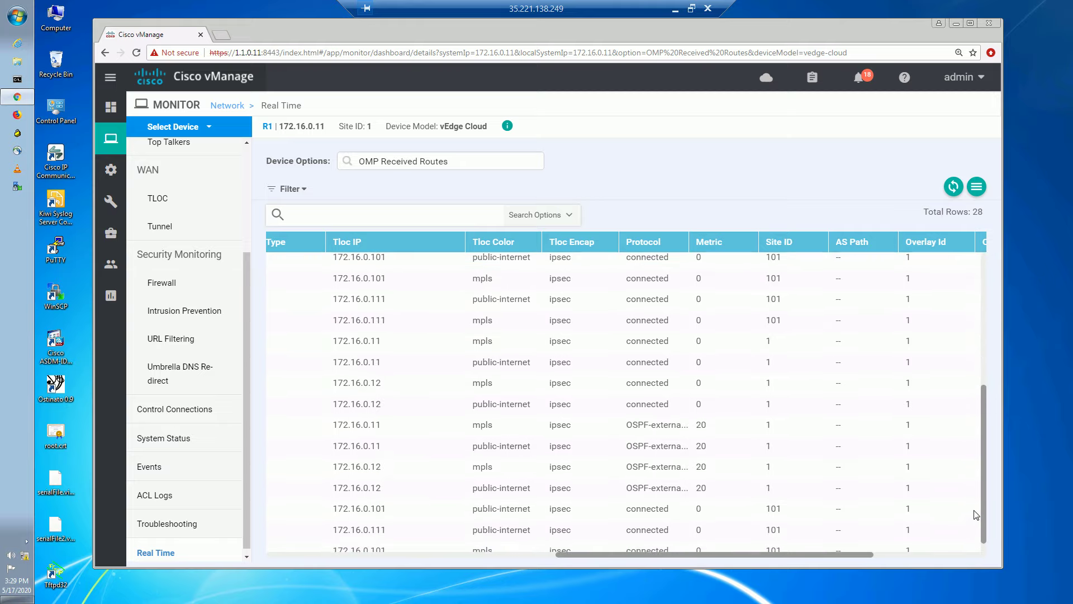
scroll(975, 421, up, 5)
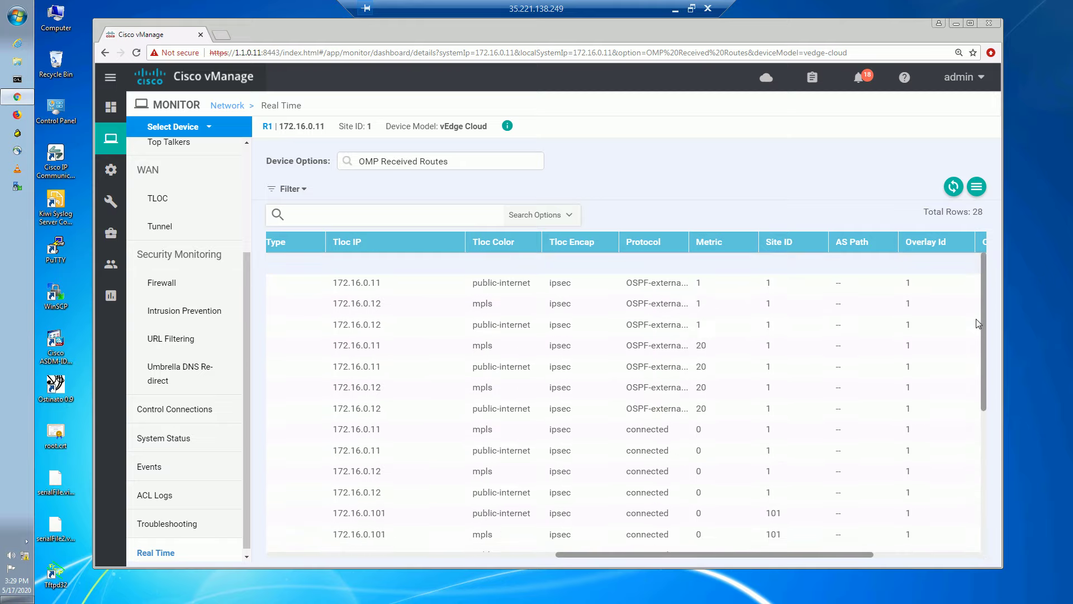
Step: Examine the VPN ID, prefix, peer, status, TLOC IP and site ID of all OMP routes received by R1
scroll(974, 492, down, 5)
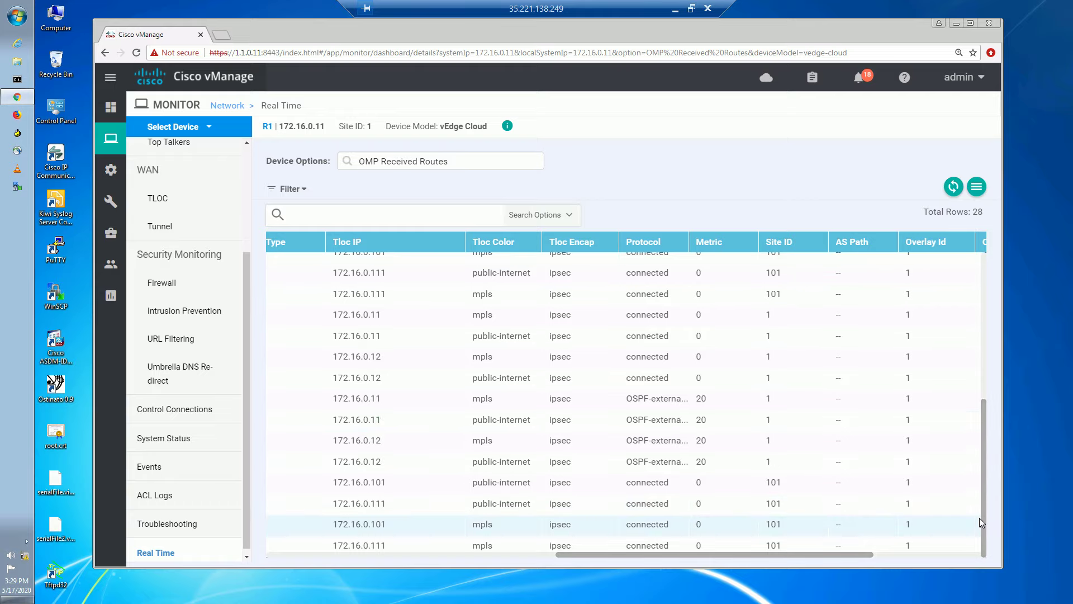
scroll(1012, 425, up, 5)
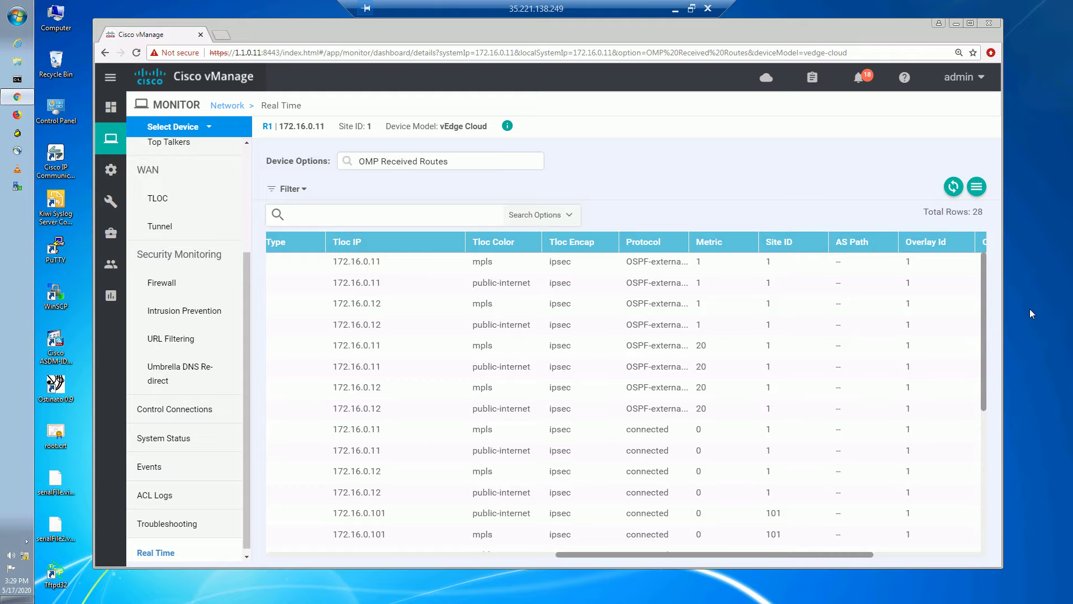
drag(676, 555, 333, 549)
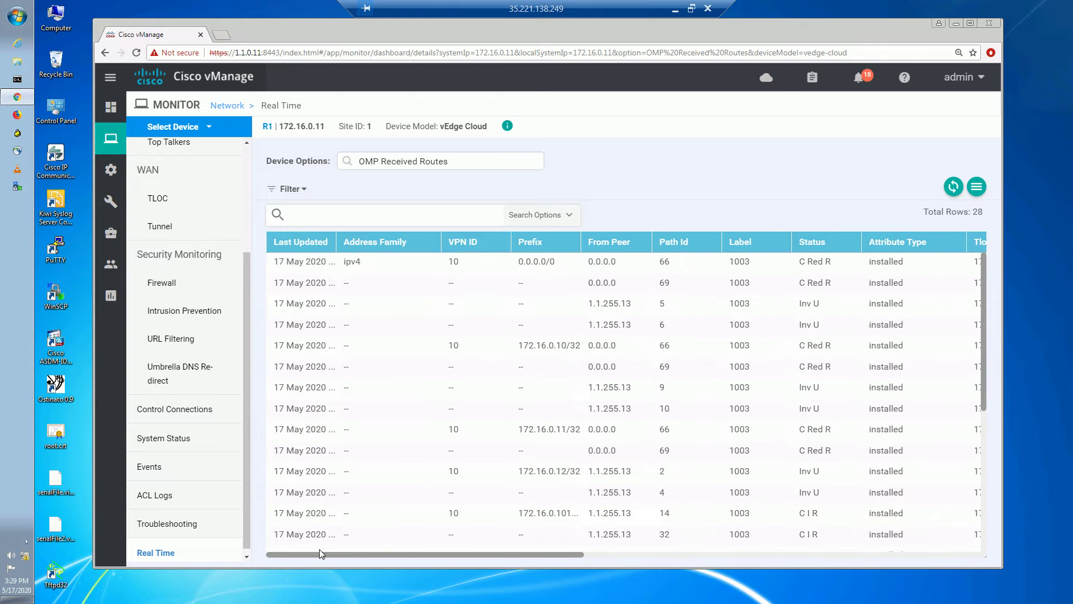
drag(449, 553, 473, 556)
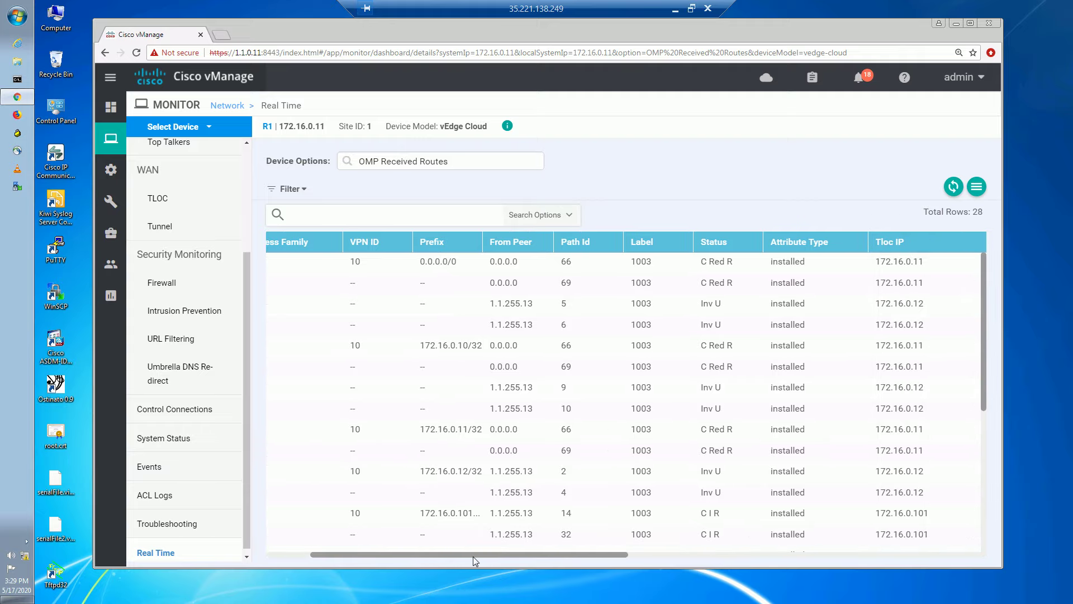
drag(473, 556, 374, 562)
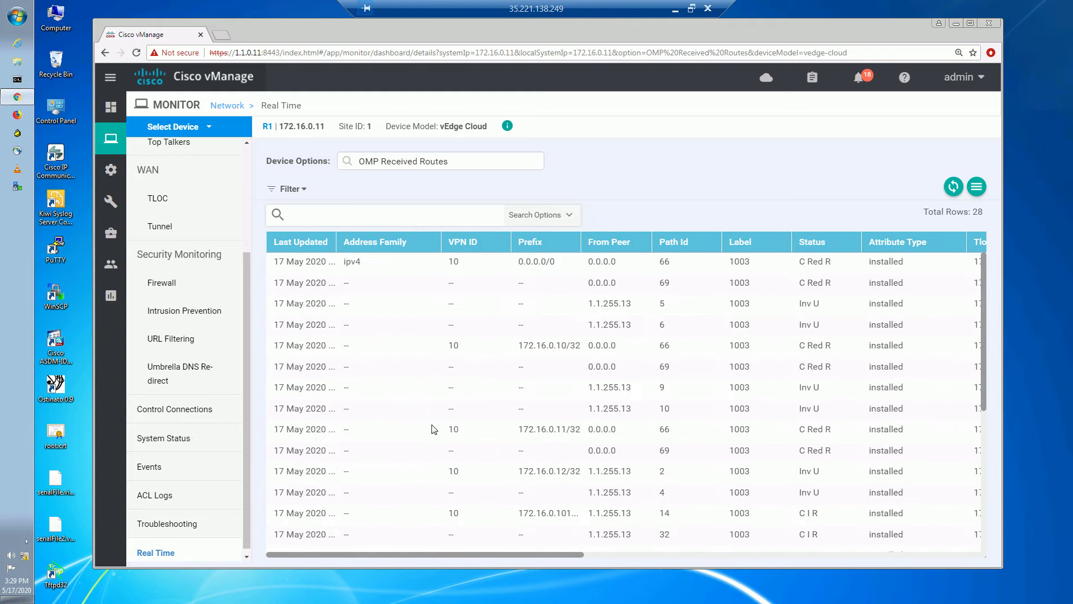
scroll(433, 428, down, 2)
scroll(434, 428, down, 4)
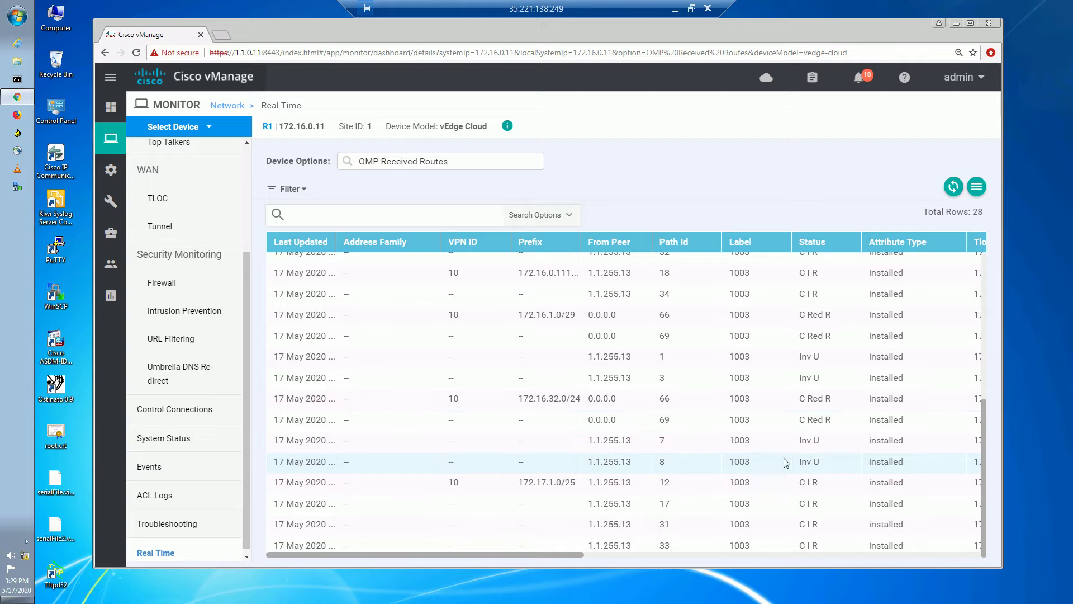
drag(985, 509, 1017, 351)
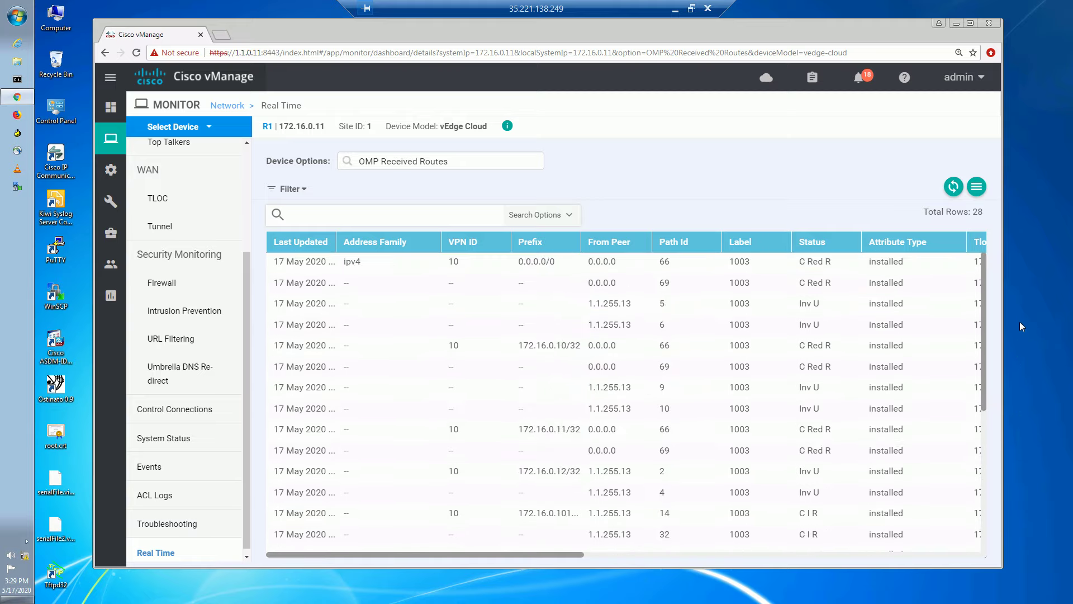
Step: Display R1's OMP Received TLOCS and look through the IP, color, encapsulation and peer of each entry
click(442, 162)
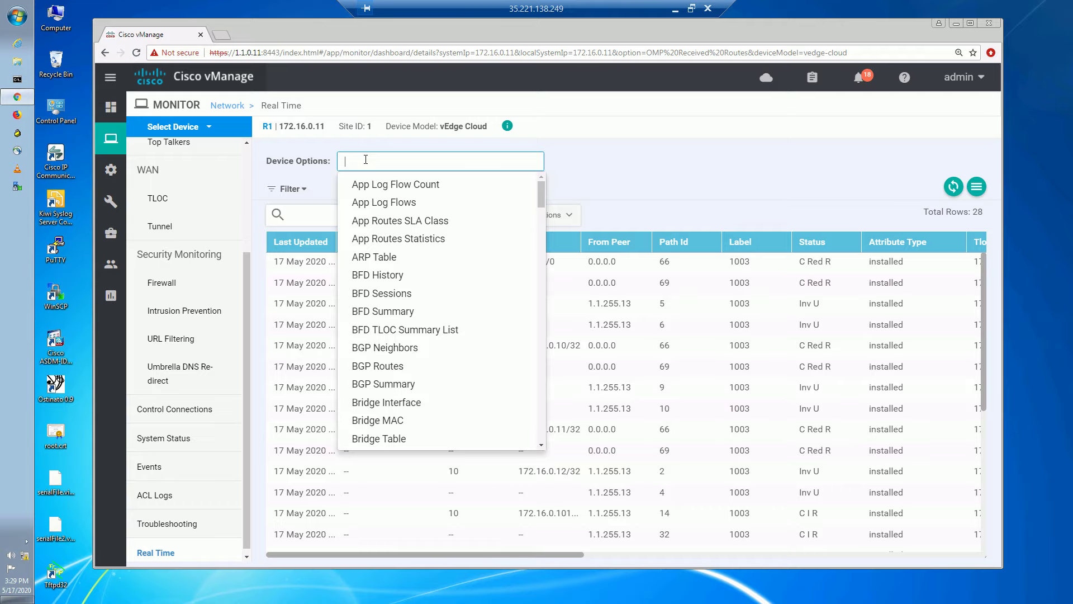
text(omp)
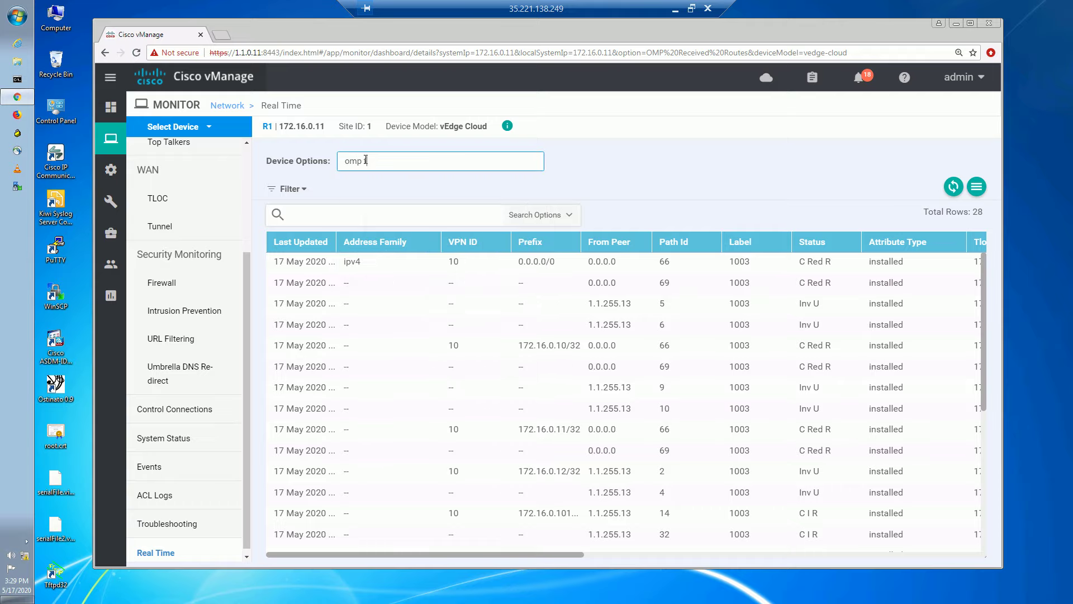
click(365, 160)
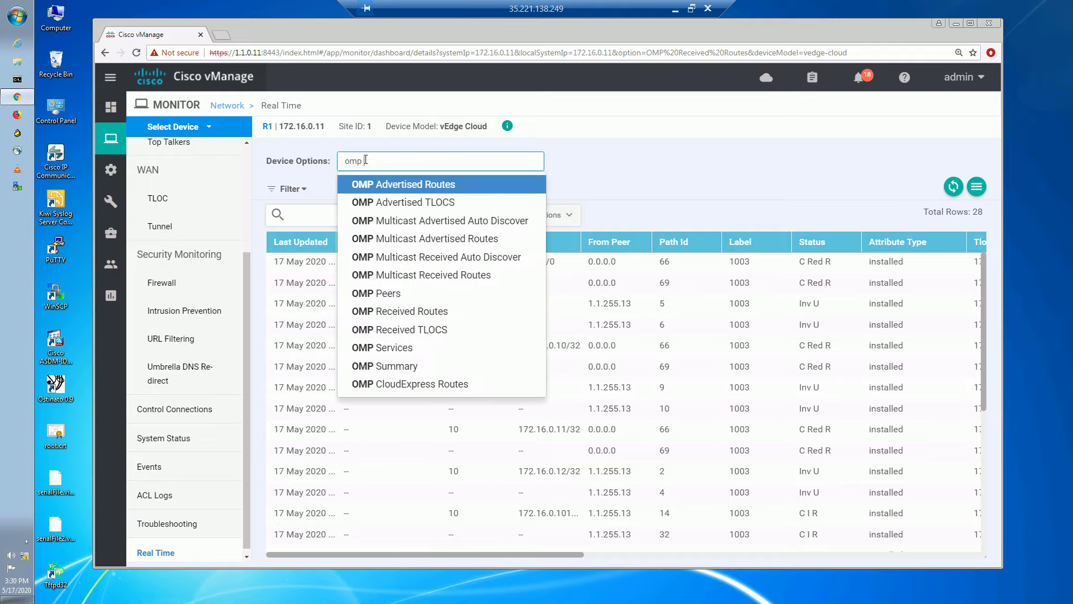
click(419, 330)
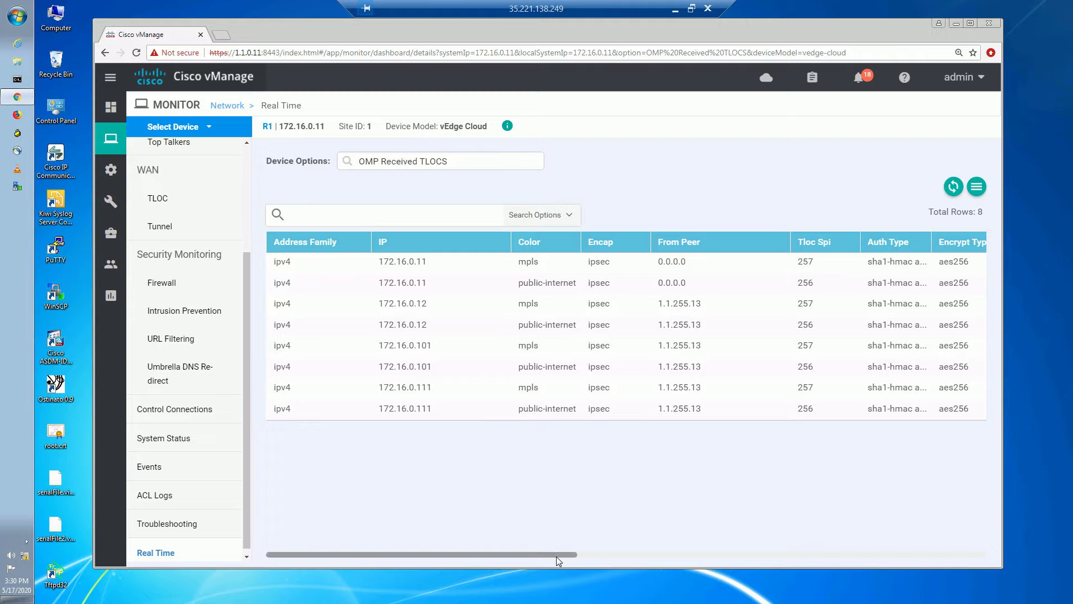
drag(555, 556, 563, 556)
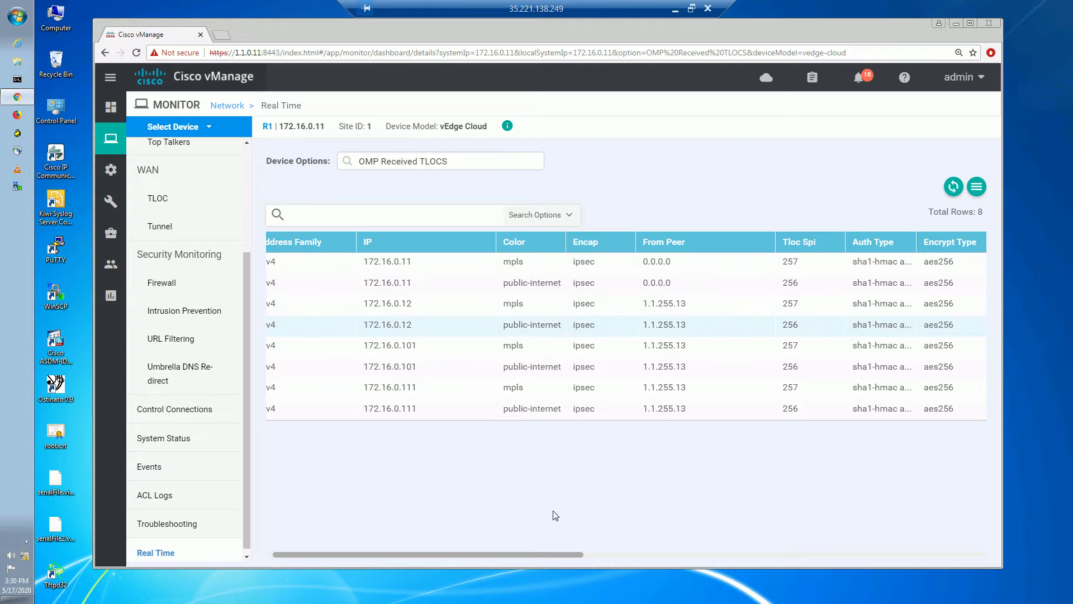
drag(527, 555, 586, 555)
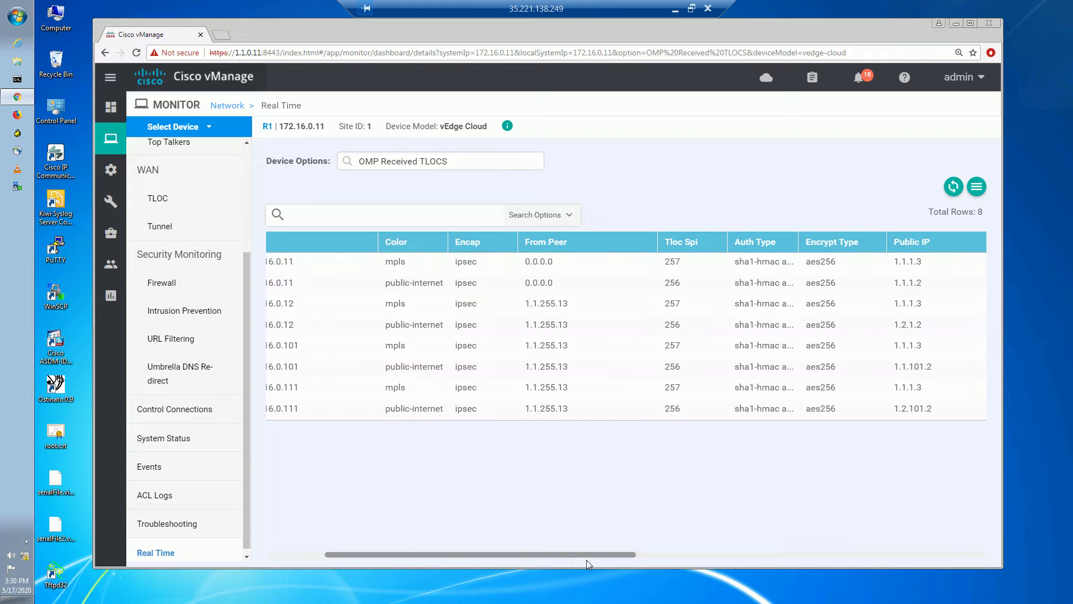
drag(520, 559, 429, 559)
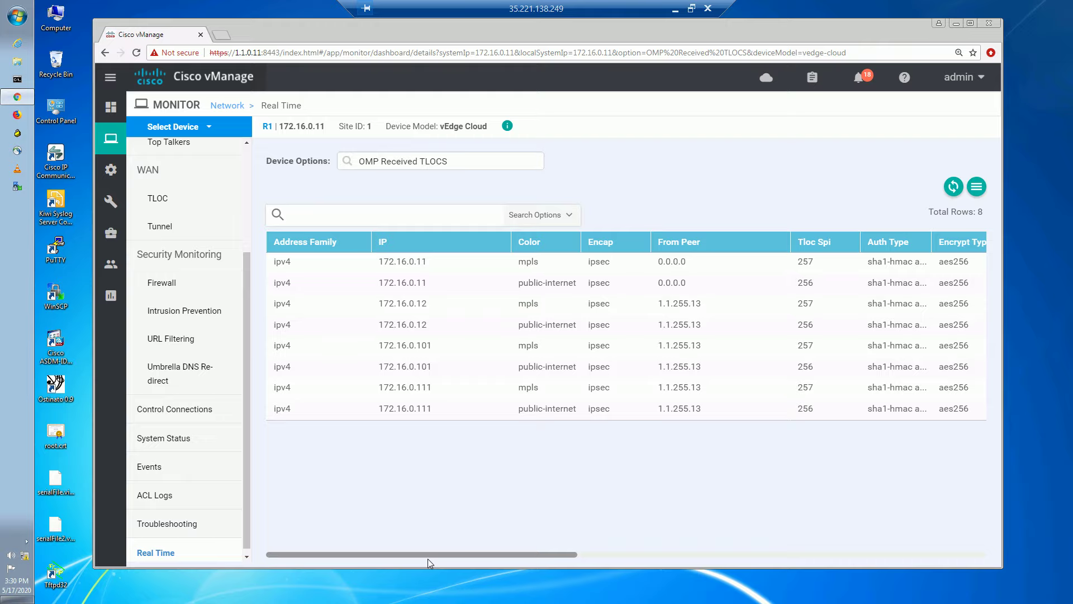
Step: Compare R1's own TLOC entries with those from the other edge routers, and check their site IDs
drag(442, 289, 379, 261)
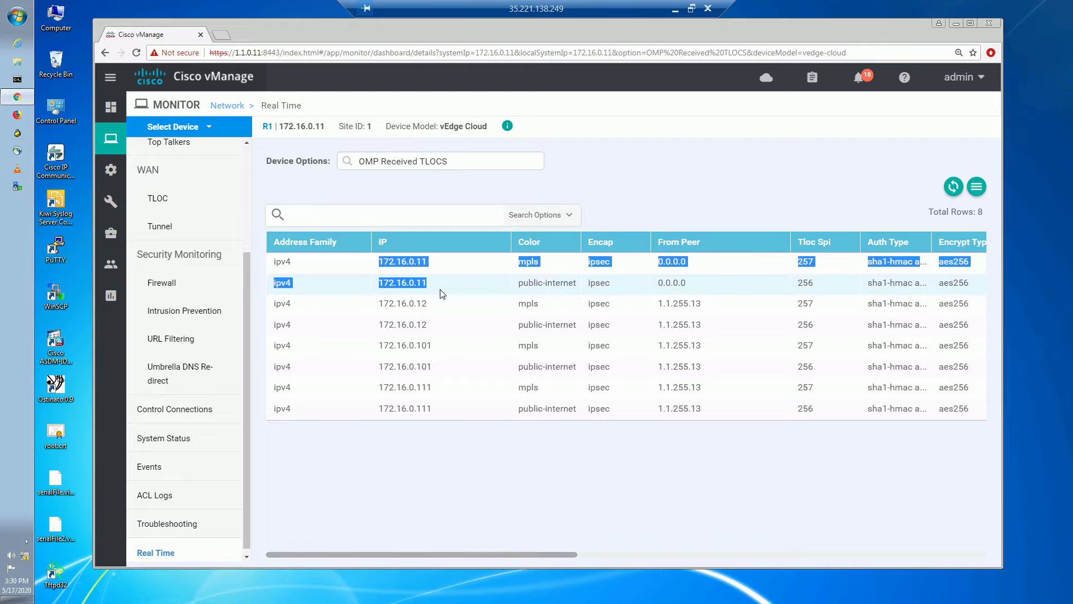
click(390, 307)
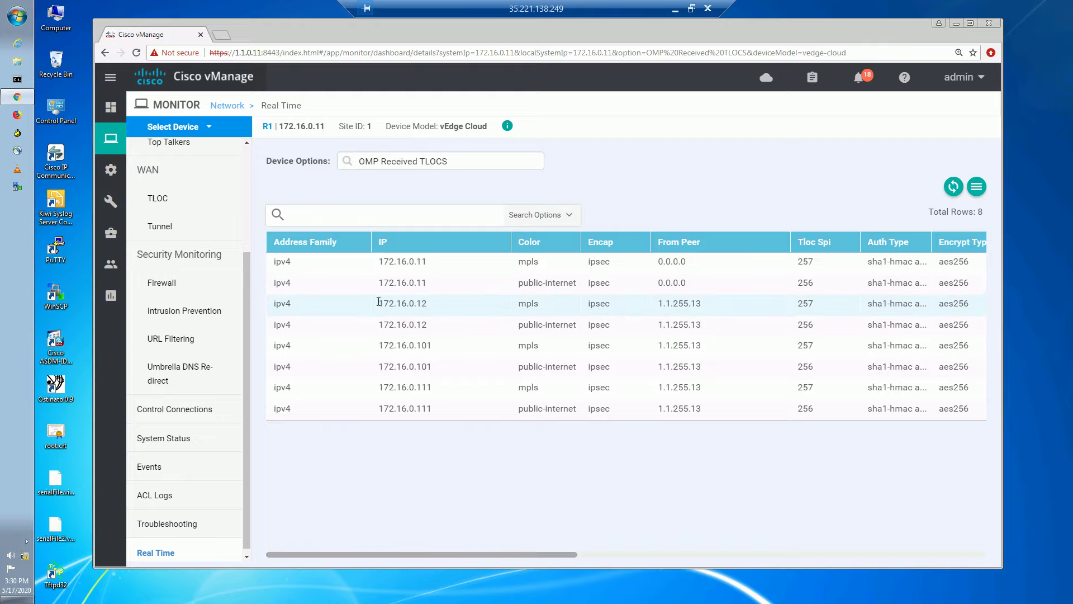
drag(379, 302, 453, 423)
click(559, 408)
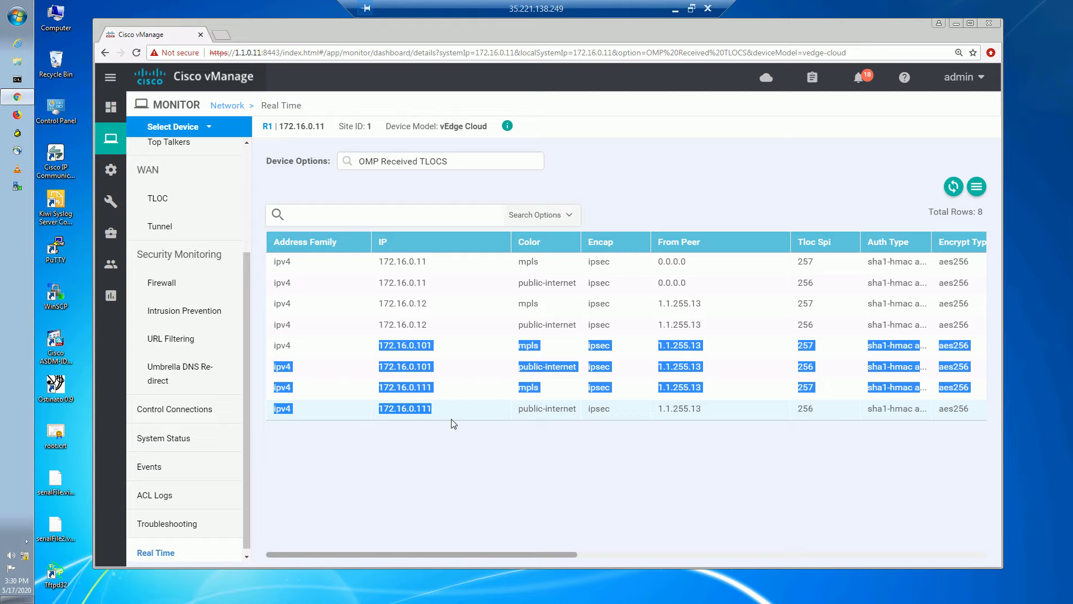
drag(562, 553, 888, 545)
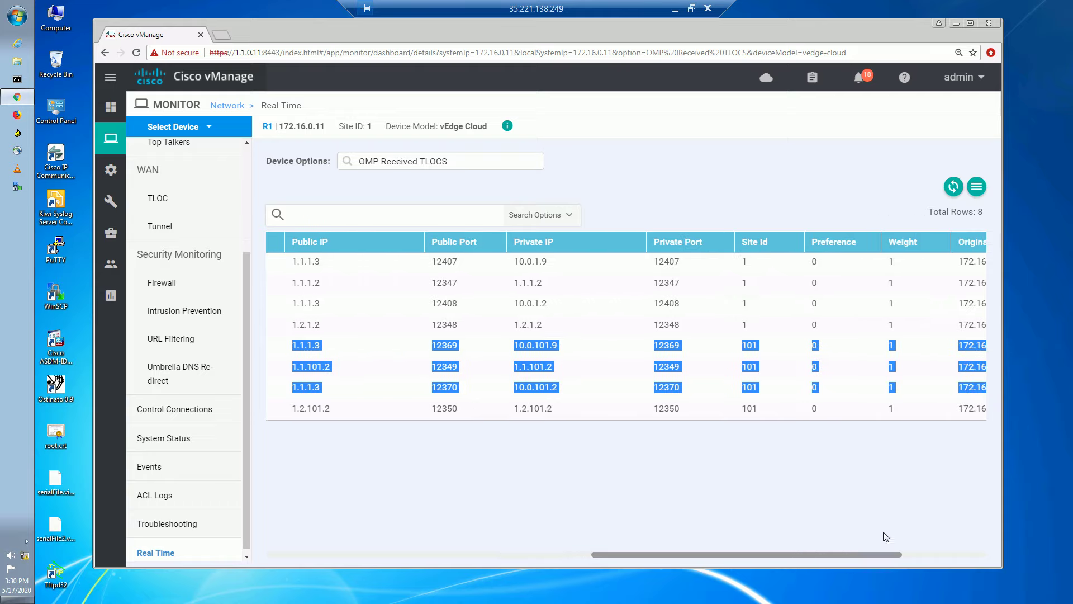
click(789, 471)
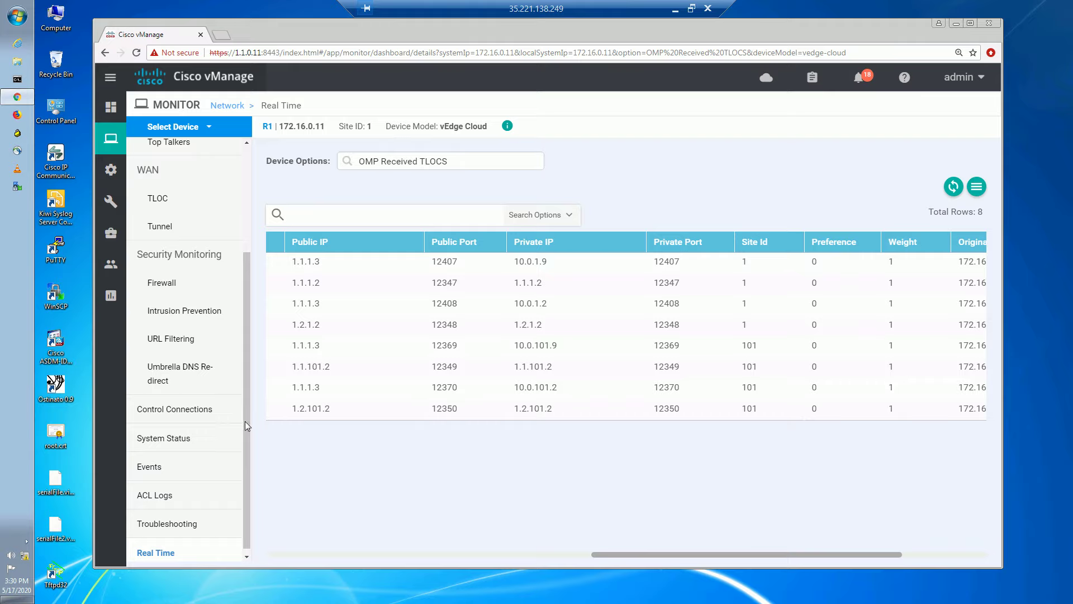
Step: Open R1's WAN Tunnel view and check the state of the public-internet and mpls tunnels to the branch routers
click(200, 229)
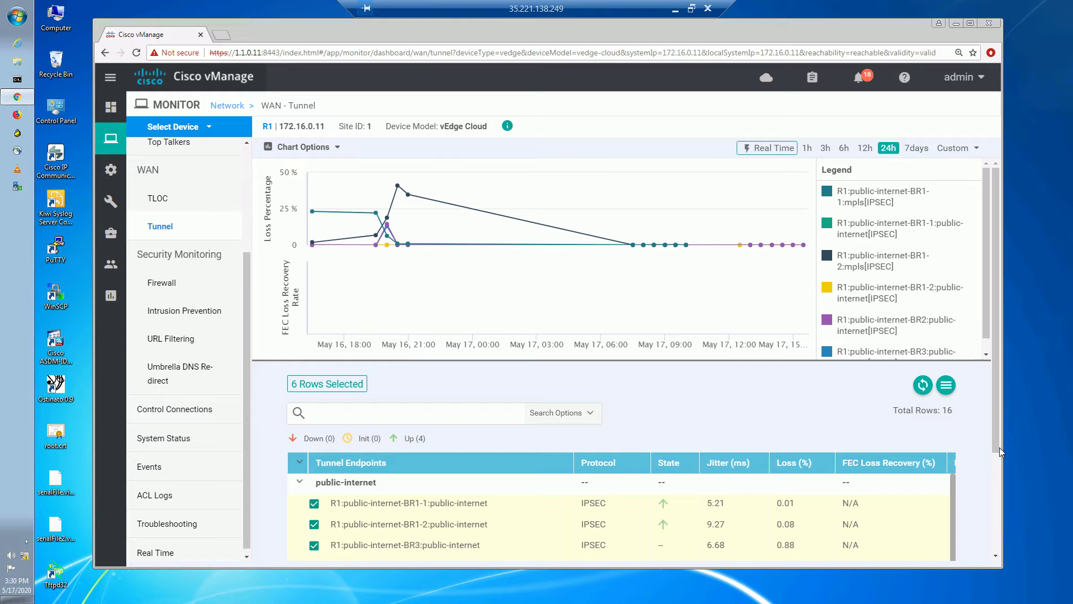
scroll(997, 492, down, 3)
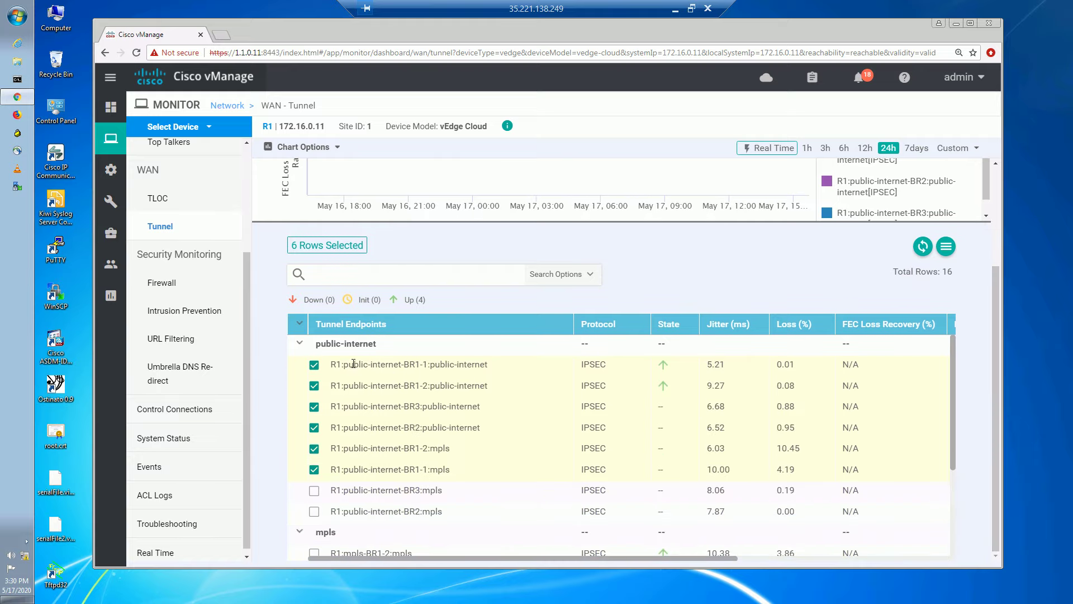
drag(356, 364, 667, 420)
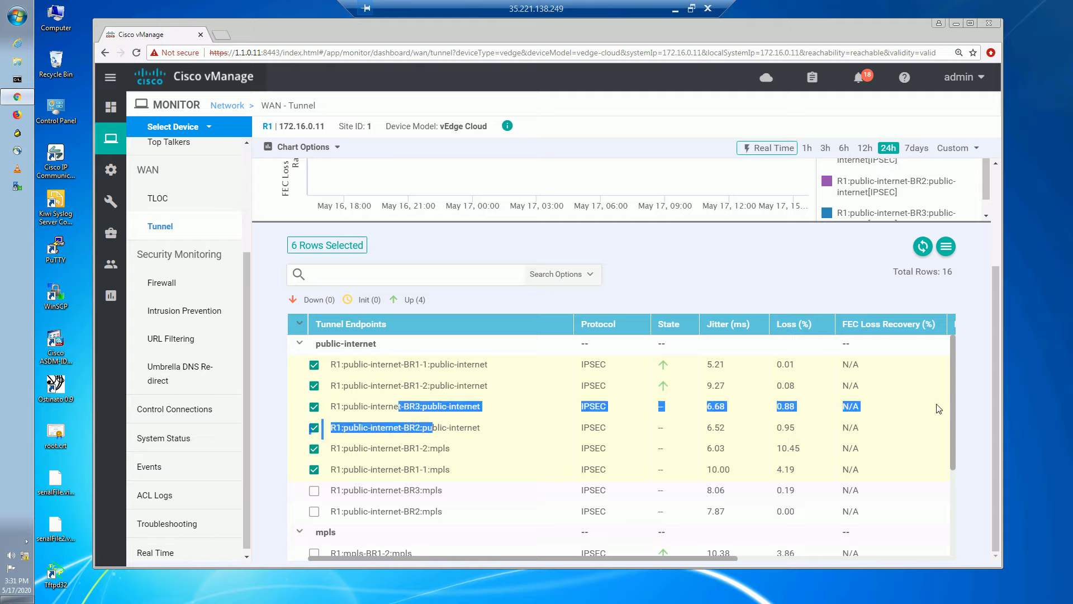
click(990, 397)
scroll(741, 423, down, 3)
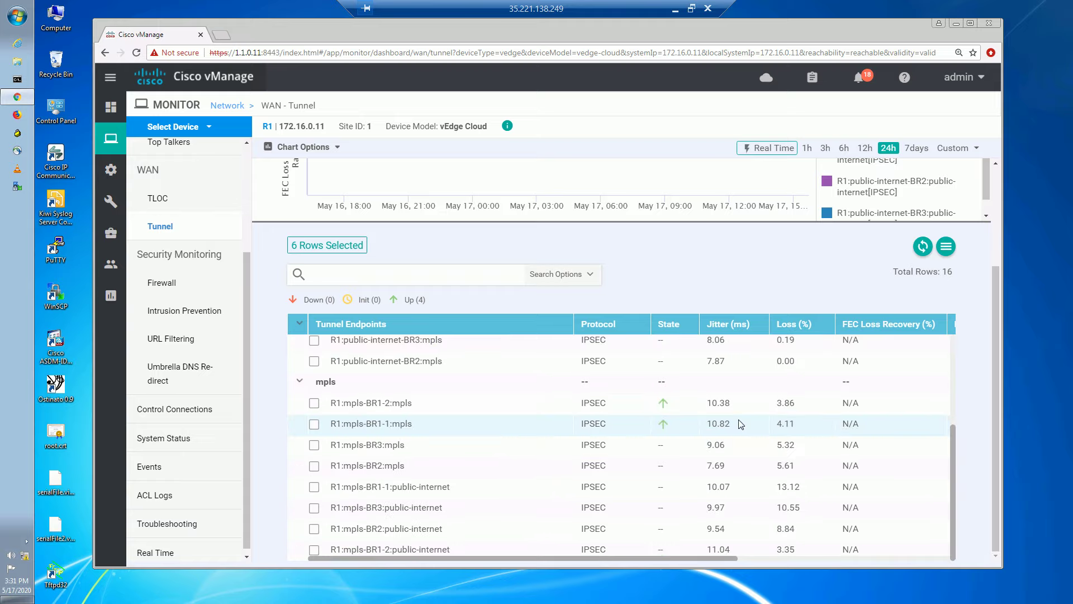
drag(360, 398, 421, 428)
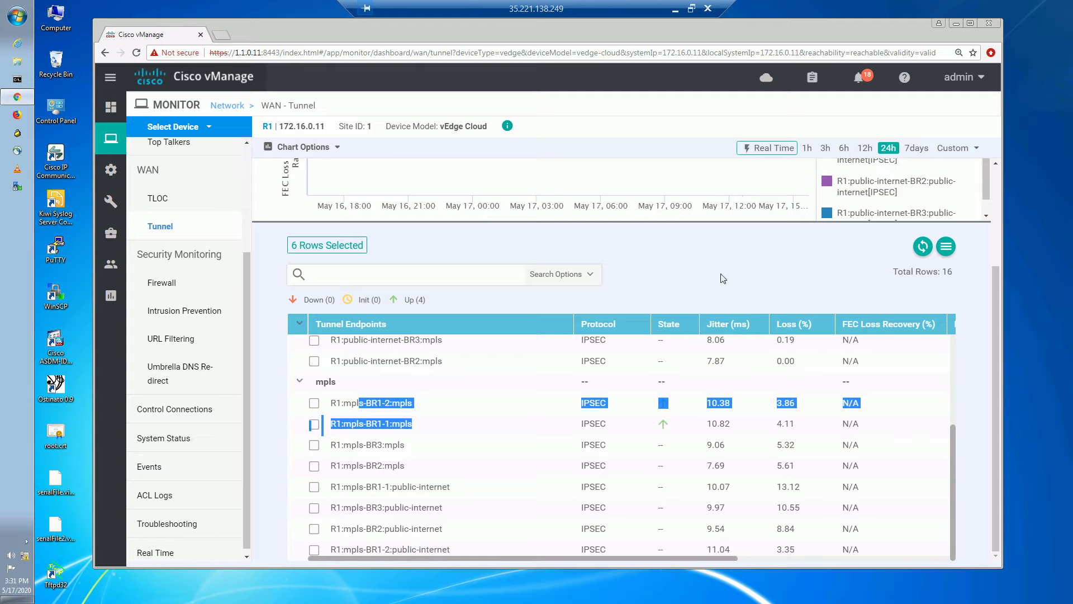
click(671, 157)
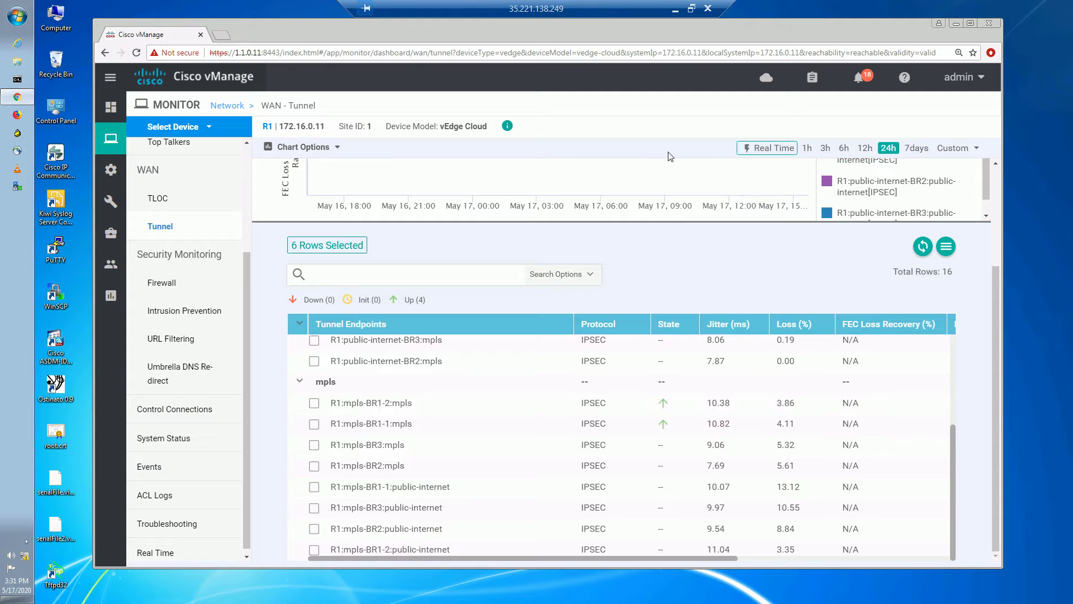
Step: Leave the remote desktop for the SW2 terminal session, wake its console and enter privileged EXEC mode with en
click(680, 11)
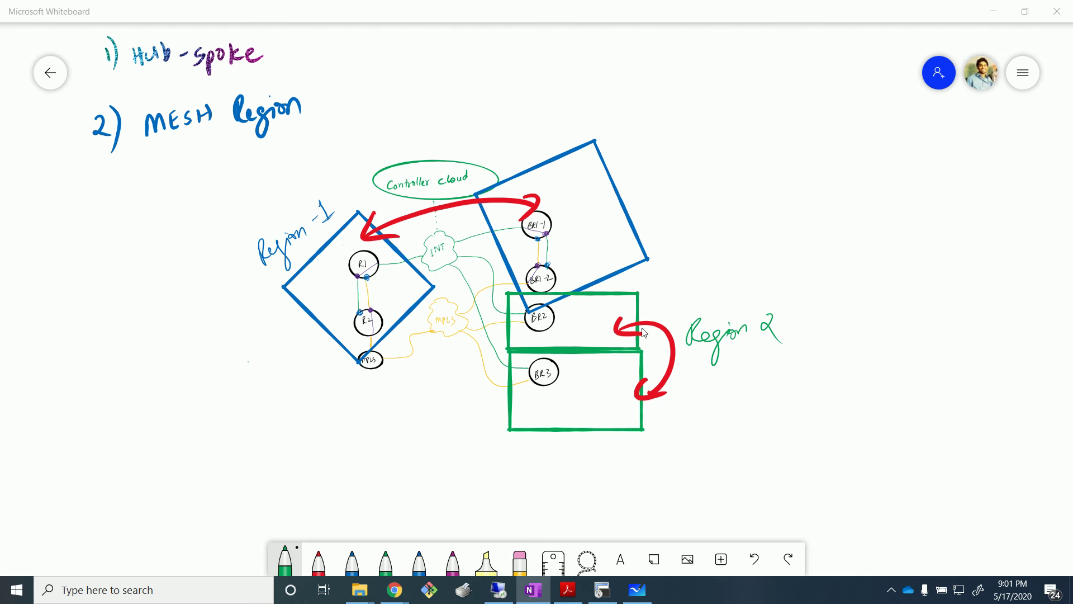
click(602, 590)
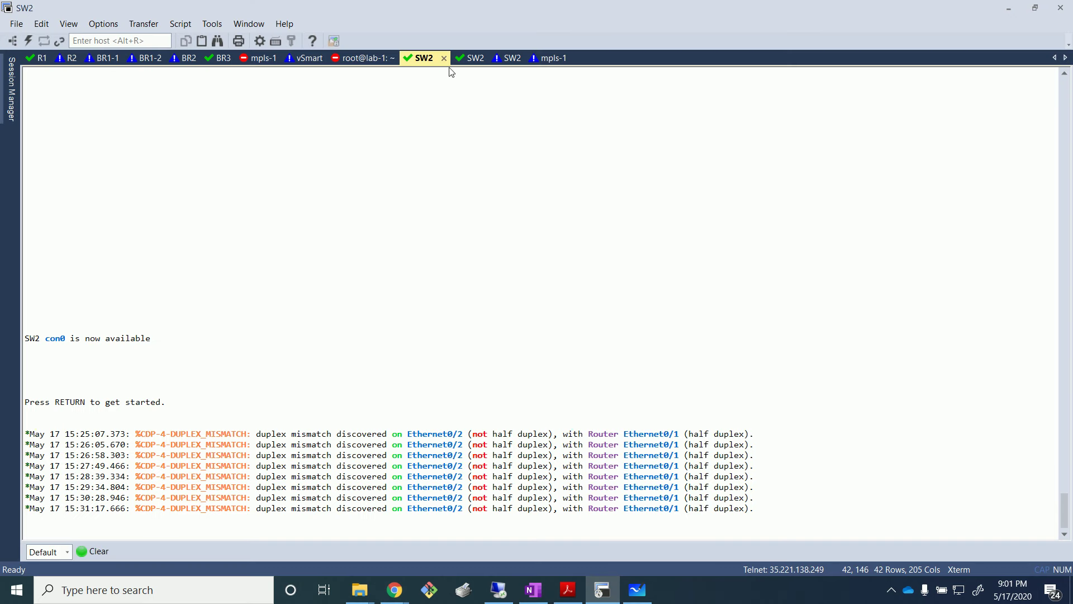
key(Return)
key(Return)
key(Return)
key(Return)
key(Return)
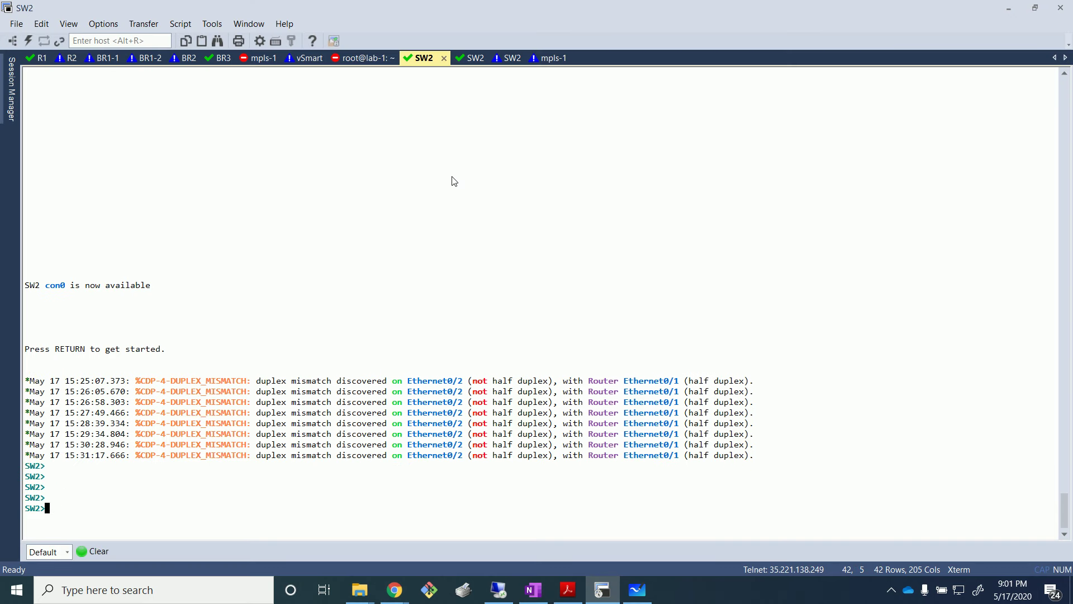
text(en)
key(Return)
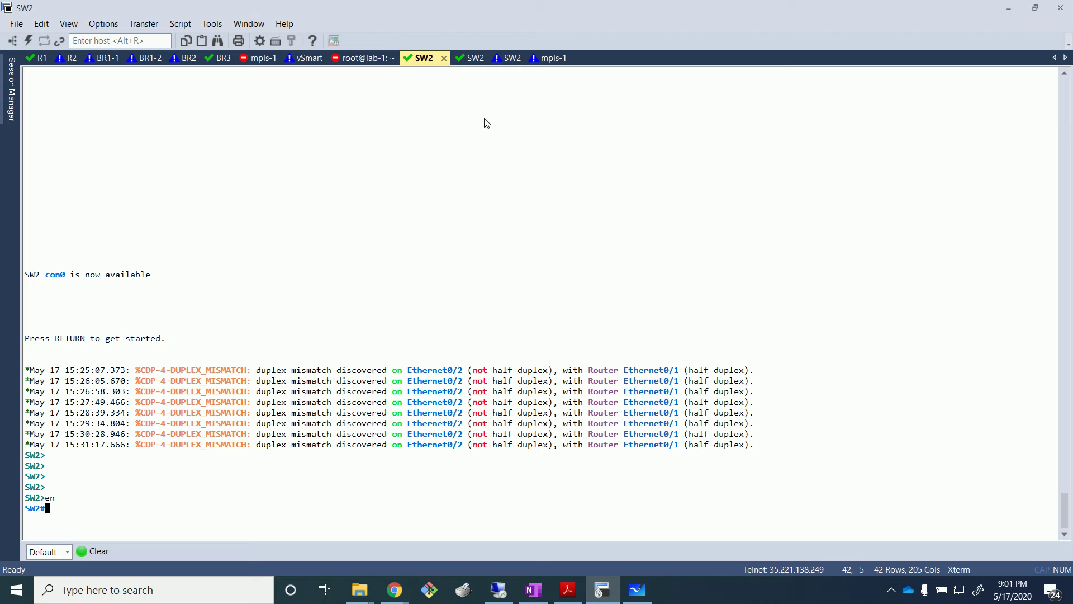
Step: Display SW2's routing table with show ip route and examine the OSPF routes learned over Vlan10
scroll(450, 168, up, 12)
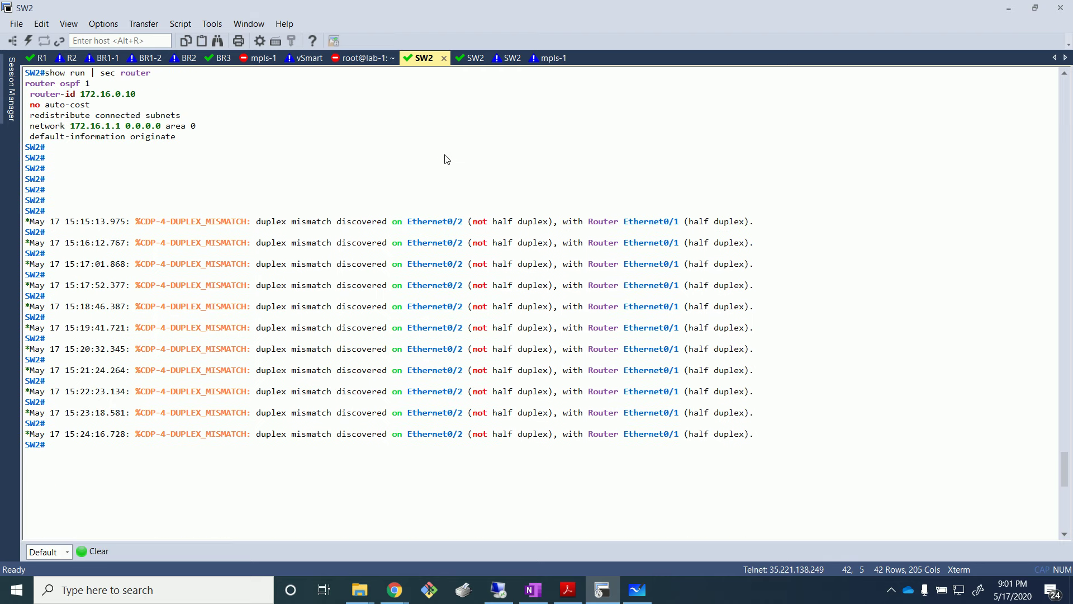
scroll(447, 159, down, 12)
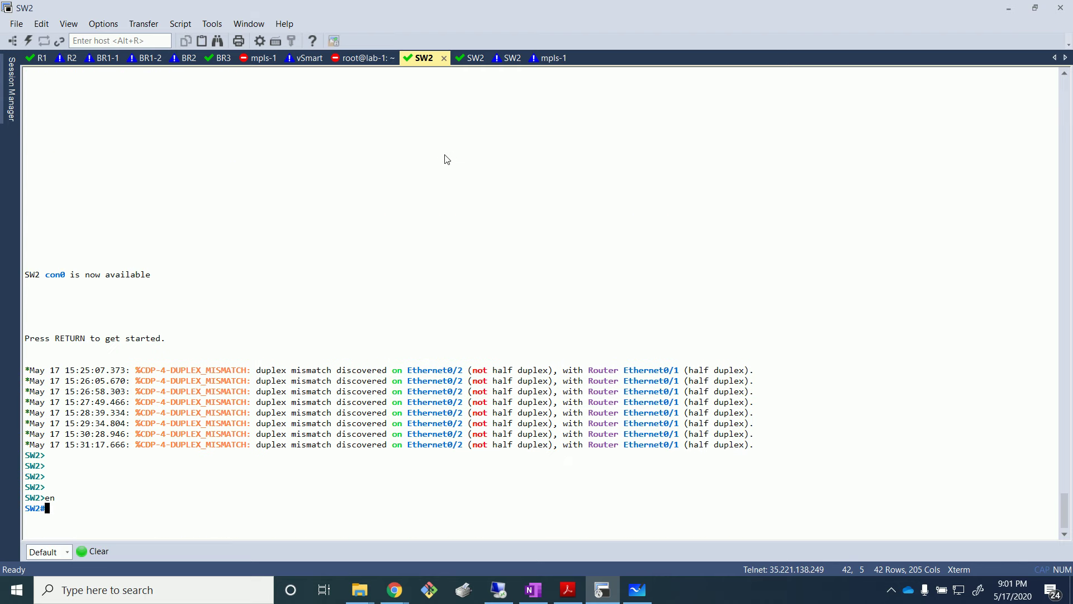
text(show ip route)
key(Return)
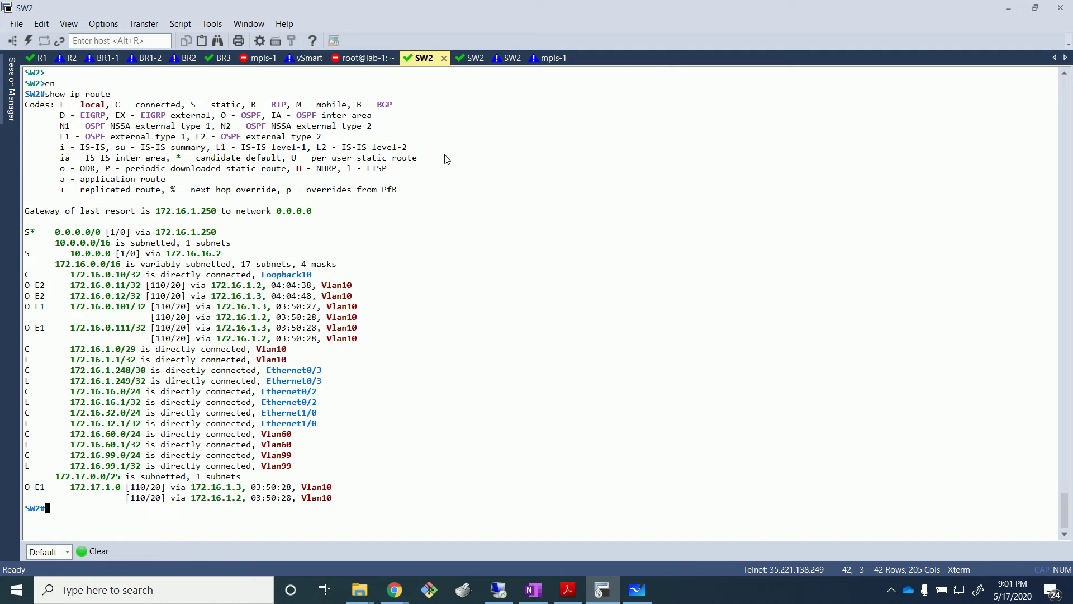
key(Return)
key(Return)
key(Return)
key(Return)
key(Return)
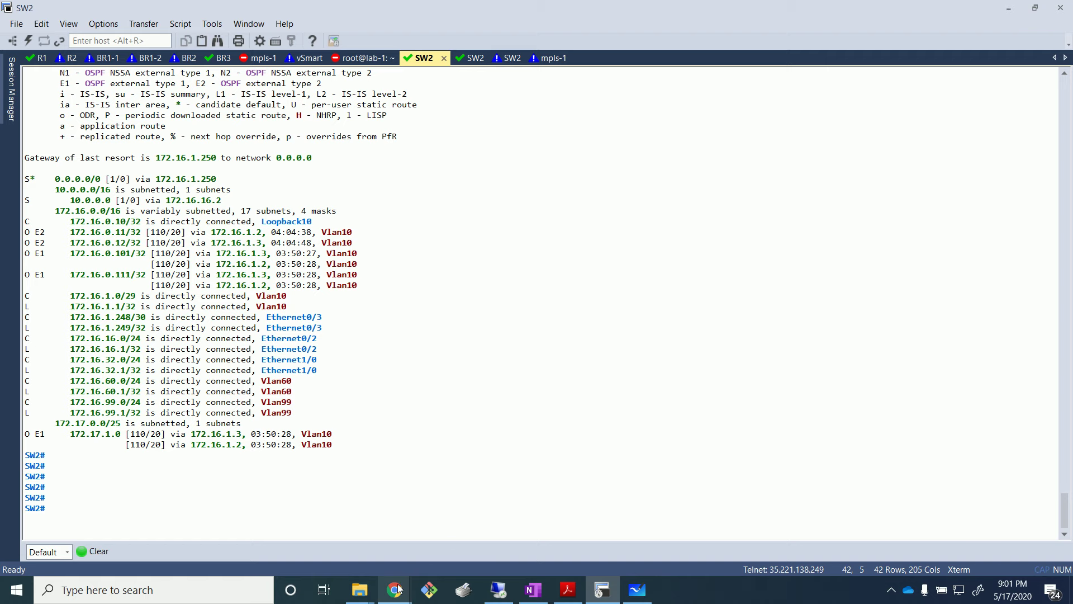
Step: Switch to the EVE topology in Chrome to review the site layout, and return to the SW2 terminal session
mouse_move(399, 588)
click(314, 525)
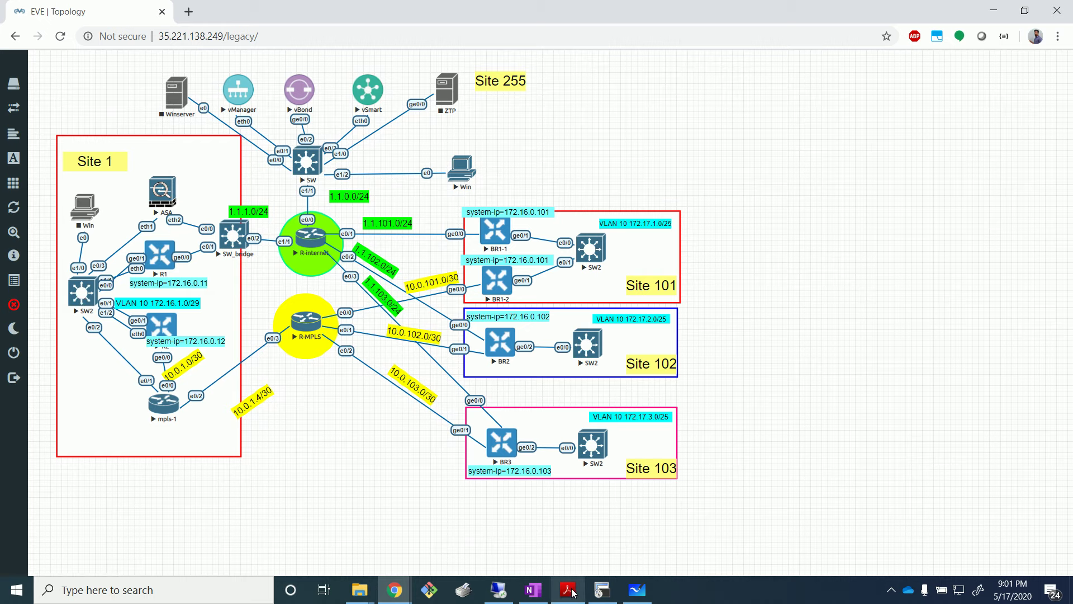
click(594, 594)
Step: Find the earlier show ip route output in SW2's scrollback and examine its 172.17.0.0/25 branch routes for comparison
scroll(354, 339, up, 10)
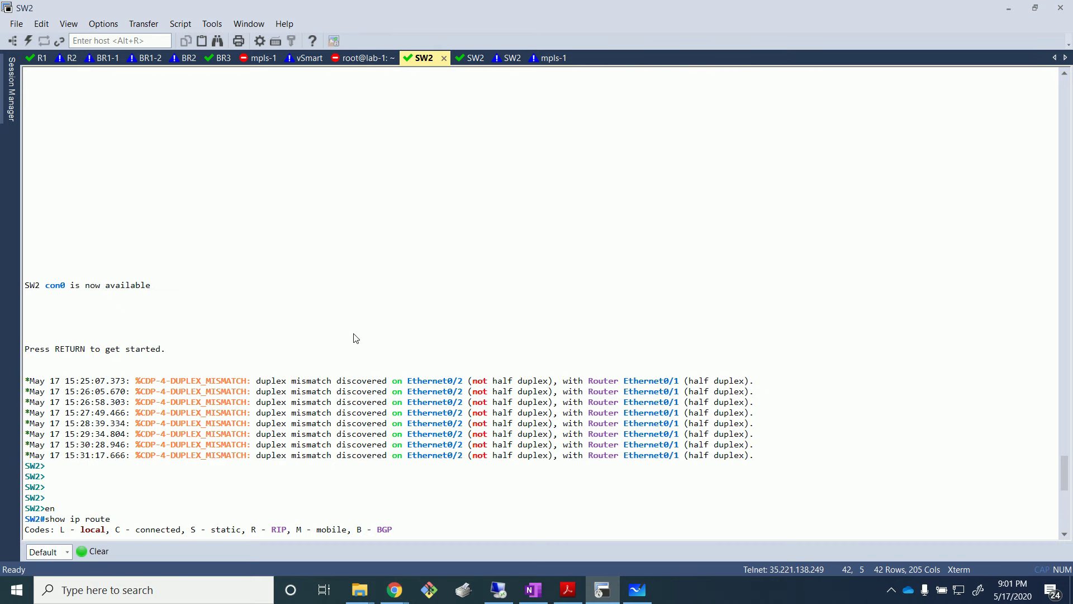
scroll(354, 340, up, 15)
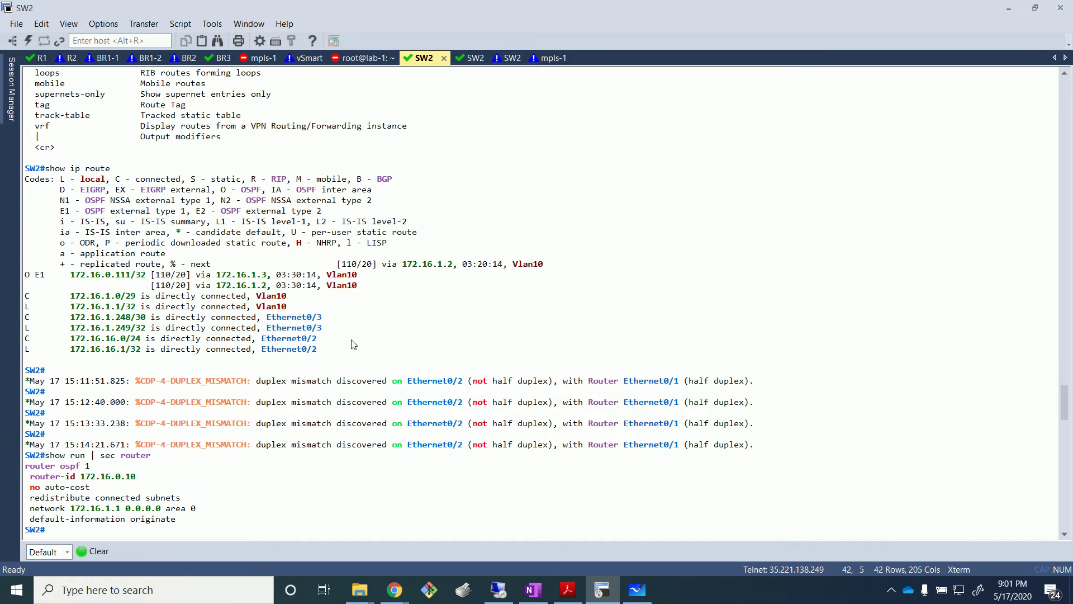
scroll(354, 344, up, 5)
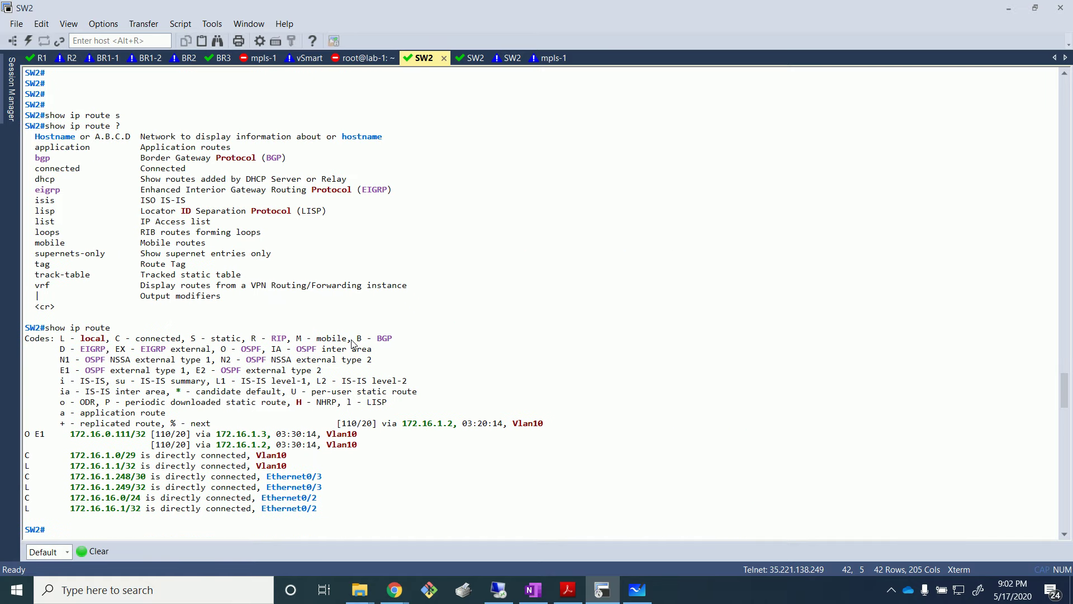
scroll(353, 343, up, 15)
scroll(351, 343, down, 4)
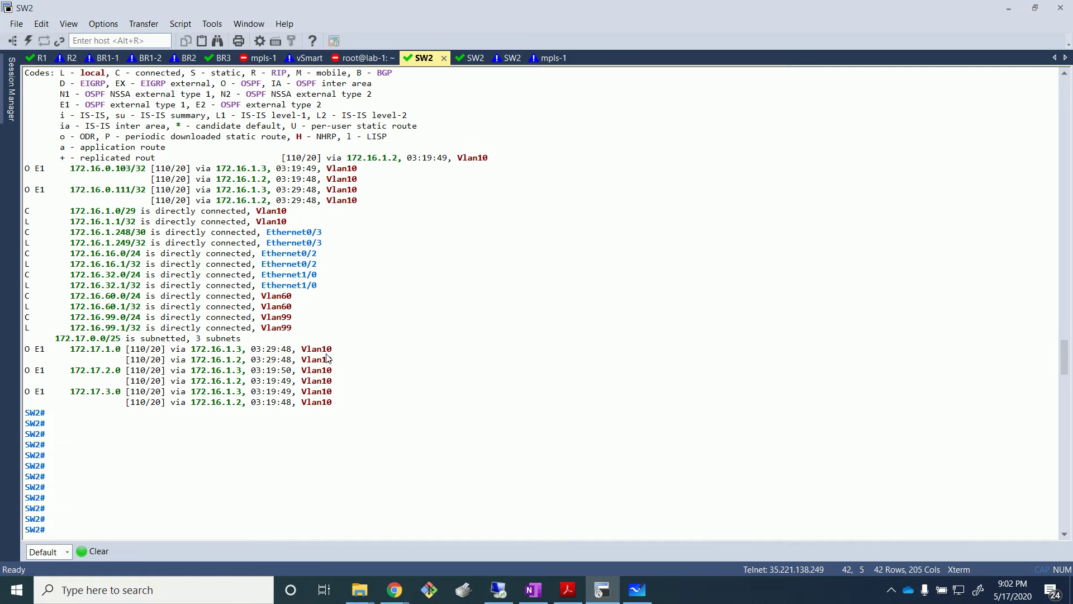
click(350, 414)
drag(350, 415, 1, 350)
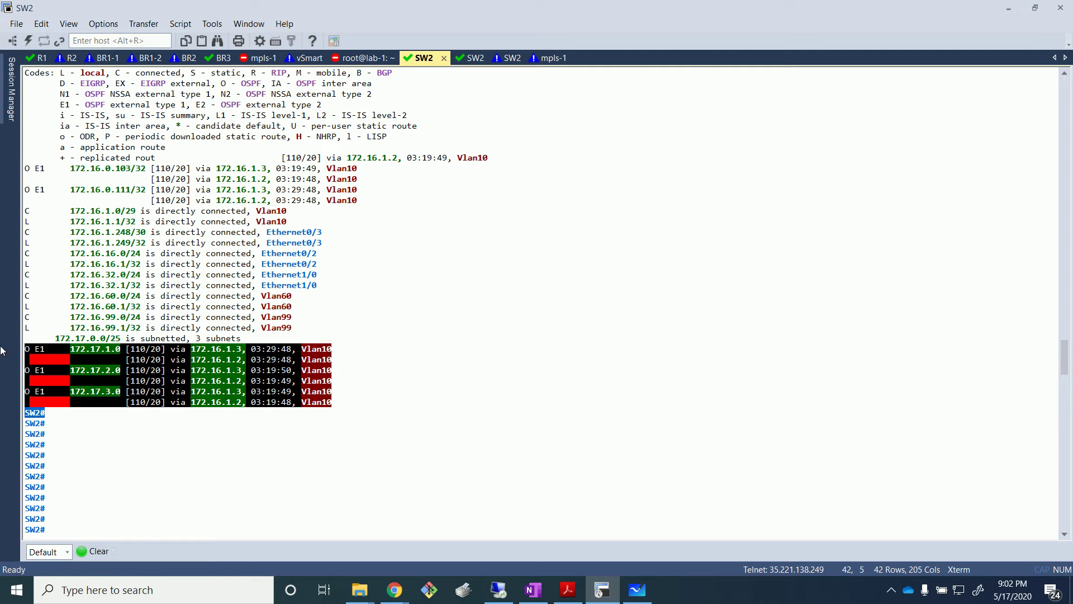
click(128, 412)
drag(66, 371, 5, 413)
click(619, 369)
Step: Ping 172.17.1.10 from SW2 to test reachability of the site 101 subnet
text(ping )
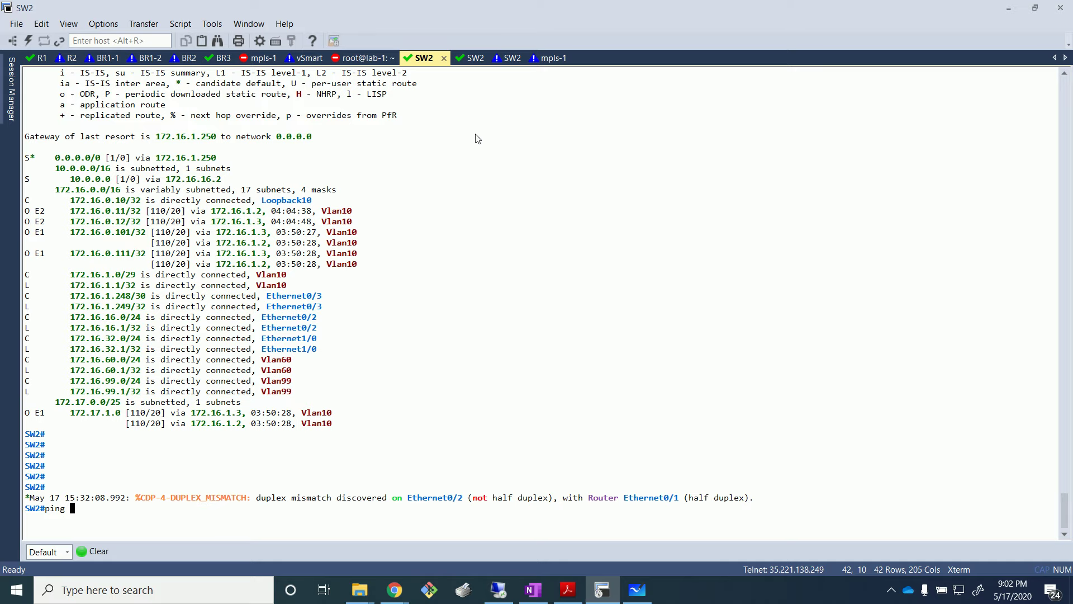
text(172.17.1.10)
key(Return)
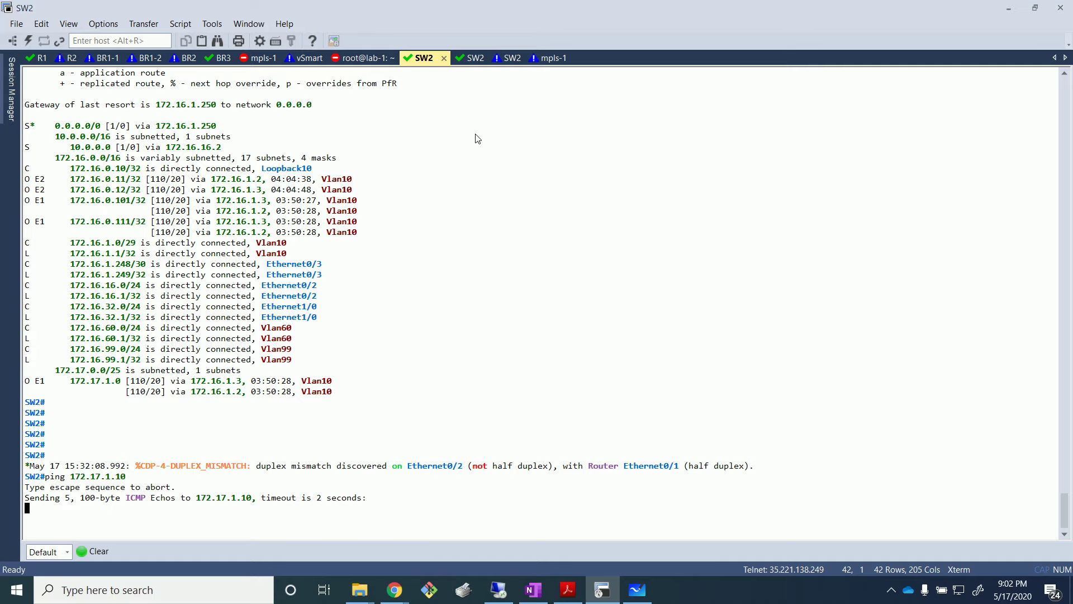
Step: Reuse the last ping command on SW2 with the target changed to 172.17.2.10 in site 102
key(Up)
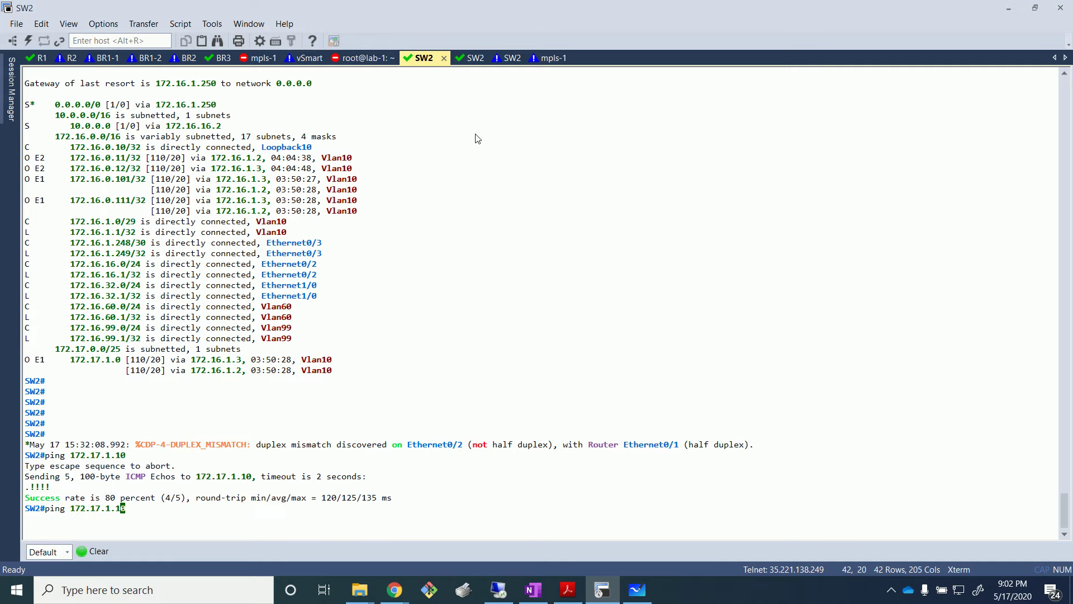
key(Left)
key(Left)
key(Left)
key(BackSpace)
text(2)
key(Return)
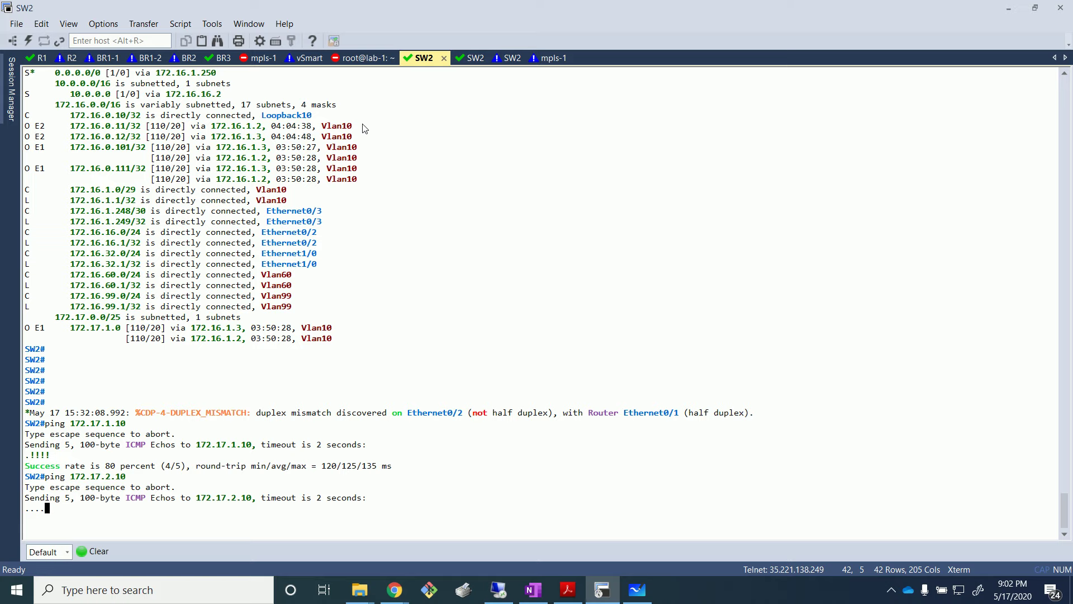
Step: Return to vManage in the remote desktop session and switch the WAN Tunnel view to device BR3
key(alt+Tab)
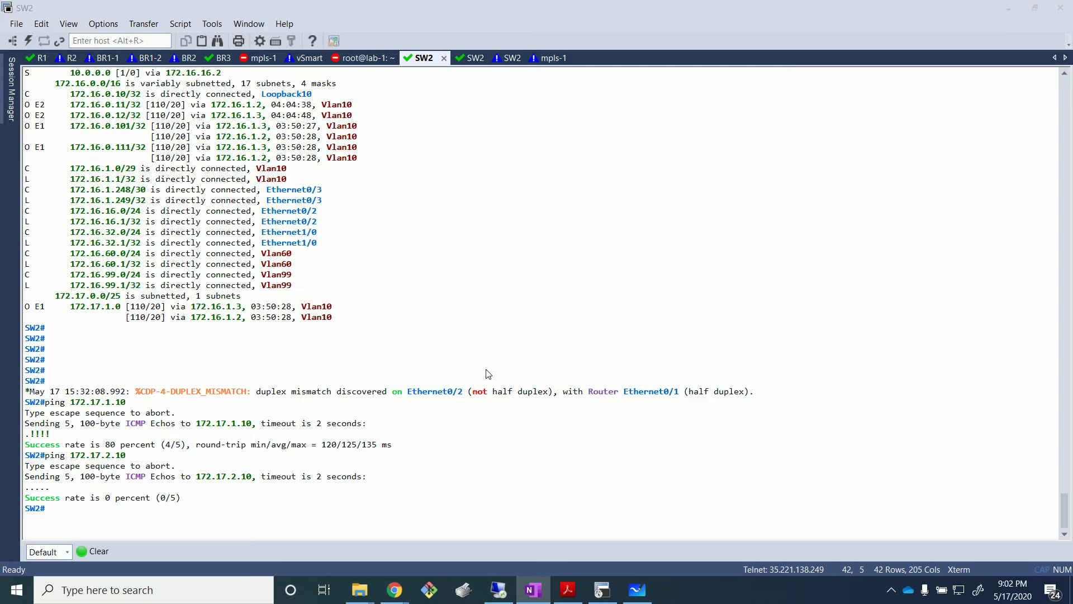
click(499, 588)
click(499, 588)
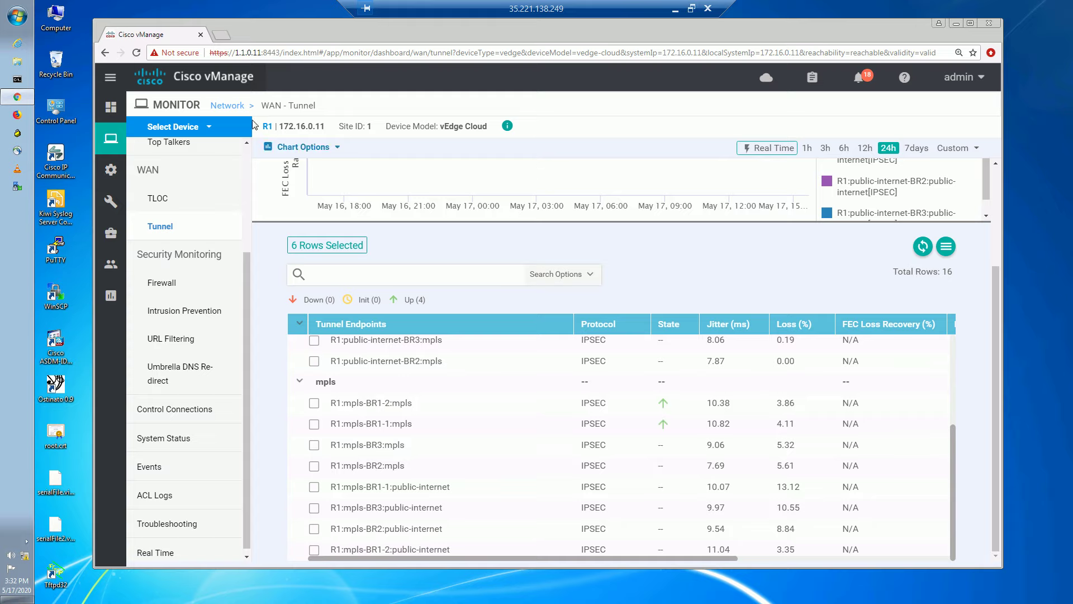
click(212, 126)
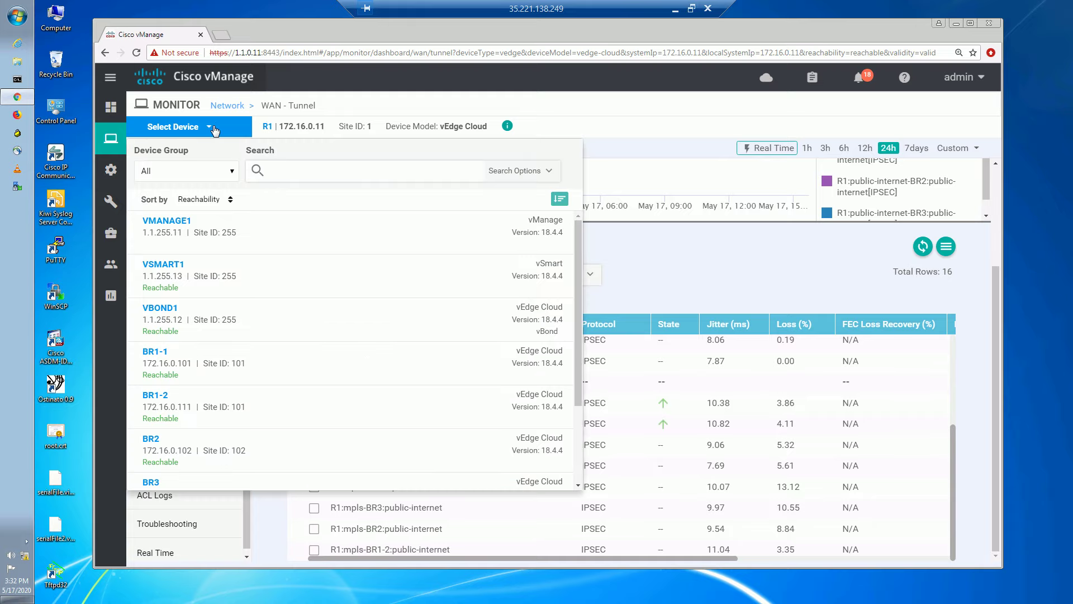
scroll(197, 386, down, 2)
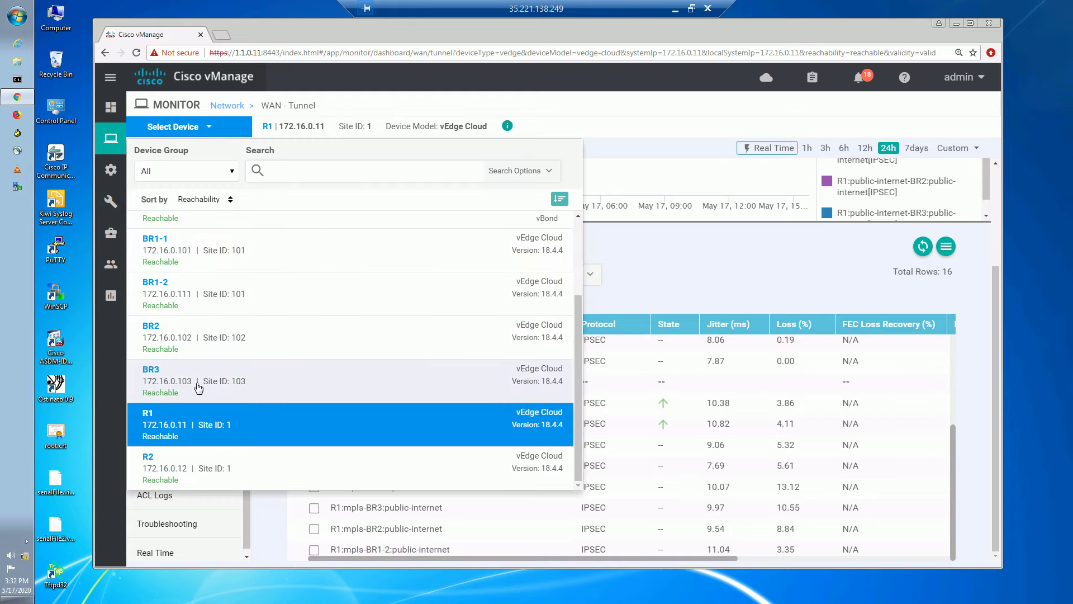
click(270, 316)
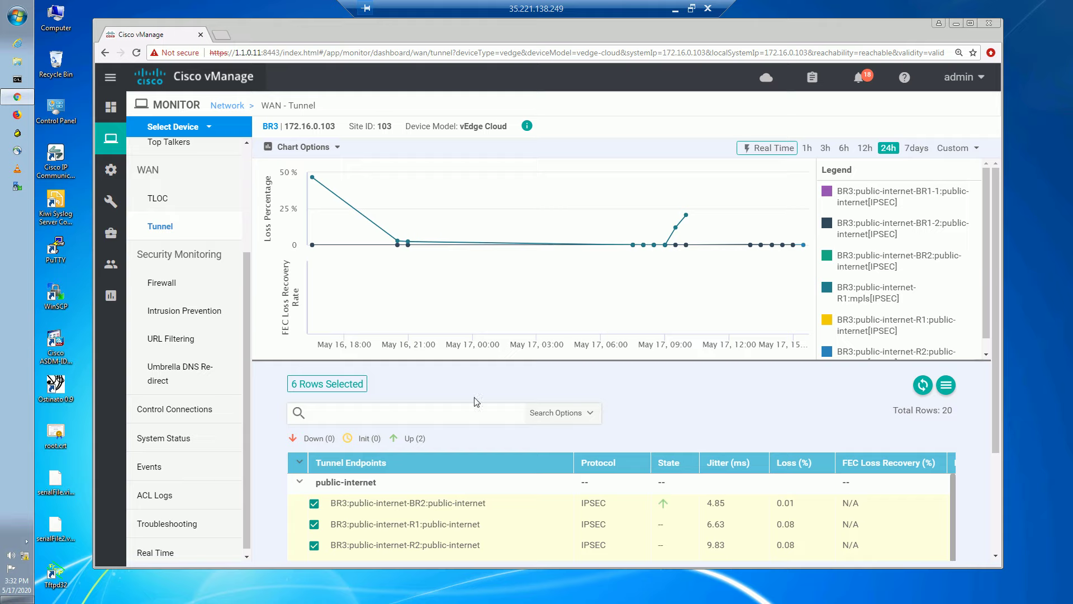
Step: Check the state of BR3's public-internet and mpls tunnels, especially those to BR2
scroll(502, 413, down, 2)
scroll(502, 416, down, 3)
scroll(601, 399, up, 3)
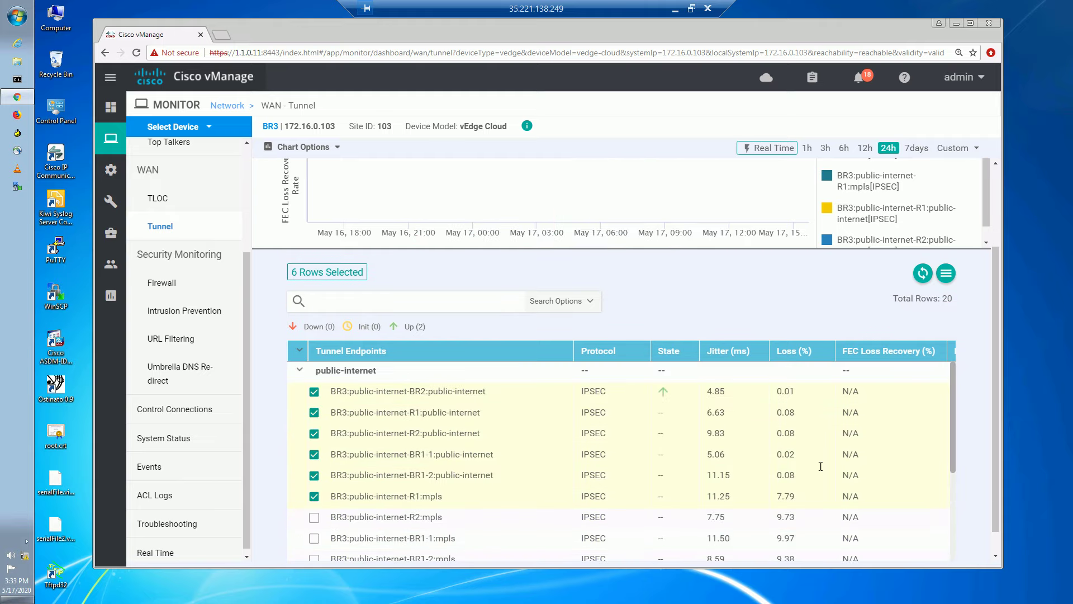
drag(517, 394, 343, 400)
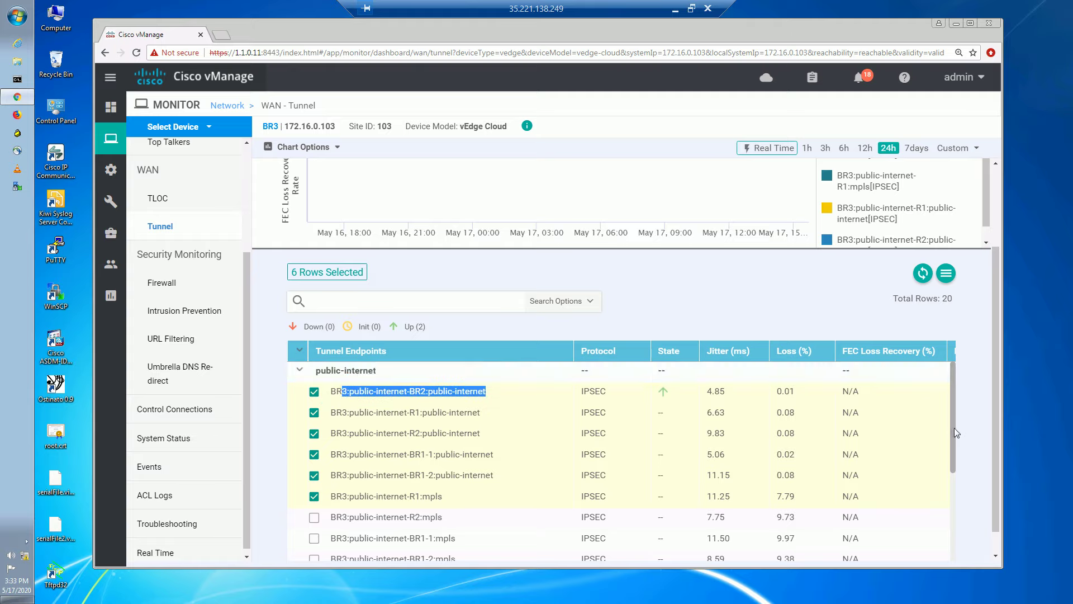
drag(954, 428, 943, 527)
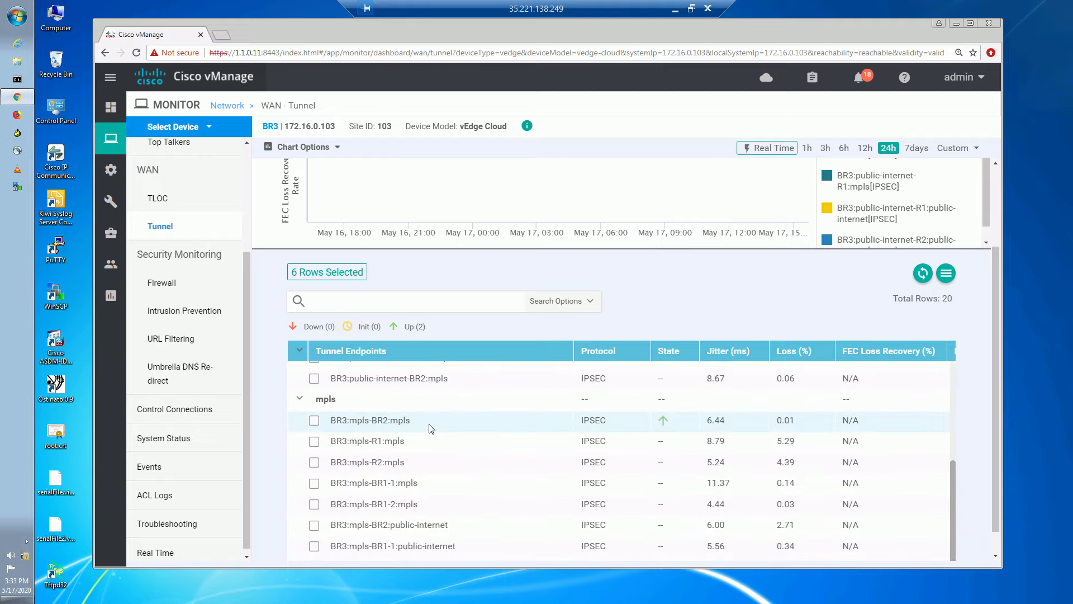
drag(432, 426, 350, 421)
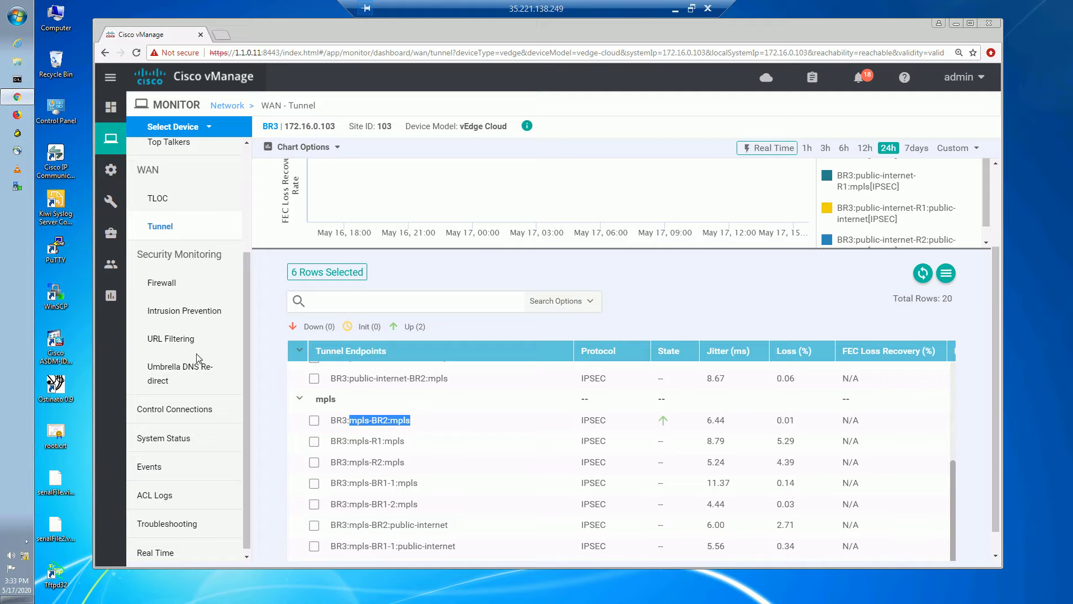
Step: Open Simulate Flows for BR3 and set VPN - 10, source interface ge0/2.10 and source IP 172.17.3.10
click(206, 523)
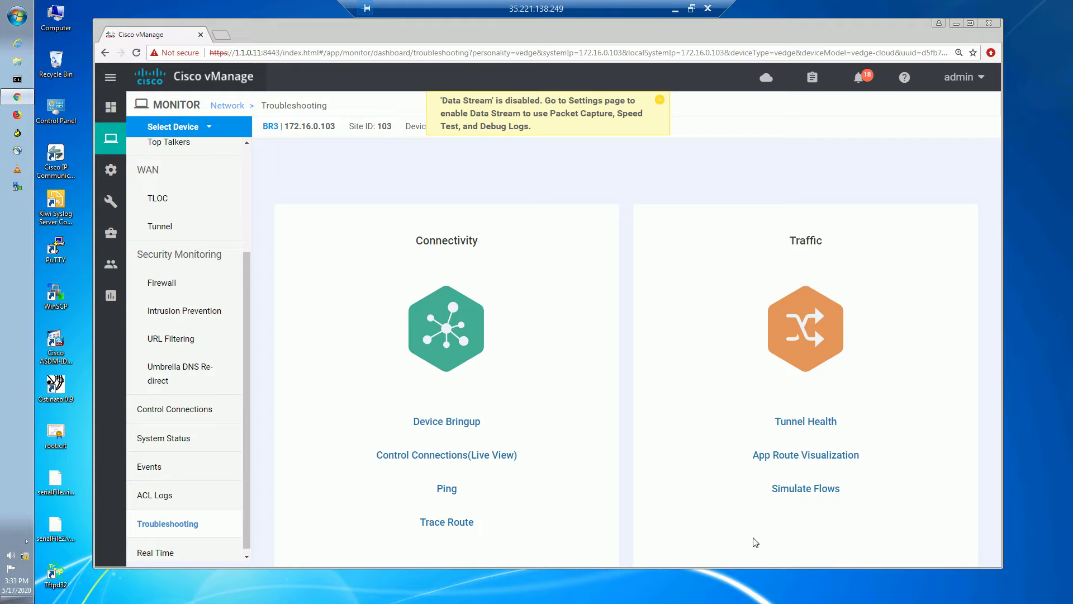
click(812, 490)
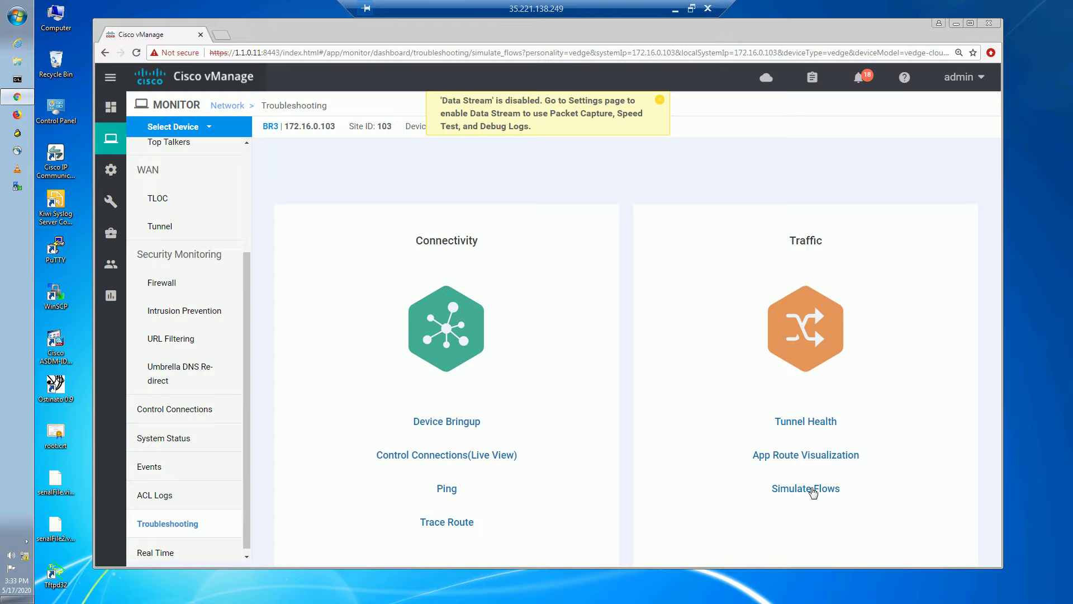
click(285, 175)
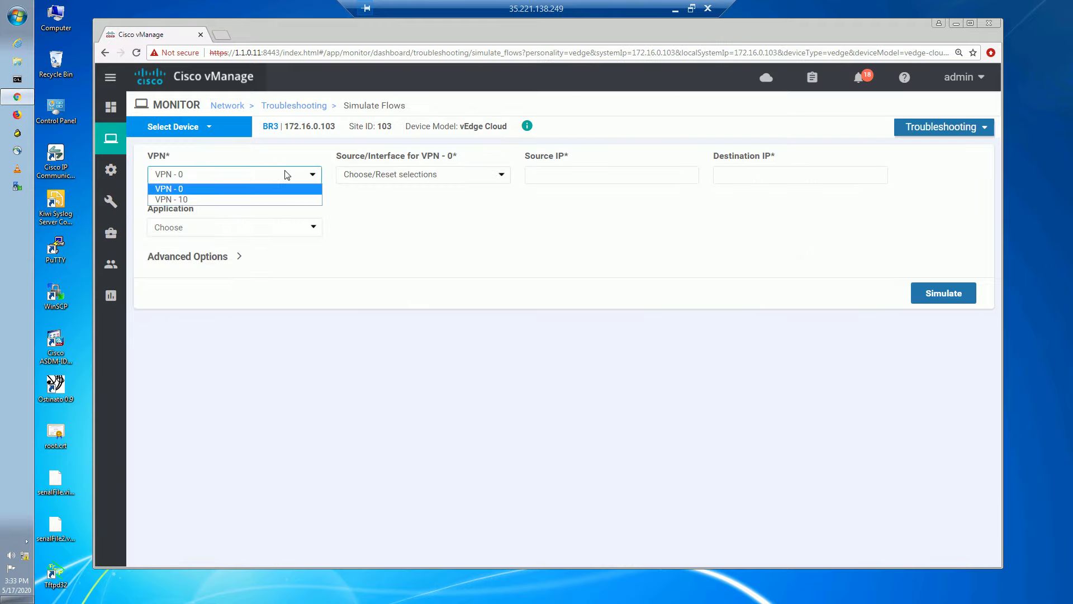
click(246, 201)
click(435, 181)
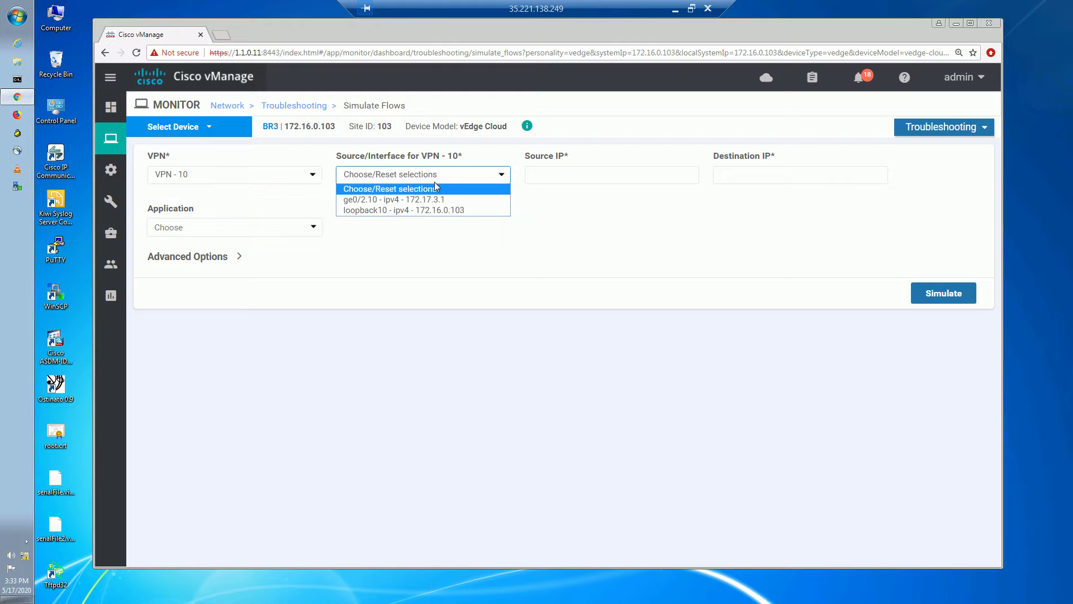
click(419, 200)
click(557, 175)
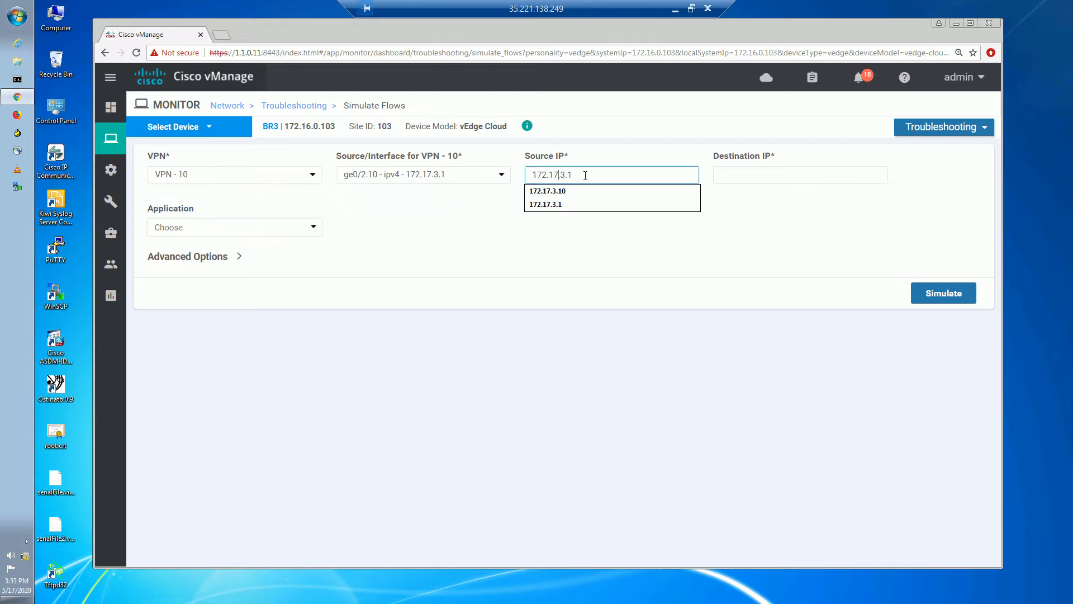
text(0)
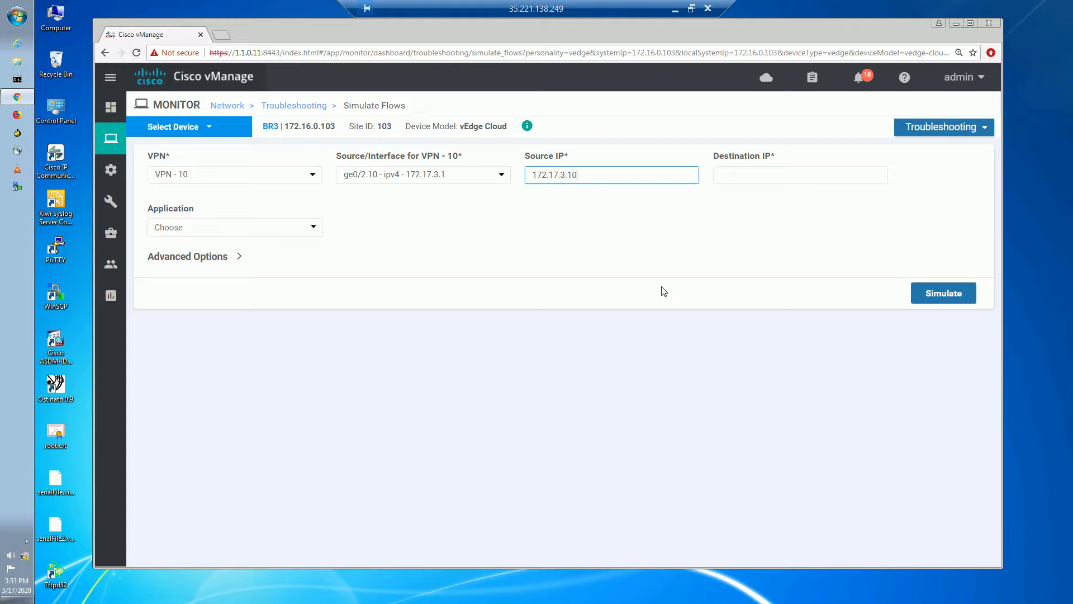
Step: Simulate the flow from BR3 to destination IP 172.17.2.10
click(767, 175)
key(Down)
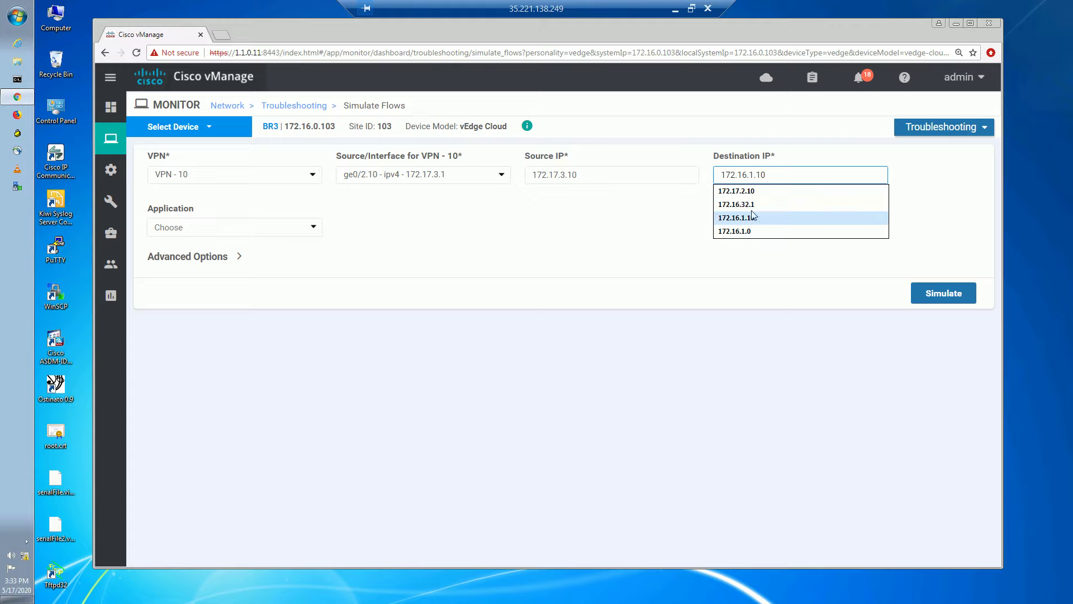
click(740, 191)
click(930, 293)
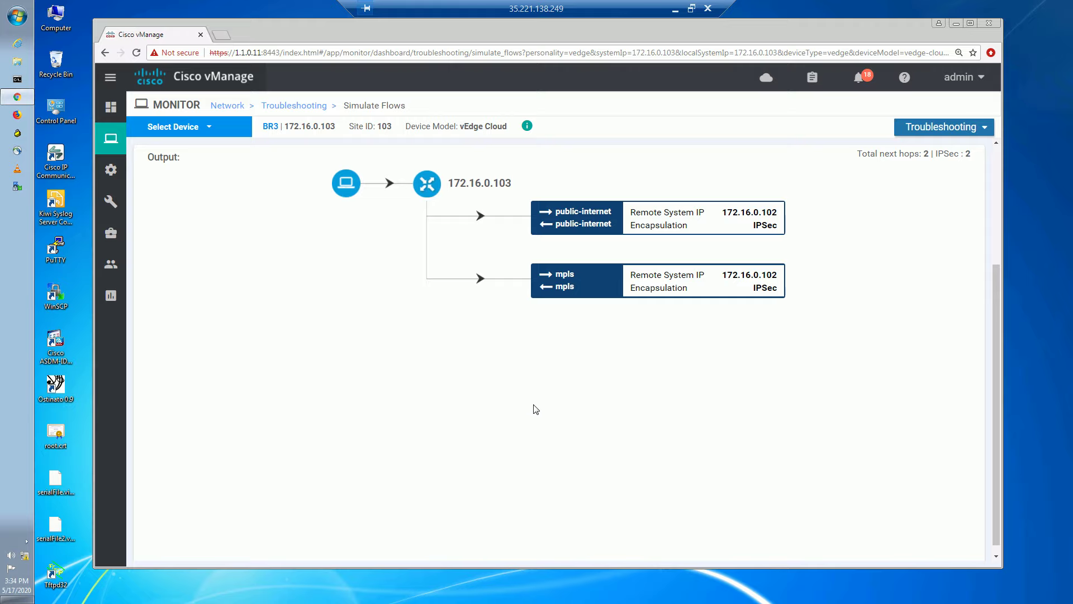
Step: Change the destination IP to 172.17.1.10, simulate the flow again and inspect the output path
scroll(535, 410, up, 3)
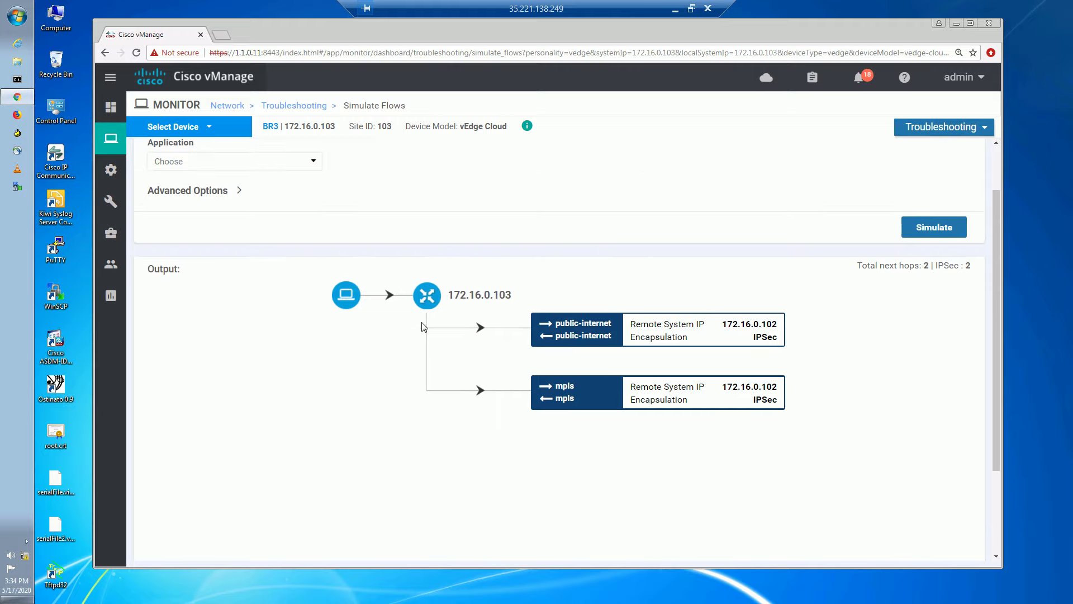
click(753, 174)
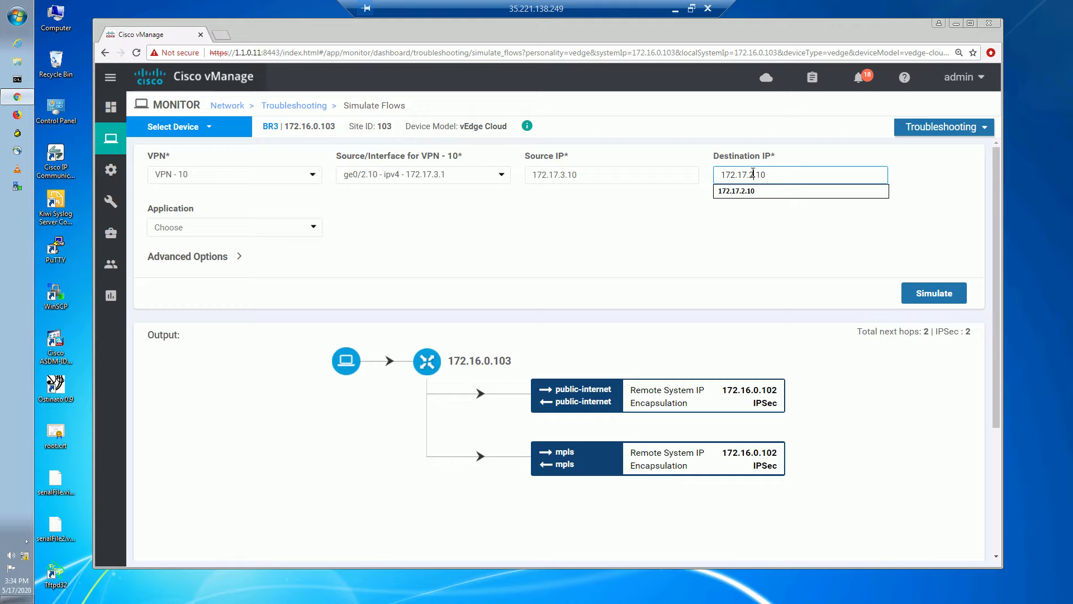
key(BackSpace)
text(1)
click(923, 292)
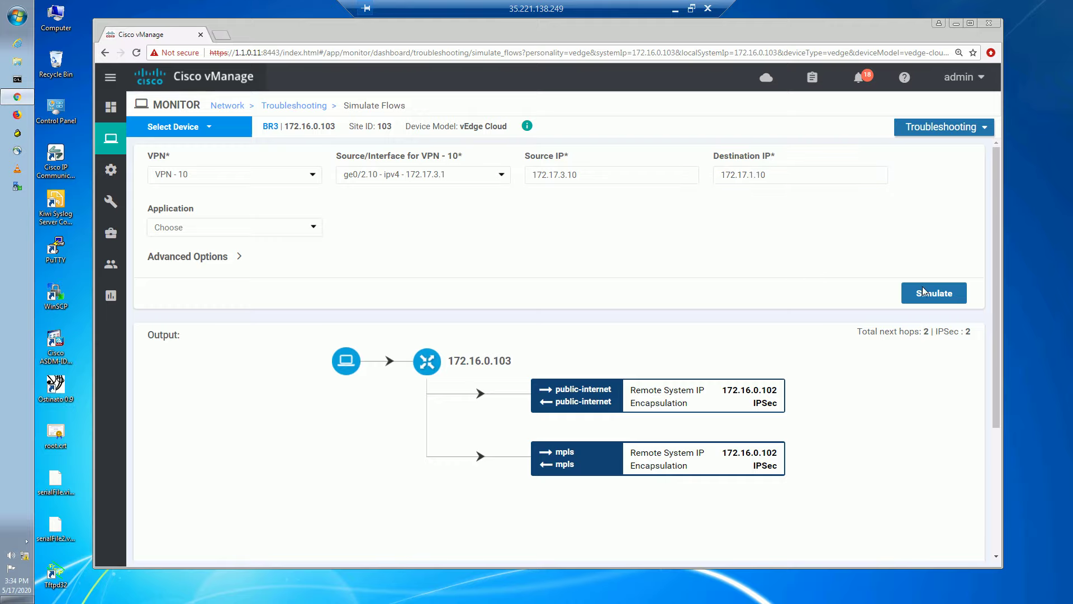
scroll(731, 265, down, 3)
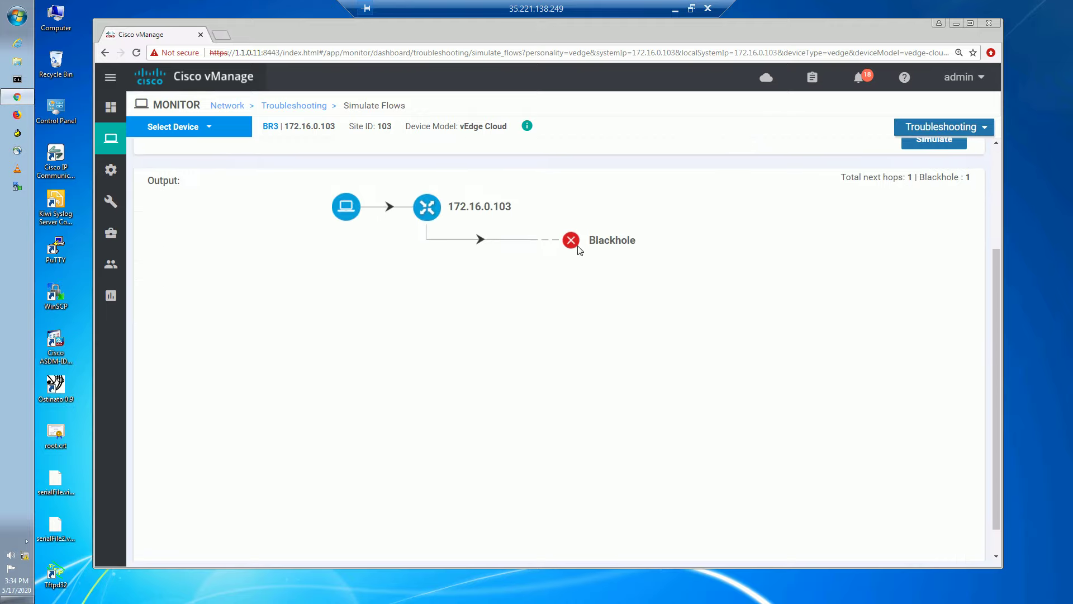
Step: Set the destination IP to 172.16.32.1, simulate the flow from BR3 and inspect the output path
scroll(621, 319, up, 3)
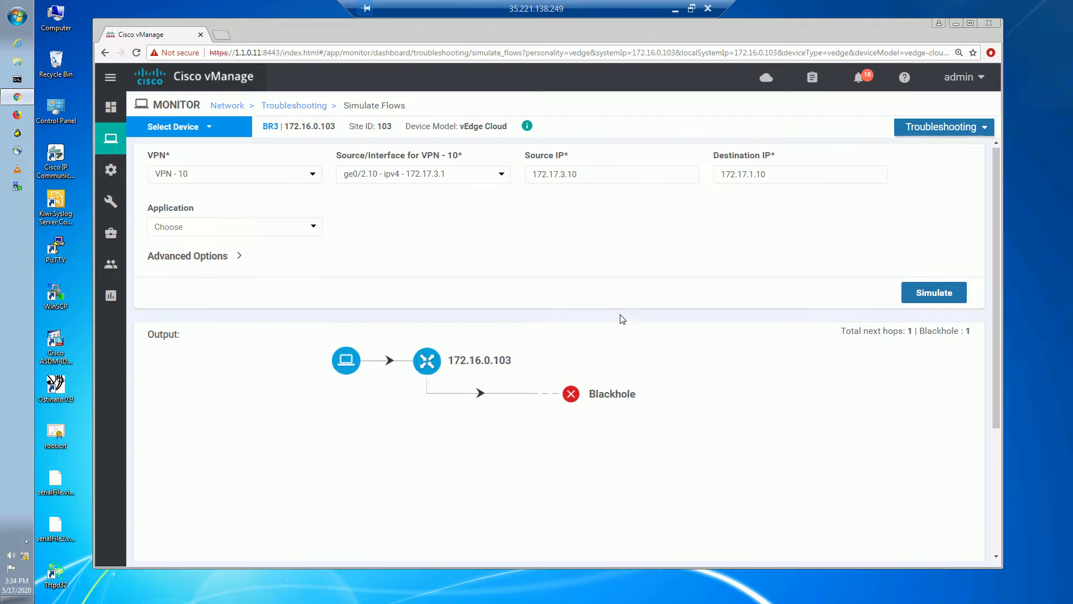
drag(743, 175, 785, 176)
text(6.)
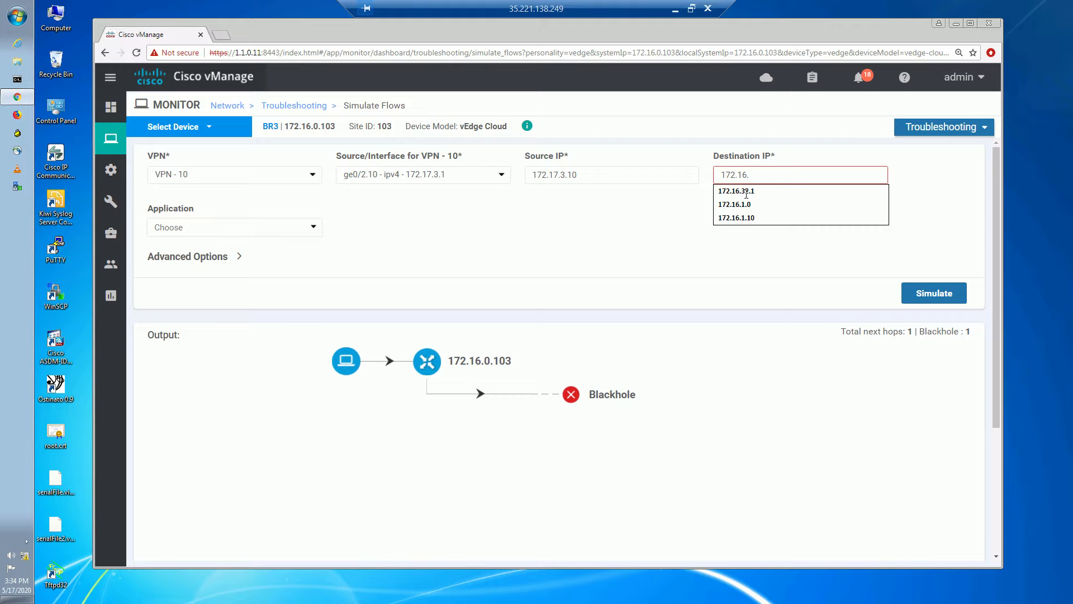
click(799, 194)
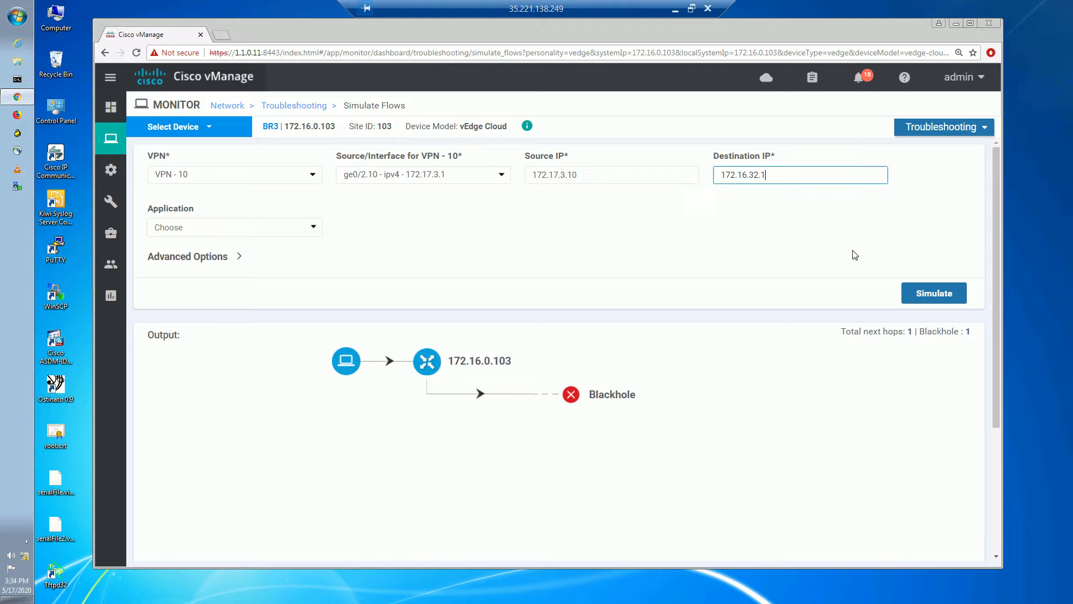
click(930, 300)
scroll(429, 431, down, 2)
scroll(429, 431, down, 1)
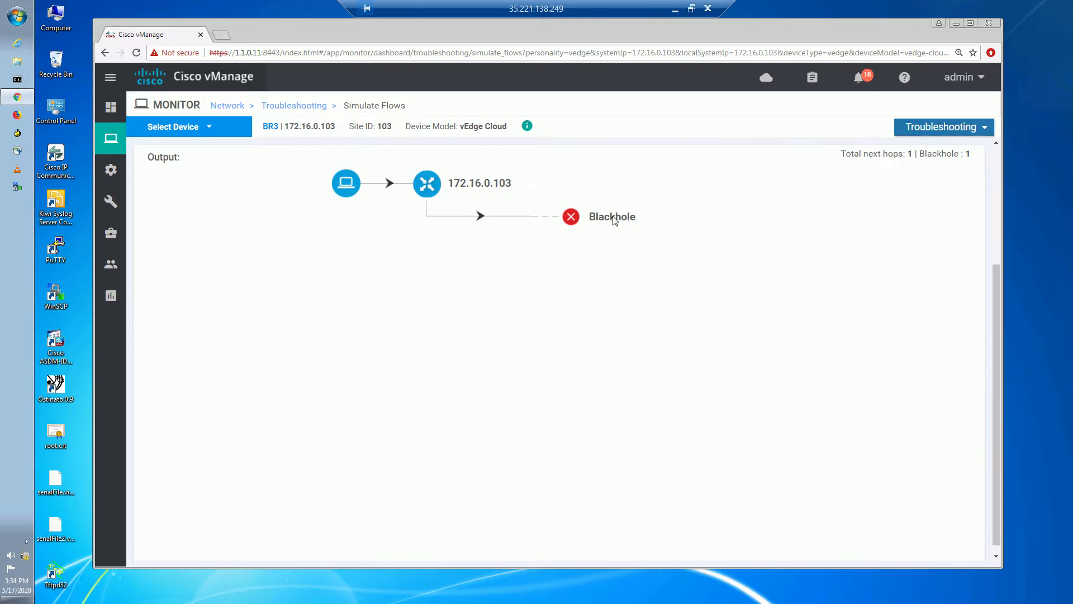
Step: Switch to Microsoft Whiteboard and draw a green arrow pointing right from the Hub-Spoke heading
scroll(468, 485, up, 1)
scroll(468, 486, up, 2)
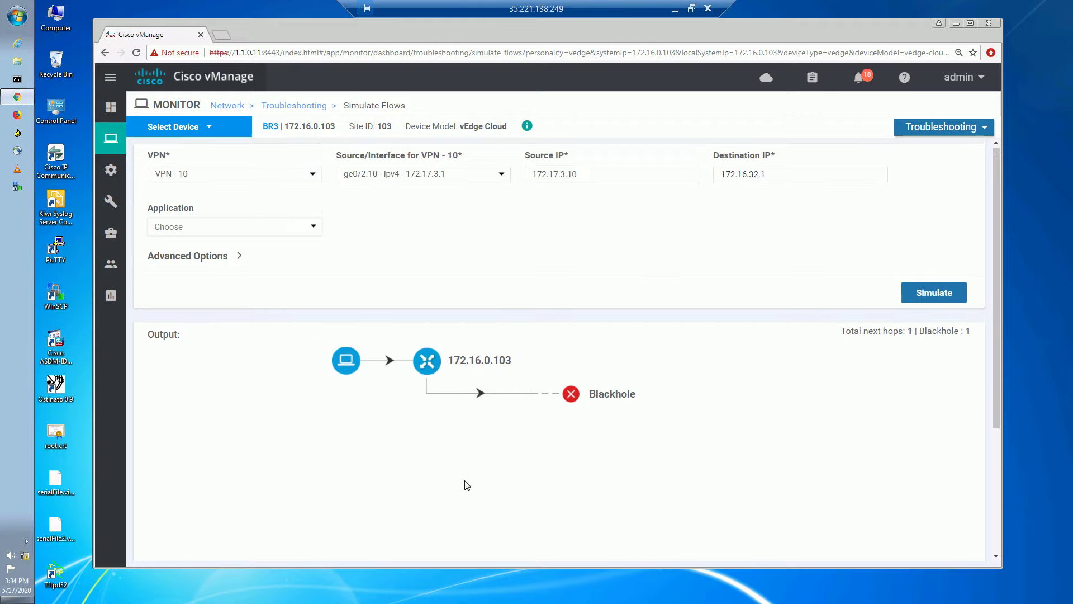
click(675, 10)
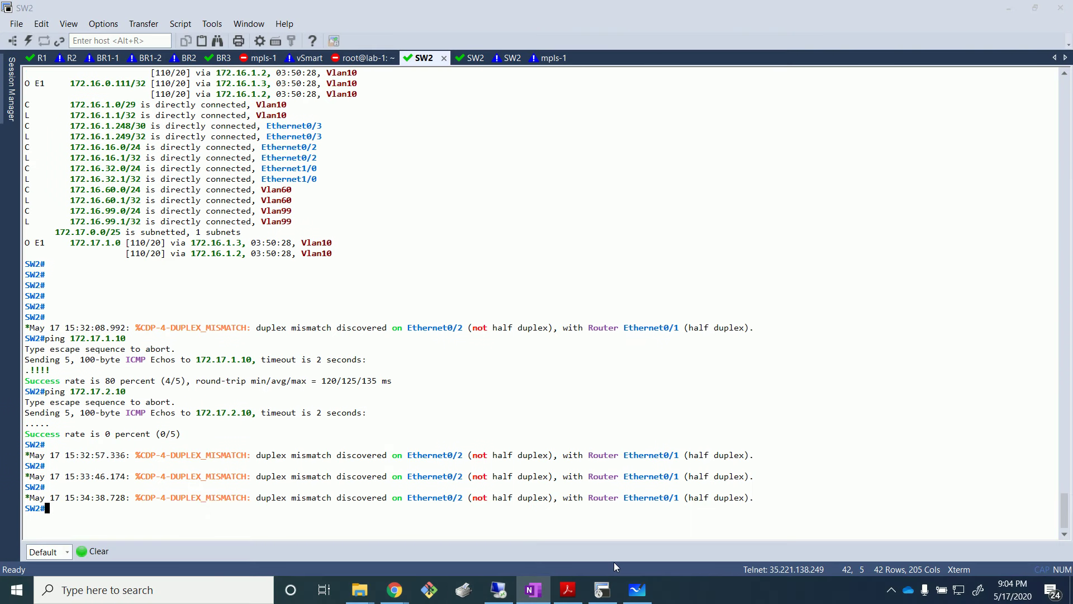
click(638, 590)
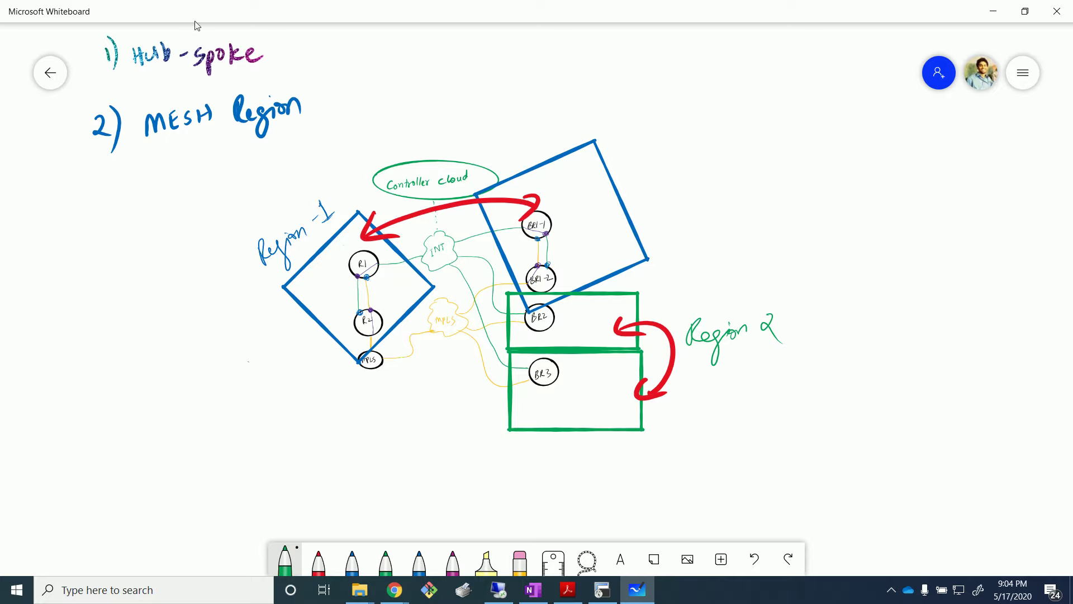
mouse_move(273, 57)
mouse_down()
mouse_move(345, 49)
mouse_move(331, 72)
mouse_up()
Step: Change the pen colour to black and sketch a hub circle with arrowed lines to two spoke circles beside the Hub-Spoke arrow
click(286, 559)
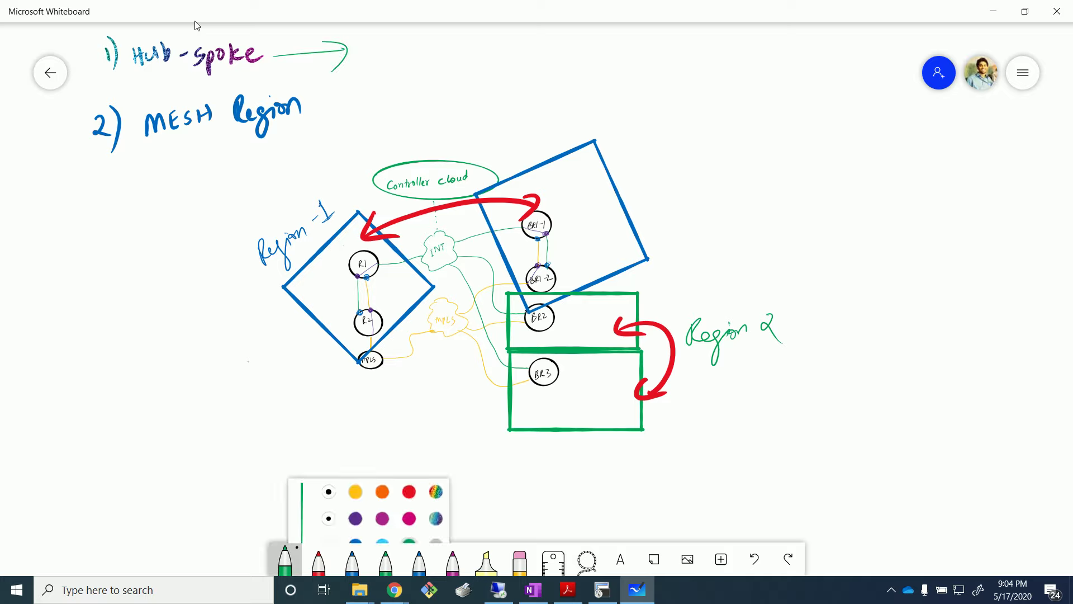
click(352, 526)
click(319, 525)
click(126, 386)
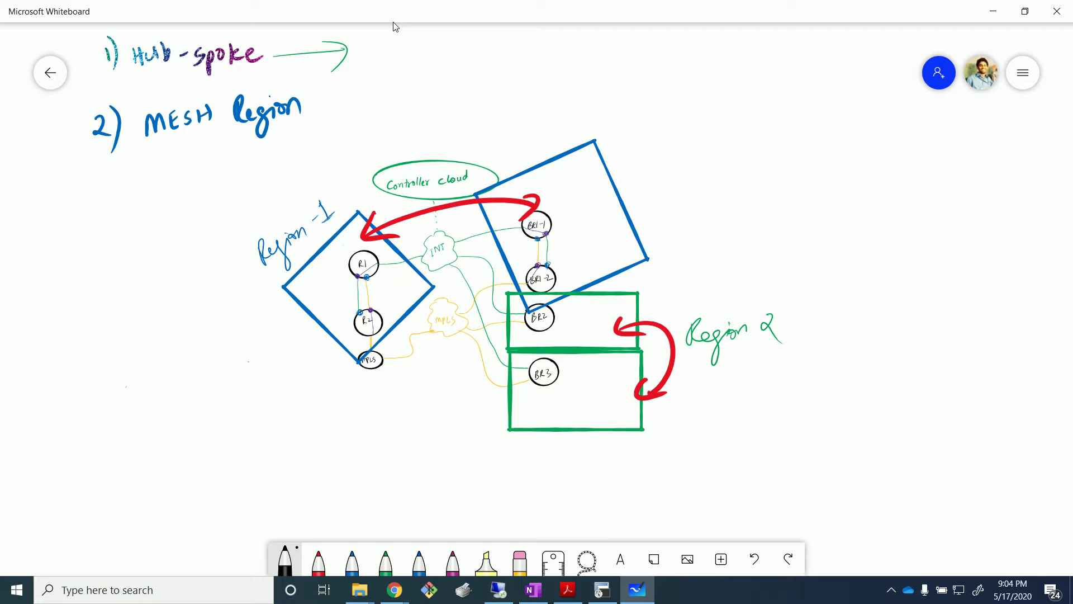
drag(411, 38, 493, 24)
drag(433, 53, 495, 91)
mouse_move(514, 24)
mouse_down()
mouse_move(500, 35)
mouse_move(526, 25)
mouse_up()
drag(524, 71, 529, 63)
mouse_move(471, 82)
mouse_down()
mouse_move(470, 67)
mouse_move(483, 68)
mouse_move(476, 43)
mouse_up()
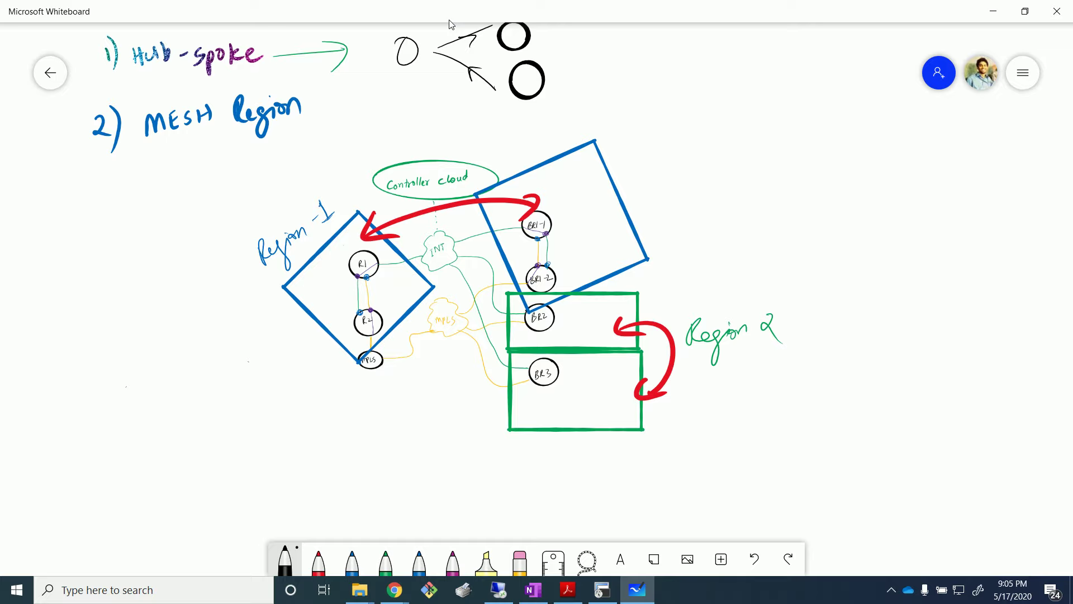
Step: Draw a black line joining the two spoke circles and underline the MESH Region heading
drag(526, 37, 520, 63)
drag(149, 164, 287, 146)
click(669, 233)
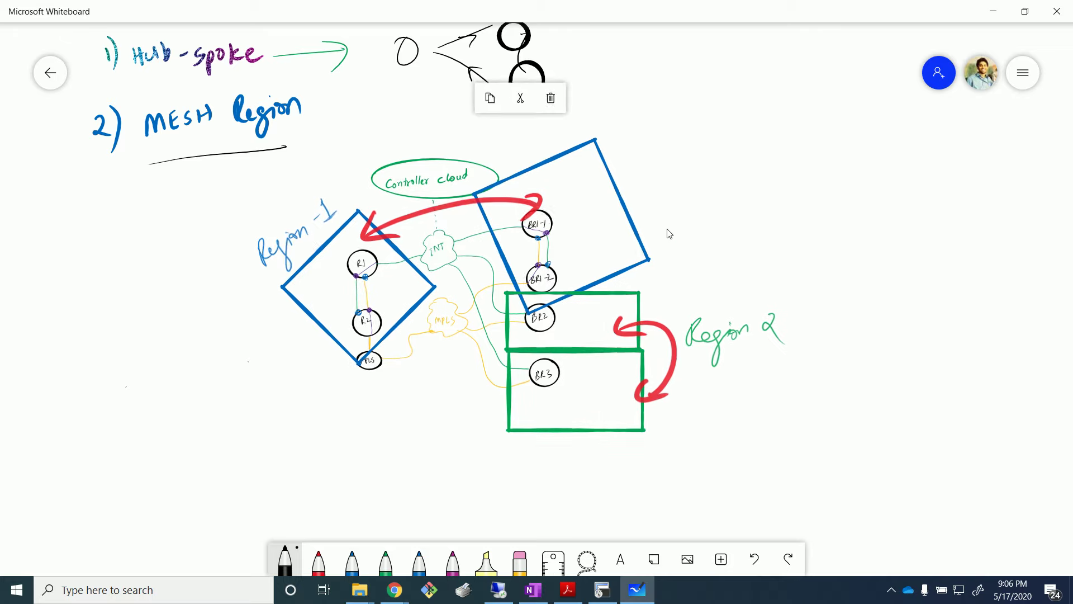
click(848, 261)
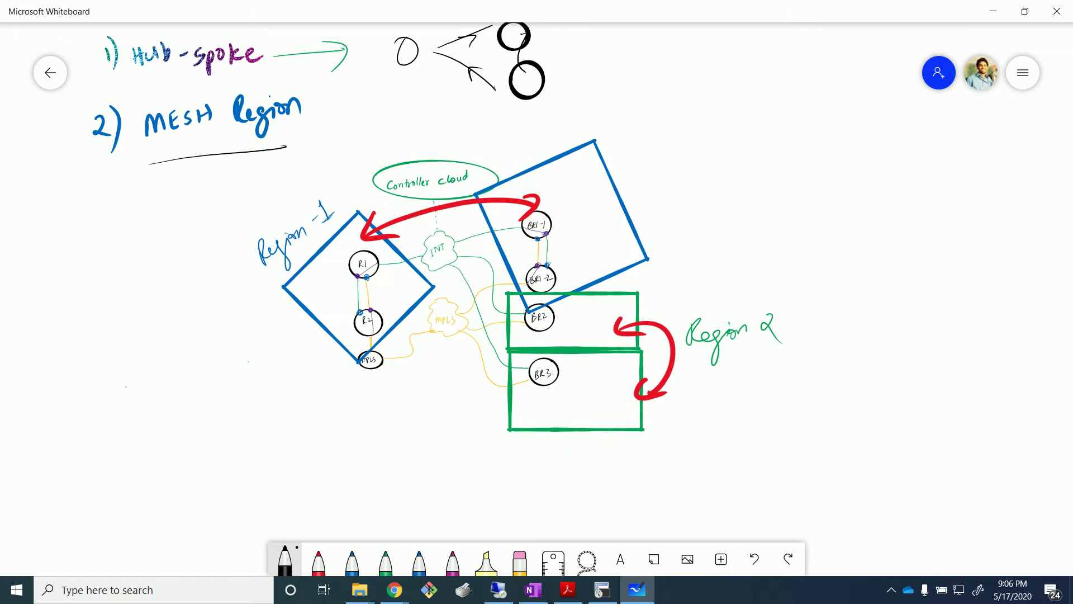
key(alt+Tab)
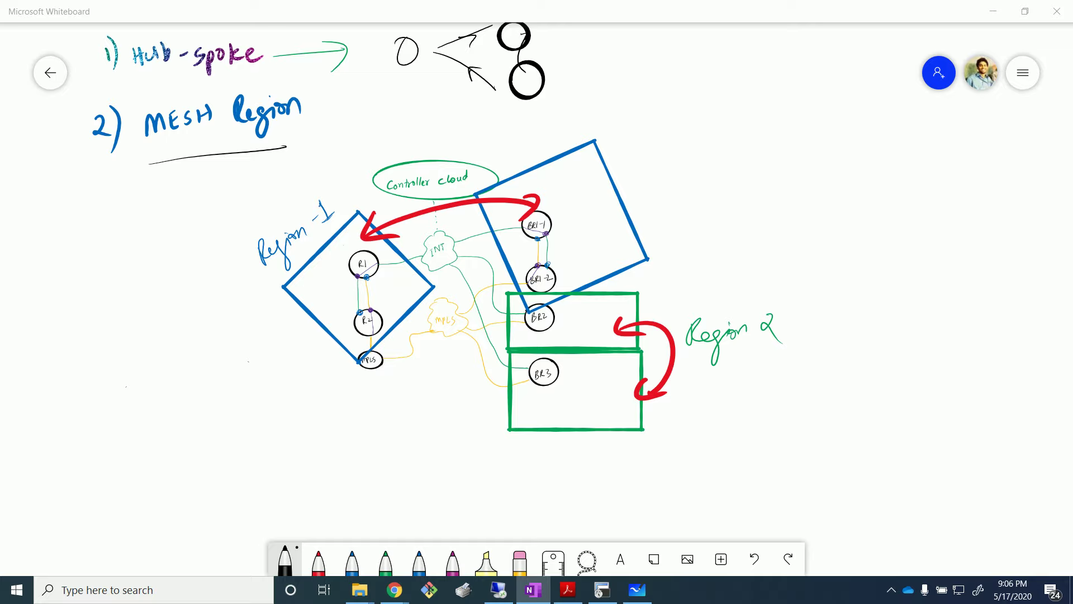
click(753, 255)
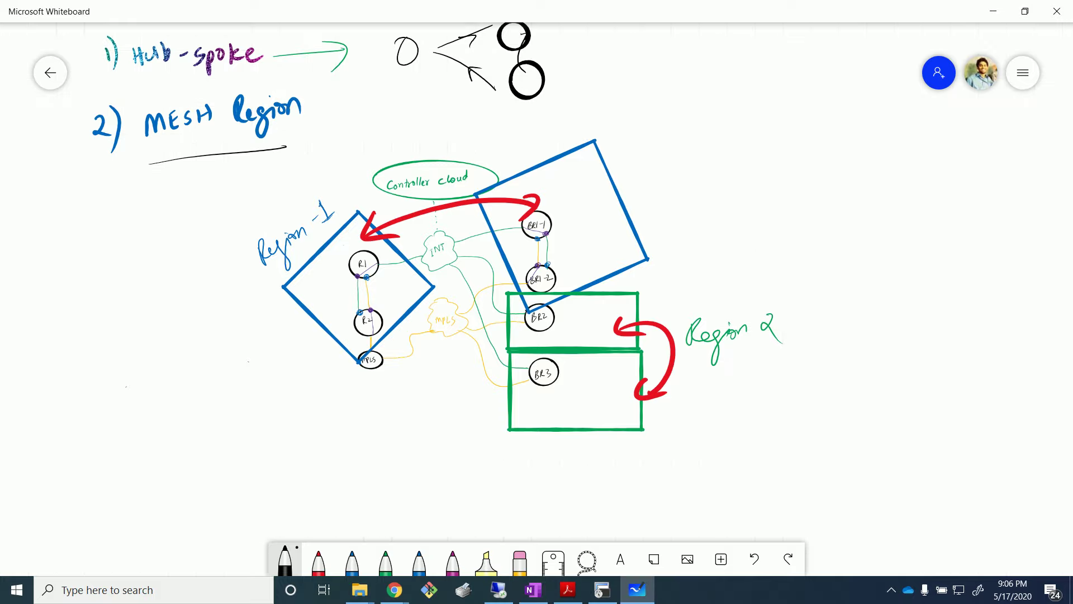